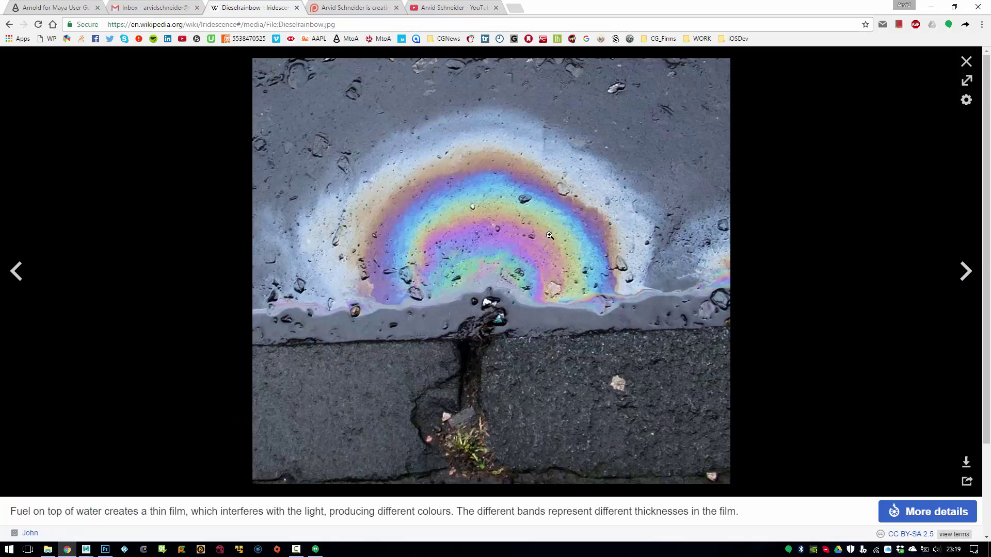
# - Browse forward through the Wikipedia iridescence gallery to the Tachinid fly photo and inspect its wings at full size
pyautogui.click(966, 273)
pyautogui.click(965, 274)
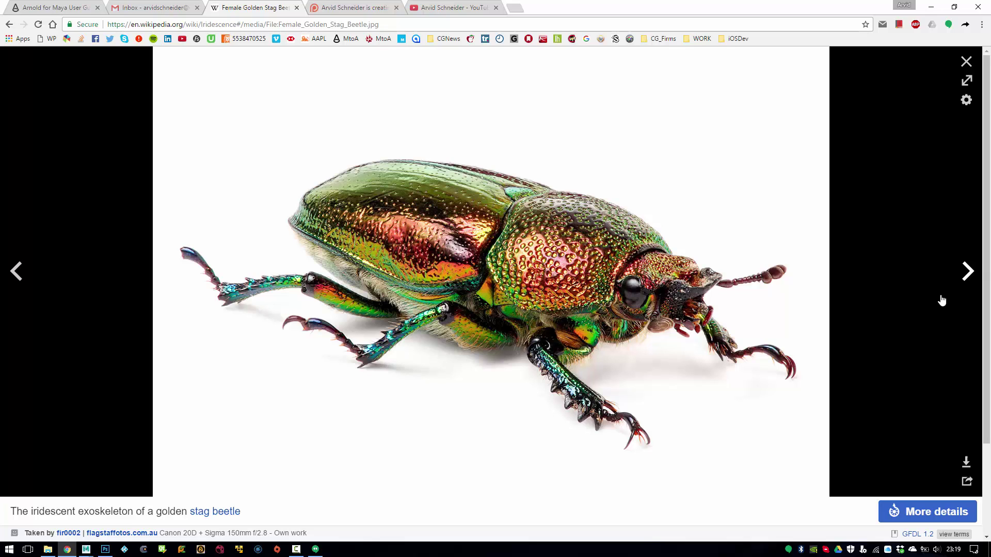
pyautogui.click(967, 270)
pyautogui.click(969, 272)
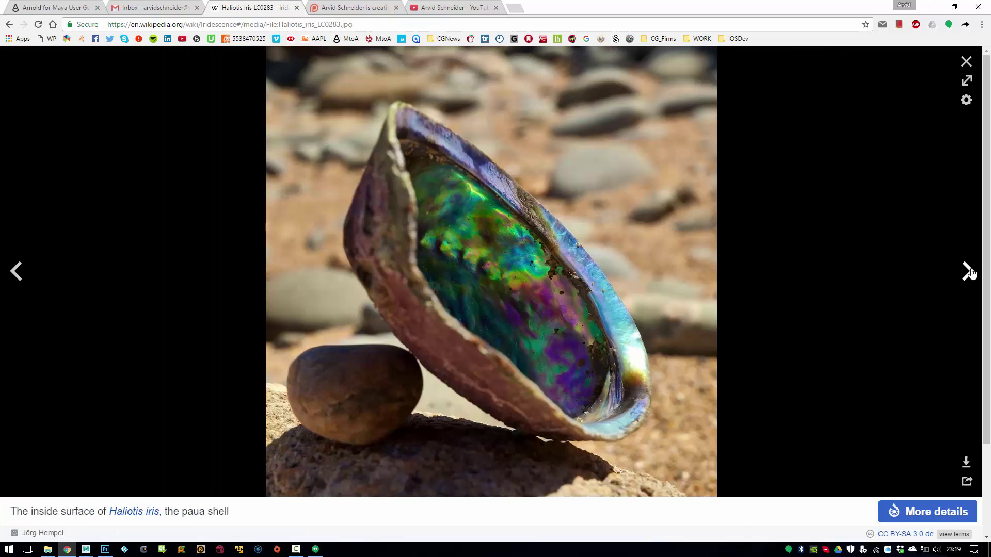
pyautogui.click(970, 273)
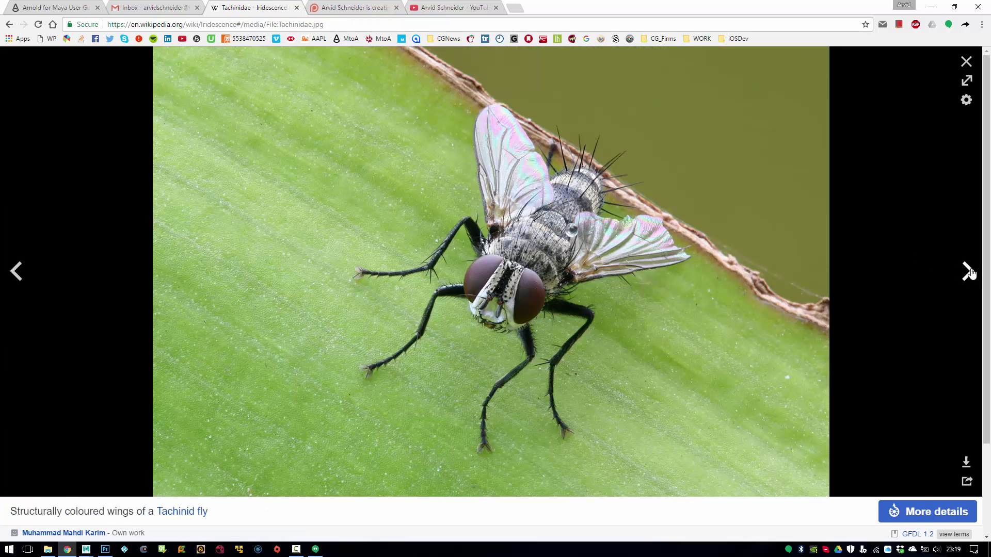
pyautogui.click(508, 144)
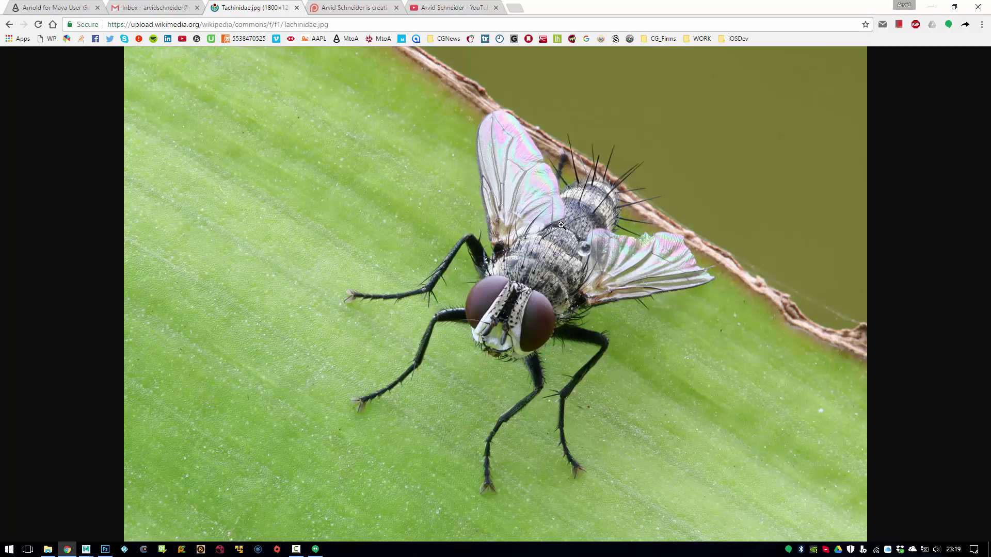
pyautogui.click(10, 24)
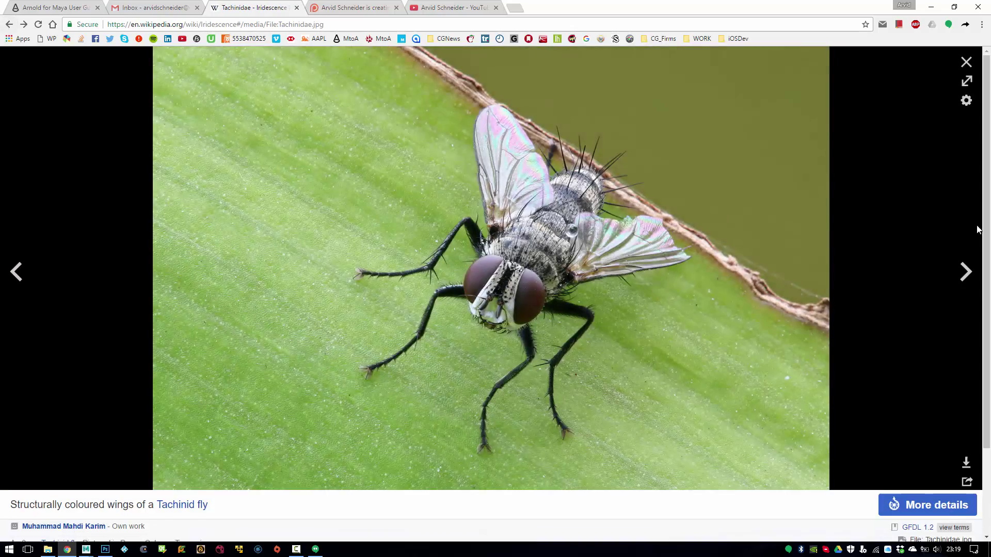
# - Continue past the peacock to the rainbow boa photo and examine the iridescent scales at full resolution
pyautogui.click(968, 273)
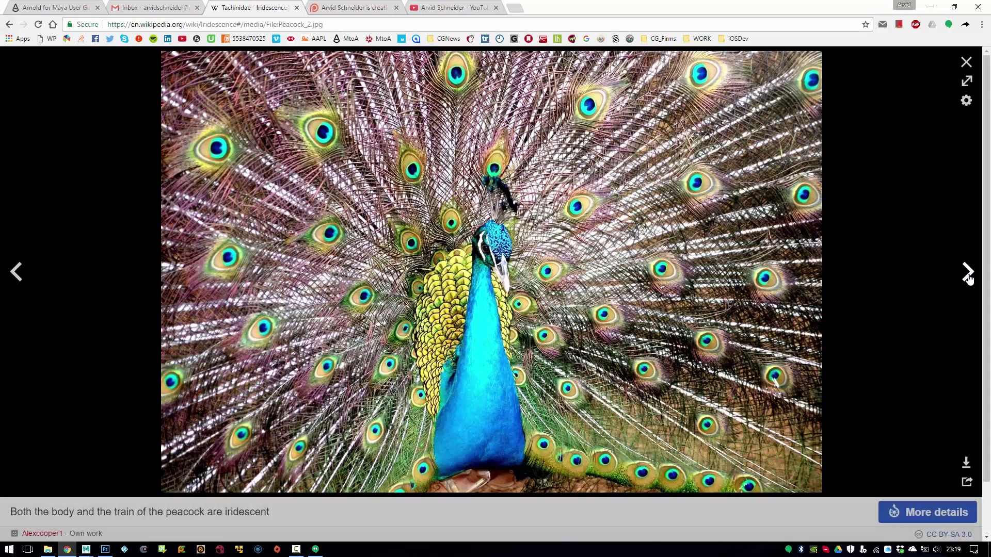
pyautogui.click(967, 273)
pyautogui.click(968, 274)
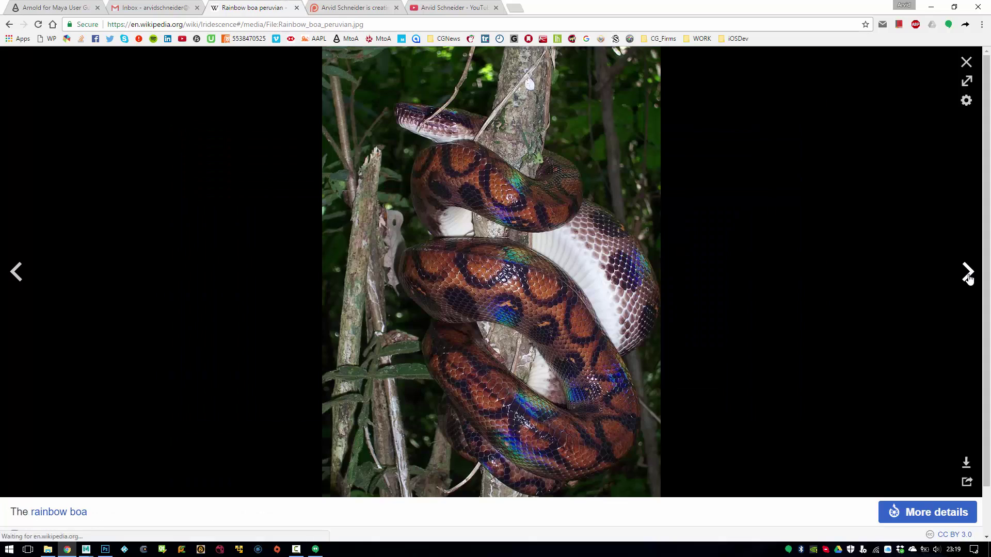
pyautogui.click(529, 268)
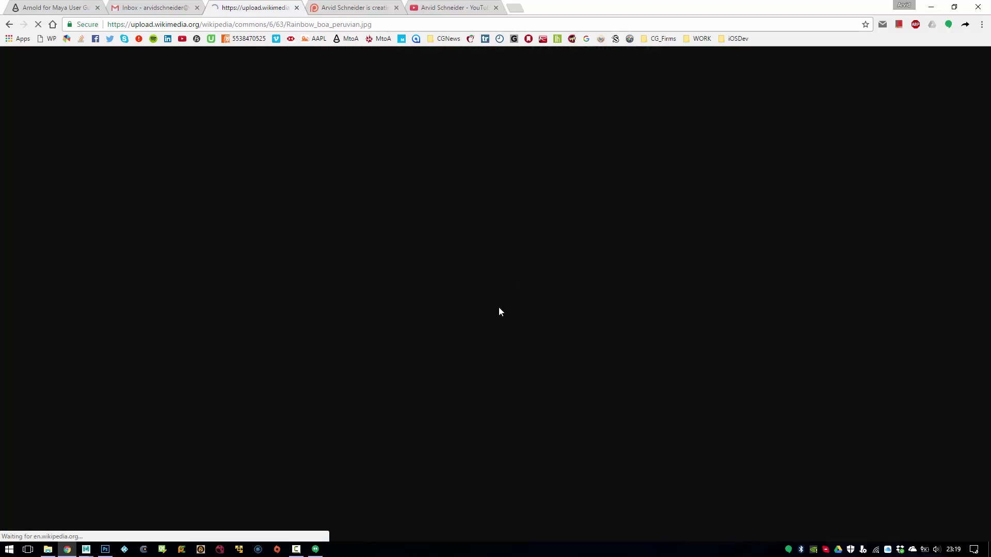
pyautogui.click(521, 288)
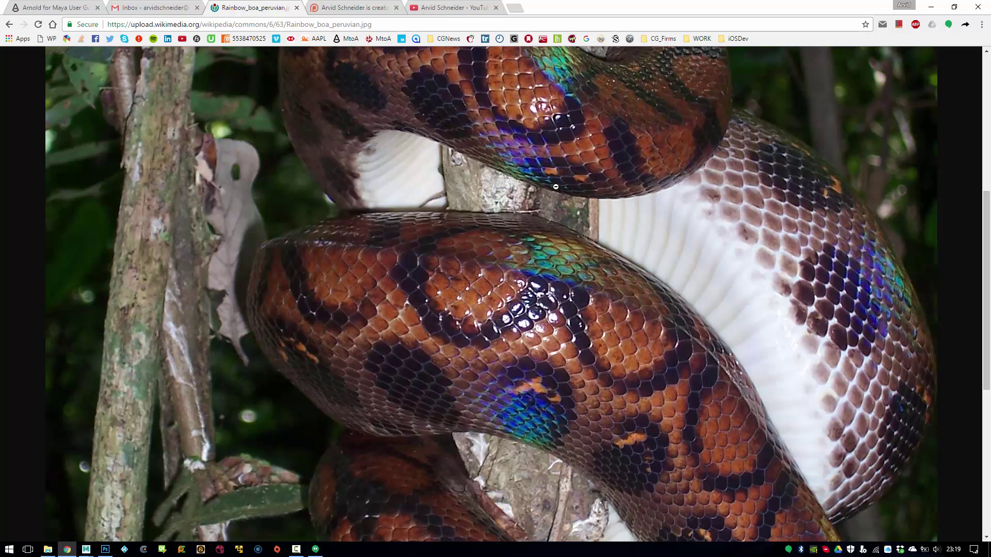
pyautogui.click(578, 355)
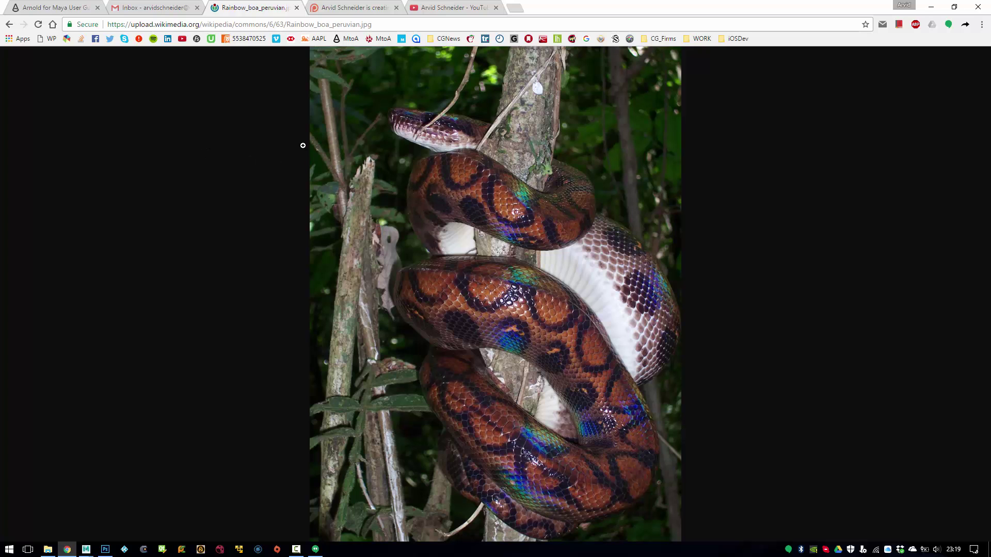
pyautogui.click(10, 24)
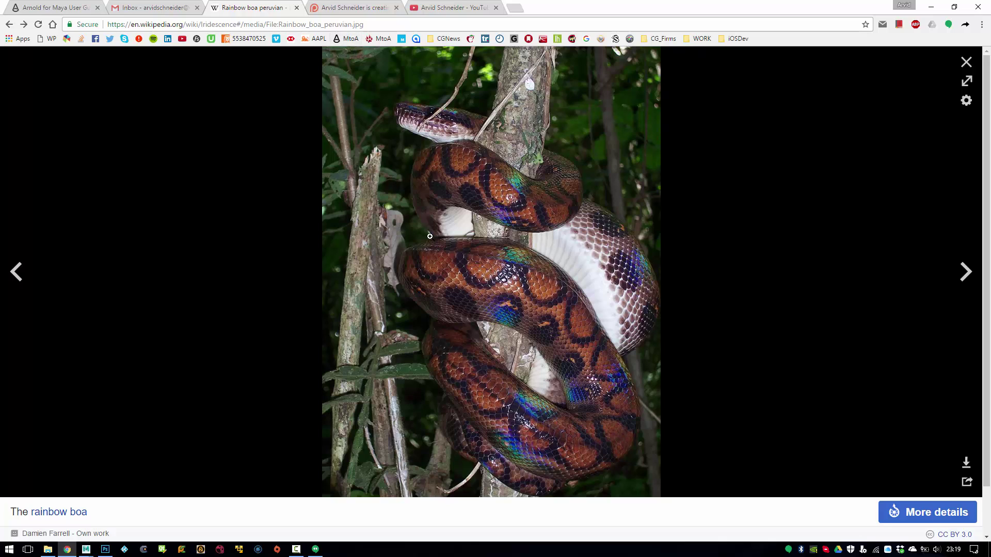
# - Bring up the Arnold for Maya User Guide page, switch to Maya and check the installed Arnold version information
pyautogui.click(57, 8)
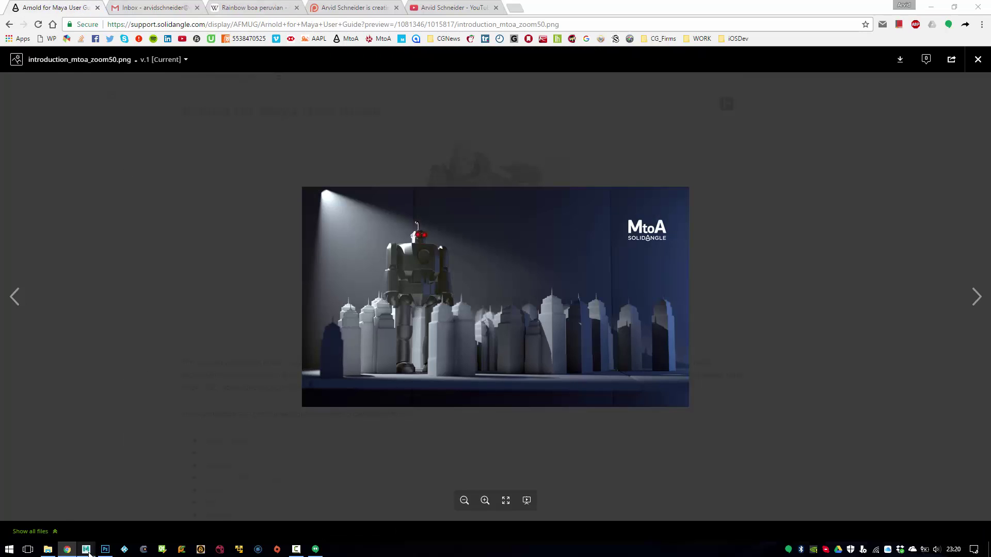
pyautogui.moveTo(86, 549)
pyautogui.click(178, 516)
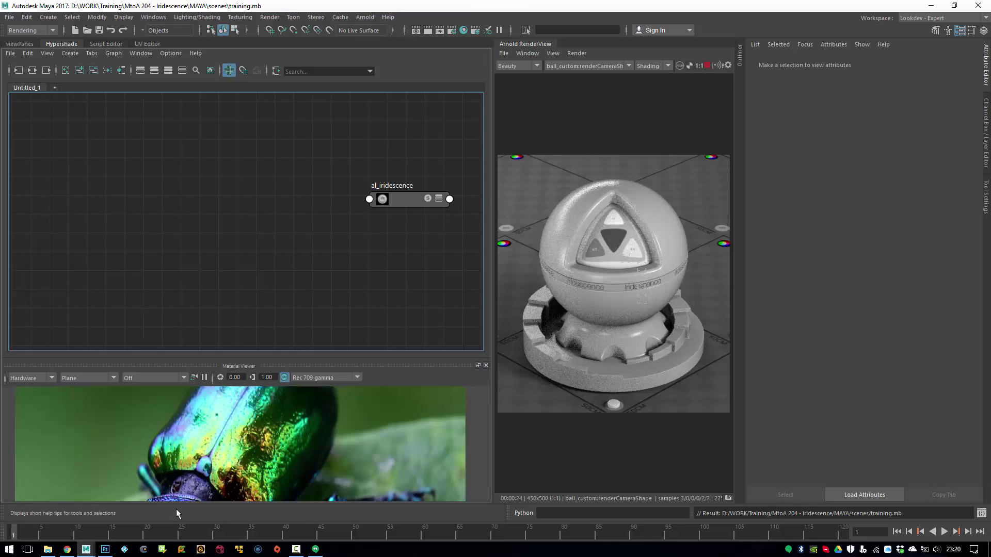
pyautogui.click(364, 17)
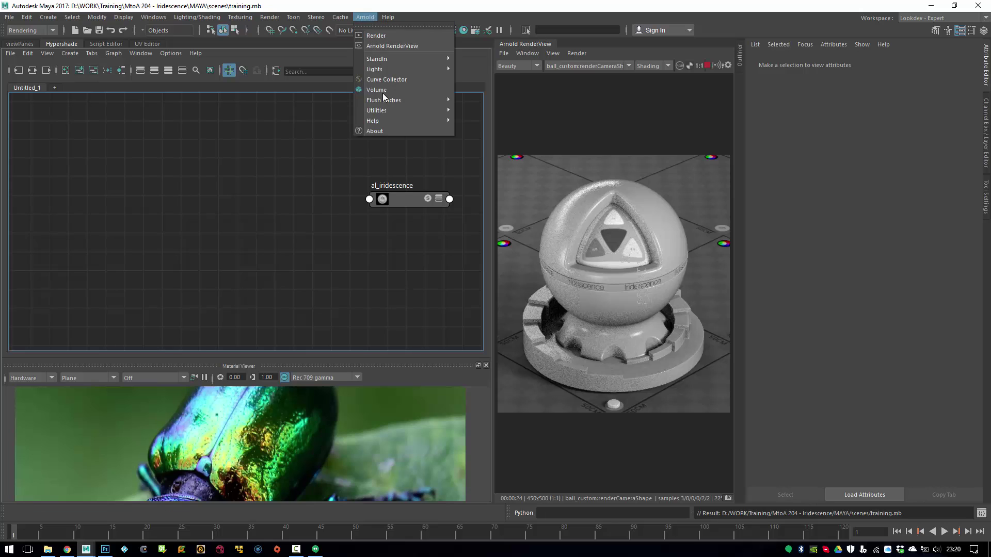
pyautogui.click(381, 131)
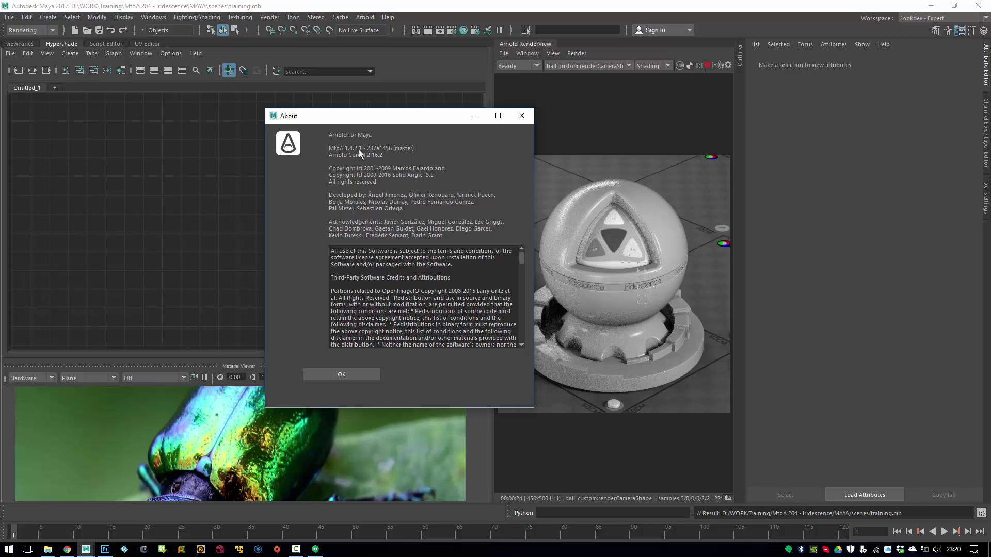
pyautogui.click(521, 115)
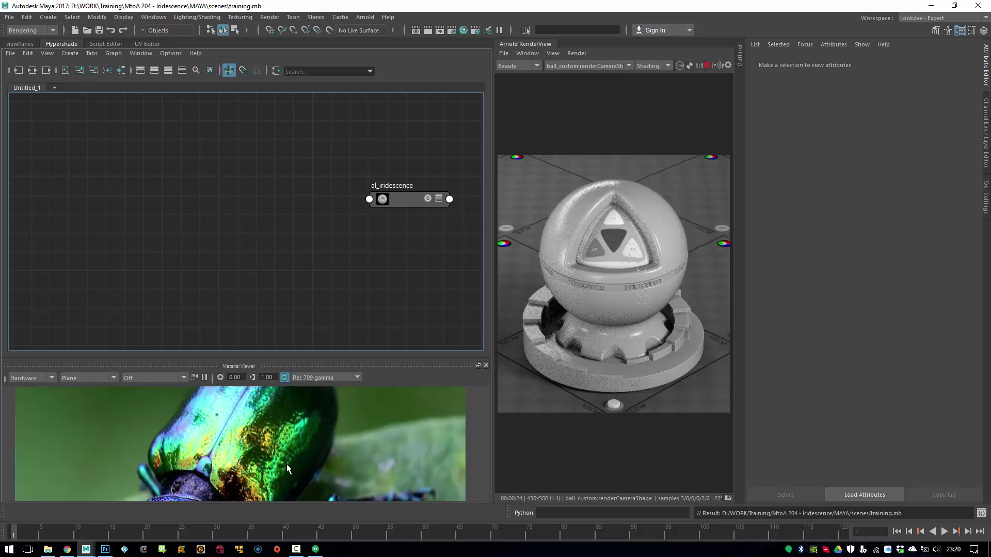
# - Refresh the Arnold render and temporarily enlarge the Material Viewer to examine the beetle reference image
pyautogui.click(716, 66)
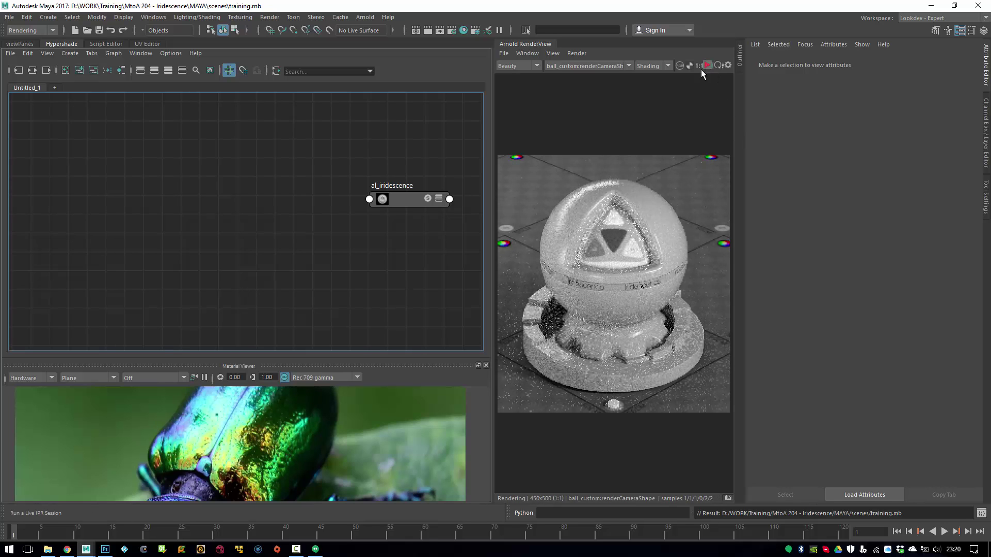
pyautogui.moveTo(268, 360); pyautogui.dragTo(258, 201)
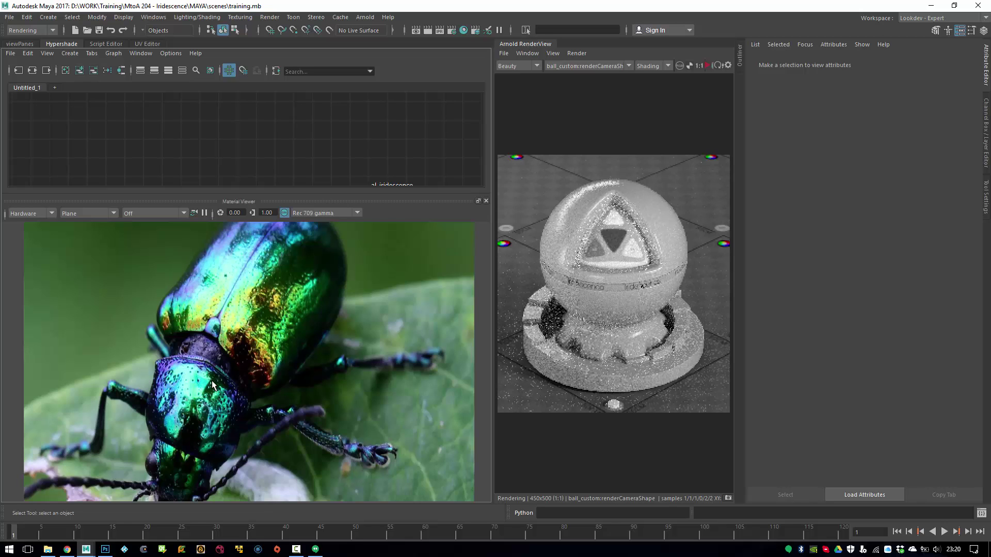
pyautogui.moveTo(239, 195); pyautogui.dragTo(238, 326)
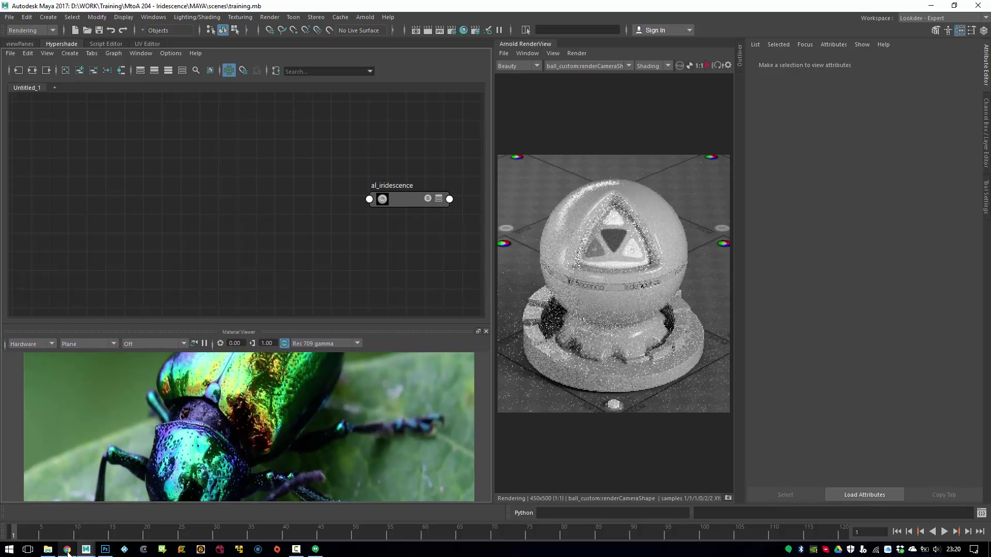
# - Switch to the browser and look through the creator's Patreon page, including the introduction and the reward tiers
pyautogui.click(68, 550)
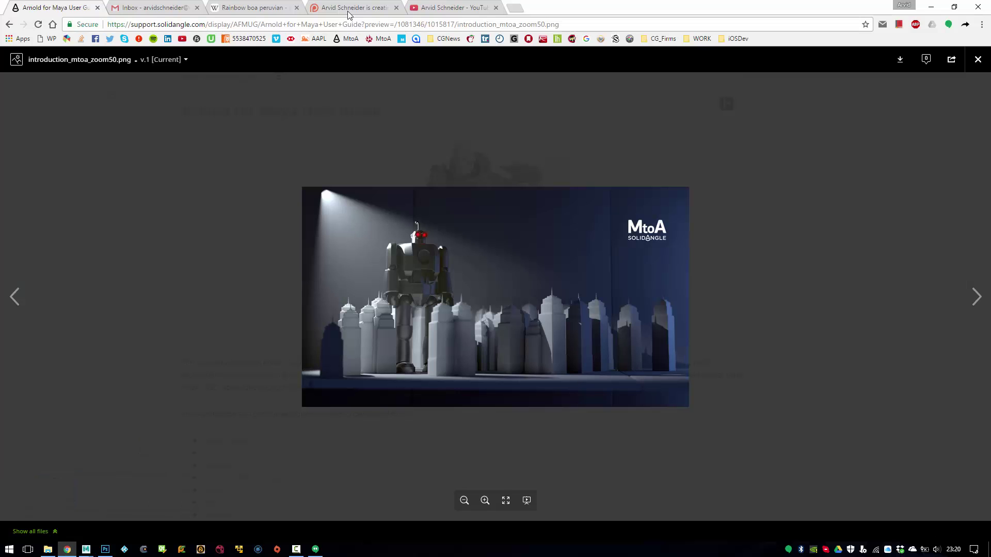
pyautogui.click(349, 9)
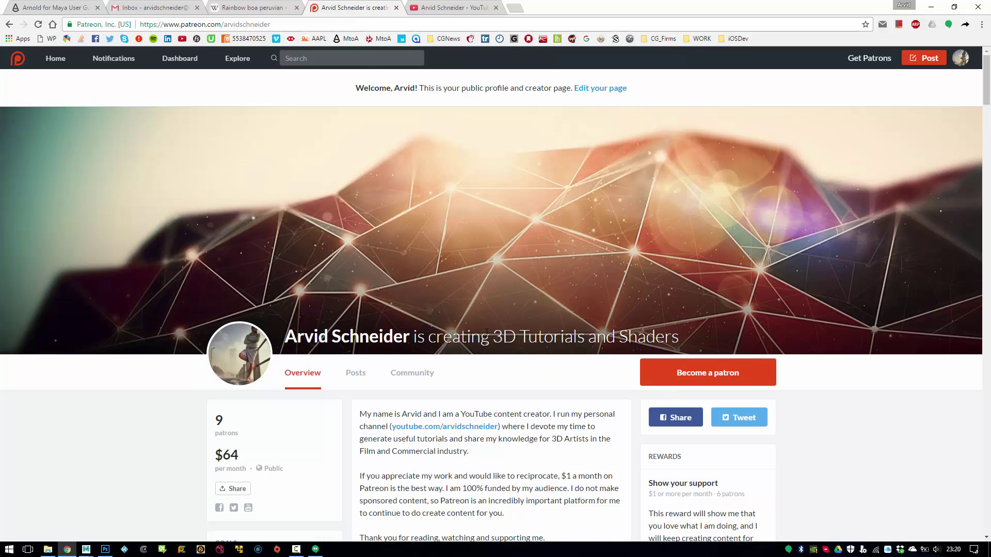
pyautogui.scroll(-2, 486, 332)
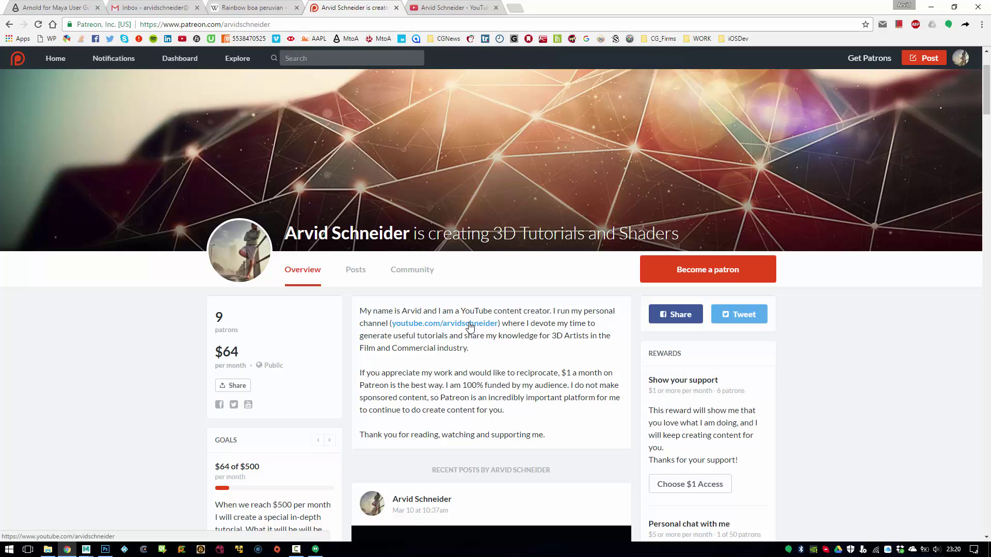
pyautogui.scroll(-3, 635, 338)
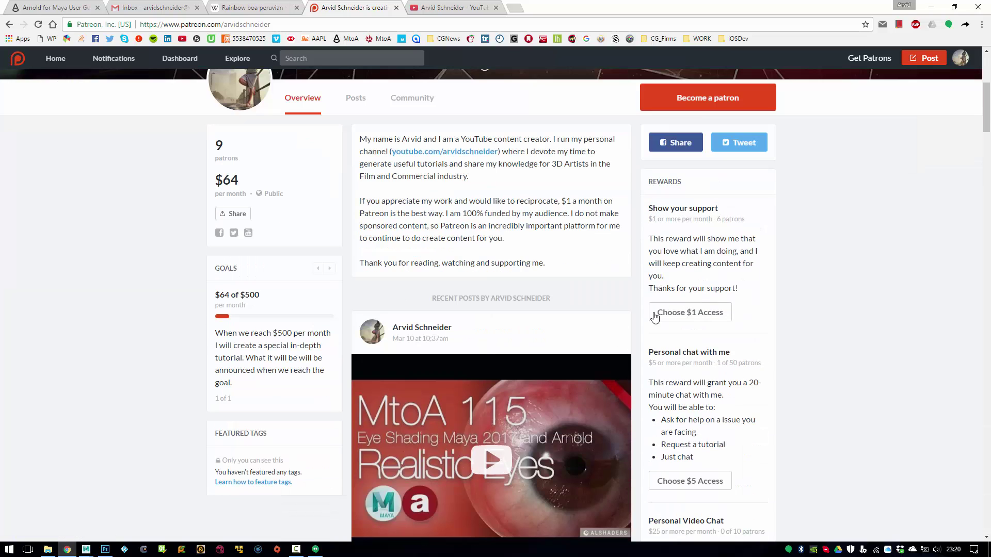
pyautogui.scroll(-3, 797, 381)
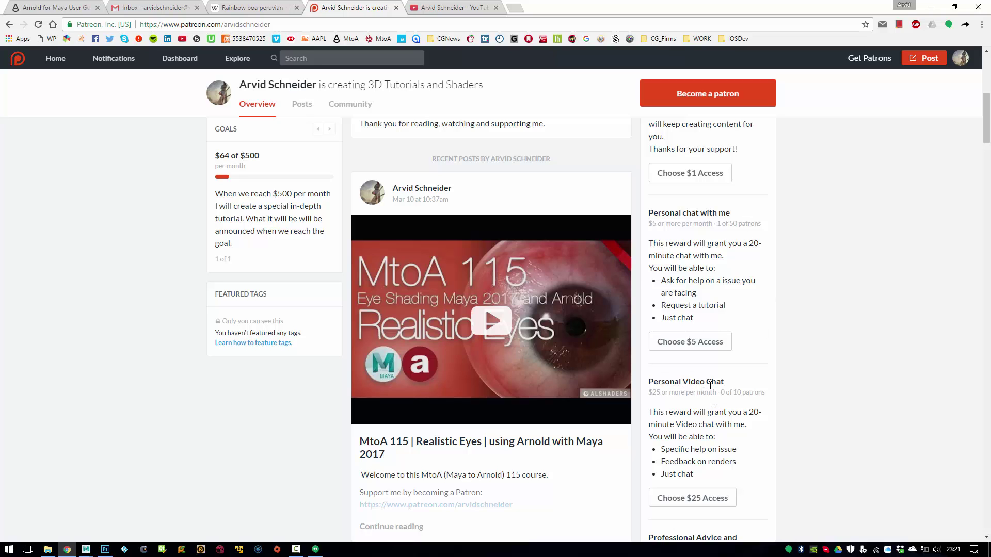
pyautogui.scroll(-2, 762, 388)
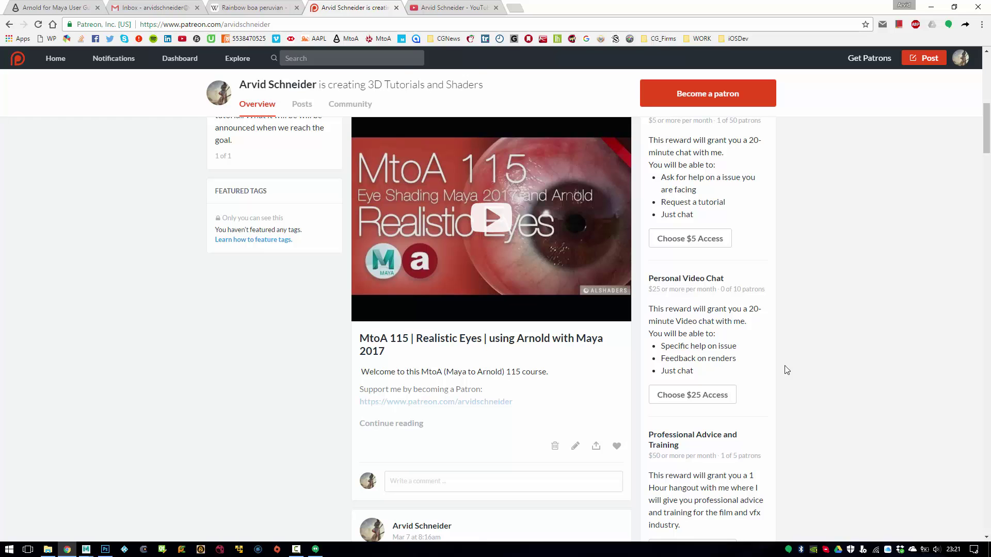
pyautogui.scroll(3, 810, 325)
pyautogui.scroll(4, 826, 325)
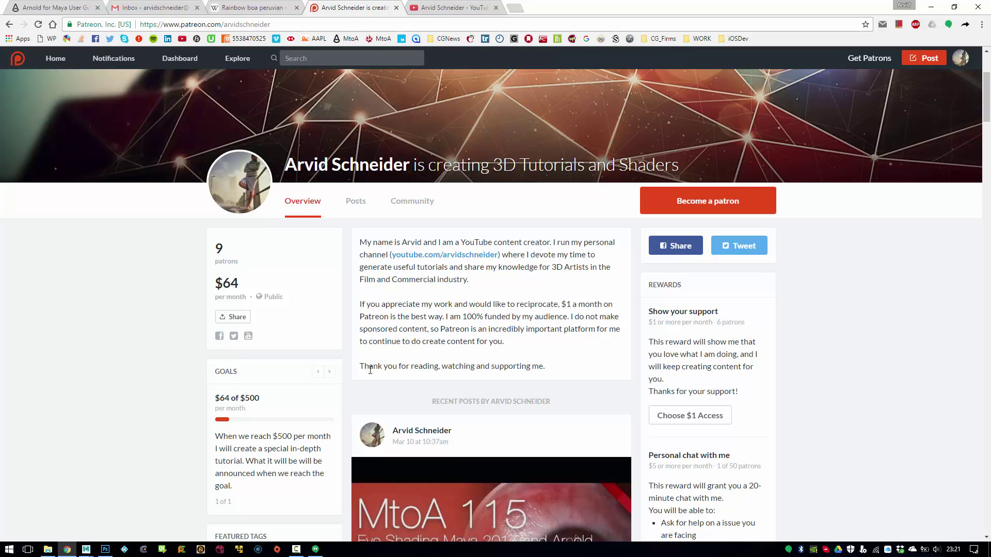
# - Switch back to Maya, show the attributes of the al_iridescence shader and start the live Arnold render
pyautogui.moveTo(86, 549)
pyautogui.click(191, 505)
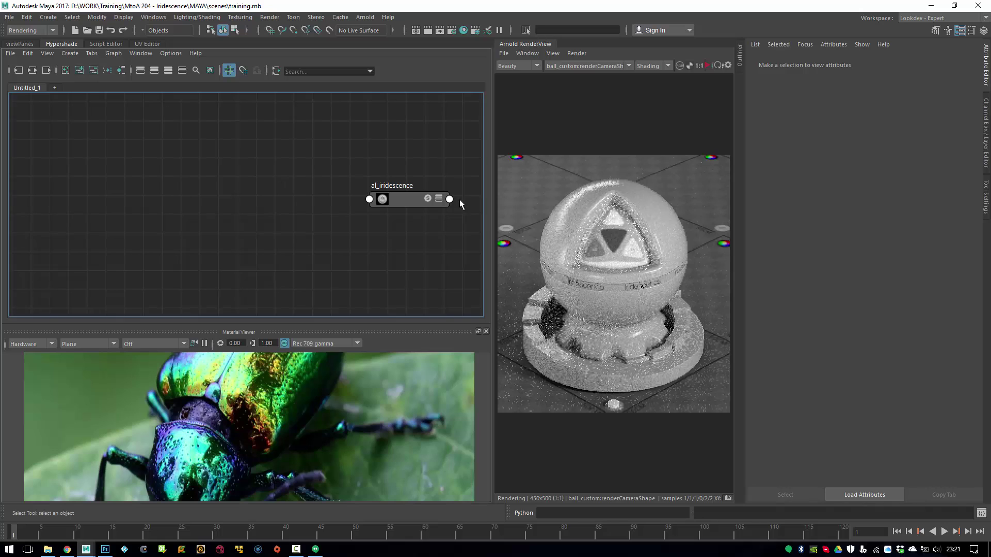
pyautogui.click(399, 200)
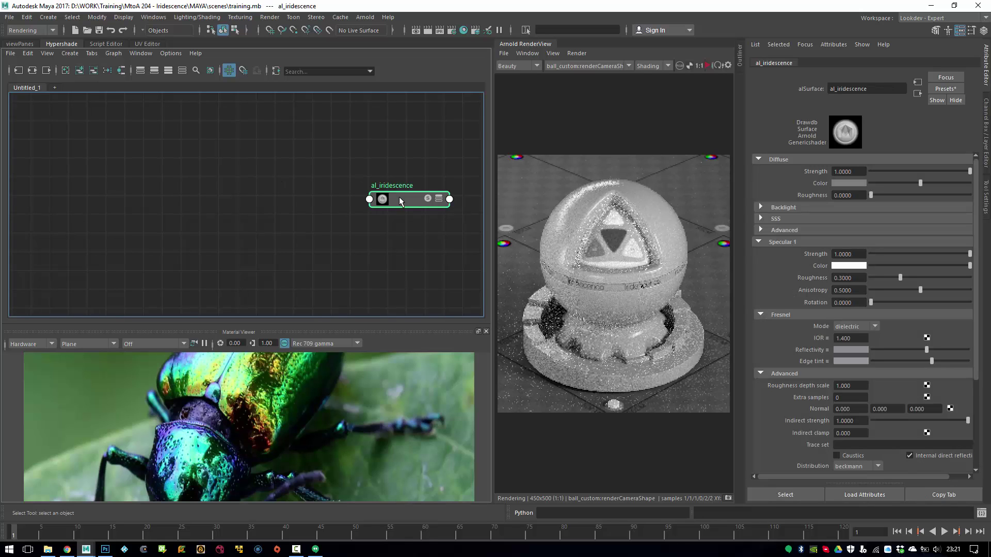
pyautogui.click(706, 66)
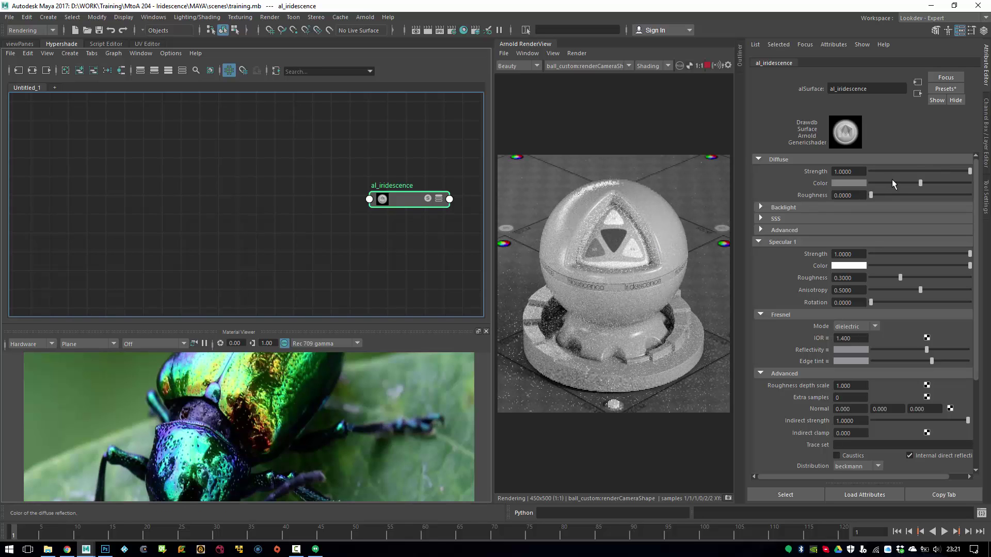
# - Give al_iridescence a black diffuse color, a diffuse strength of 0 and a Specular 1 roughness of about 0.13
pyautogui.moveTo(893, 181); pyautogui.dragTo(821, 189)
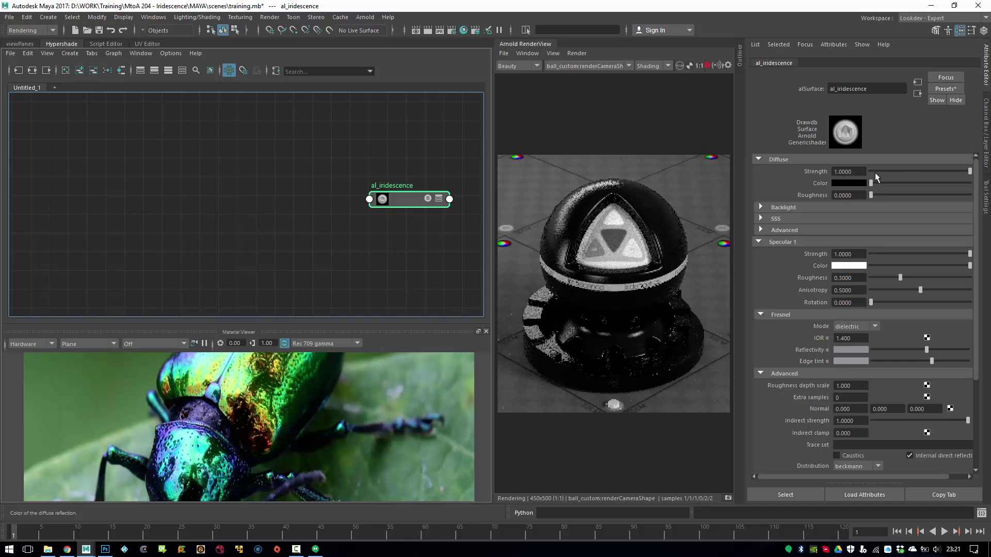
pyautogui.moveTo(883, 170); pyautogui.dragTo(857, 202)
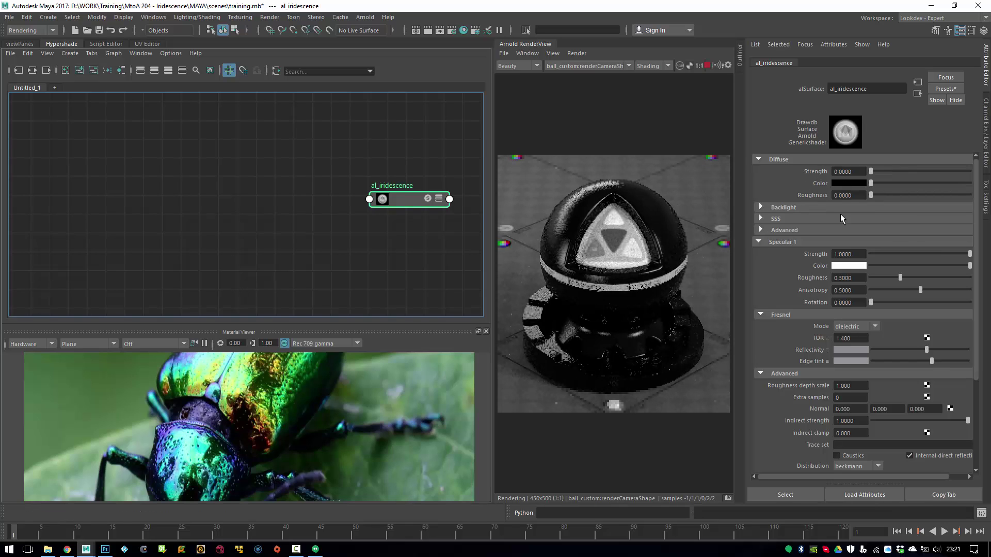
pyautogui.click(878, 278)
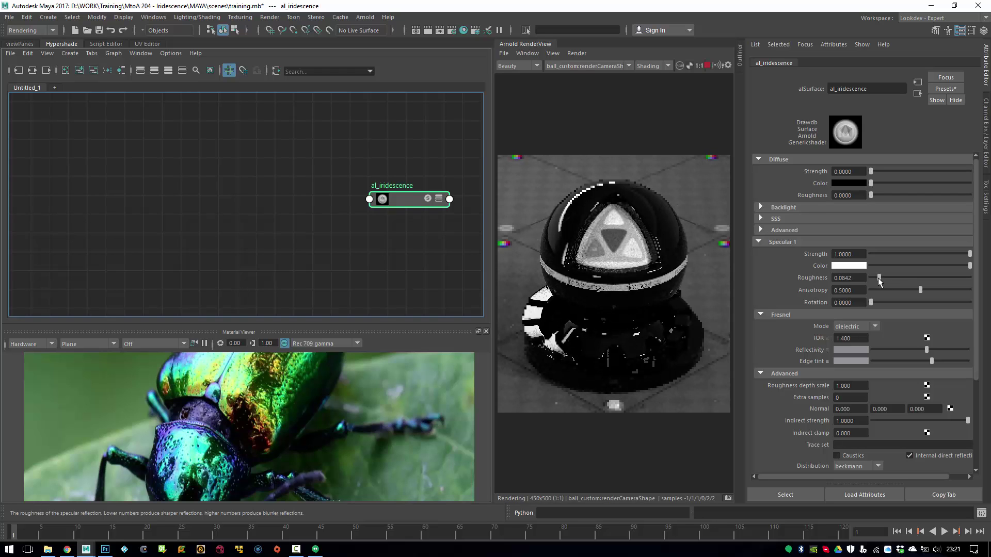
pyautogui.moveTo(878, 279); pyautogui.dragTo(883, 278)
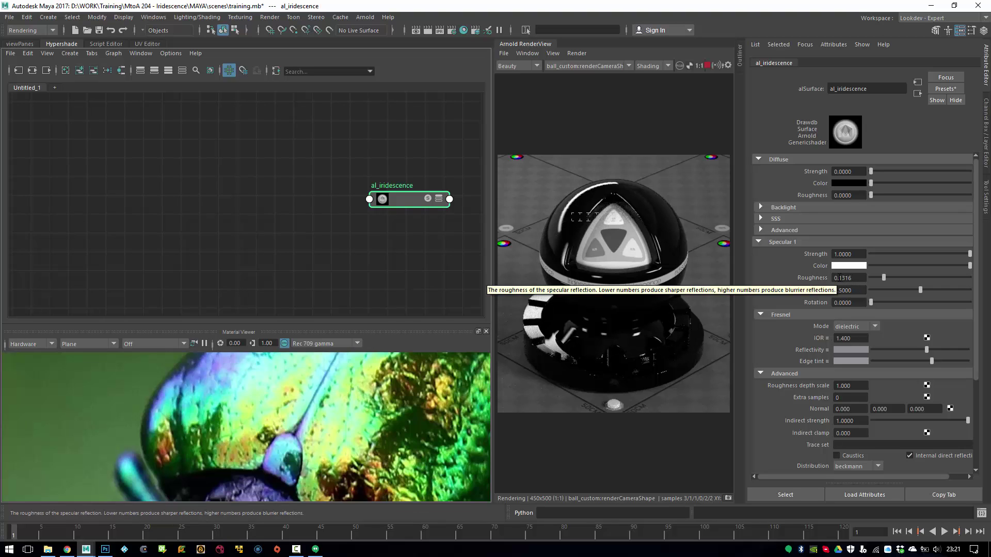
# - Add an aiNoise node to the shader graph and place it before the al_iridescence node
pyautogui.click(323, 161)
pyautogui.press('Tab')
pyautogui.write('a')
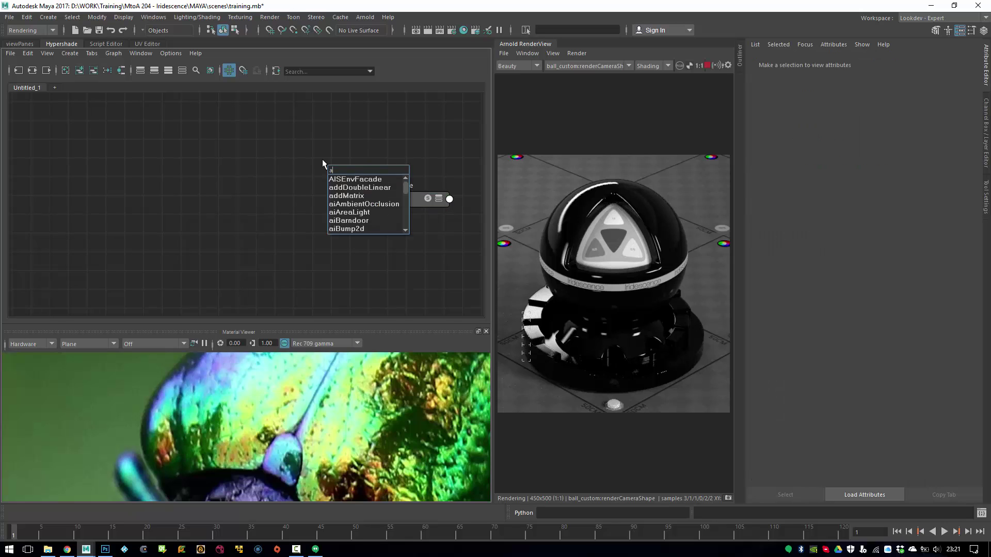
pyautogui.write('ino')
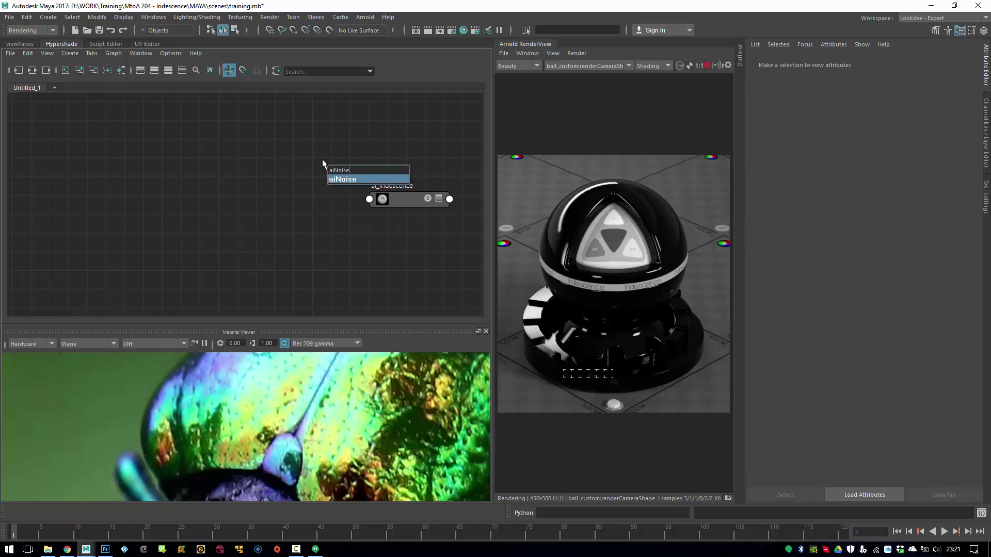
pyautogui.press('Return')
pyautogui.moveTo(357, 180); pyautogui.dragTo(208, 158)
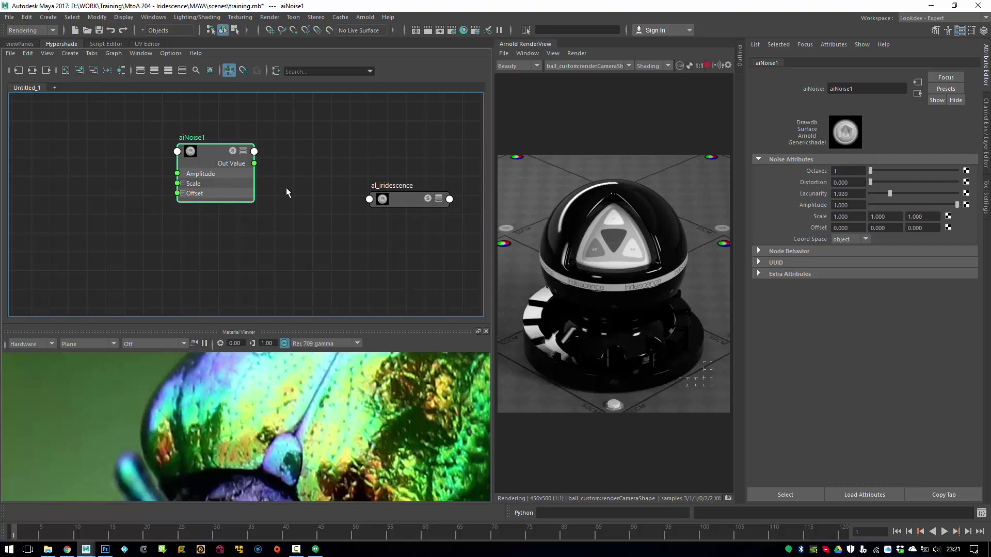
# - Add an alRemapFloat node beside aiNoise1 and connect the noise's Out Value to its Input
pyautogui.press('Tab')
pyautogui.write('alRemapColor')
pyautogui.press('Down')
pyautogui.press('Down')
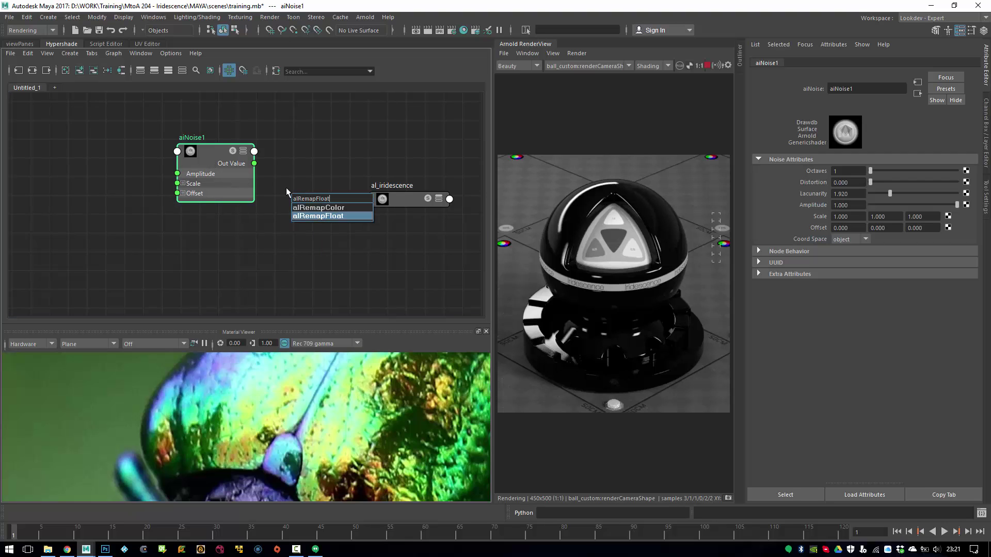
pyautogui.press('Return')
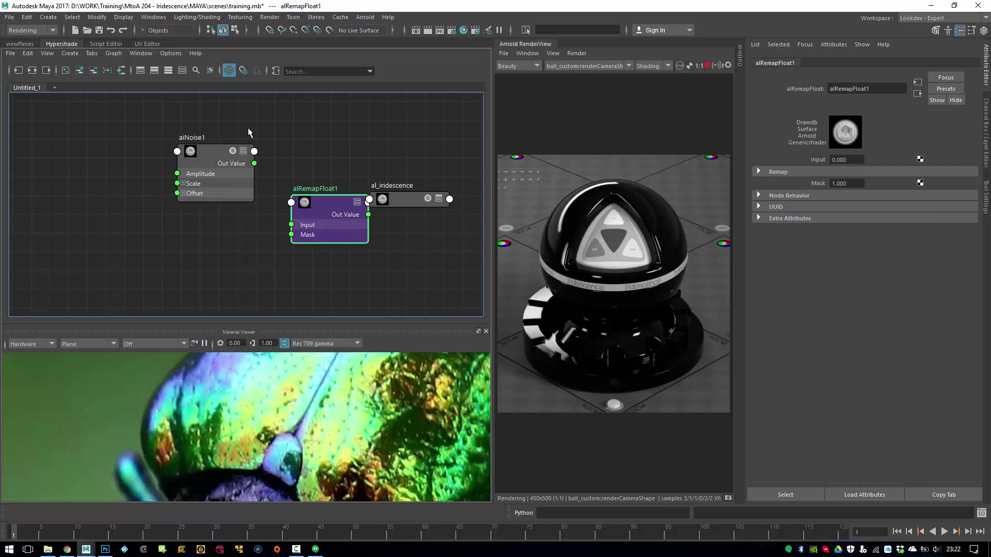
pyautogui.moveTo(175, 178); pyautogui.dragTo(156, 177)
pyautogui.moveTo(315, 212); pyautogui.dragTo(235, 191)
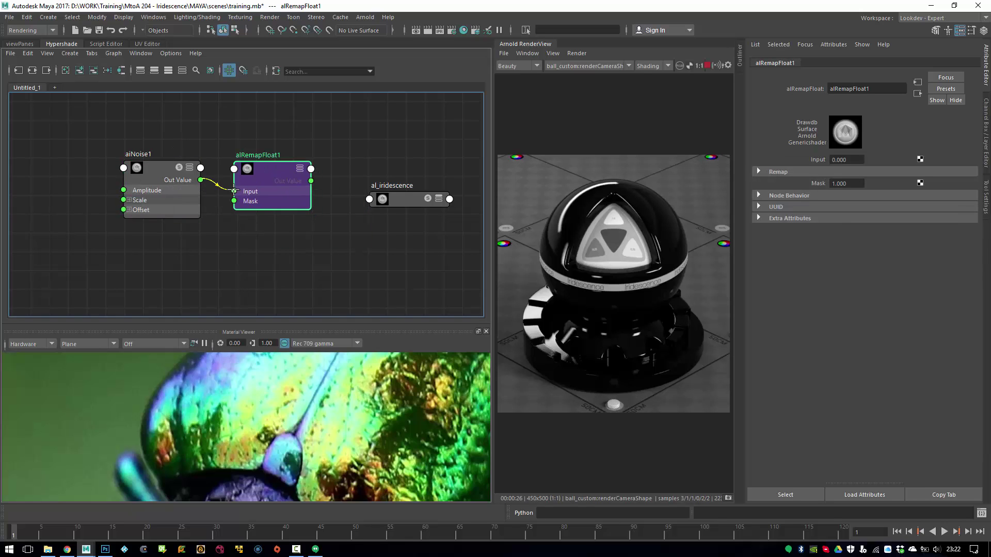
# - Expand the al_iridescence node's attributes and connect the alRemapFloat Out Value to its Specular 1 Roughness
pyautogui.moveTo(415, 193); pyautogui.dragTo(414, 184)
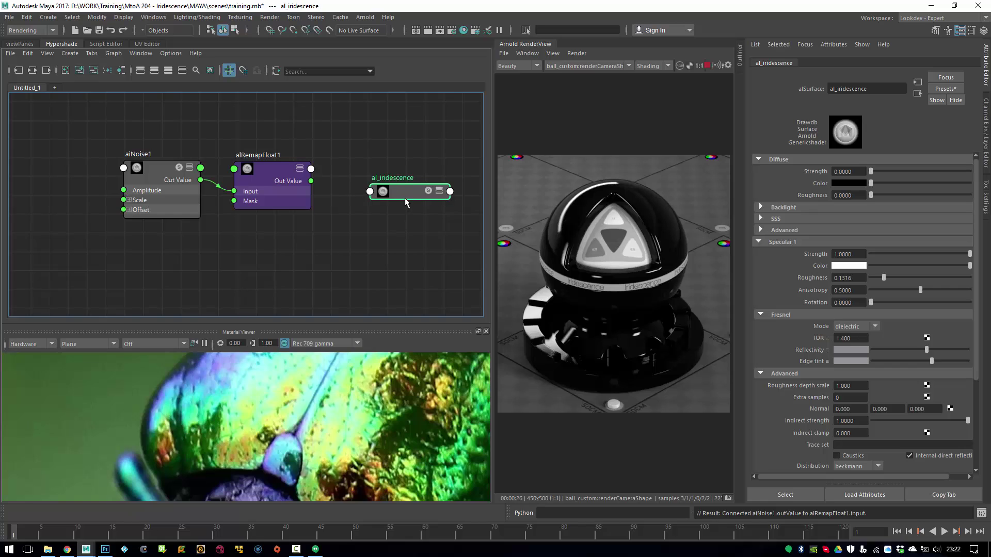
pyautogui.press('3')
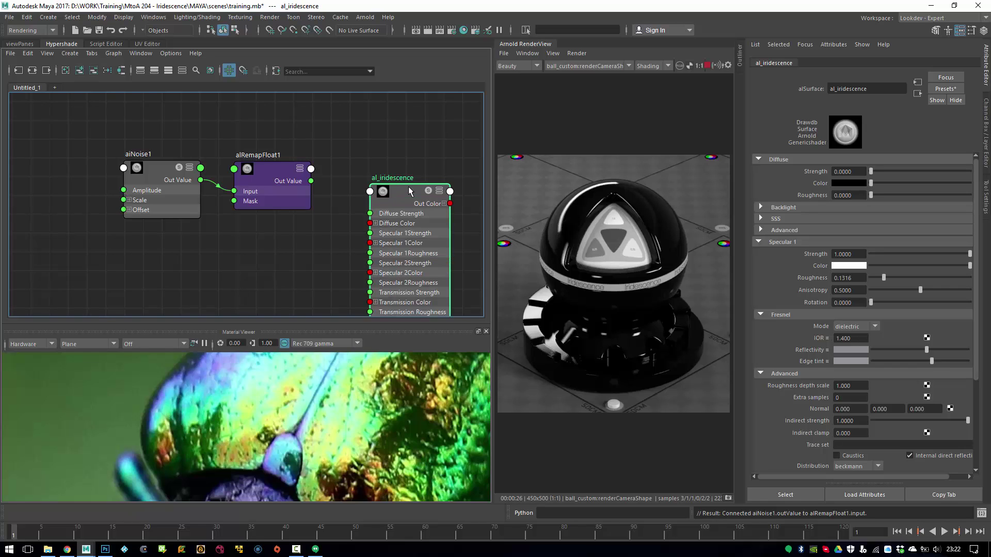
pyautogui.moveTo(407, 189); pyautogui.dragTo(404, 150)
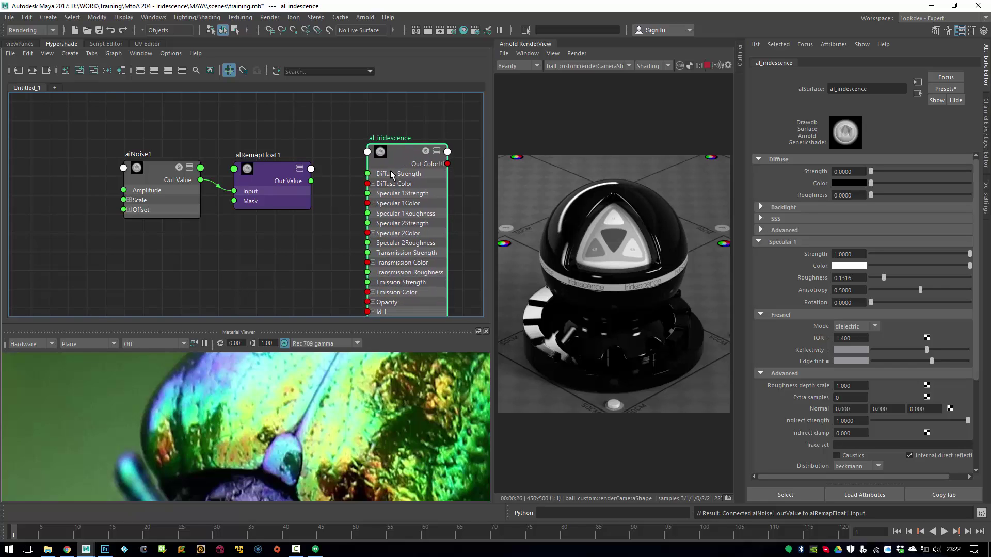
pyautogui.moveTo(311, 181); pyautogui.dragTo(368, 213)
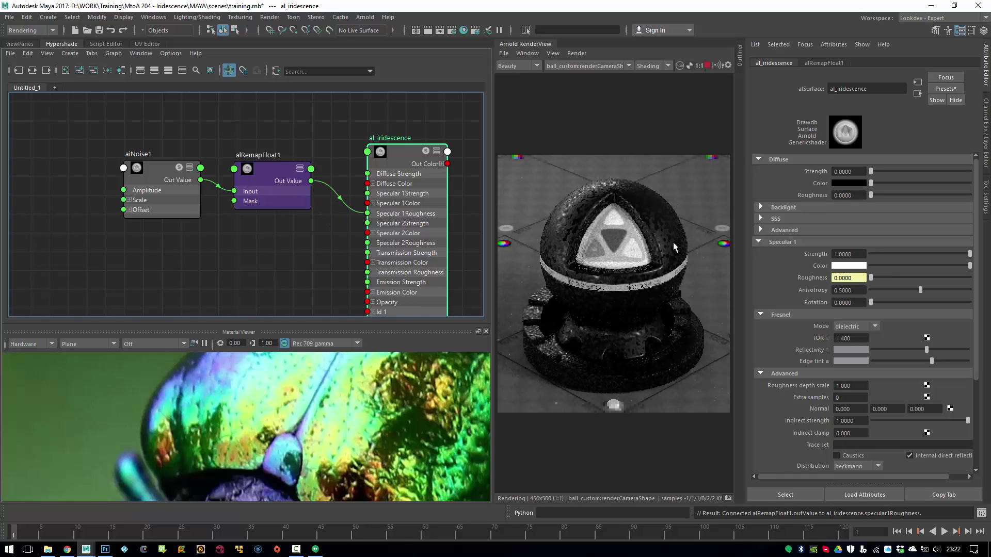
# - Rename the alRemapFloat node as alRemapF_spec1R
pyautogui.click(259, 154)
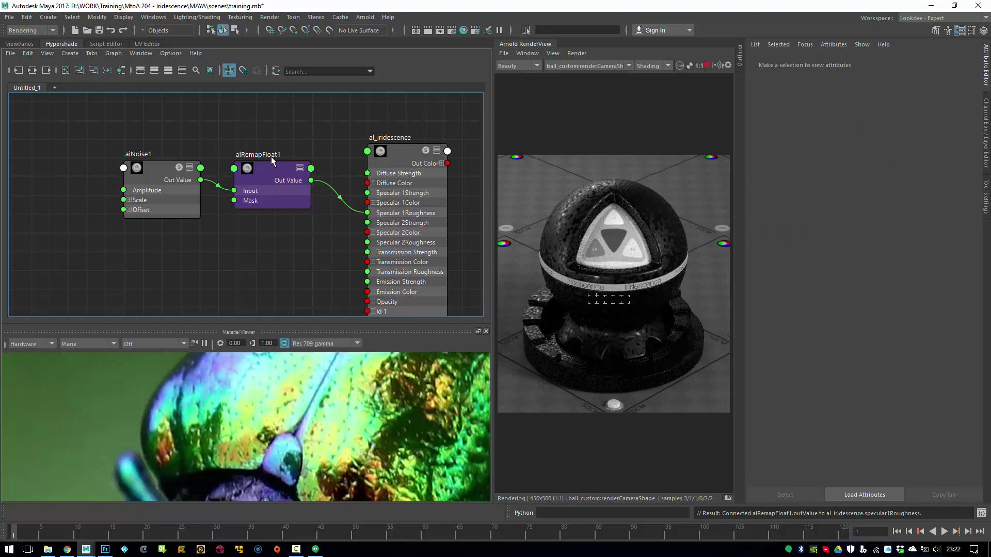
pyautogui.click(293, 170)
pyautogui.click(876, 88)
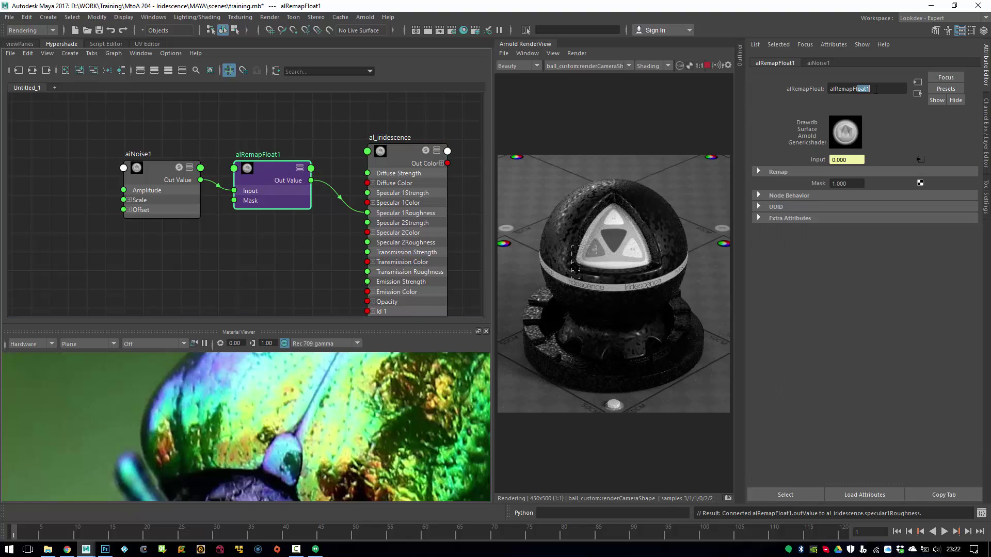
pyautogui.press('BackSpace')
pyautogui.press('BackSpace')
pyautogui.press('BackSpace')
pyautogui.press('BackSpace')
pyautogui.press('Return')
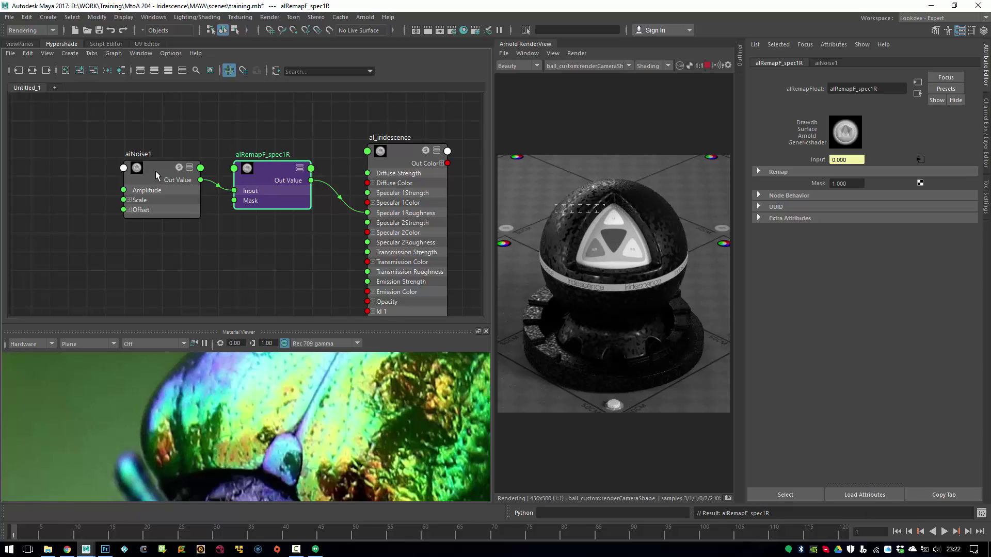
# - Preview only the aiNoise1 node in the Arnold render by setting its display to Isolate Selected
pyautogui.moveTo(155, 171); pyautogui.dragTo(137, 174)
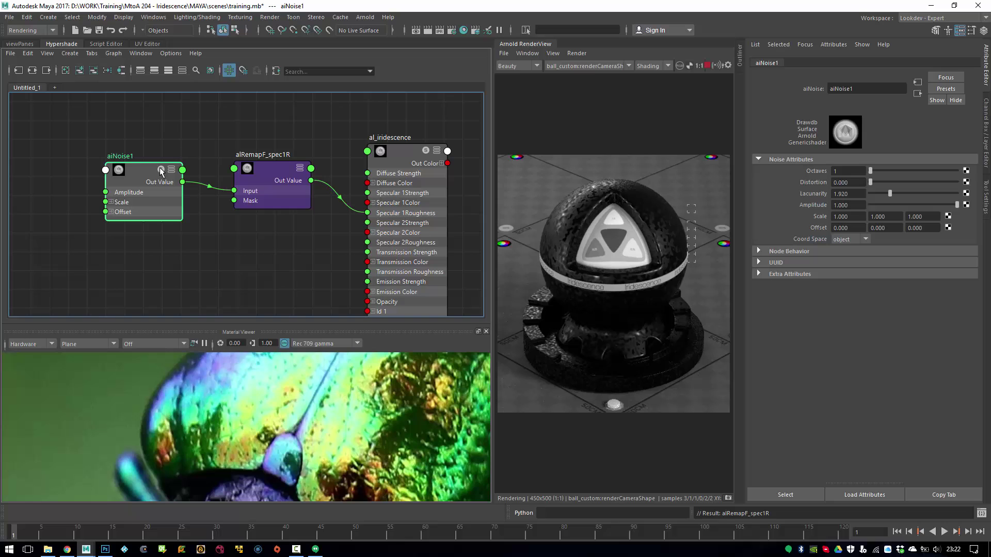
pyautogui.click(648, 66)
pyautogui.click(649, 131)
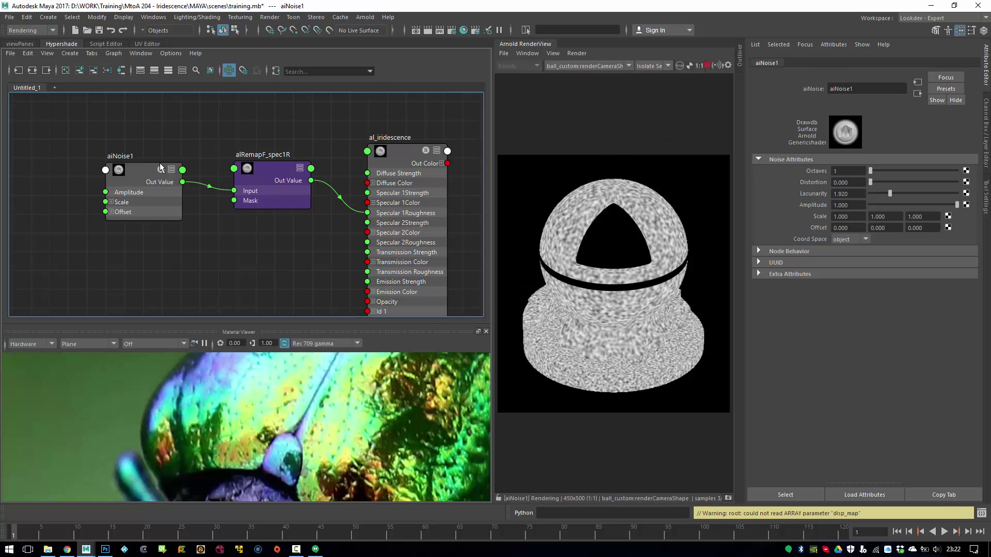
pyautogui.moveTo(159, 163); pyautogui.dragTo(146, 163)
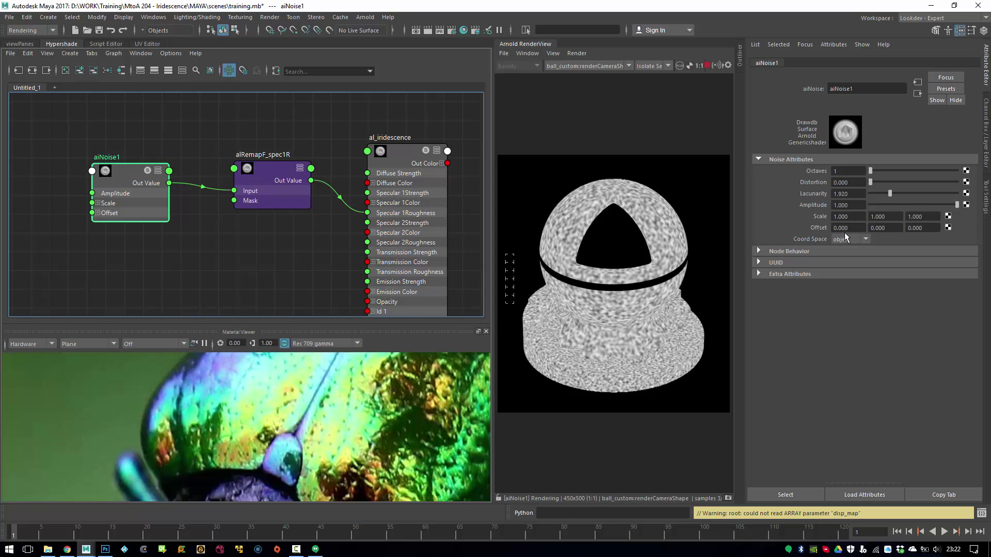
pyautogui.keyDown('ctrl'); pyautogui.moveTo(844, 228); pyautogui.dragTo(805, 231); pyautogui.keyUp('ctrl')
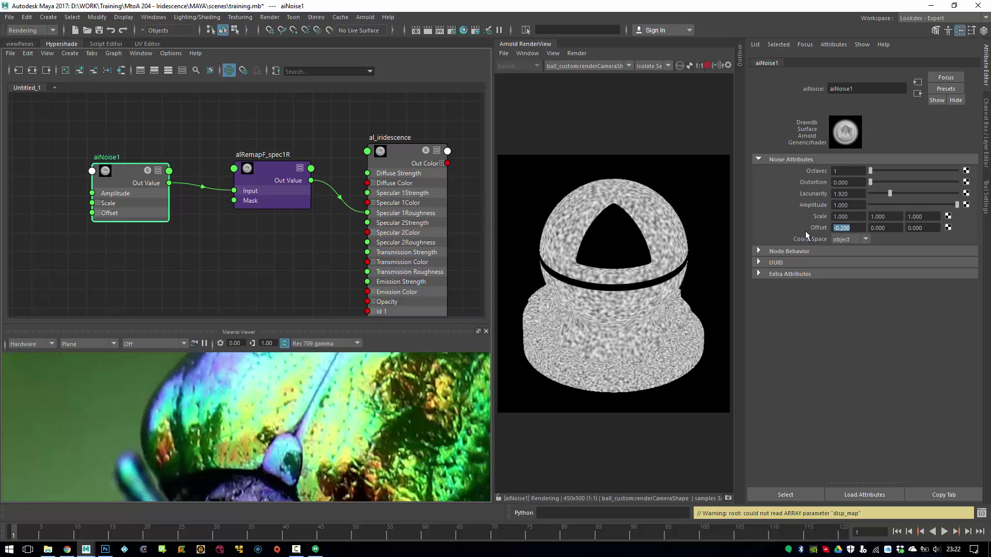
pyautogui.write('0')
pyautogui.hotkey('shift', 'Tab')
pyautogui.hotkey('shift', 'Tab')
pyautogui.hotkey('shift', 'Tab')
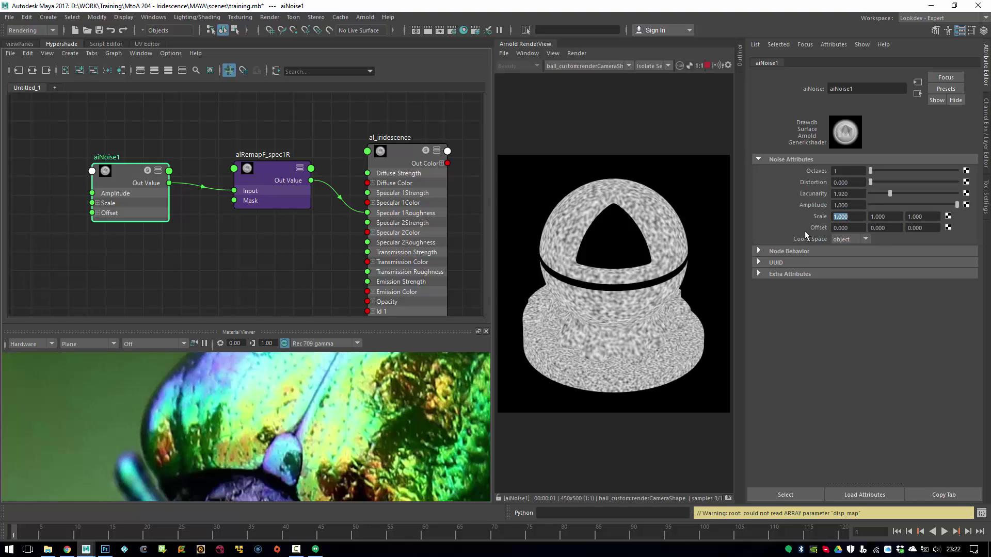
# - Compare the world and Pref coordinate spaces for aiNoise1 and settle on world
pyautogui.click(857, 239)
pyautogui.click(849, 253)
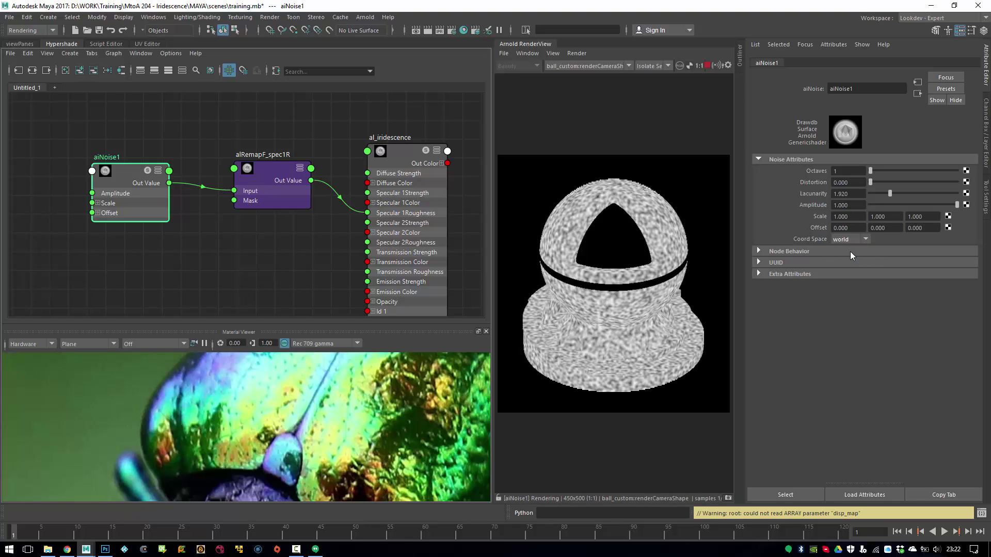
pyautogui.click(846, 239)
pyautogui.click(847, 271)
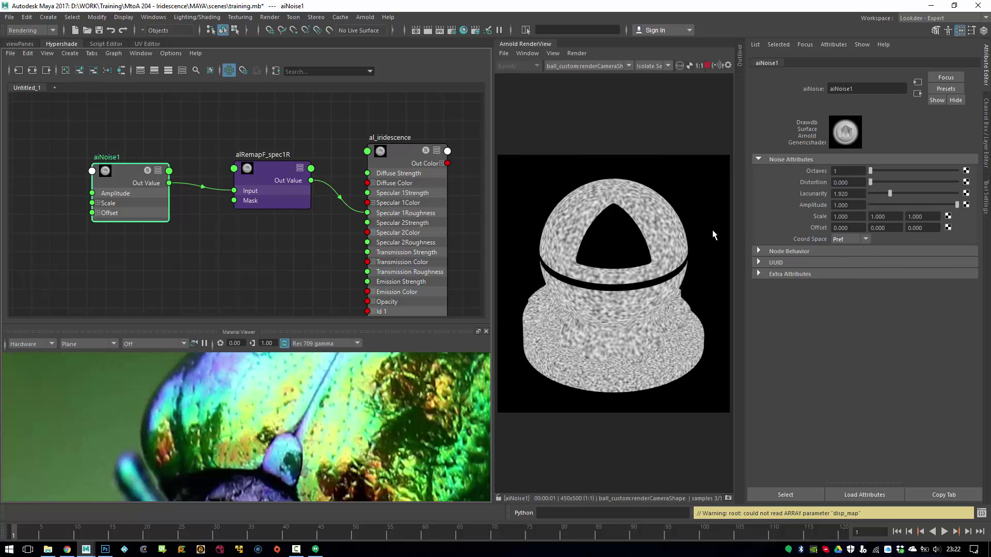
pyautogui.click(851, 239)
pyautogui.click(850, 250)
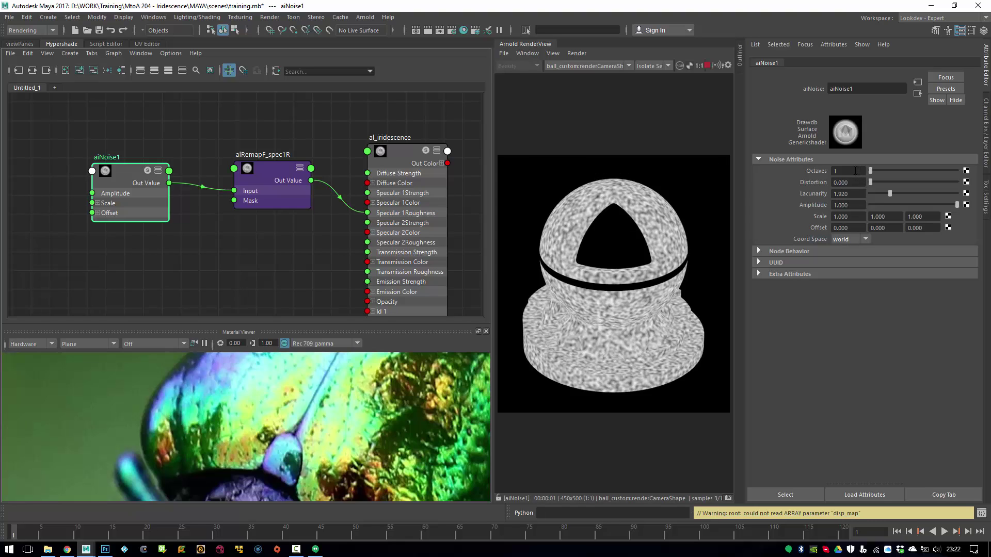
# - Set the scale of aiNoise1 to 0.2 on all three axes
pyautogui.moveTo(851, 217); pyautogui.dragTo(800, 218)
pyautogui.write('.2')
pyautogui.press('Tab')
pyautogui.write('.2')
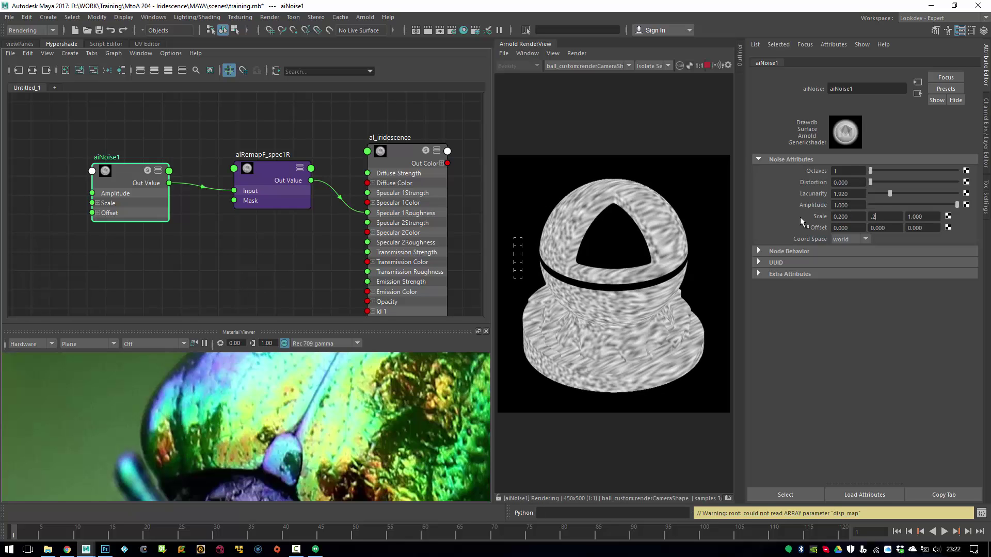
pyautogui.press('Tab')
pyautogui.write('.2')
pyautogui.press('Return')
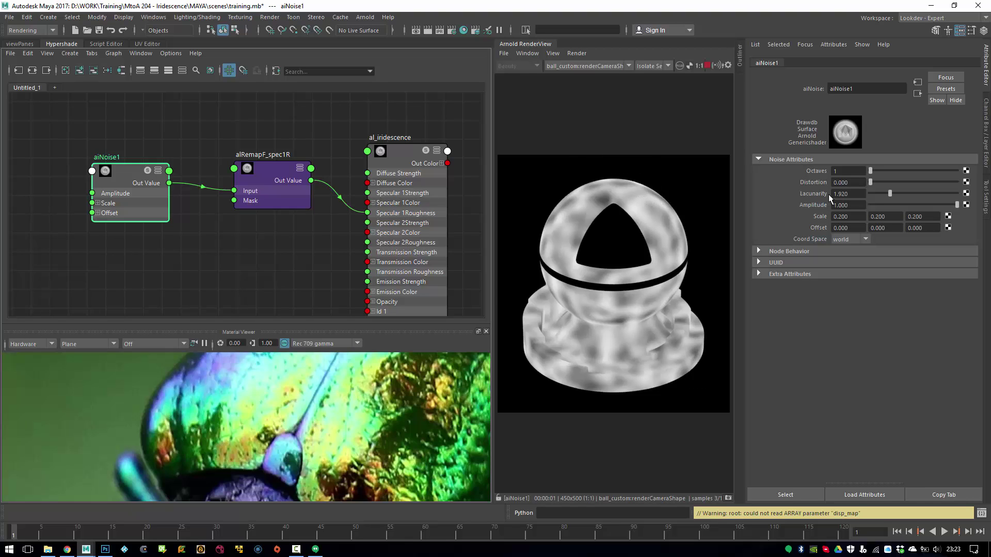
# - Set the octaves of aiNoise1 to 5 and its distortion to about 1.145
pyautogui.click(895, 170)
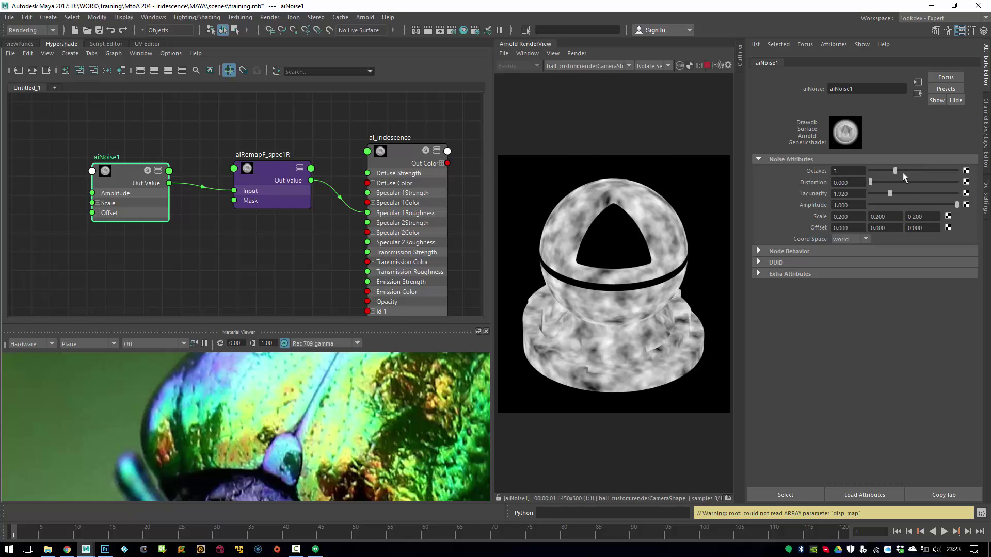
pyautogui.click(911, 170)
pyautogui.moveTo(872, 183); pyautogui.dragTo(879, 185)
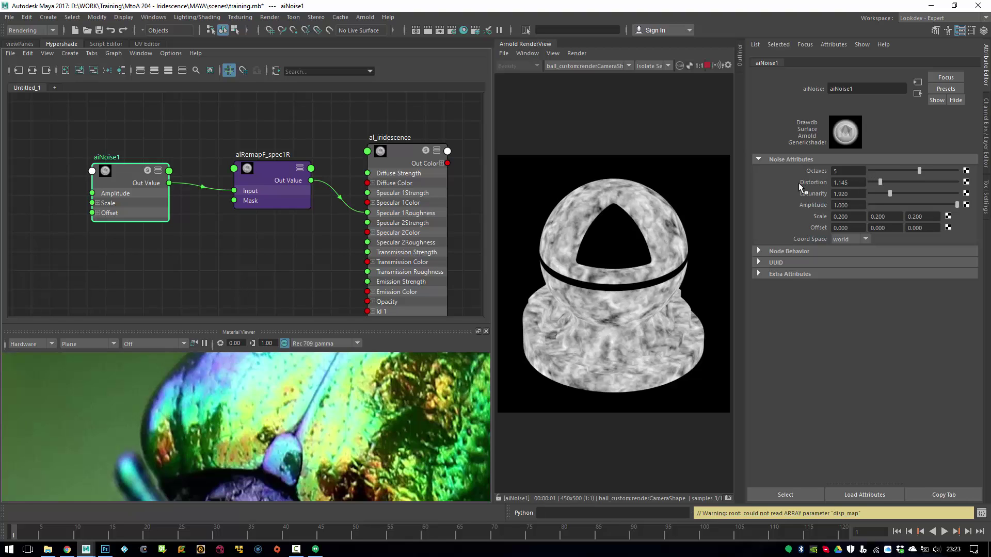
# - Show the Remap settings of alRemapF_spec1R and widen the Arnold RenderView to expose its full toolbar
pyautogui.click(270, 162)
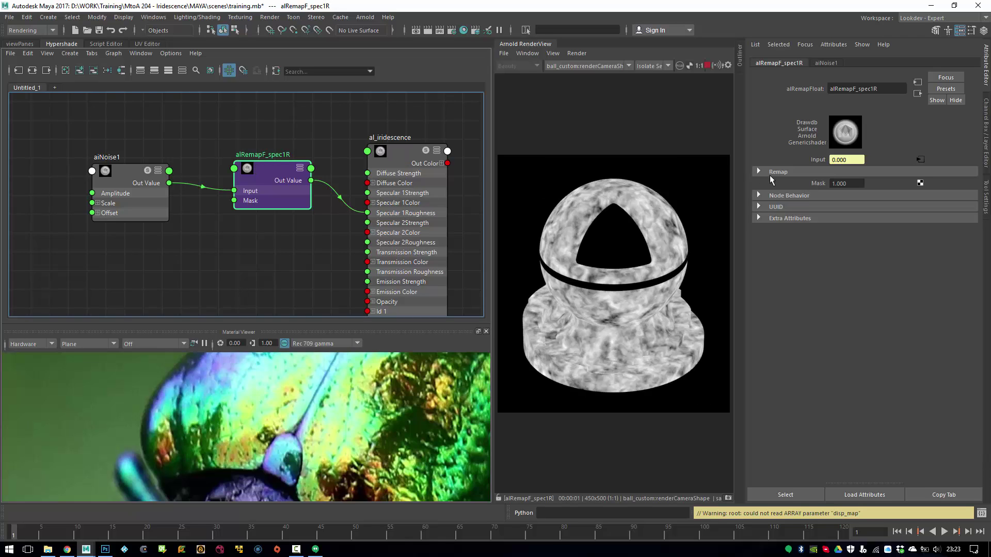
pyautogui.click(784, 172)
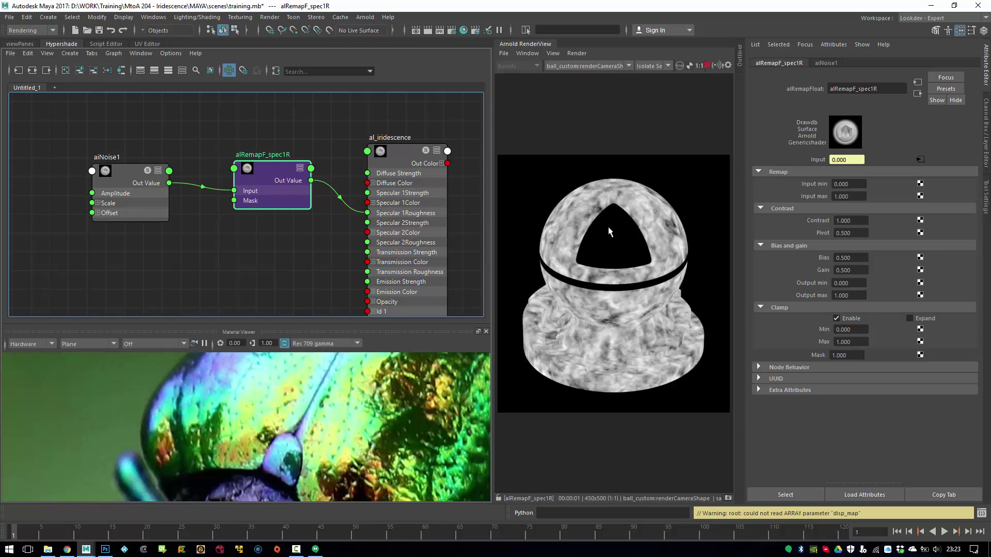
pyautogui.moveTo(493, 170); pyautogui.dragTo(409, 170)
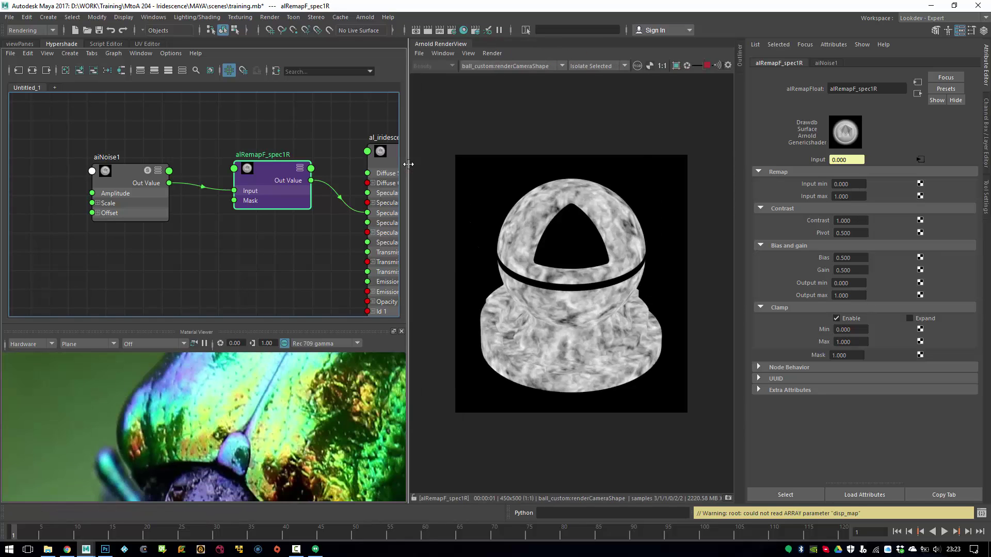
pyautogui.click(468, 53)
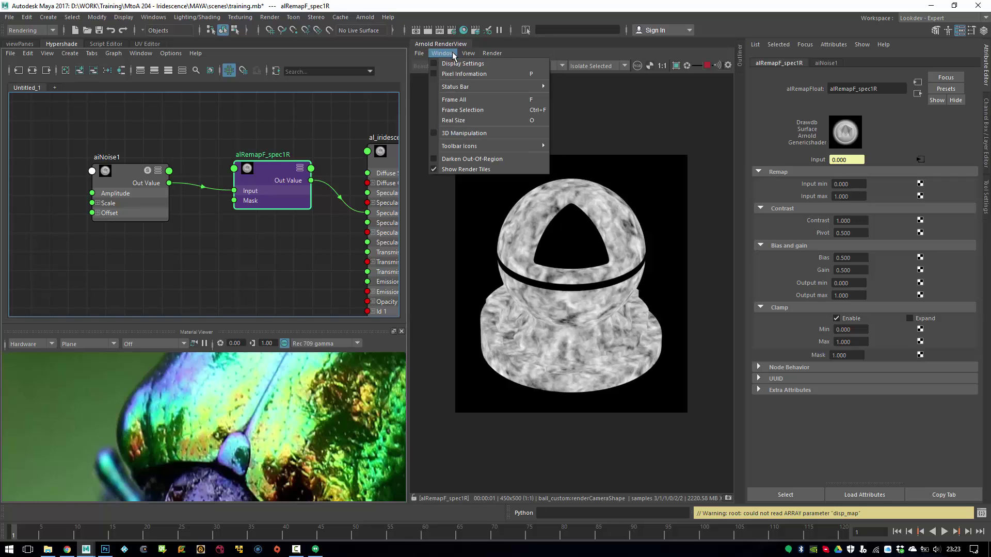
pyautogui.moveTo(466, 85)
pyautogui.click(732, 382)
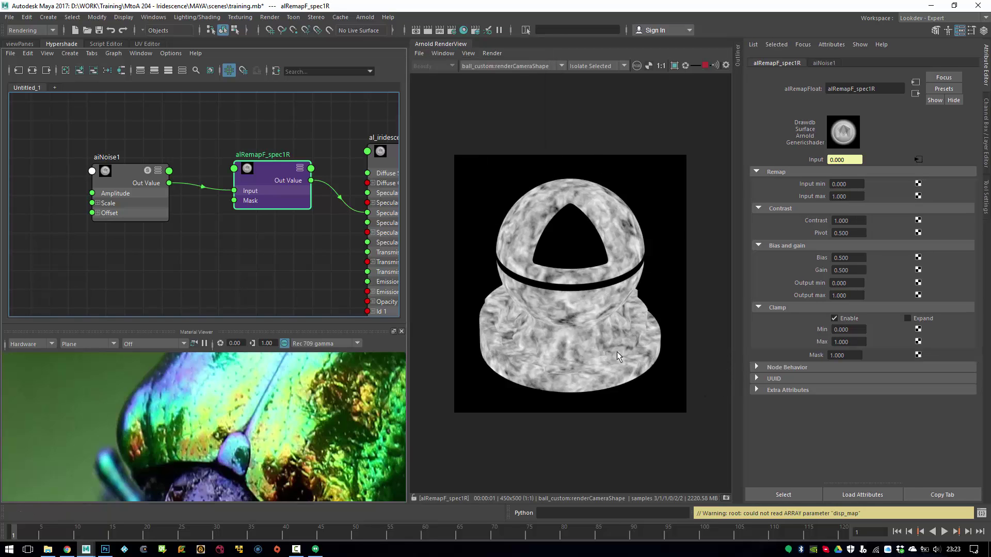
pyautogui.click(617, 351)
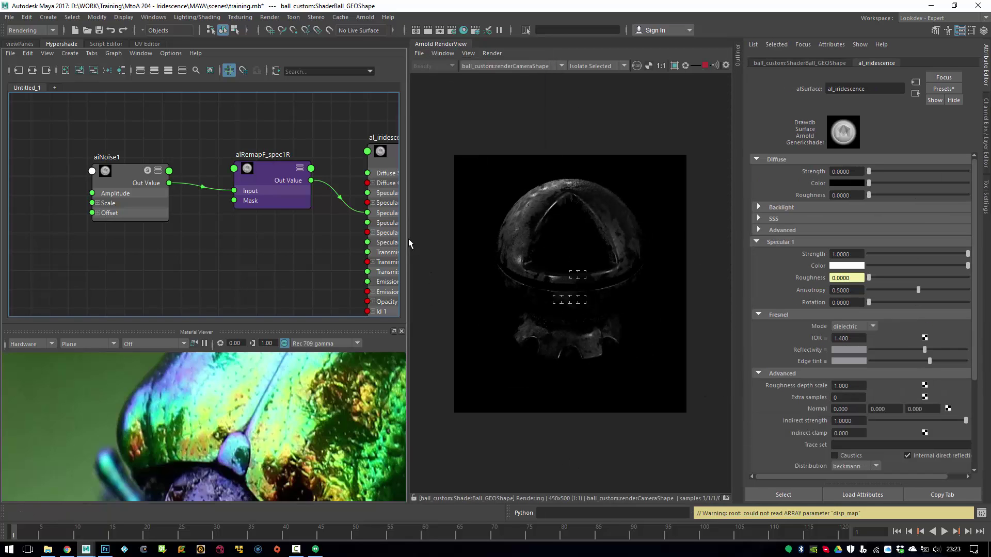
pyautogui.moveTo(408, 239); pyautogui.dragTo(314, 231)
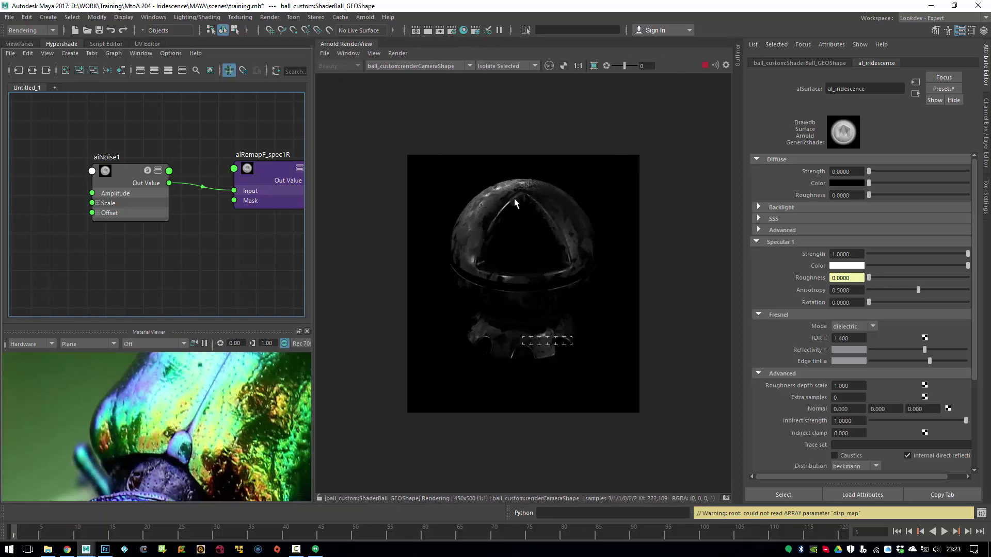
# - Adjust alRemapF_spec1R to an Input min of about -0.02 and Input max of about 2.68, returning the render to Shading mode with a crop region
pyautogui.click(272, 168)
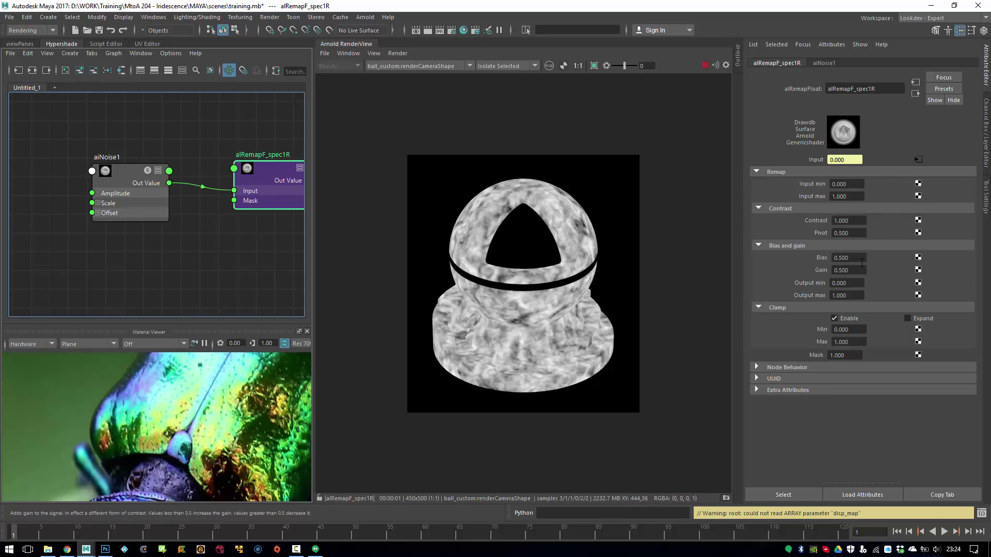
pyautogui.keyDown('ctrl'); pyautogui.moveTo(851, 185); pyautogui.dragTo(987, 225); pyautogui.keyUp('ctrl')
pyautogui.click(515, 66)
pyautogui.click(492, 78)
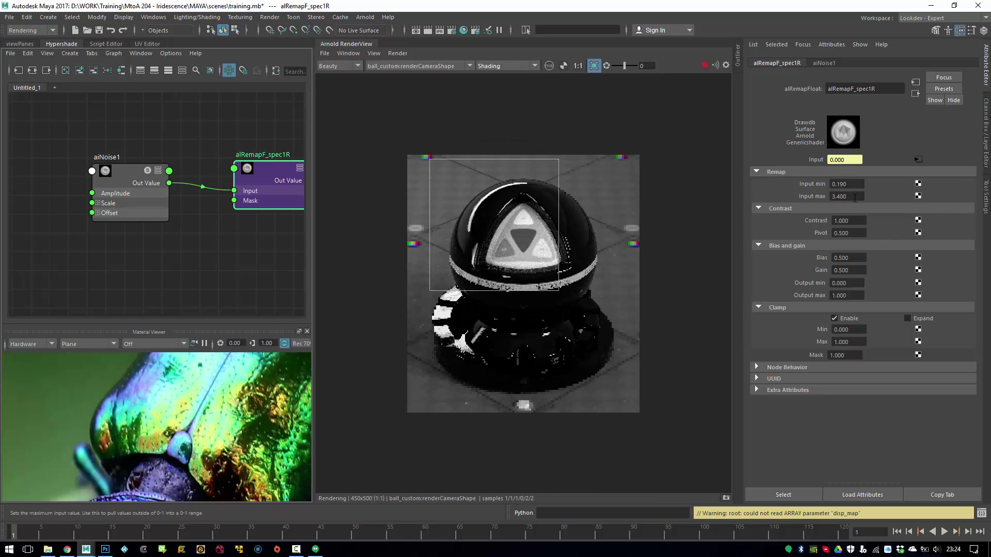
pyautogui.keyDown('ctrl'); pyautogui.moveTo(860, 209); pyautogui.dragTo(840, 184); pyautogui.keyUp('ctrl')
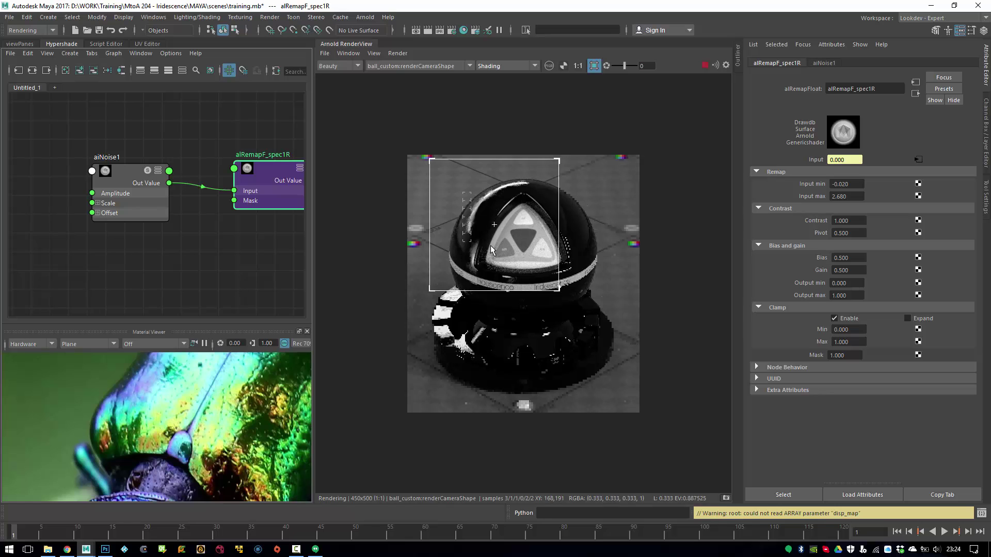
# - Restrict the render crop to the ball's lower-left area and set alRemapF_spec1R's Input min to 0 and Input max to 1
pyautogui.scroll(5, 438, 209)
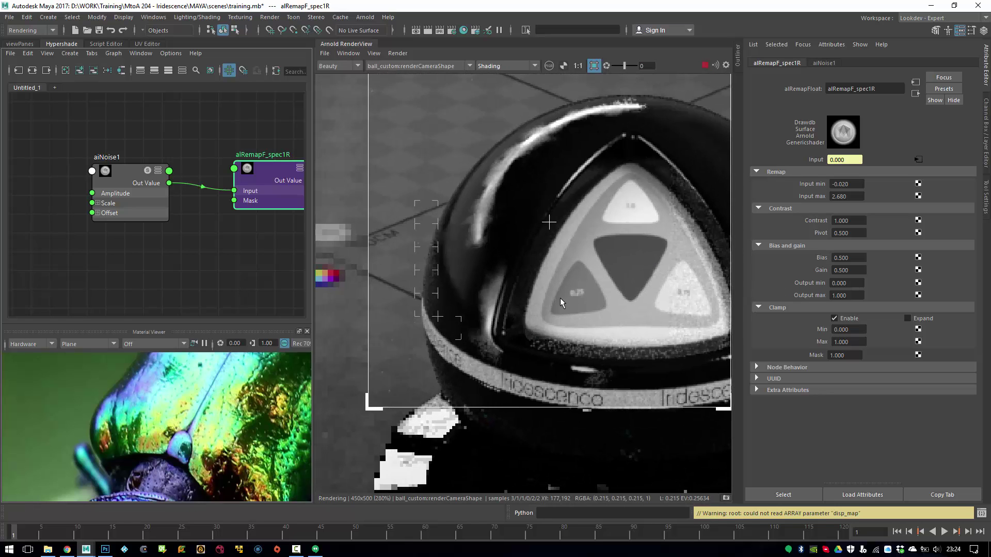
pyautogui.moveTo(617, 220); pyautogui.dragTo(555, 82, button='middle')
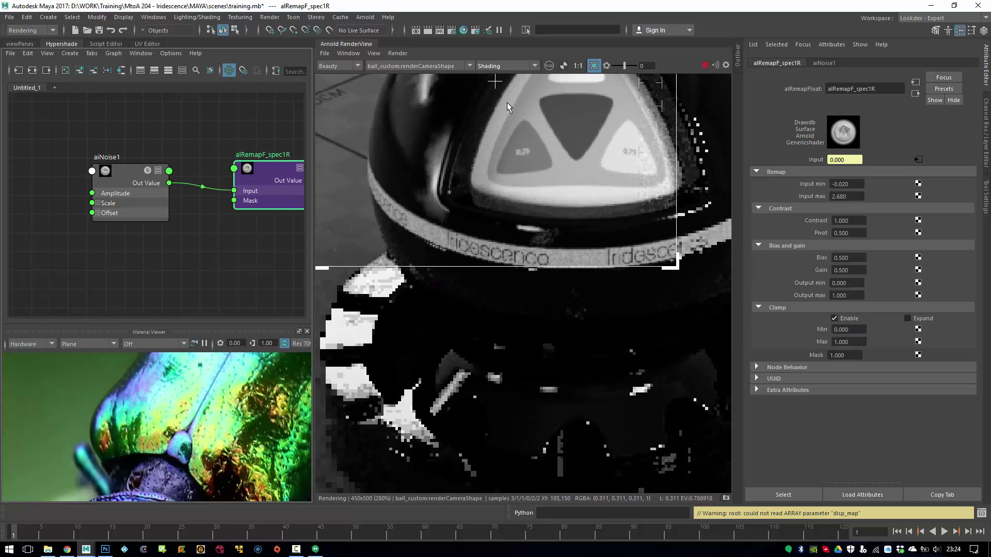
pyautogui.moveTo(518, 103); pyautogui.dragTo(347, 245)
pyautogui.click(846, 196)
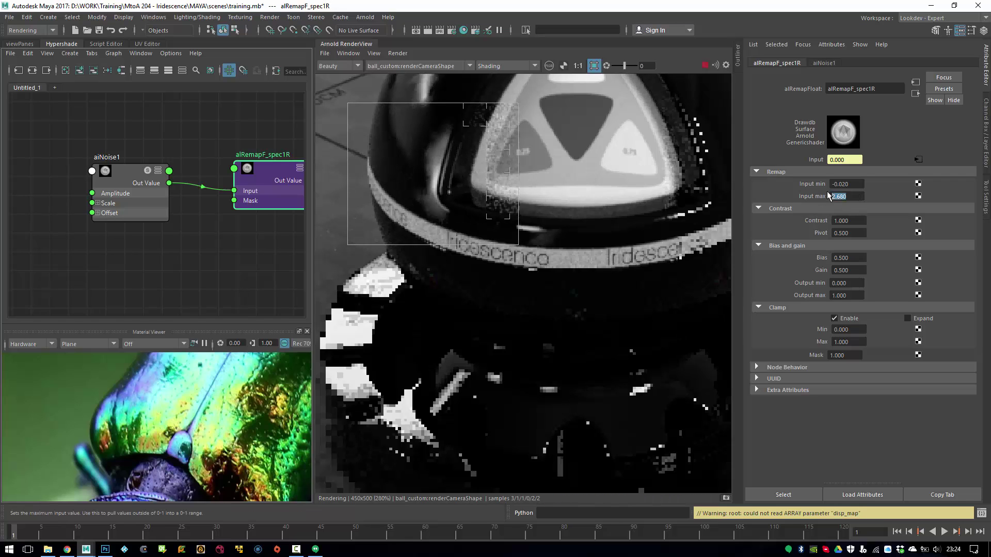
pyautogui.write('1')
pyautogui.click(846, 183)
pyautogui.write('0')
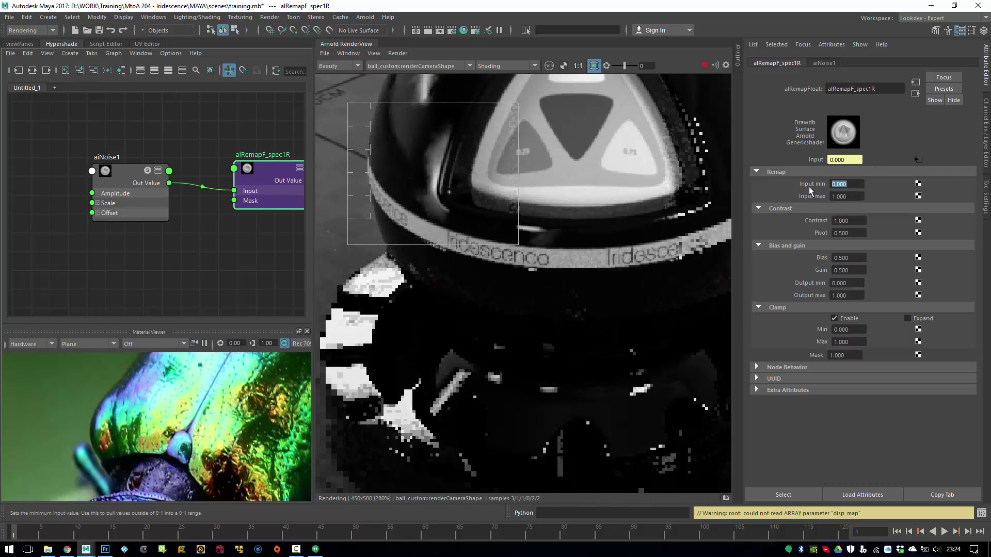
pyautogui.press('Return')
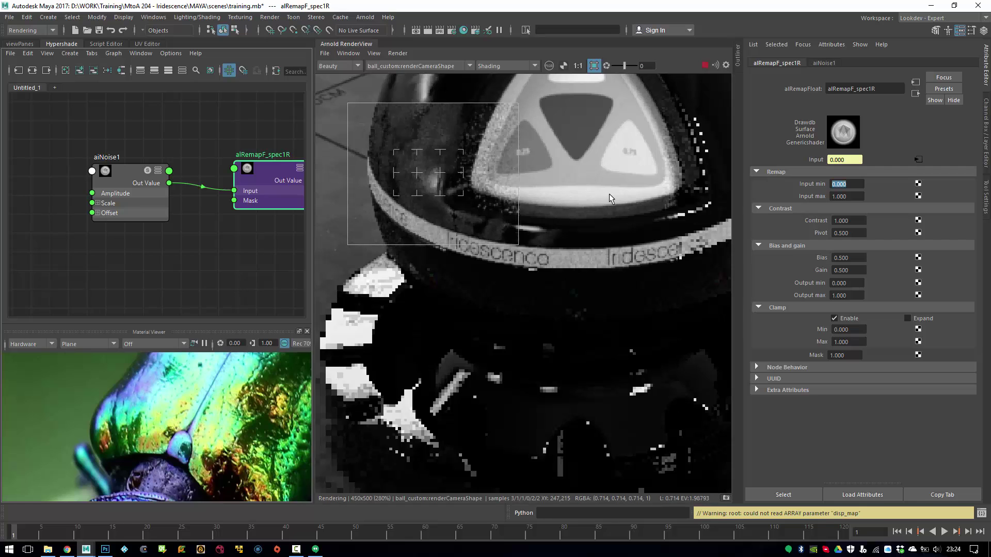
# - Try alRemapF_spec1R with Output min 0.22 and Output max 0.44, using a larger render crop over the left half of the ball
pyautogui.click(841, 295)
pyautogui.write('0.53')
pyautogui.press('Return')
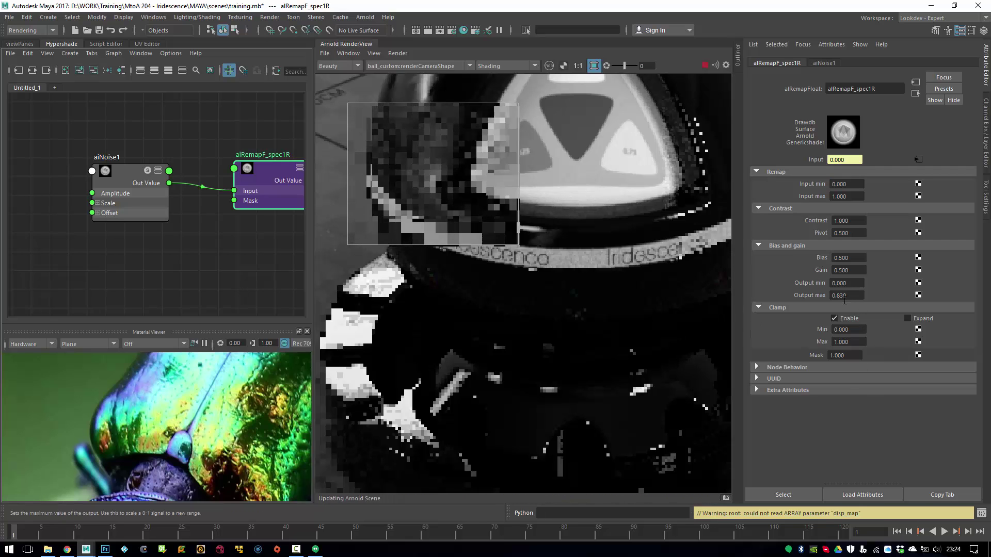
pyautogui.keyDown('ctrl'); pyautogui.moveTo(829, 304); pyautogui.dragTo(744, 253); pyautogui.keyUp('ctrl')
pyautogui.scroll(5, 581, 165)
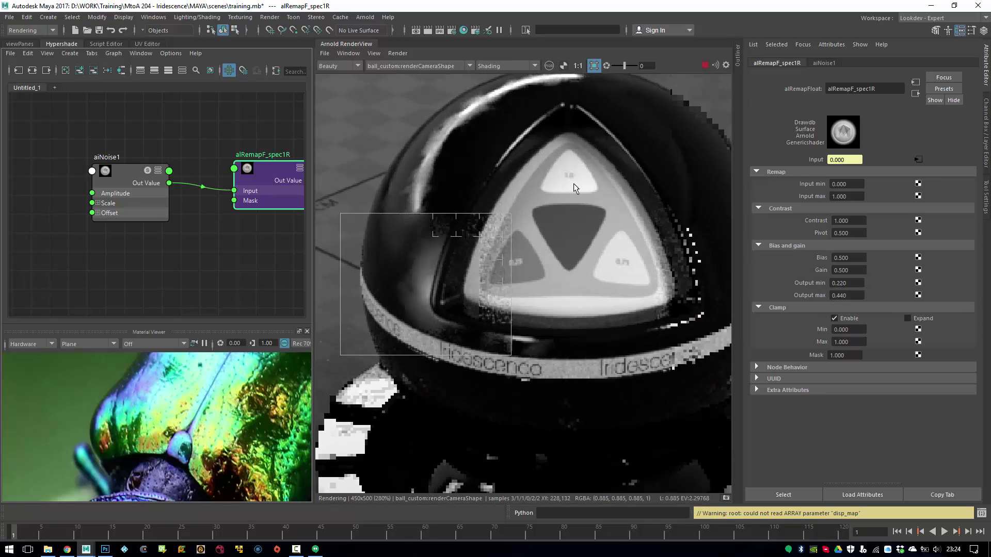
pyautogui.moveTo(333, 94)
pyautogui.keyDown('shift'); pyautogui.mouseDown()
pyautogui.moveTo(497, 335)
pyautogui.moveTo(544, 365)
pyautogui.mouseUp(); pyautogui.keyUp('shift')
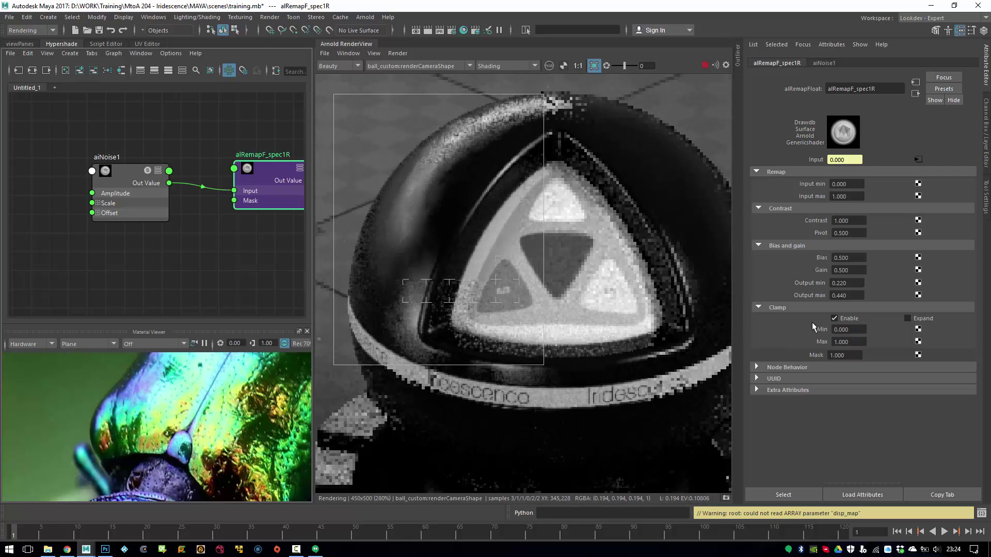
# - Tune alRemapF_spec1R to Output min 0.09 and Output max 0.27 while comparing render crops over the ball's middle and upper left
pyautogui.moveTo(846, 295)
pyautogui.keyDown('ctrl'); pyautogui.mouseDown()
pyautogui.moveTo(858, 296)
pyautogui.moveTo(849, 298)
pyautogui.mouseUp(); pyautogui.keyUp('ctrl')
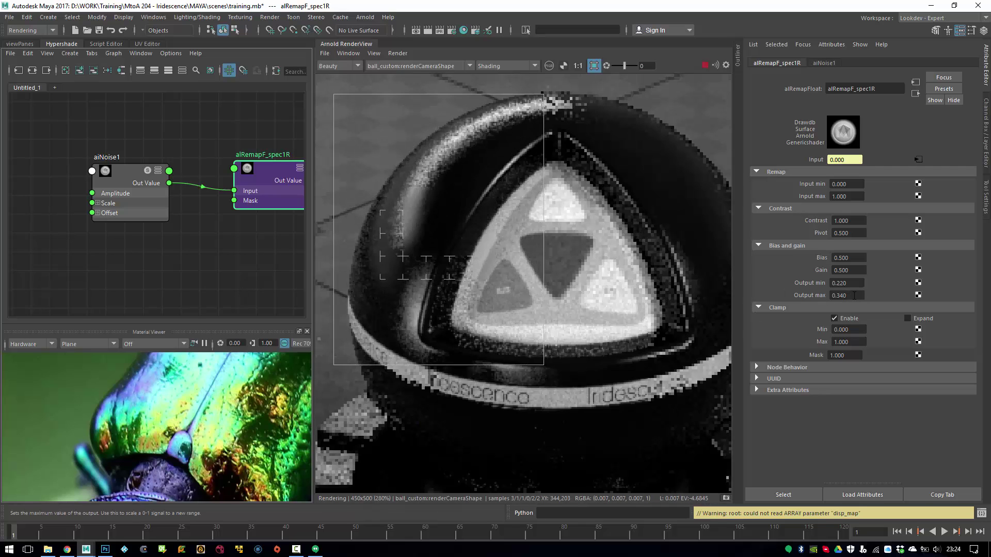
pyautogui.keyDown('ctrl'); pyautogui.moveTo(855, 298); pyautogui.dragTo(845, 299); pyautogui.keyUp('ctrl')
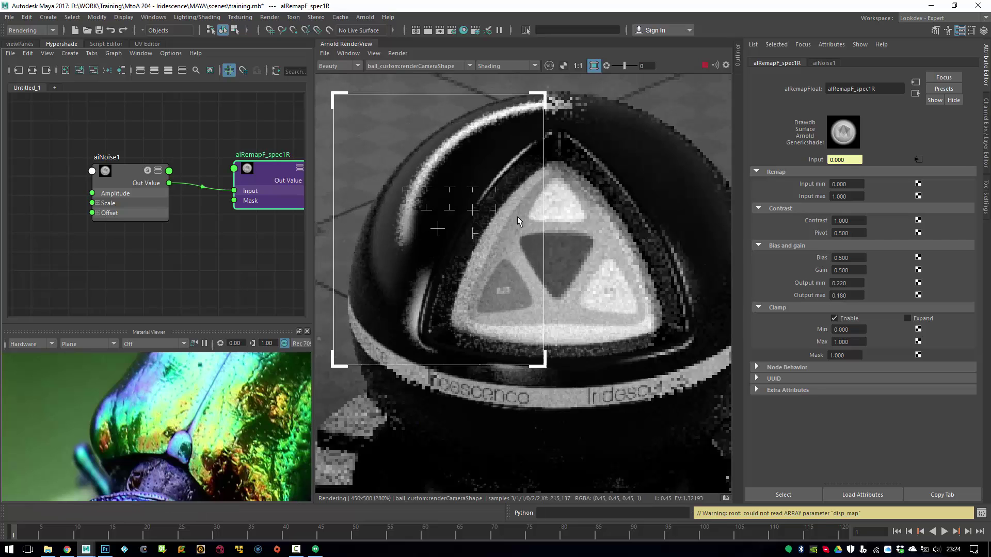
pyautogui.scroll(-3, 556, 312)
pyautogui.moveTo(495, 367); pyautogui.dragTo(462, 255, button='middle')
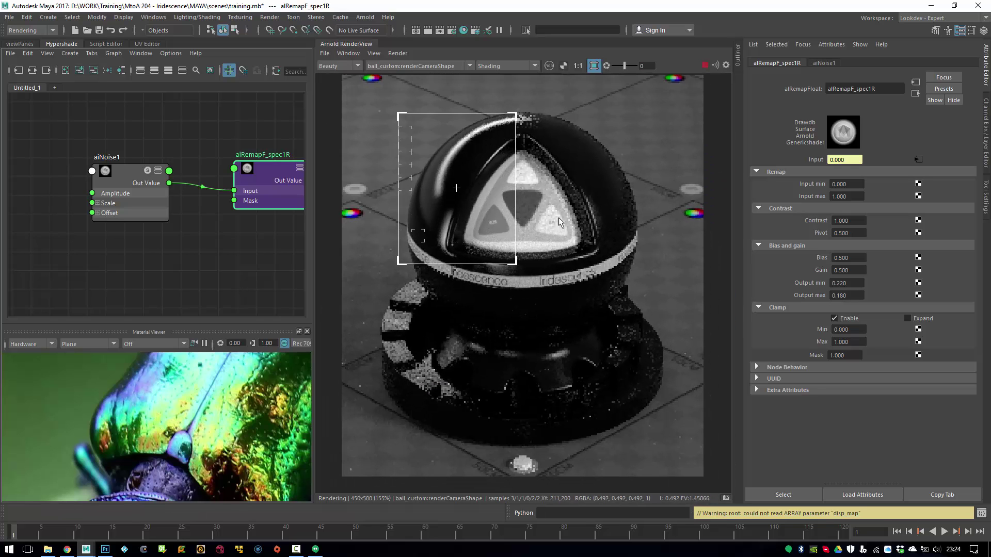
pyautogui.moveTo(617, 200); pyautogui.dragTo(393, 370)
pyautogui.keyDown('ctrl'); pyautogui.moveTo(856, 288); pyautogui.dragTo(845, 288); pyautogui.keyUp('ctrl')
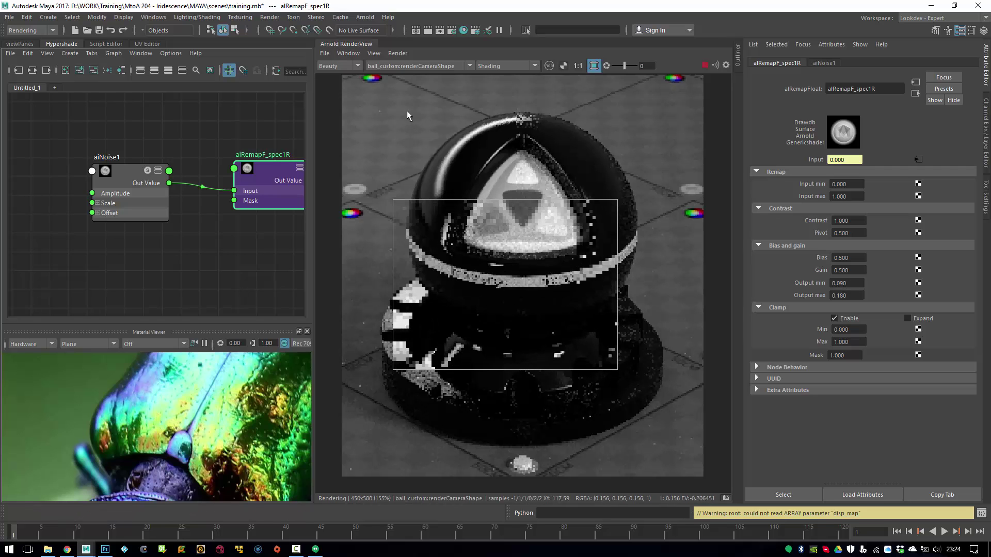
pyautogui.moveTo(401, 115); pyautogui.dragTo(528, 291)
pyautogui.keyDown('ctrl'); pyautogui.moveTo(852, 296); pyautogui.dragTo(860, 295); pyautogui.keyUp('ctrl')
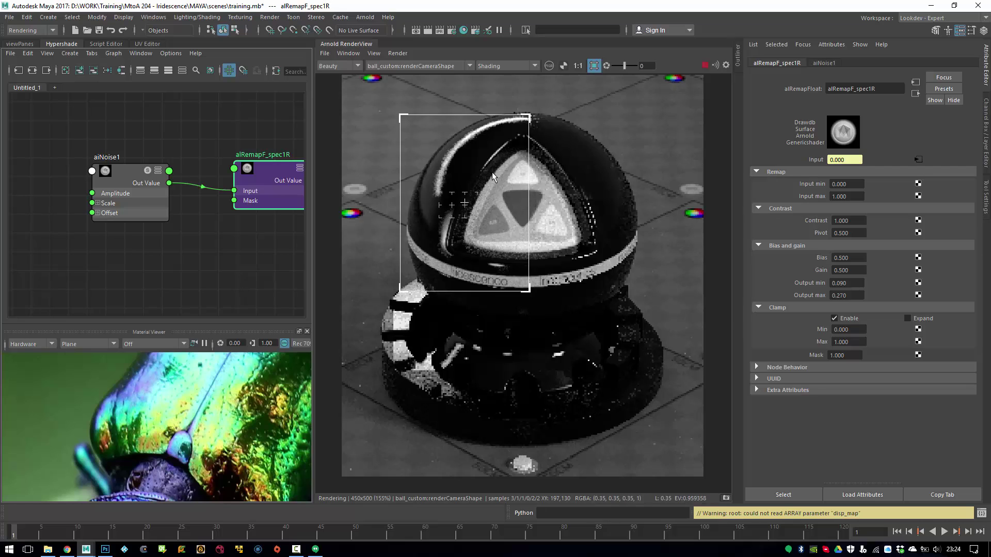
# - Inspect the alRemapF_spec1R output in the render with Isolate Selected, and return to Shading mode
pyautogui.click(505, 66)
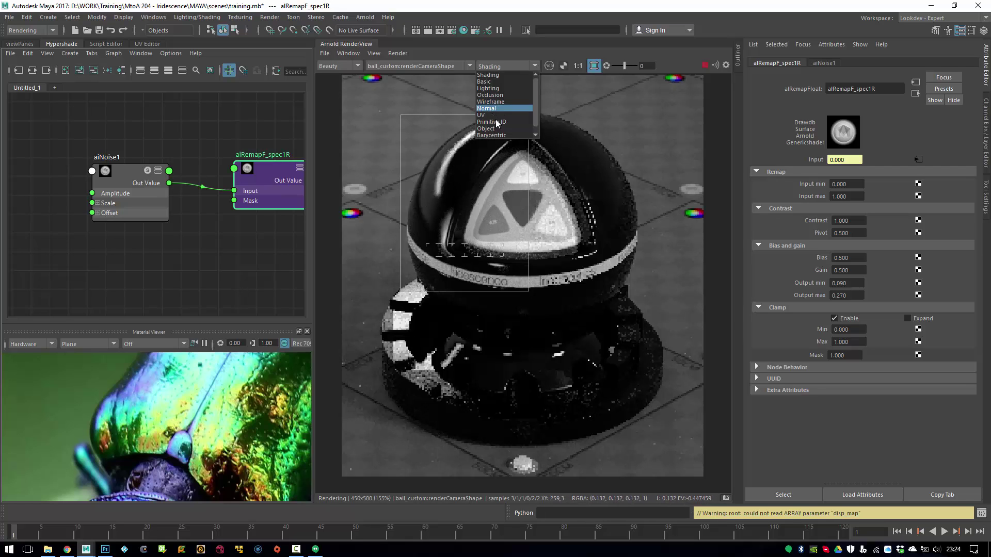
pyautogui.click(498, 139)
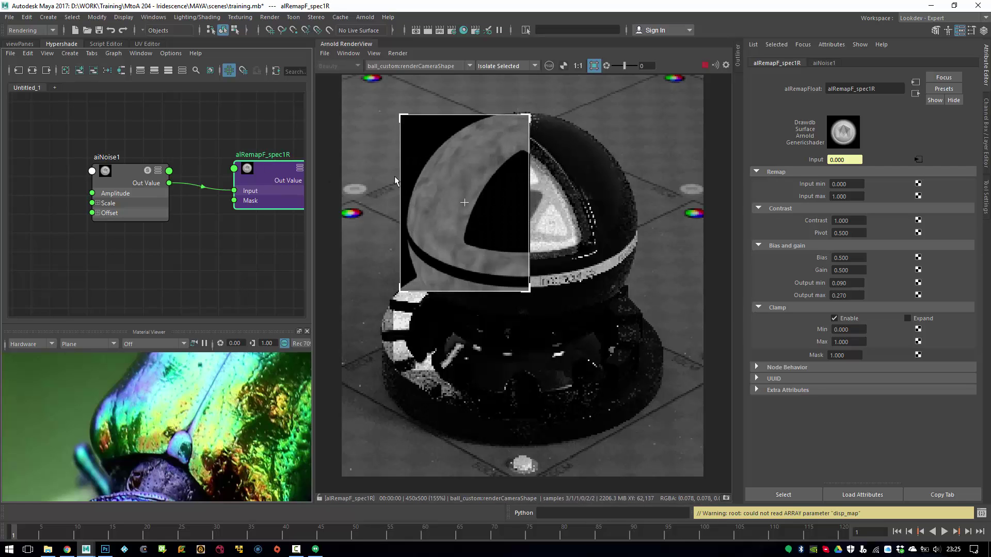
pyautogui.keyDown('alt'); pyautogui.moveTo(276, 130); pyautogui.dragTo(190, 137, button='middle'); pyautogui.keyUp('alt')
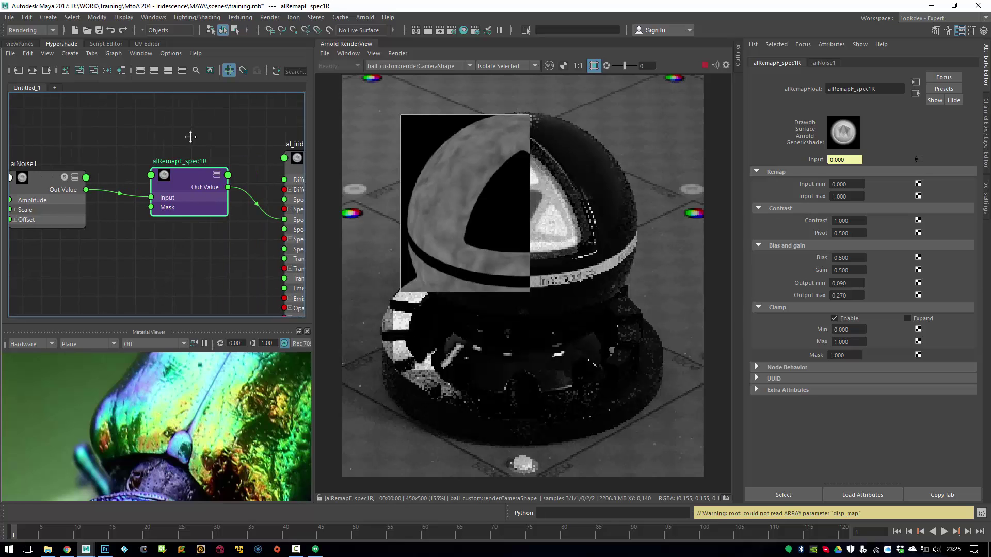
pyautogui.click(486, 67)
pyautogui.click(487, 75)
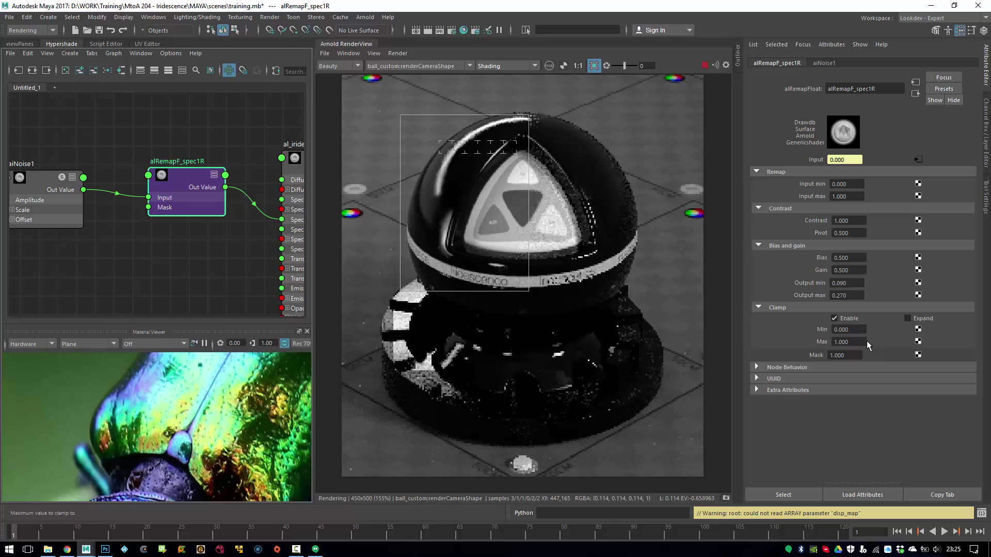
# - Set alRemapF_spec1R's Output max to 0.35, check a render crop over the lower left of the ball and base, and save the scene
pyautogui.doubleClick(855, 297)
pyautogui.write('0.35')
pyautogui.press('Return')
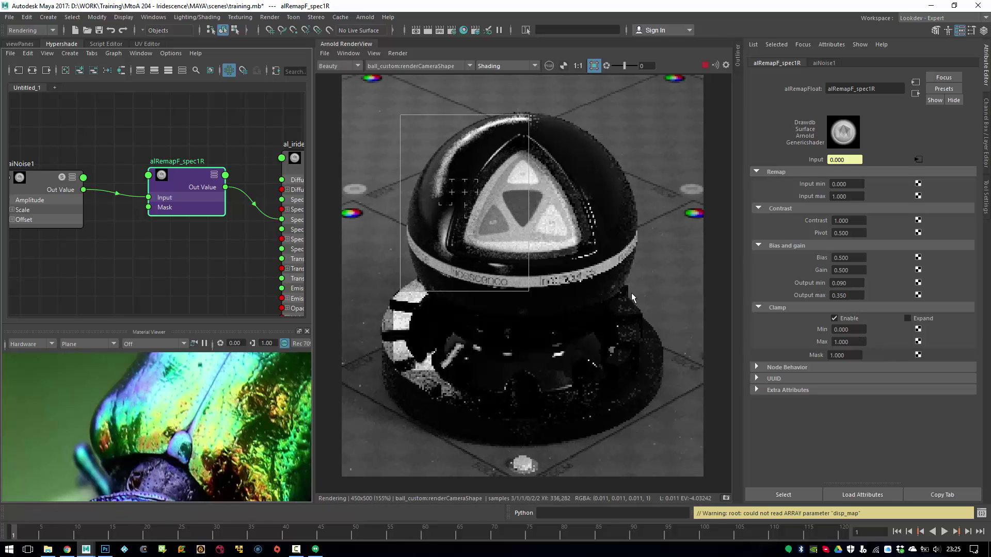
pyautogui.moveTo(498, 282); pyautogui.dragTo(408, 417)
pyautogui.moveTo(373, 231); pyautogui.dragTo(531, 418)
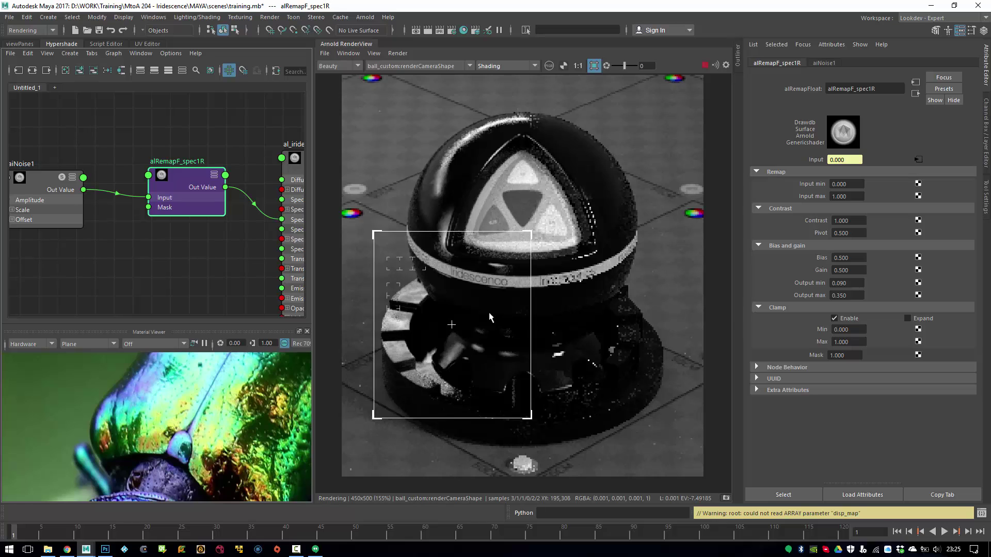
pyautogui.click(99, 30)
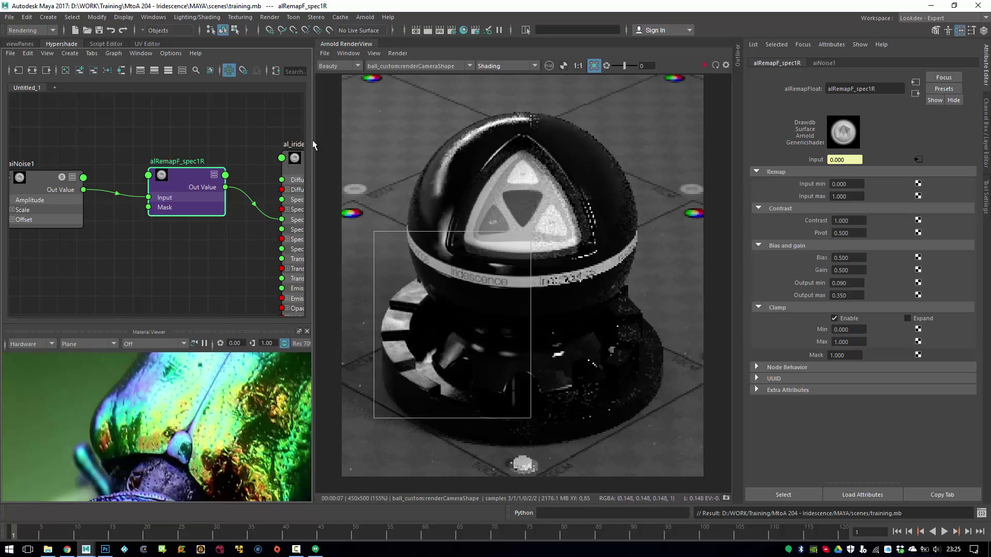
# - Widen the Hypershade and collapse the aiNoise1 and alRemapF_spec1R nodes to their minimal display
pyautogui.moveTo(312, 145); pyautogui.dragTo(513, 165)
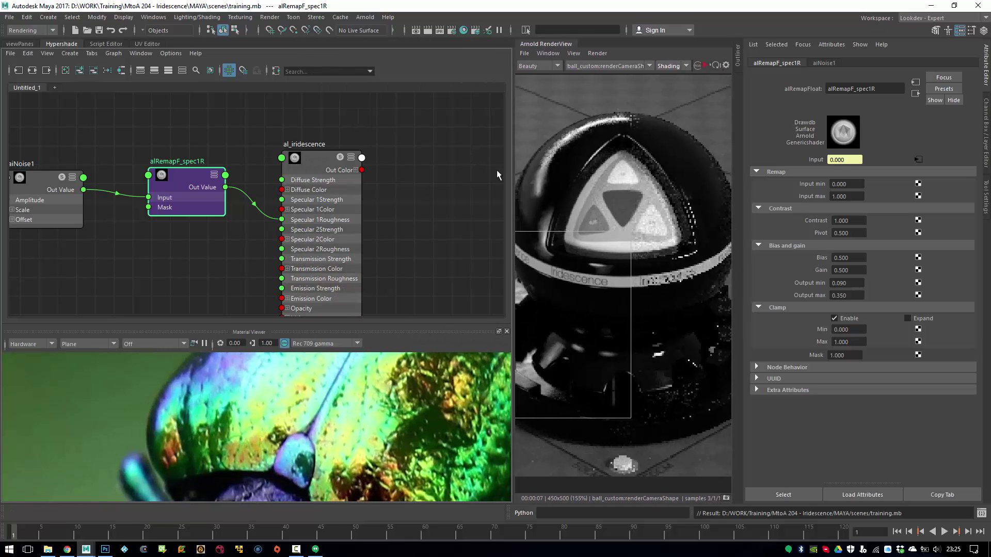
pyautogui.keyDown('alt'); pyautogui.moveTo(229, 255); pyautogui.dragTo(305, 227, button='middle'); pyautogui.keyUp('alt')
pyautogui.click(305, 227)
pyautogui.click(141, 163)
pyautogui.press('1')
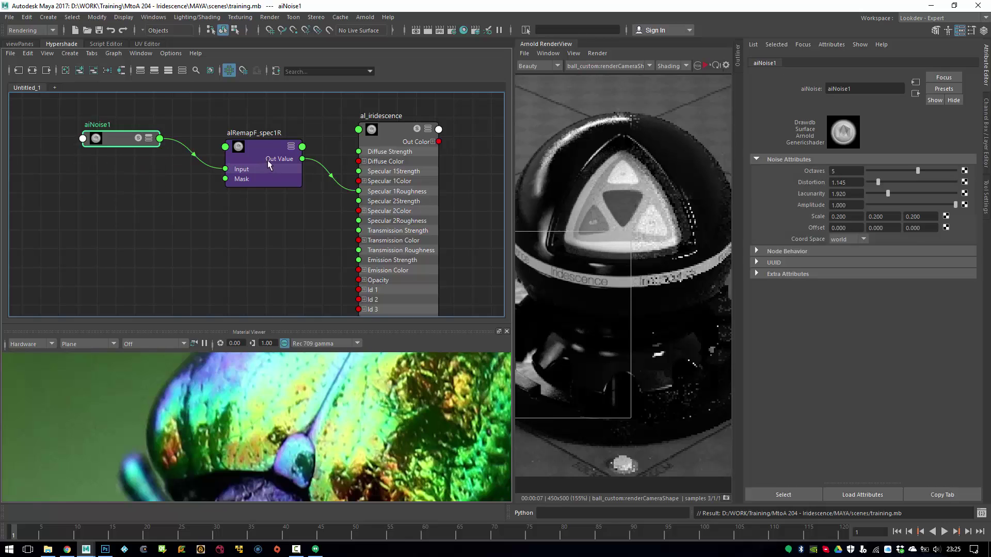
pyautogui.click(267, 165)
pyautogui.press('1')
# - Create a second aiNoise node and place it below aiNoise1
pyautogui.click(262, 197)
pyautogui.press('Tab')
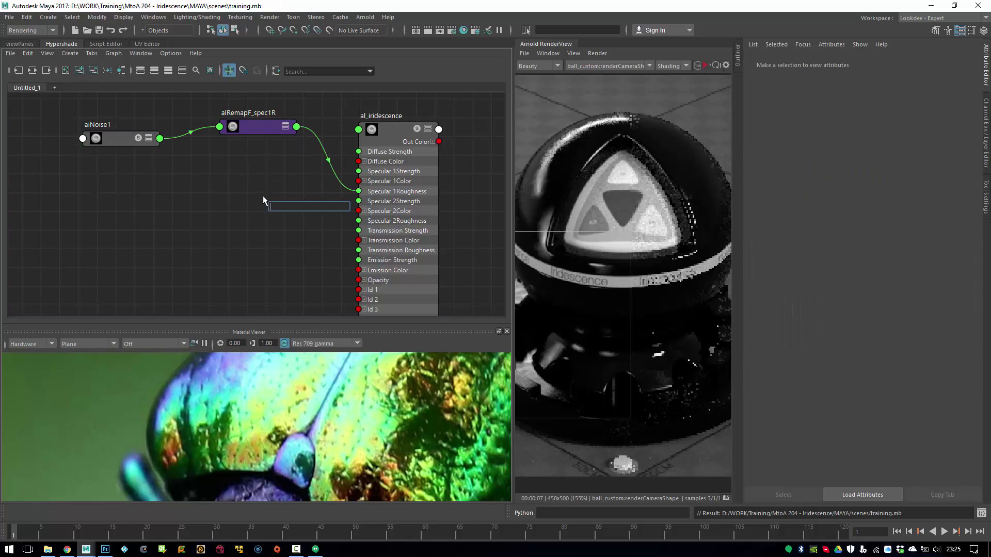
pyautogui.write('aiNoise')
pyautogui.press('Return')
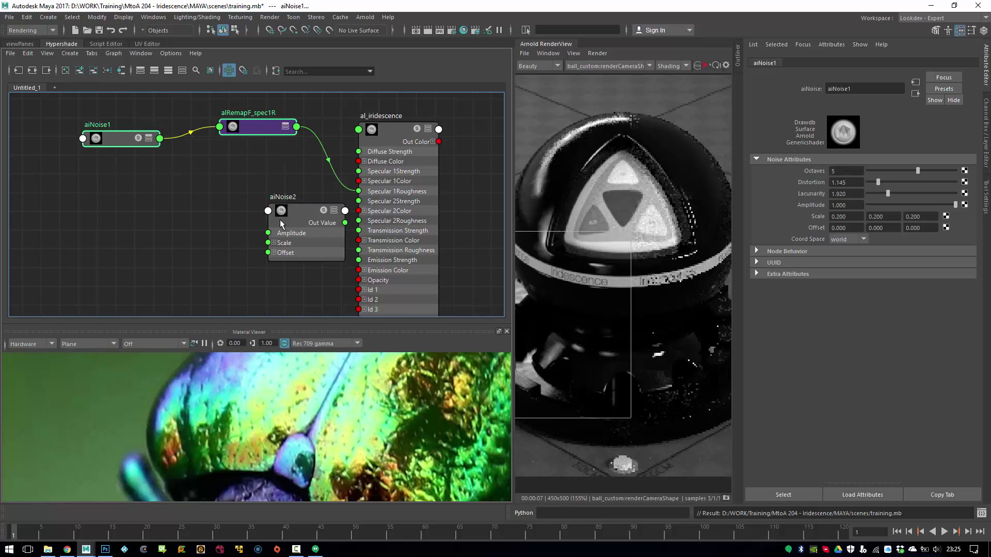
pyautogui.moveTo(280, 219); pyautogui.dragTo(93, 214)
# - Create an alLayerFloat node and place it below alRemapF_spec1R, between the second noise and the al_iridescence shader
pyautogui.click(204, 208)
pyautogui.press('Tab')
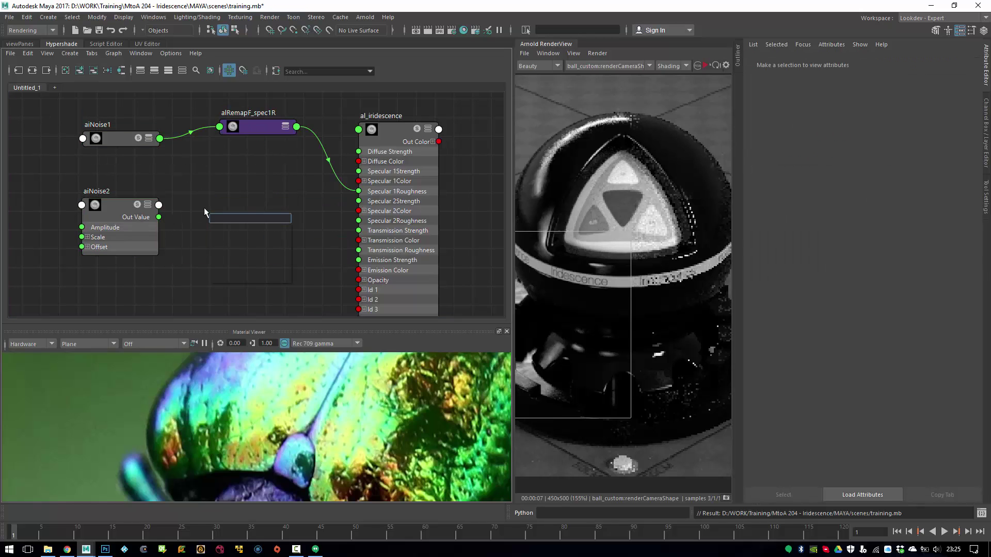
pyautogui.write('all')
pyautogui.press('Down')
pyautogui.press('Down')
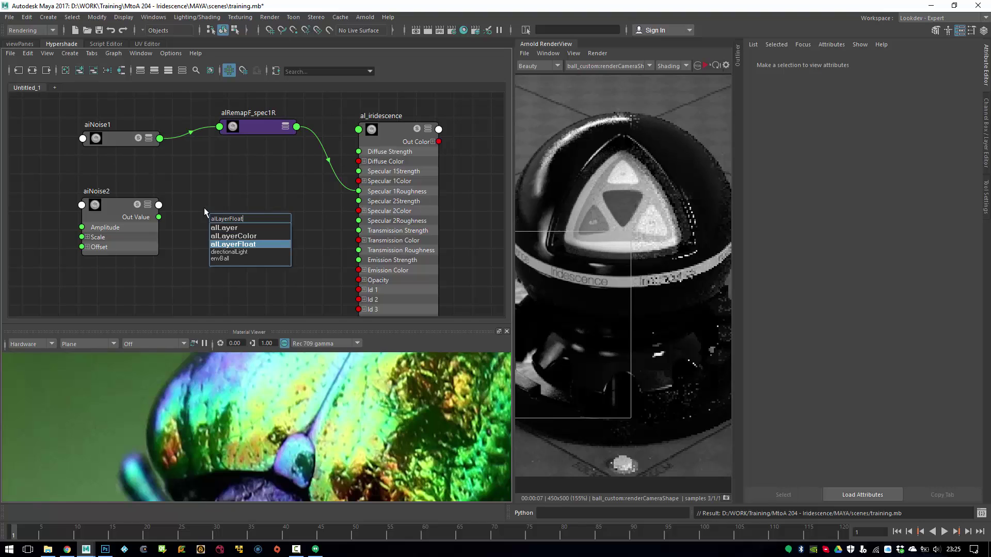
pyautogui.press('Return')
pyautogui.moveTo(253, 228); pyautogui.dragTo(244, 188)
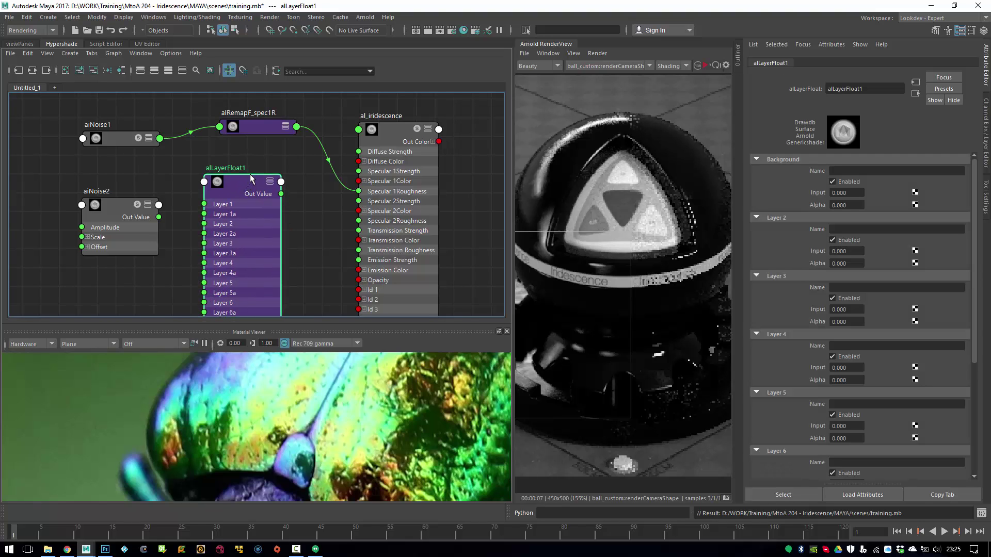
pyautogui.keyDown('alt'); pyautogui.moveTo(233, 230); pyautogui.dragTo(249, 175, button='middle'); pyautogui.keyUp('alt')
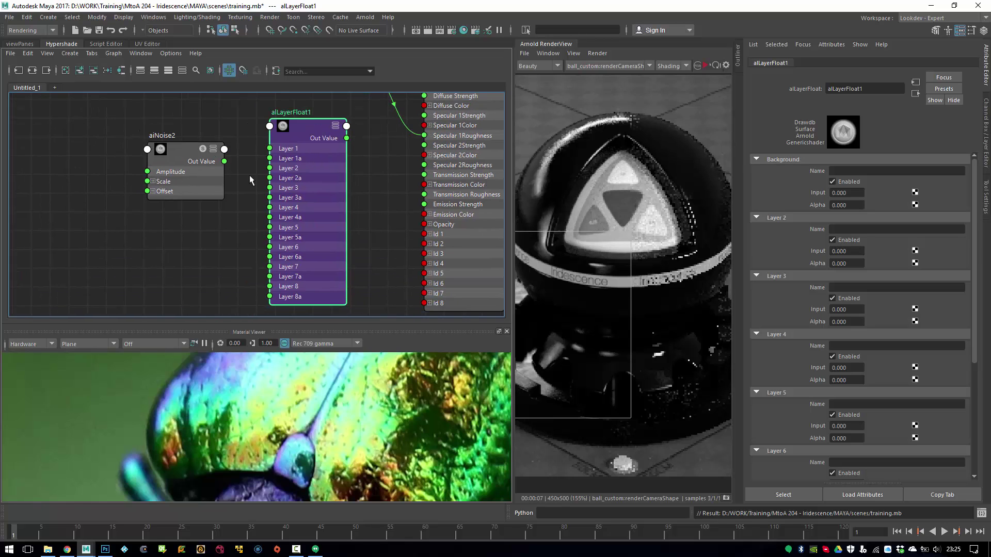
# - Connect aiNoise2's Out Value to Layer 1 of alLayerFloat1 and rearrange the two nodes to leave room before the shader
pyautogui.moveTo(183, 155); pyautogui.dragTo(269, 148)
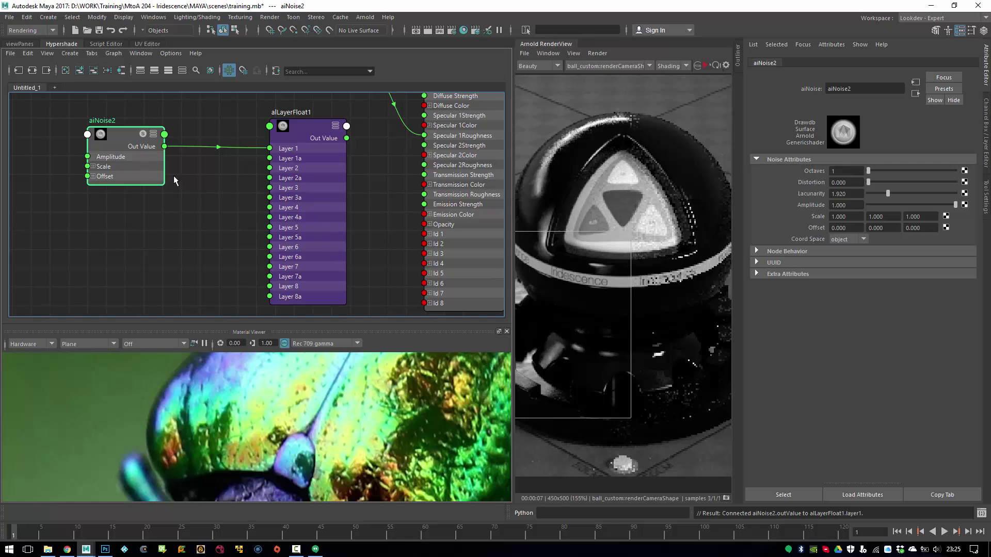
pyautogui.click(309, 137)
pyautogui.keyDown('alt'); pyautogui.moveTo(331, 129); pyautogui.dragTo(283, 173, button='middle'); pyautogui.keyUp('alt')
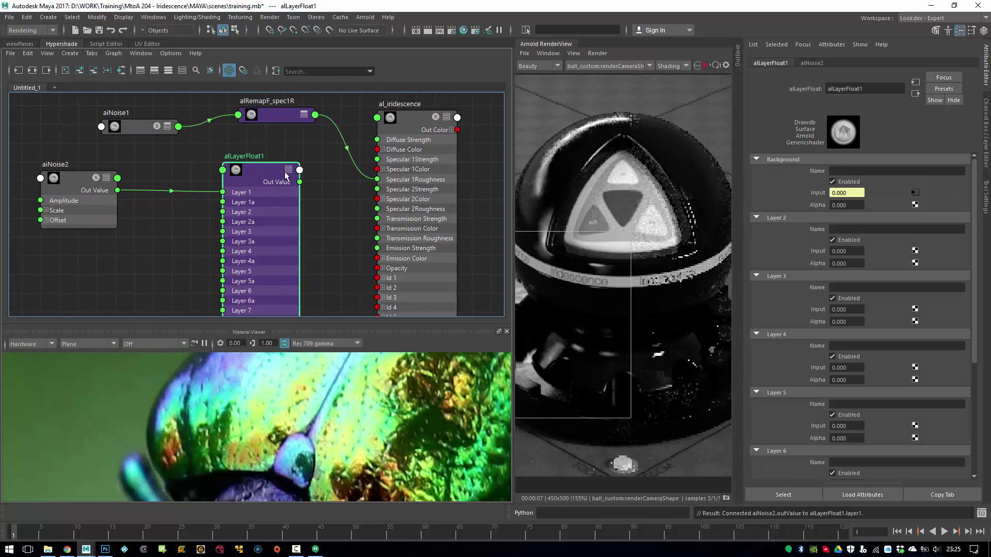
pyautogui.moveTo(82, 159); pyautogui.dragTo(179, 186)
pyautogui.keyDown('alt'); pyautogui.moveTo(181, 190); pyautogui.dragTo(264, 187, button='middle'); pyautogui.keyUp('alt')
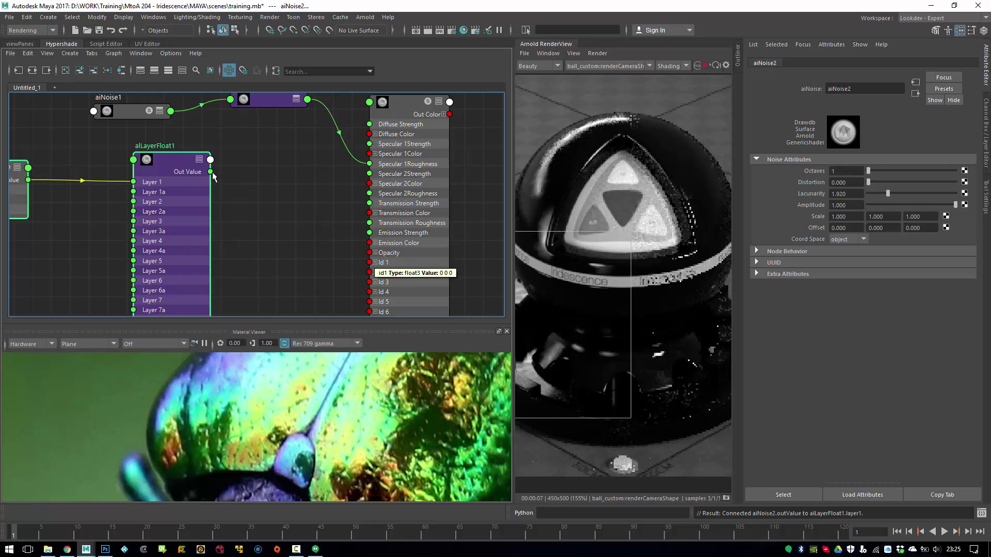
# - Connect alLayerFloat1's Out Value to Specular 2 Roughness of al_iridescence and save the scene
pyautogui.moveTo(211, 172); pyautogui.dragTo(348, 233)
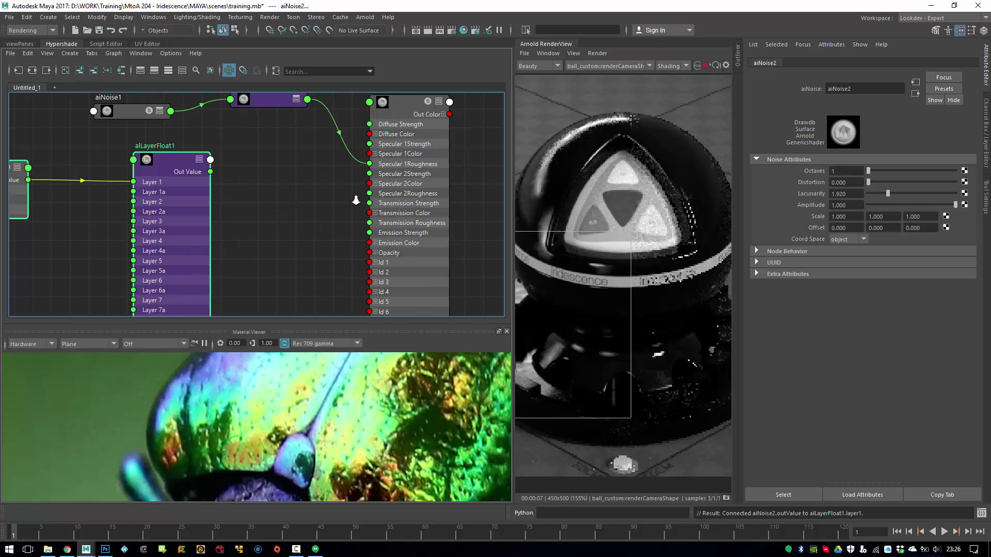
pyautogui.scroll(2, 356, 200)
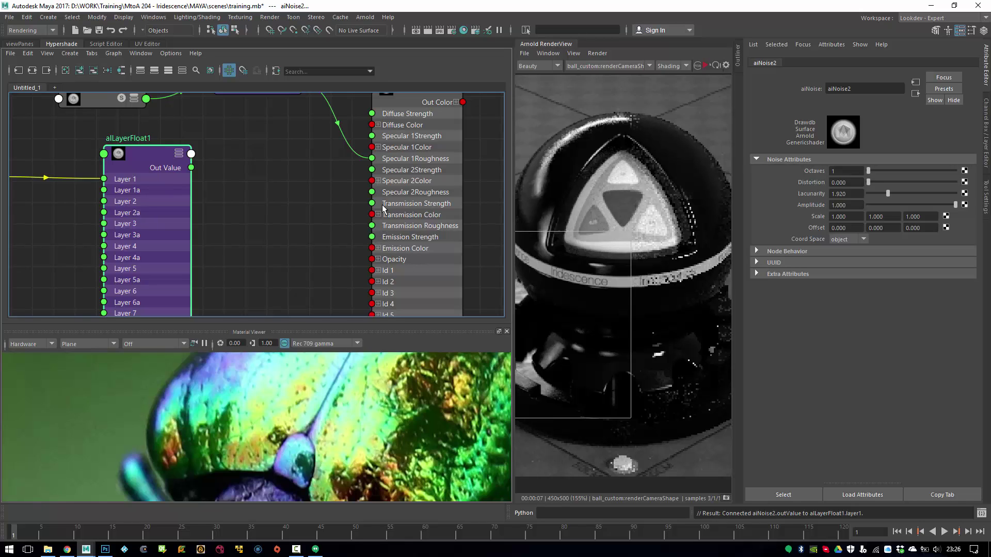
pyautogui.moveTo(196, 168); pyautogui.dragTo(372, 192)
pyautogui.keyDown('alt'); pyautogui.moveTo(252, 176); pyautogui.dragTo(336, 181, button='middle'); pyautogui.keyUp('alt')
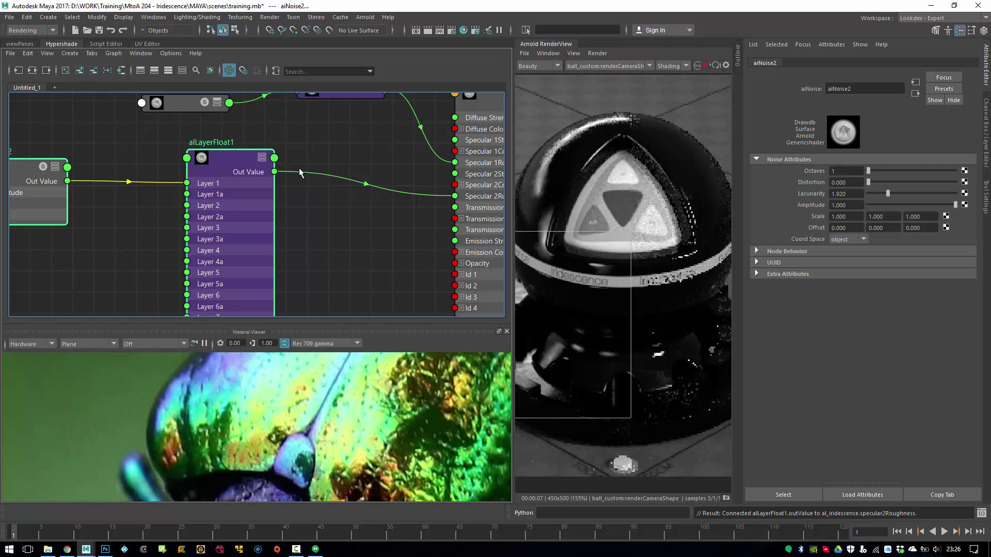
pyautogui.hotkey('ctrl', 's')
pyautogui.keyDown('alt'); pyautogui.moveTo(222, 155); pyautogui.dragTo(268, 140, button='middle'); pyautogui.keyUp('alt')
pyautogui.keyDown('alt'); pyautogui.moveTo(571, 161); pyautogui.dragTo(621, 165, button='middle'); pyautogui.keyUp('alt')
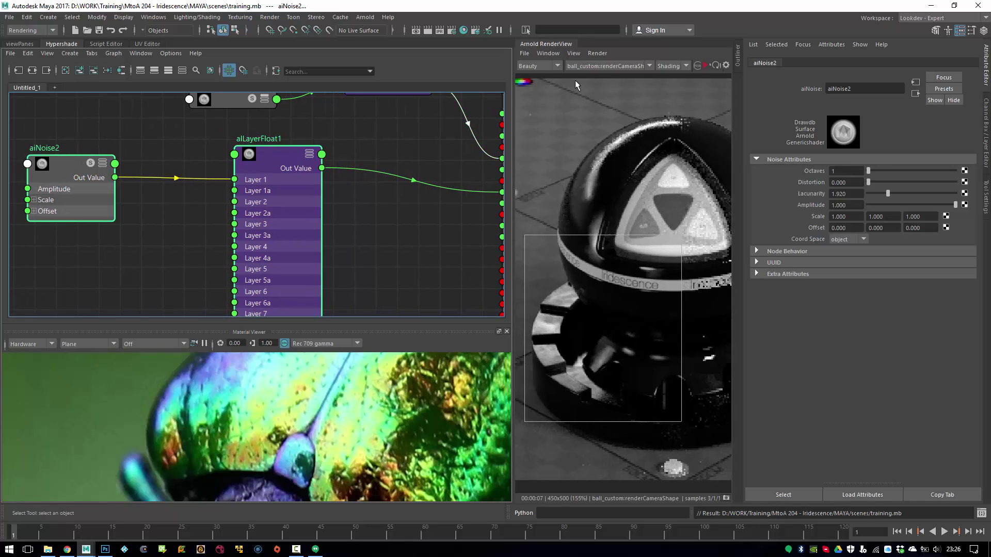
# - Update the full scene in the render view and draw a render region over the upper part of the shader ball
pyautogui.click(597, 54)
pyautogui.click(606, 129)
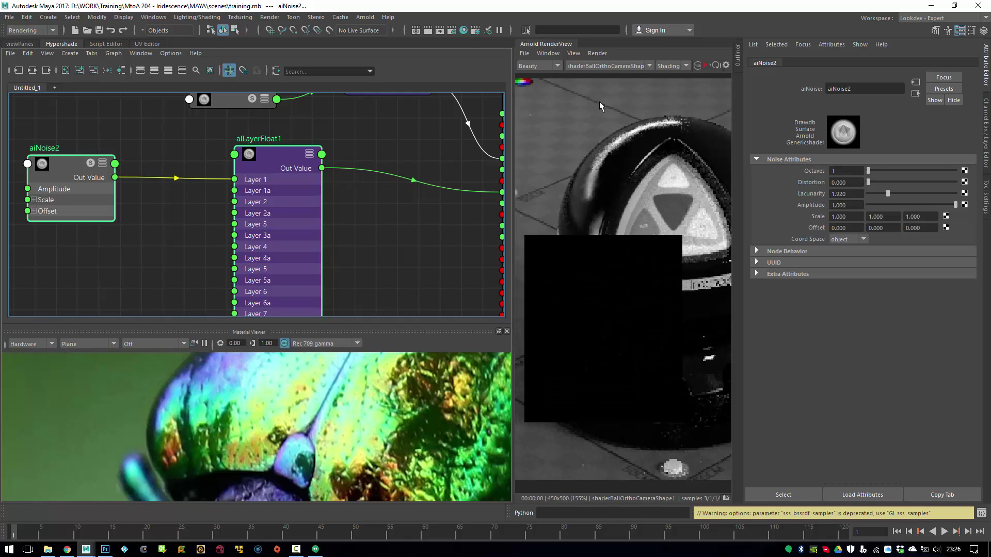
pyautogui.moveTo(564, 96); pyautogui.dragTo(715, 311)
pyautogui.moveTo(620, 238); pyautogui.dragTo(575, 239, button='middle')
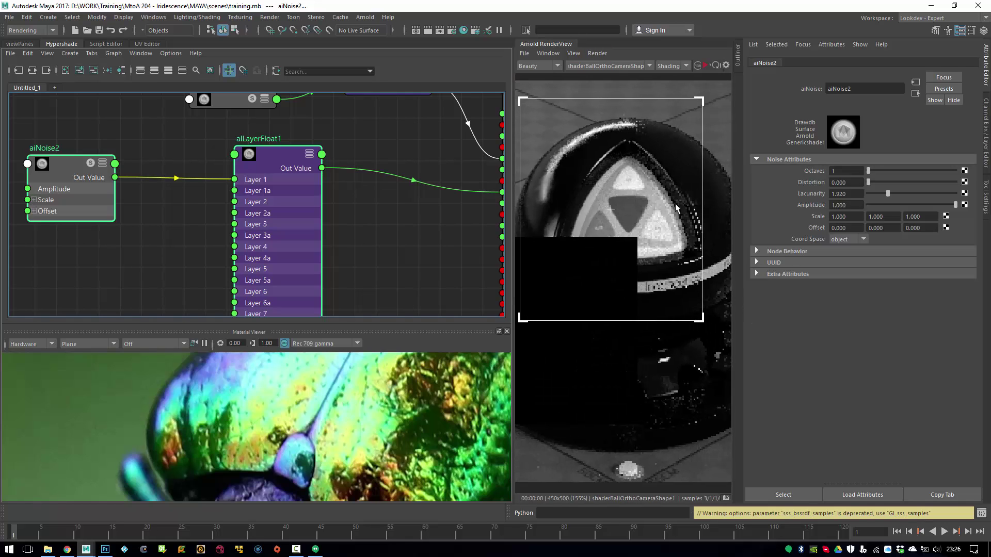
# - Set the render view's shading mode to Isolate Selected and isolate the aiNoise2 node
pyautogui.click(670, 66)
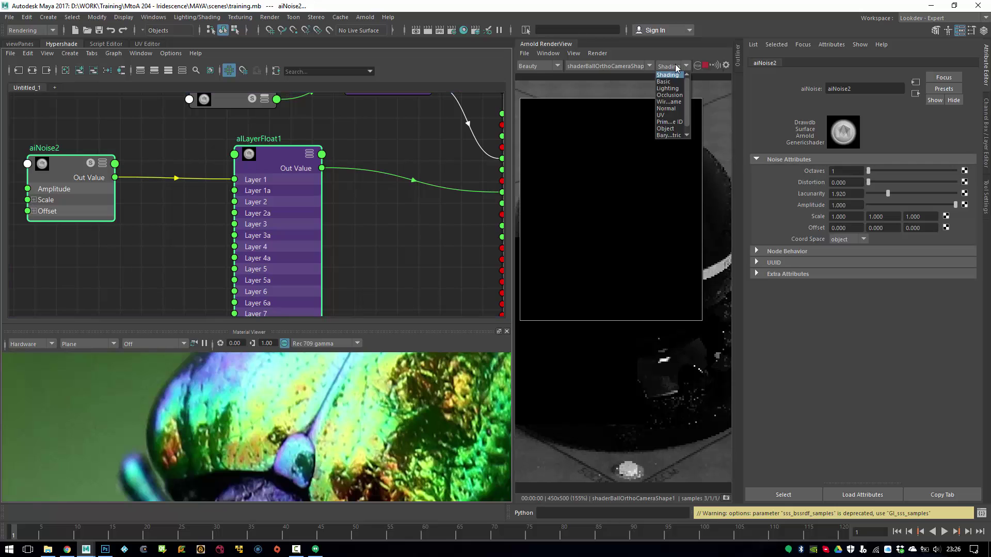
pyautogui.click(668, 134)
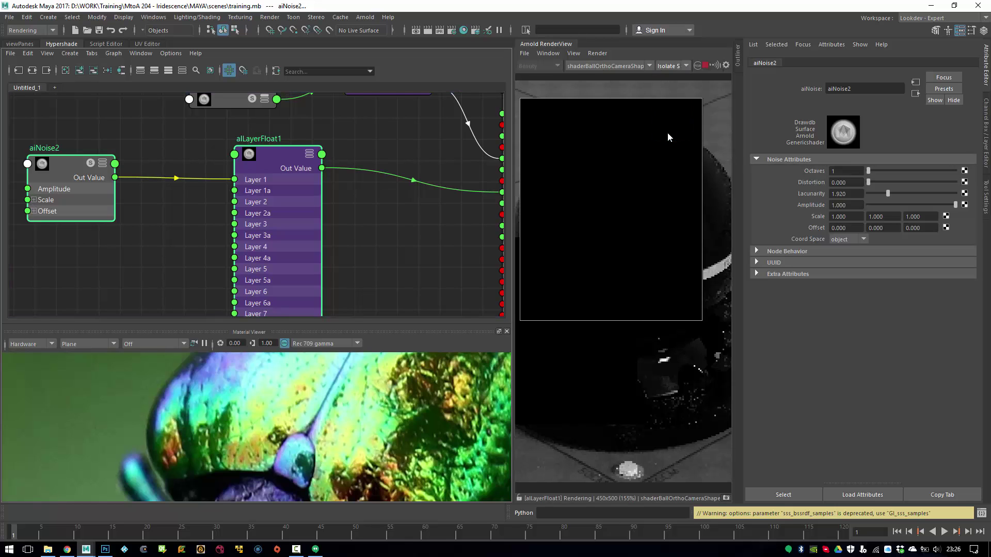
pyautogui.click(83, 161)
pyautogui.moveTo(77, 162); pyautogui.dragTo(83, 162)
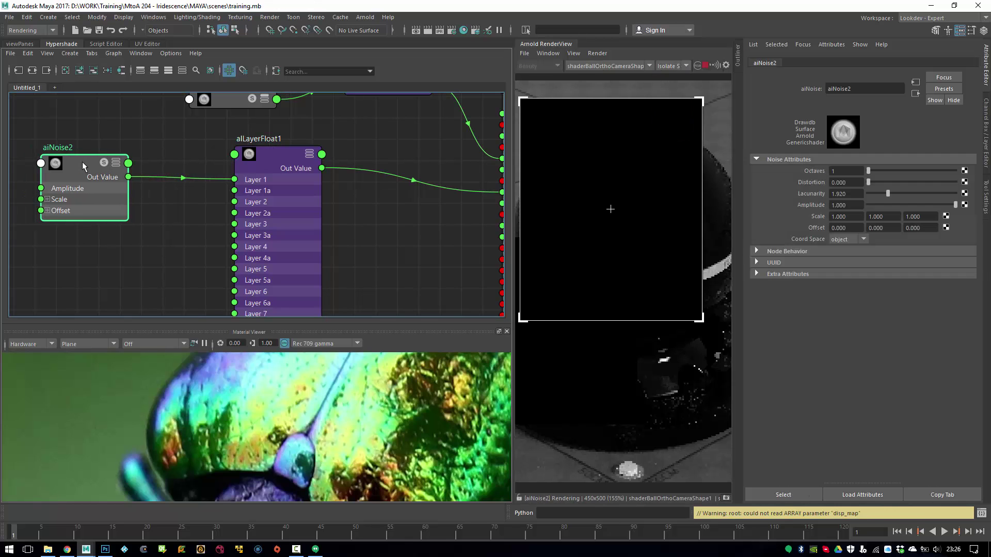
# - Set the Background layer's Alpha to 1 on alLayerFloat1 and isolate that node in the render
pyautogui.click(272, 159)
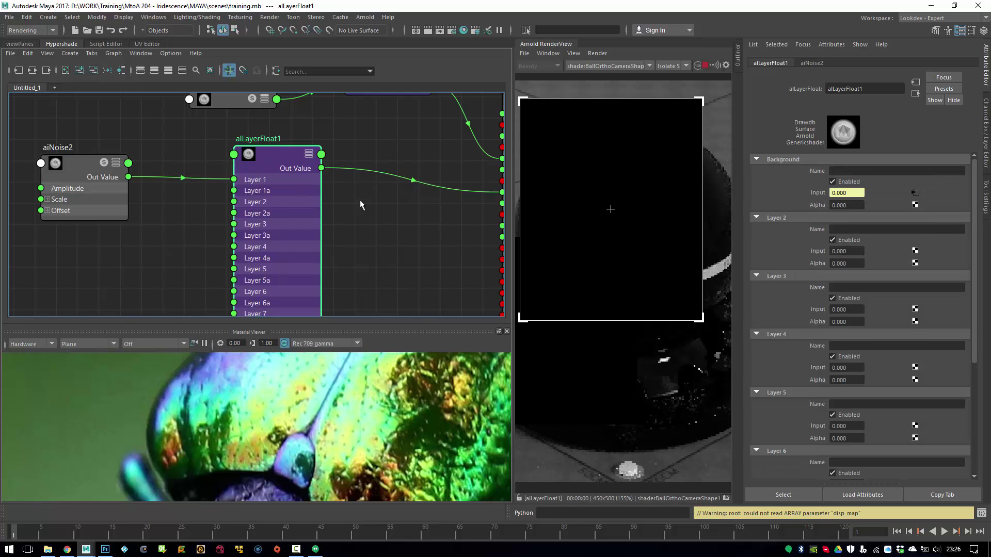
pyautogui.scroll(-2, 412, 208)
pyautogui.keyDown('alt'); pyautogui.moveTo(446, 207); pyautogui.dragTo(361, 190, button='middle'); pyautogui.keyUp('alt')
pyautogui.scroll(2, 361, 189)
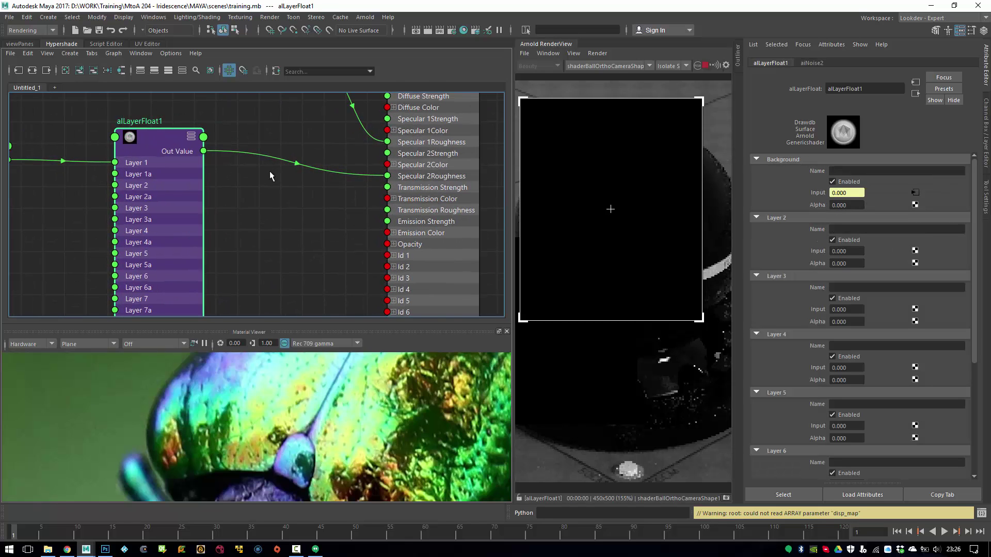
pyautogui.keyDown('alt'); pyautogui.moveTo(158, 165); pyautogui.dragTo(233, 172, button='middle'); pyautogui.keyUp('alt')
pyautogui.moveTo(849, 205); pyautogui.dragTo(772, 201)
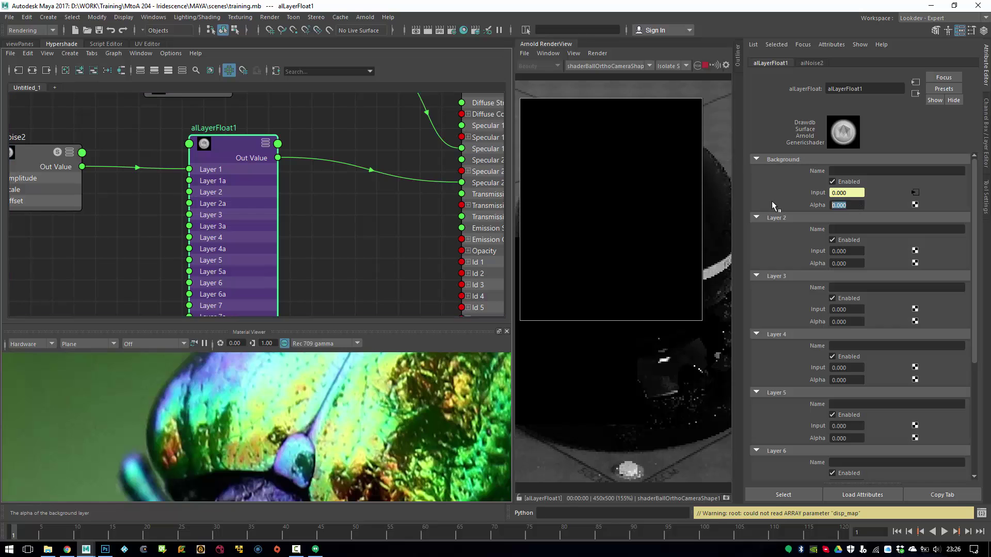
pyautogui.write('1')
pyautogui.press('Return')
pyautogui.moveTo(245, 155); pyautogui.dragTo(243, 156)
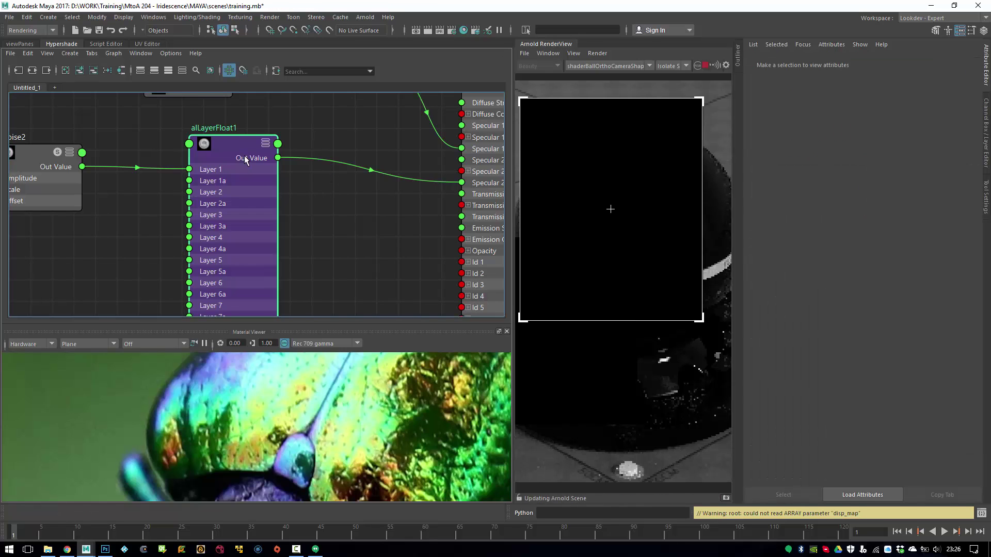
# - Isolate aiNoise2, clear the render region and render through the ball_custom:renderCameraShape camera
pyautogui.keyDown('alt'); pyautogui.moveTo(249, 156); pyautogui.dragTo(351, 165, button='middle'); pyautogui.keyUp('alt')
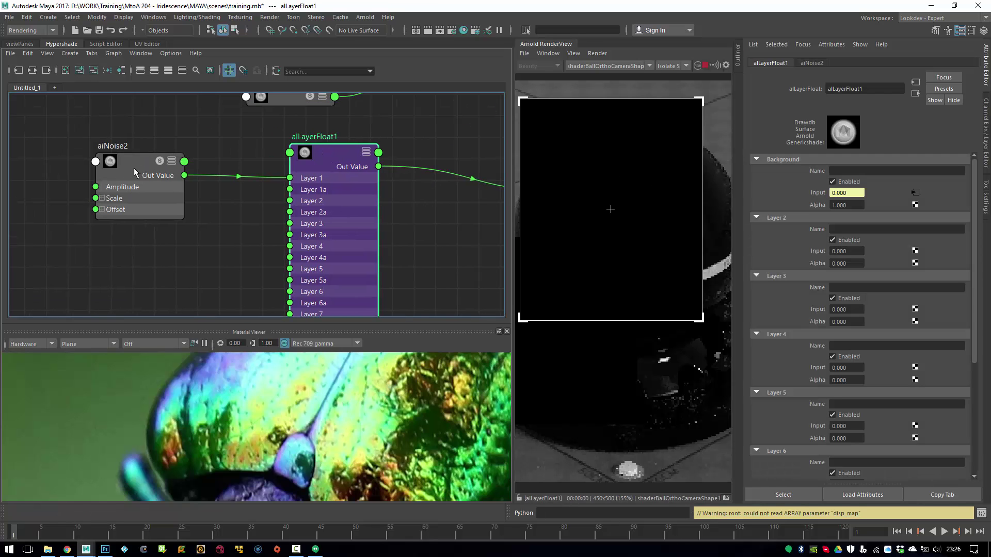
pyautogui.moveTo(134, 168); pyautogui.dragTo(154, 166)
pyautogui.scroll(-3, 607, 220)
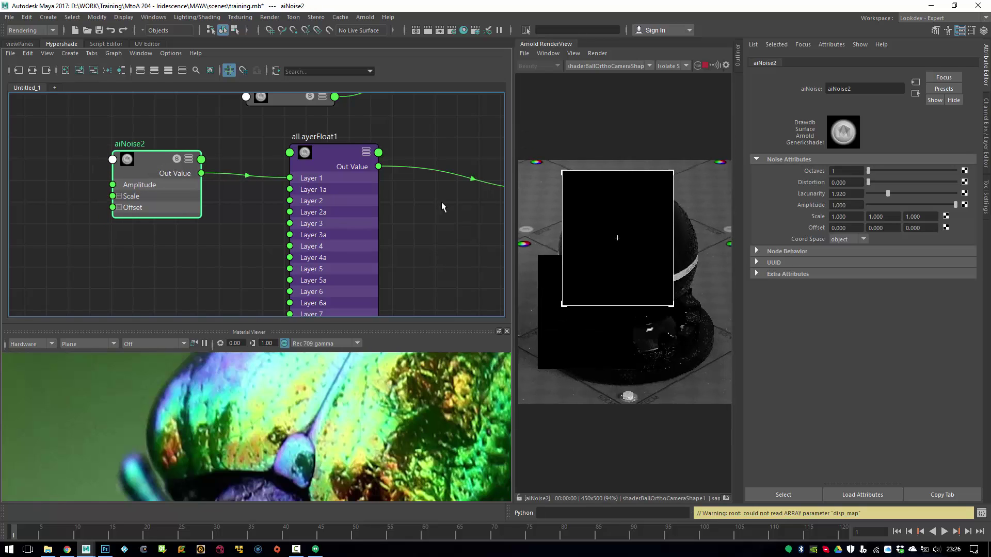
pyautogui.keyDown('shift'); pyautogui.click(618, 316); pyautogui.keyUp('shift')
pyautogui.press('a')
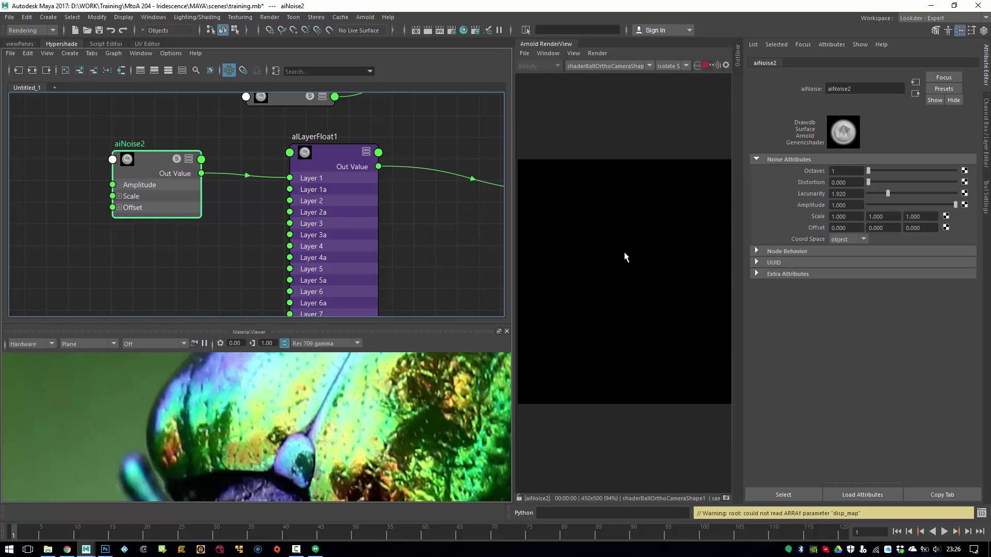
pyautogui.click(629, 66)
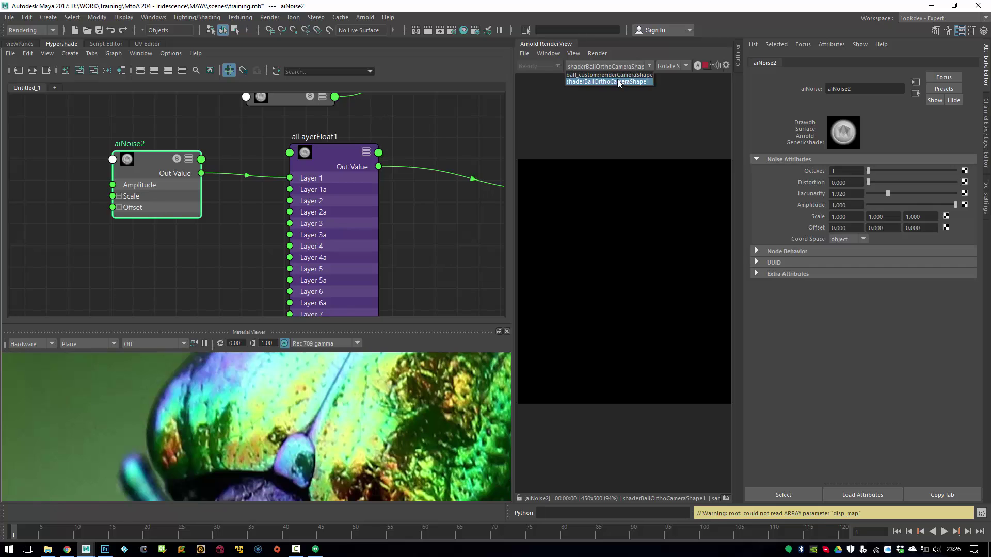
pyautogui.click(616, 76)
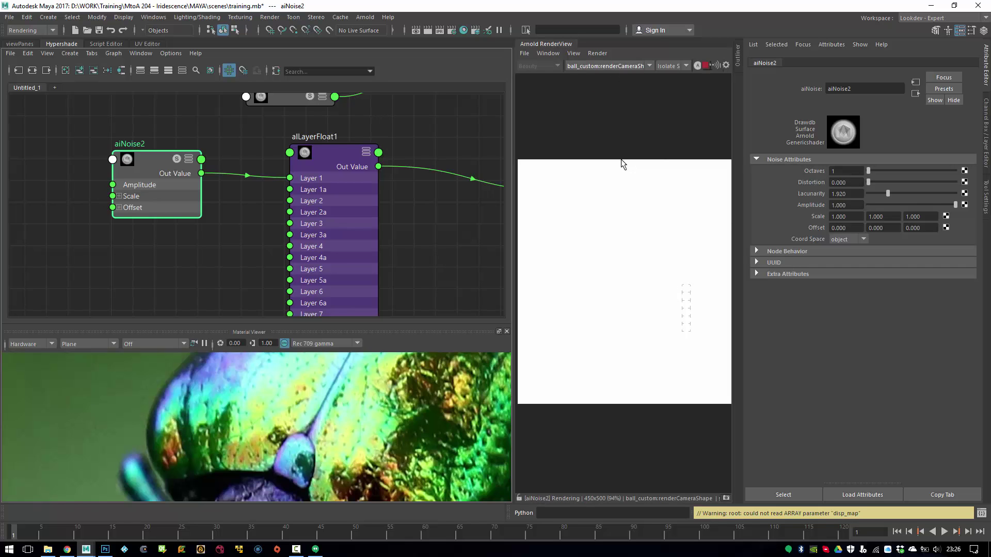
pyautogui.scroll(3, 670, 207)
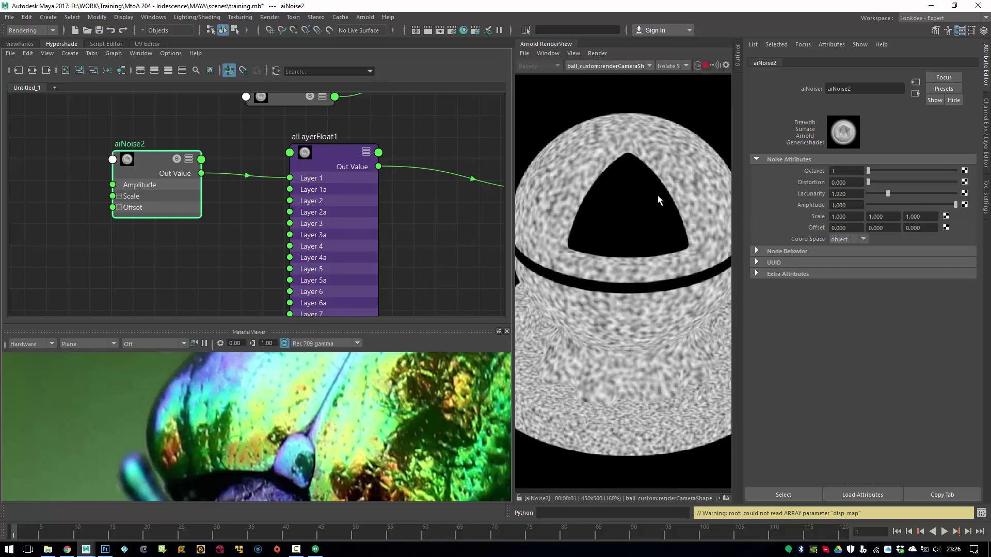
pyautogui.scroll(2, 660, 206)
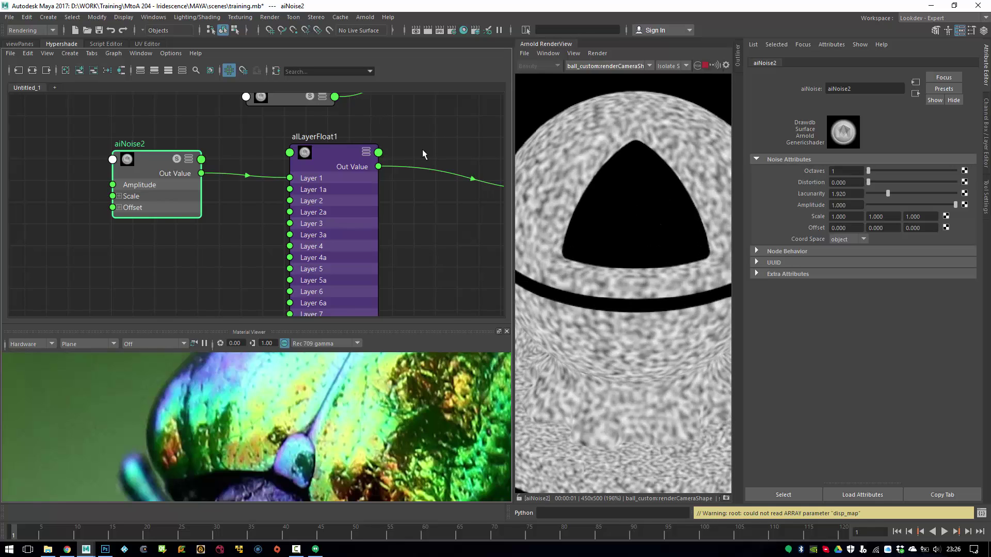
# - Check alLayerFloat1's isolated output and move aiNoise2 farther away from it to leave room for a node in between
pyautogui.click(325, 151)
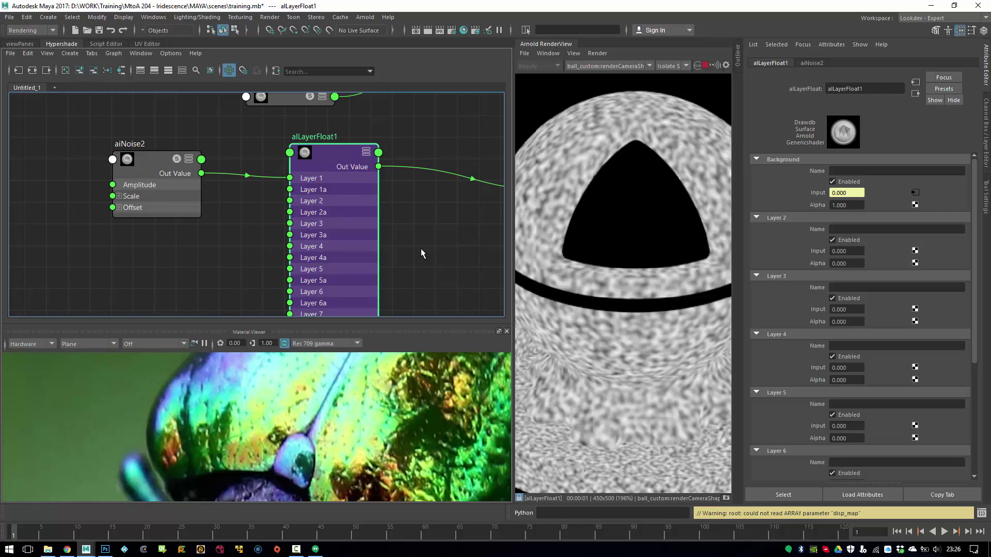
pyautogui.moveTo(152, 173); pyautogui.dragTo(141, 170)
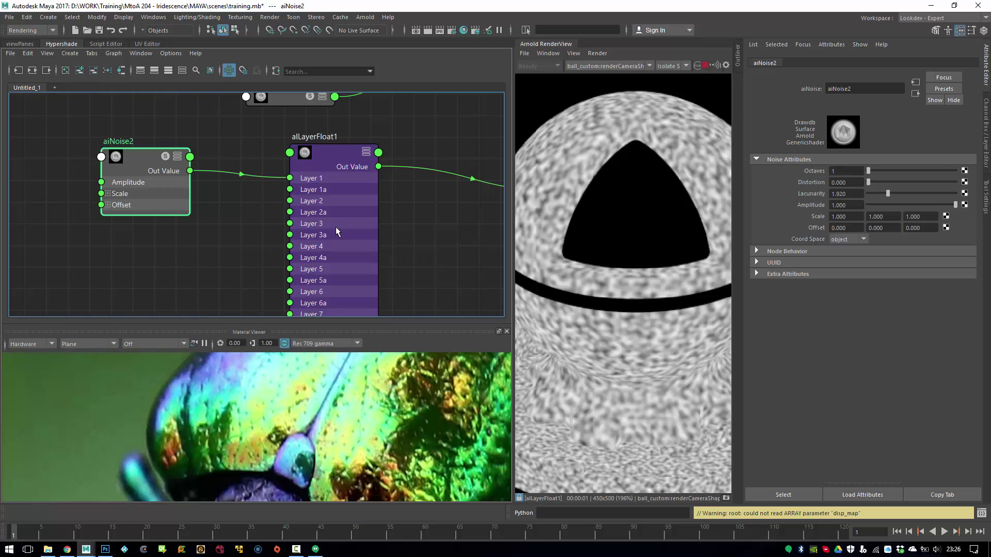
pyautogui.keyDown('alt'); pyautogui.moveTo(214, 185); pyautogui.dragTo(271, 171, button='middle'); pyautogui.keyUp('alt')
pyautogui.moveTo(191, 143); pyautogui.dragTo(91, 145)
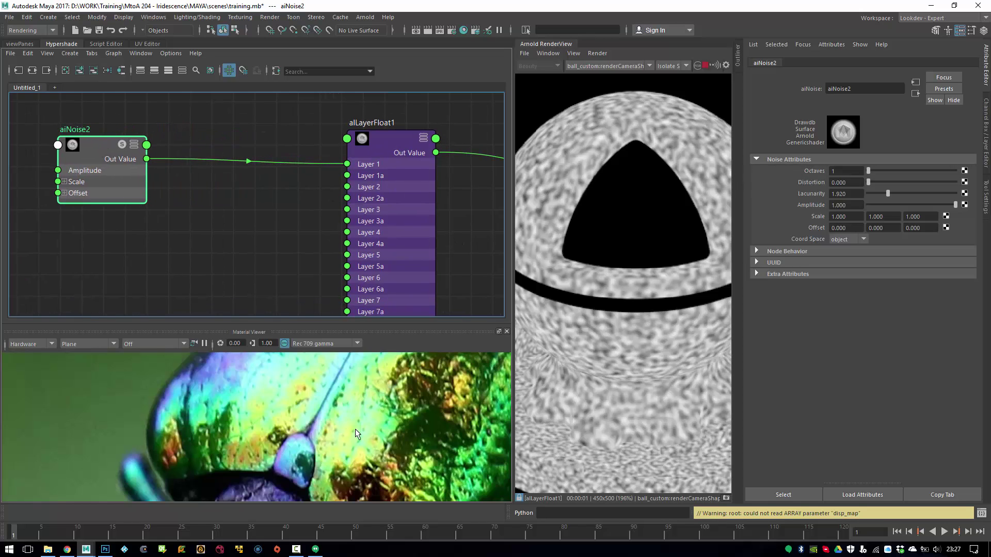
# - Examine the beetle reference image closely, comparing the surface detail on the wing cases and the pitted thorax
pyautogui.click(386, 432)
pyautogui.click(397, 435)
pyautogui.keyDown('alt'); pyautogui.moveTo(402, 429); pyautogui.dragTo(258, 388, button='middle'); pyautogui.keyUp('alt')
pyautogui.keyDown('alt'); pyautogui.moveTo(347, 445); pyautogui.dragTo(292, 410, button='middle'); pyautogui.keyUp('alt')
pyautogui.moveTo(292, 410)
pyautogui.keyDown('alt'); pyautogui.mouseDown(button='right')
pyautogui.moveTo(341, 431)
pyautogui.moveTo(258, 427)
pyautogui.moveTo(329, 426)
pyautogui.moveTo(257, 426)
pyautogui.moveTo(298, 426)
pyautogui.mouseUp(button='right'); pyautogui.keyUp('alt')
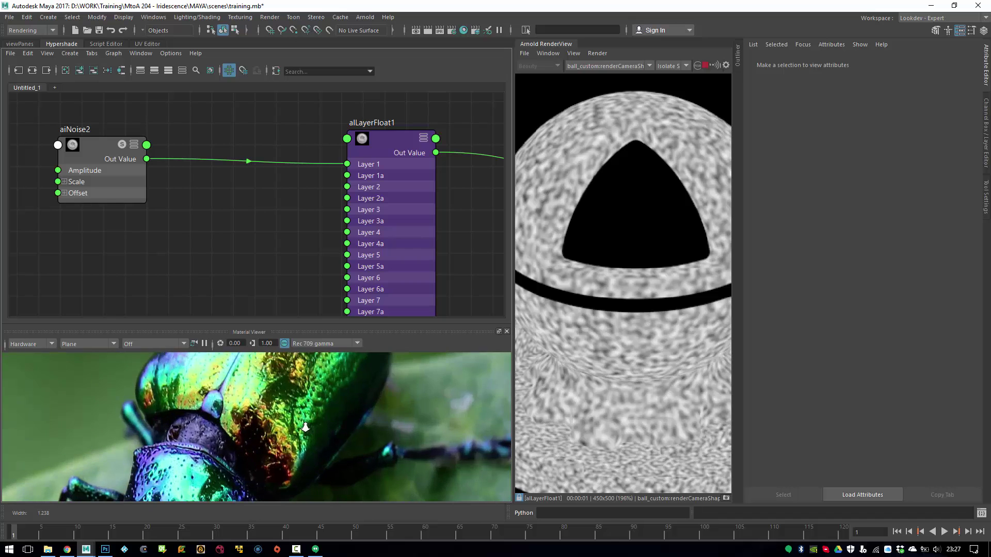
pyautogui.keyDown('alt'); pyautogui.moveTo(237, 386); pyautogui.dragTo(170, 389, button='middle'); pyautogui.keyUp('alt')
pyautogui.keyDown('alt'); pyautogui.moveTo(258, 407); pyautogui.dragTo(390, 425, button='right'); pyautogui.keyUp('alt')
pyautogui.keyDown('alt'); pyautogui.moveTo(281, 405); pyautogui.dragTo(230, 419, button='middle'); pyautogui.keyUp('alt')
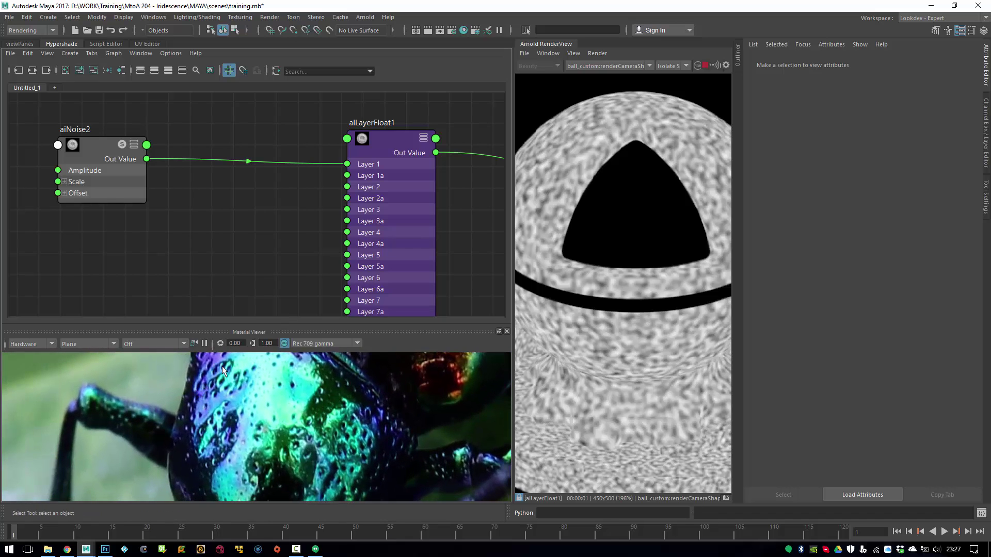
pyautogui.keyDown('alt'); pyautogui.moveTo(386, 400); pyautogui.dragTo(366, 436, button='middle'); pyautogui.keyUp('alt')
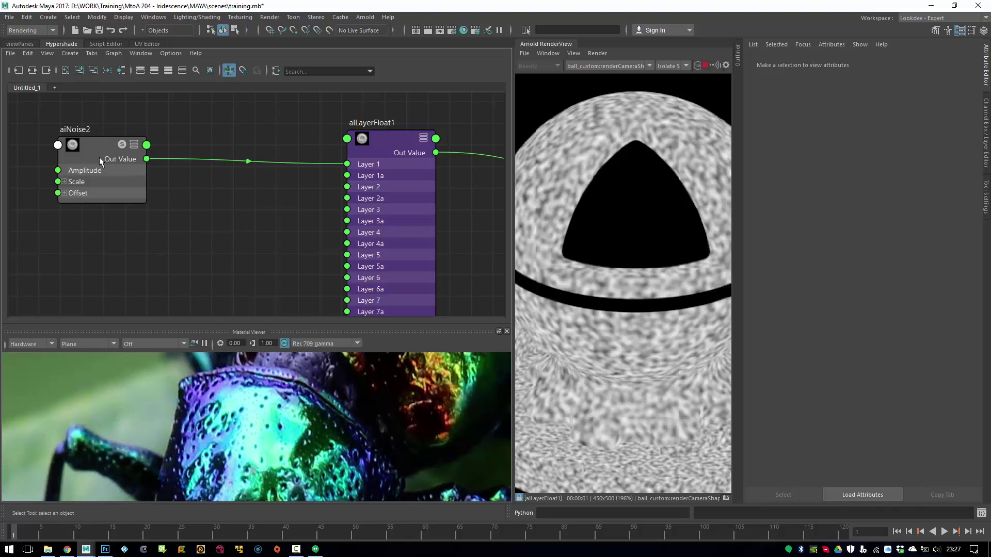
# - Isolate alLayerFloat1 in the render and create an alRemapFloat node in the space before it
pyautogui.click(380, 142)
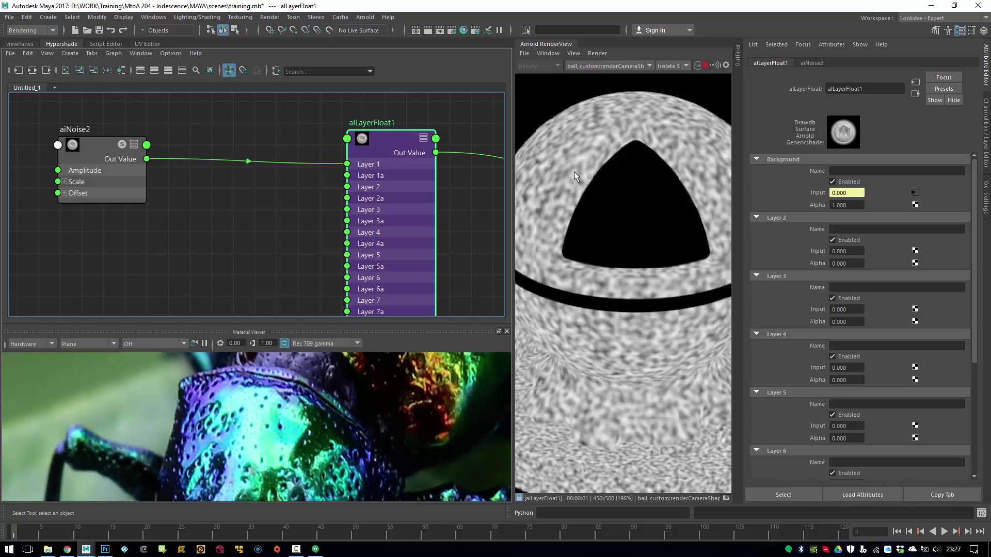
pyautogui.keyDown('alt'); pyautogui.moveTo(587, 139); pyautogui.dragTo(640, 156, button='middle'); pyautogui.keyUp('alt')
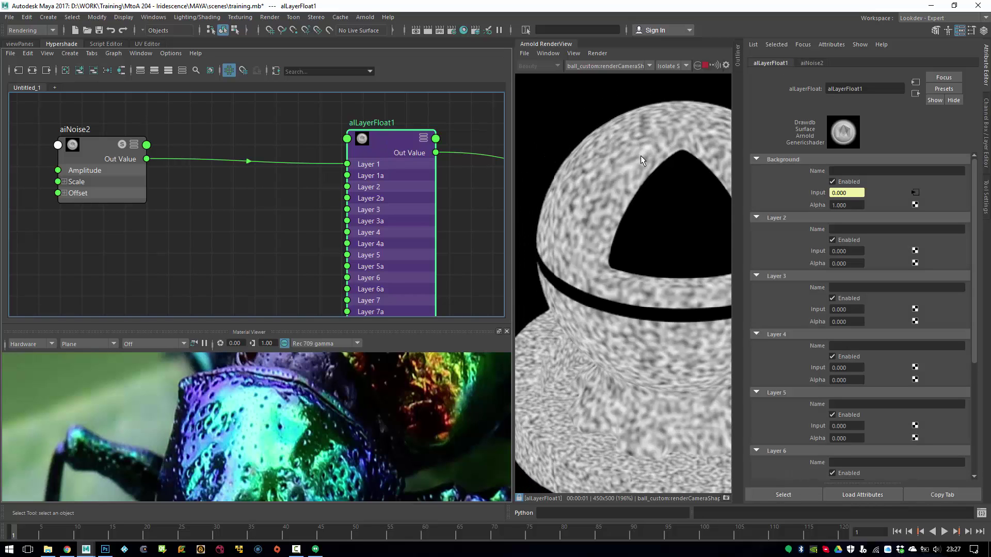
pyautogui.click(129, 156)
pyautogui.click(260, 208)
pyautogui.press('Tab')
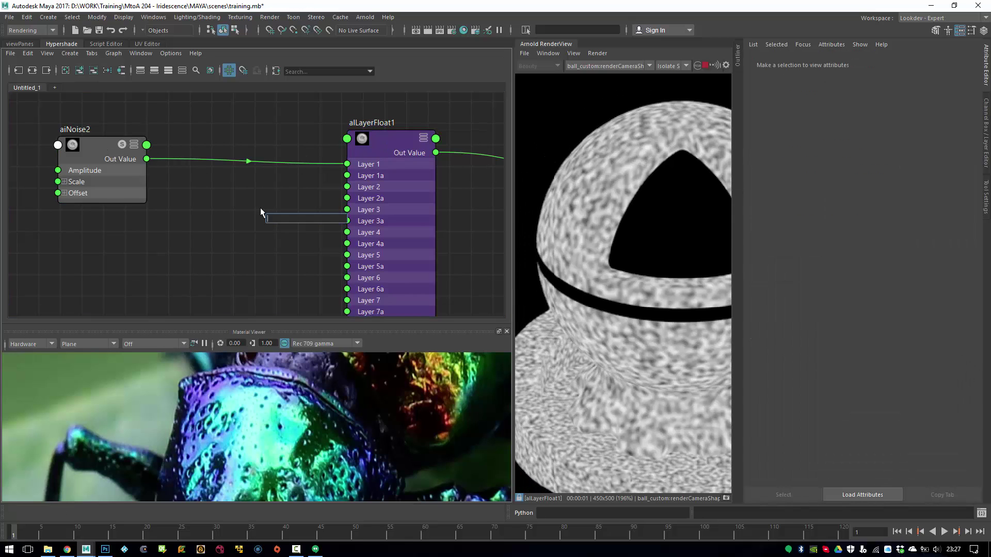
pyautogui.write('alr')
pyautogui.press('Down')
pyautogui.press('Down')
pyautogui.press('Return')
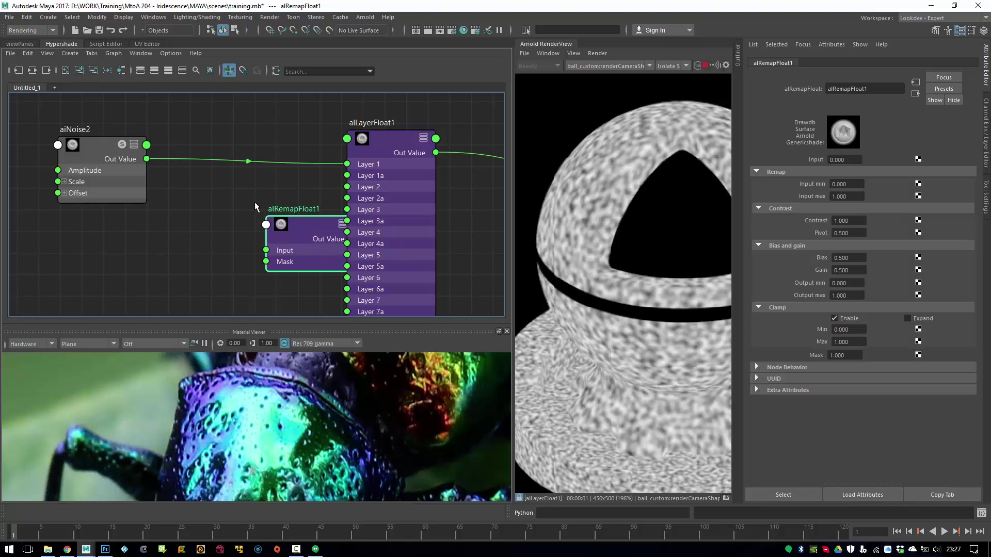
# - Insert alRemapFloat1 between the two nodes, connecting aiNoise2's Out Value to its Input and its Out Value to Layer 1 of alLayerFloat1
pyautogui.moveTo(301, 262); pyautogui.dragTo(235, 220)
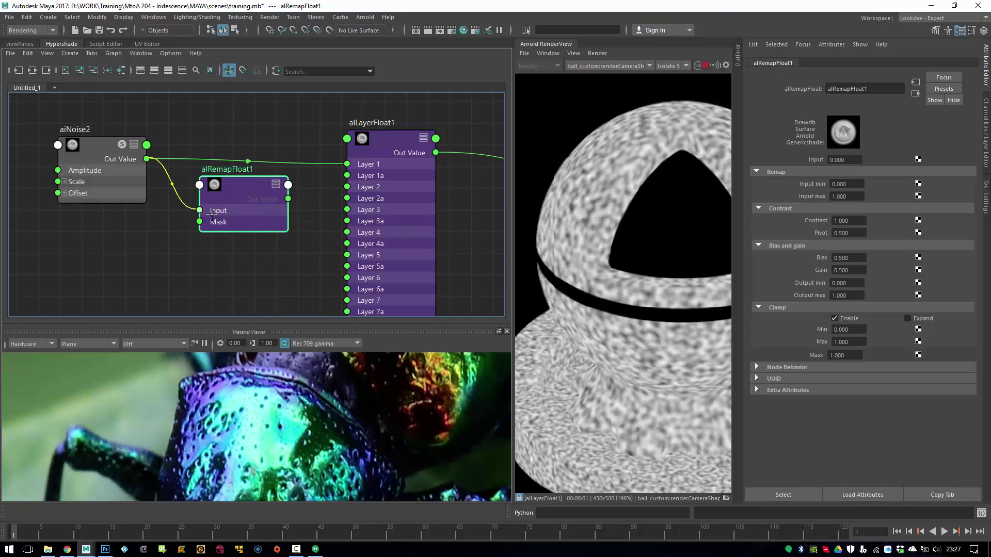
pyautogui.moveTo(146, 159); pyautogui.dragTo(200, 208)
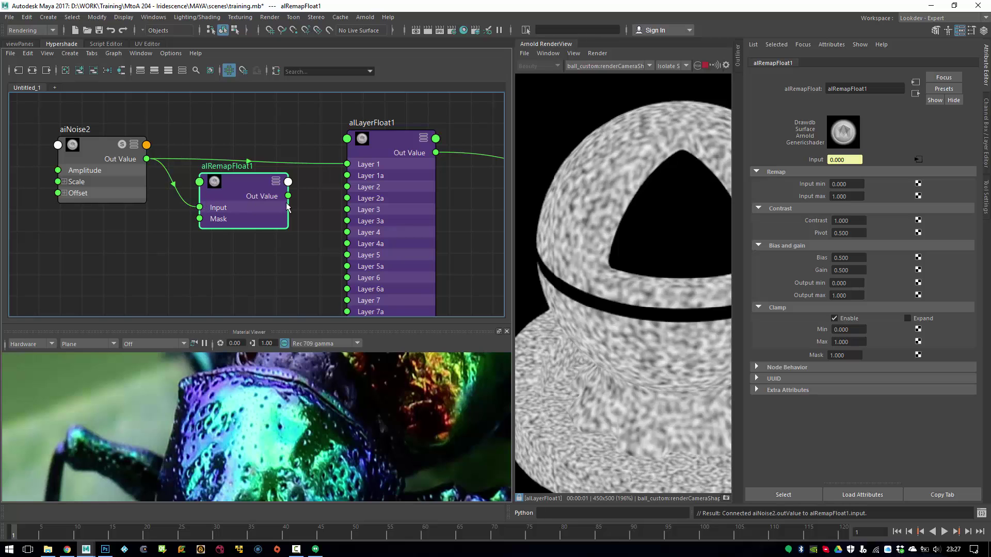
pyautogui.moveTo(288, 196); pyautogui.dragTo(373, 165)
pyautogui.moveTo(242, 197); pyautogui.dragTo(245, 165)
# - Enter 0 for Input min and 0.5 for Output max on alRemapFloat1
pyautogui.keyDown('ctrl'); pyautogui.moveTo(840, 184); pyautogui.dragTo(785, 187); pyautogui.keyUp('ctrl')
pyautogui.write('0')
pyautogui.press('Return')
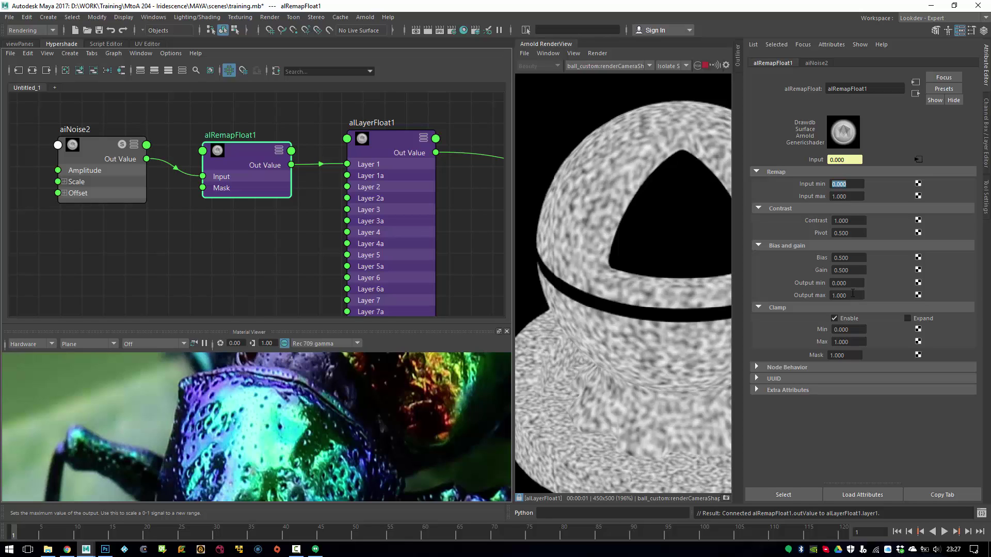
pyautogui.click(853, 294)
pyautogui.write('0')
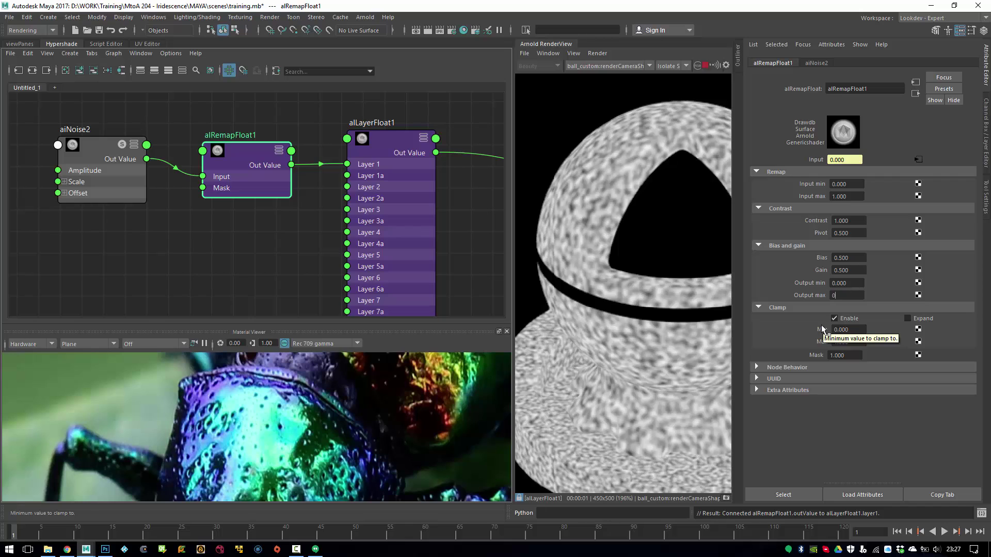
pyautogui.write('.5')
pyautogui.press('Return')
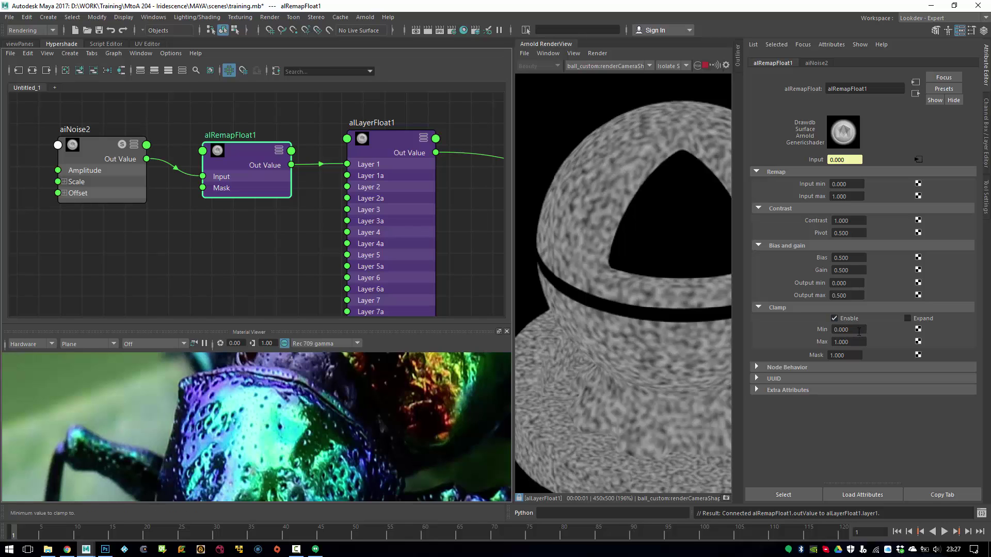
# - Set alRemapFloat1's clamp Min to 0.270 and its Output max to 1
pyautogui.keyDown('ctrl'); pyautogui.moveTo(861, 332); pyautogui.dragTo(880, 333); pyautogui.keyUp('ctrl')
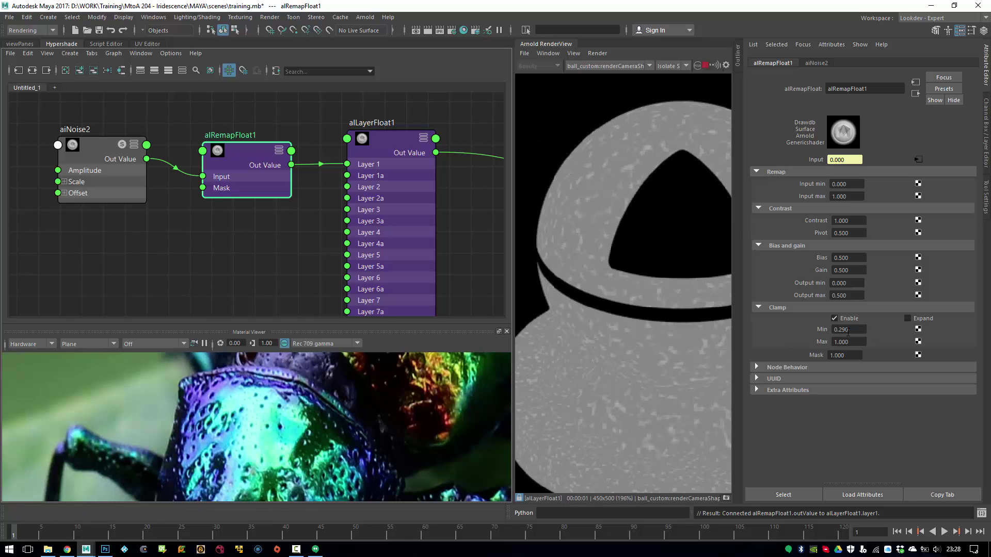
pyautogui.keyDown('ctrl'); pyautogui.moveTo(846, 327); pyautogui.dragTo(847, 333); pyautogui.keyUp('ctrl')
pyautogui.moveTo(850, 297); pyautogui.dragTo(808, 294)
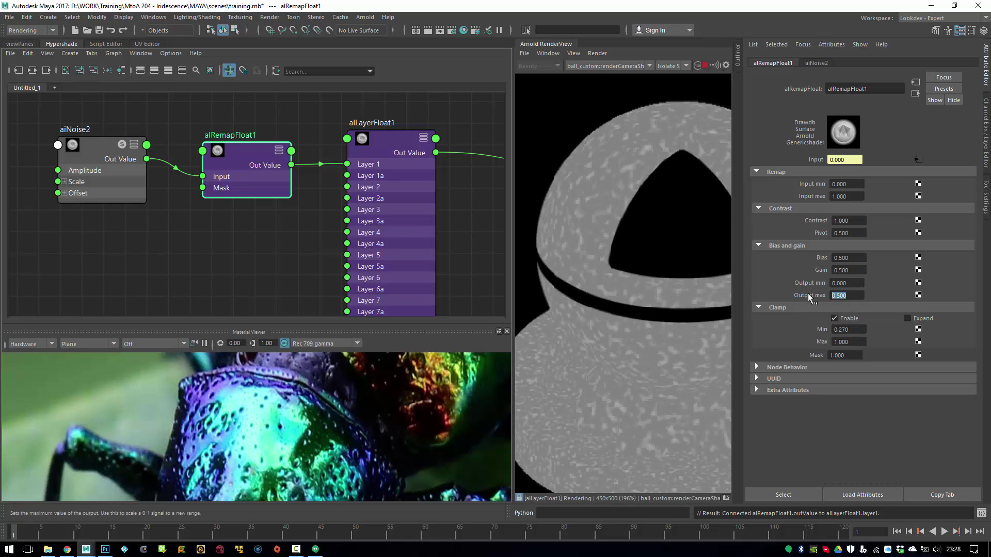
pyautogui.write('1')
pyautogui.press('Return')
# - Set the clamp Max of alRemapFloat1 to 0.5
pyautogui.moveTo(849, 341); pyautogui.dragTo(831, 343)
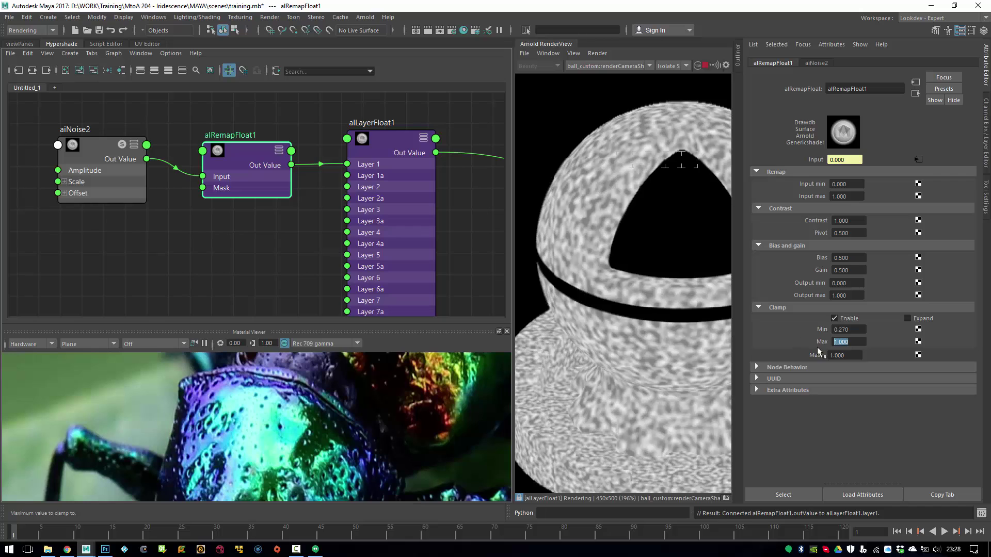
pyautogui.write('0.5')
pyautogui.press('Return')
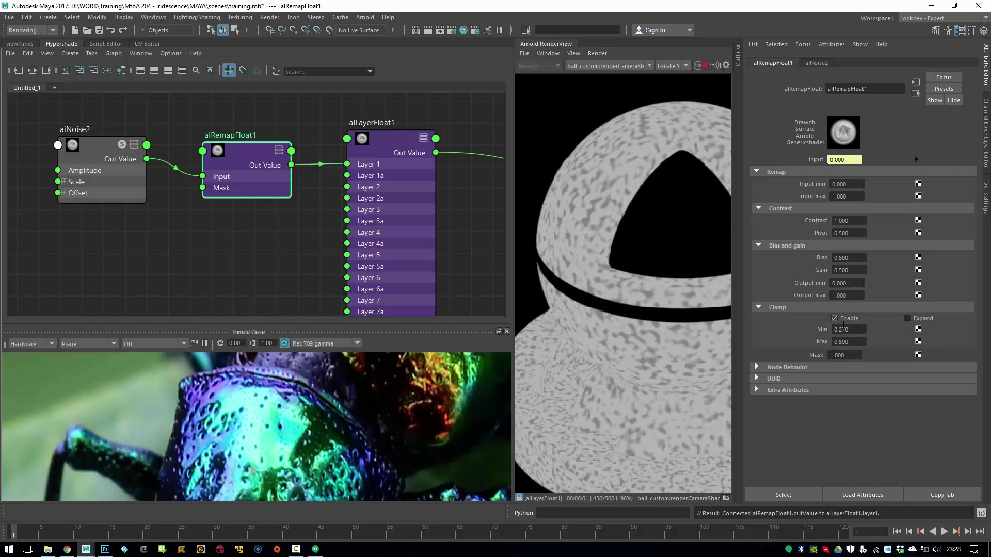
# - Set alRemapFloat1's clamp Min to 0 and raise aiNoise2's Octaves to 3
pyautogui.moveTo(848, 330); pyautogui.dragTo(793, 329)
pyautogui.write('0')
pyautogui.press('Return')
pyautogui.click(110, 150)
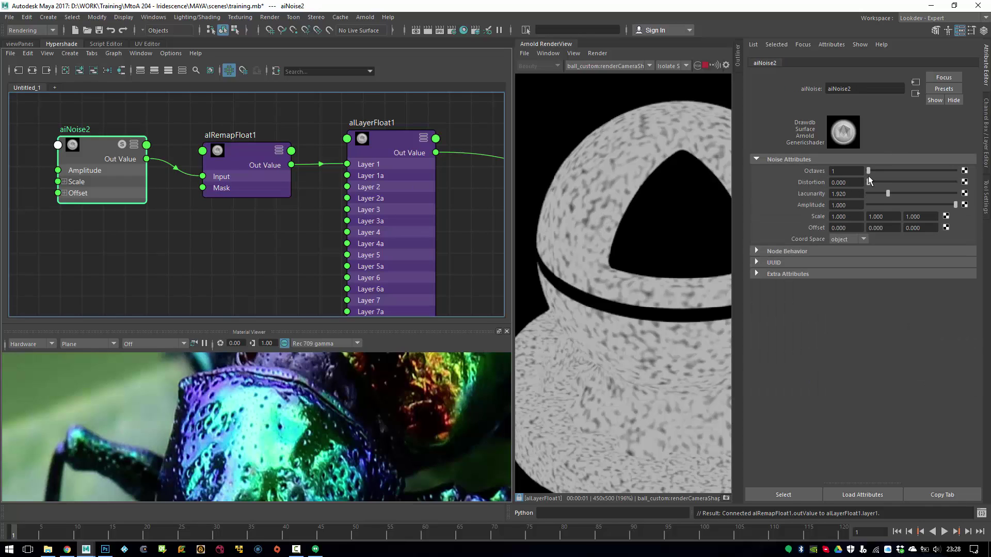
pyautogui.moveTo(867, 175); pyautogui.dragTo(887, 168)
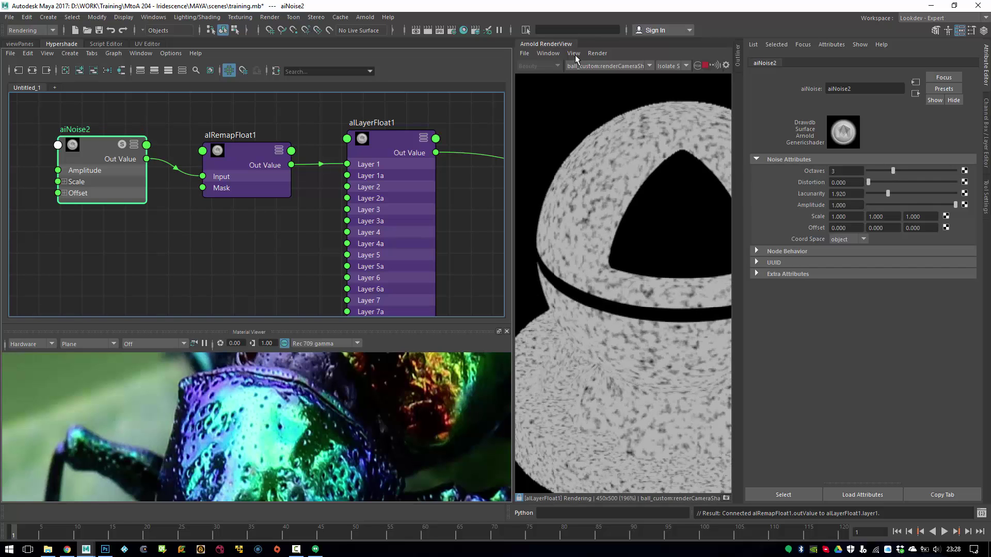
# - Set the render's test resolution to 200%, show it at real size and crop it to the shell beside the triangular opening
pyautogui.click(593, 53)
pyautogui.moveTo(614, 150)
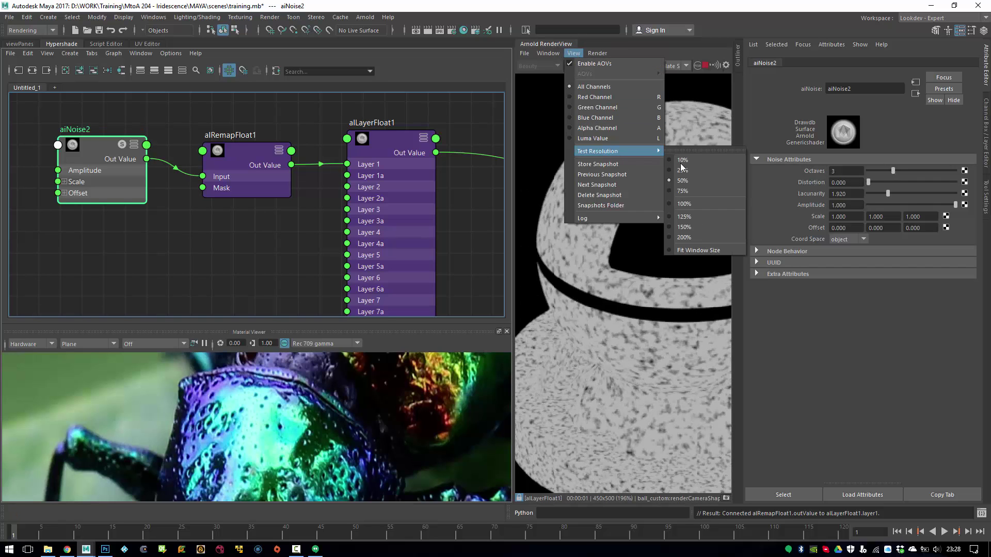
pyautogui.click(704, 229)
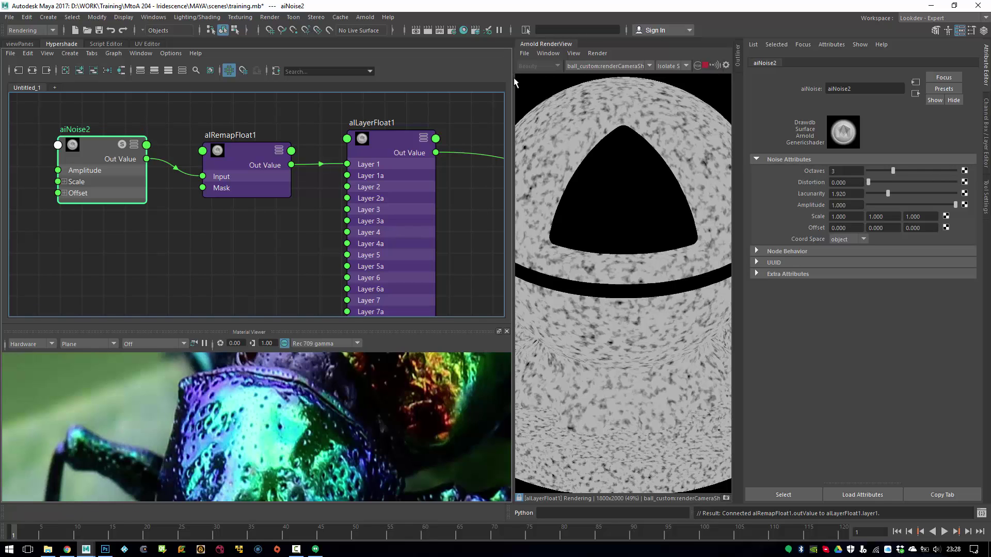
pyautogui.moveTo(514, 77); pyautogui.dragTo(459, 78)
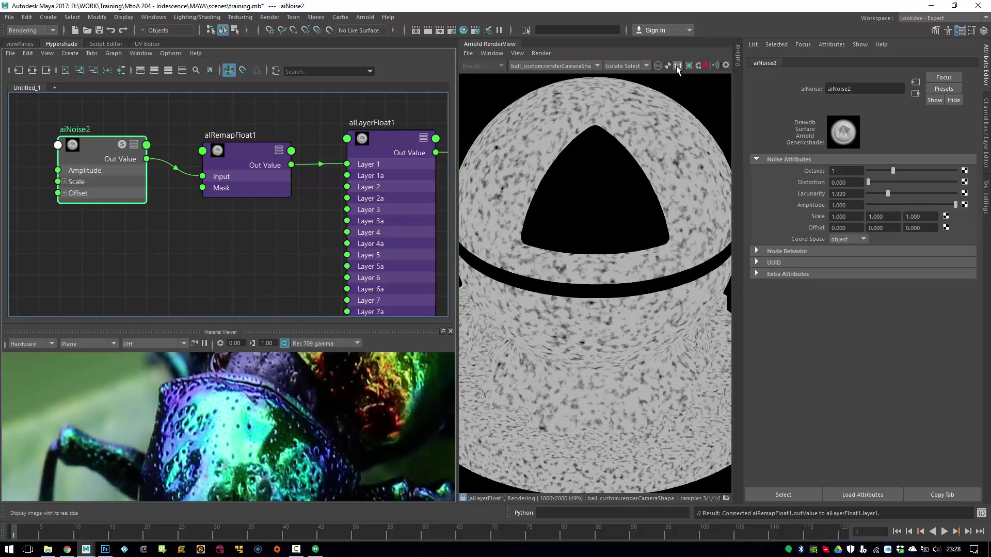
pyautogui.click(673, 65)
pyautogui.moveTo(532, 157); pyautogui.dragTo(692, 283, button='middle')
pyautogui.keyDown('shift'); pyautogui.moveTo(505, 146); pyautogui.dragTo(656, 294); pyautogui.keyUp('shift')
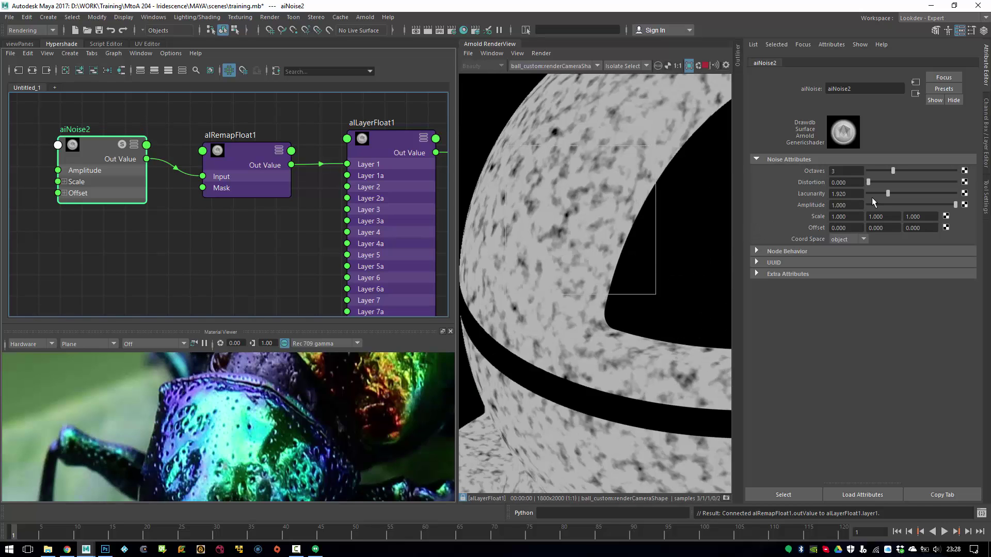
# - Set aiNoise2's Octaves to 2 and alRemapFloat1's Output min to 0.230 and Output max to 0.930, rendering without the crop region
pyautogui.moveTo(888, 171)
pyautogui.mouseDown()
pyautogui.moveTo(858, 176)
pyautogui.moveTo(880, 175)
pyautogui.mouseUp()
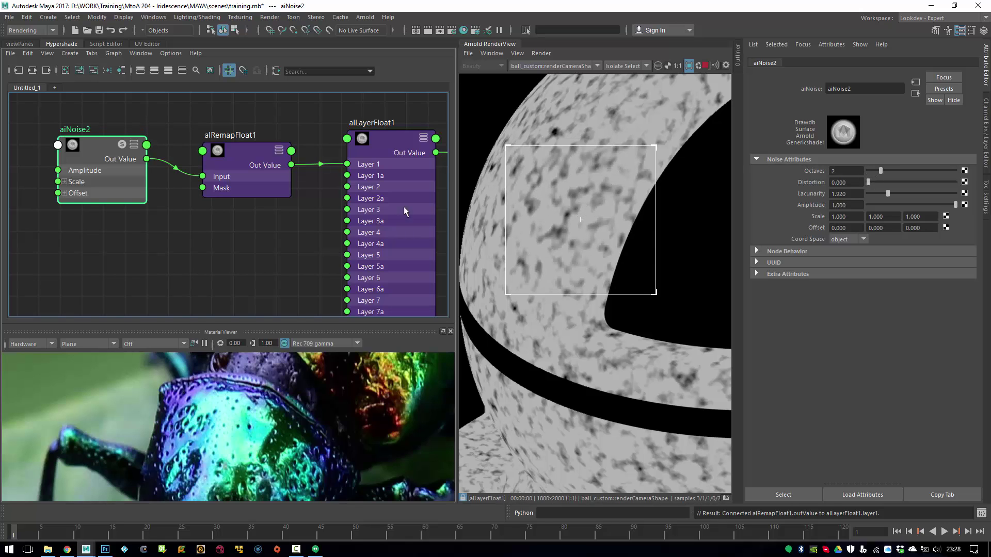
pyautogui.click(237, 157)
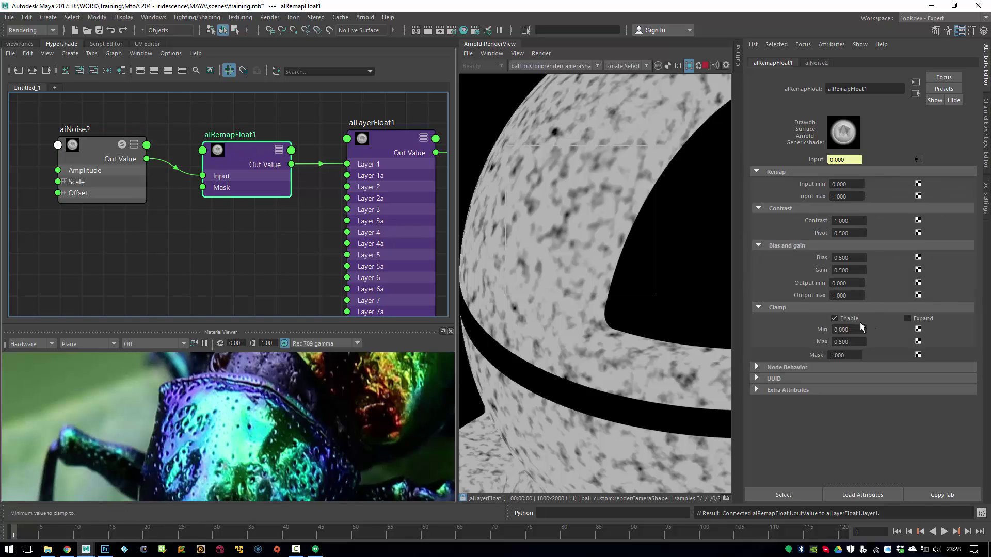
pyautogui.moveTo(856, 283)
pyautogui.keyDown('ctrl'); pyautogui.mouseDown()
pyautogui.moveTo(865, 288)
pyautogui.moveTo(839, 298)
pyautogui.moveTo(851, 299)
pyautogui.moveTo(854, 285)
pyautogui.mouseUp(); pyautogui.keyUp('ctrl')
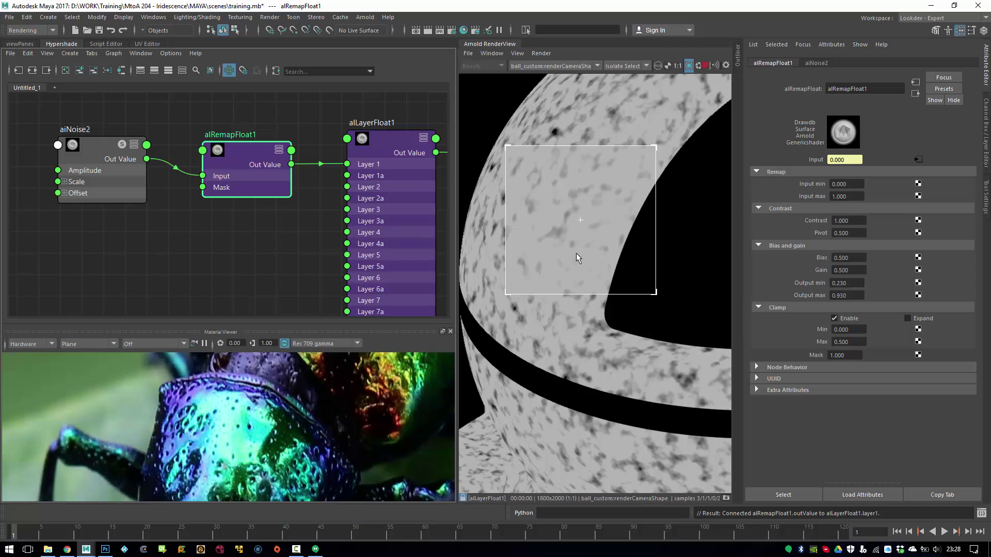
pyautogui.scroll(6, 665, 183)
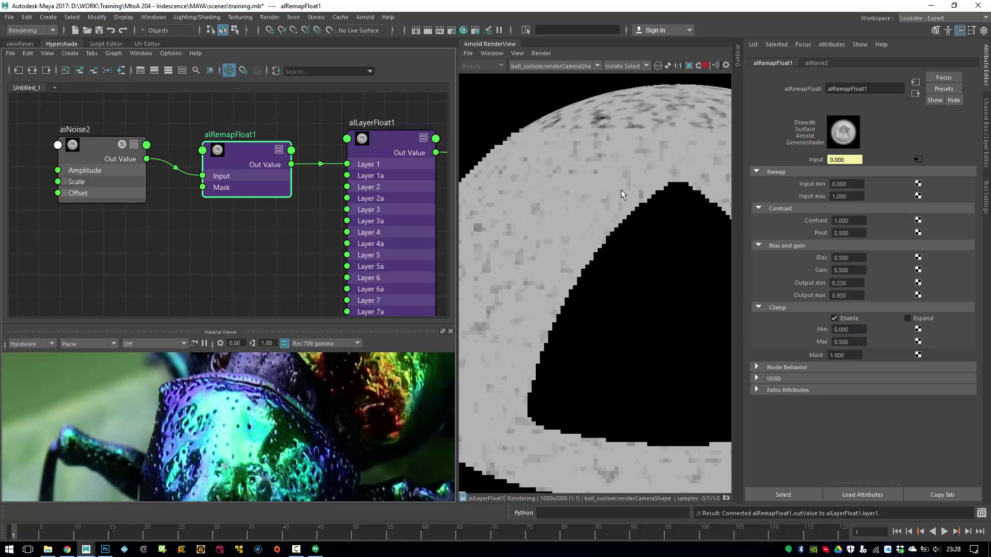
pyautogui.moveTo(578, 345); pyautogui.dragTo(586, 195, button='middle')
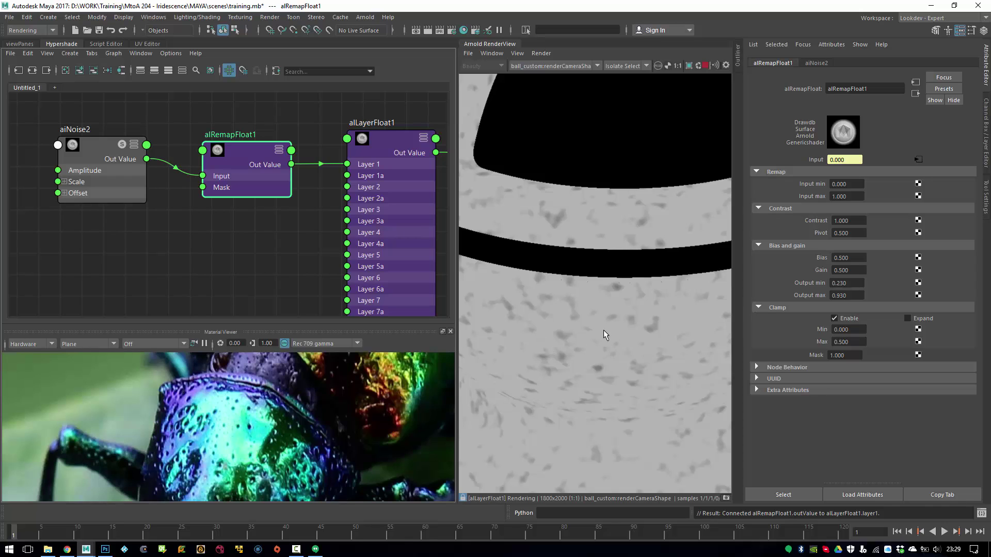
pyautogui.moveTo(571, 326); pyautogui.dragTo(640, 363, button='middle')
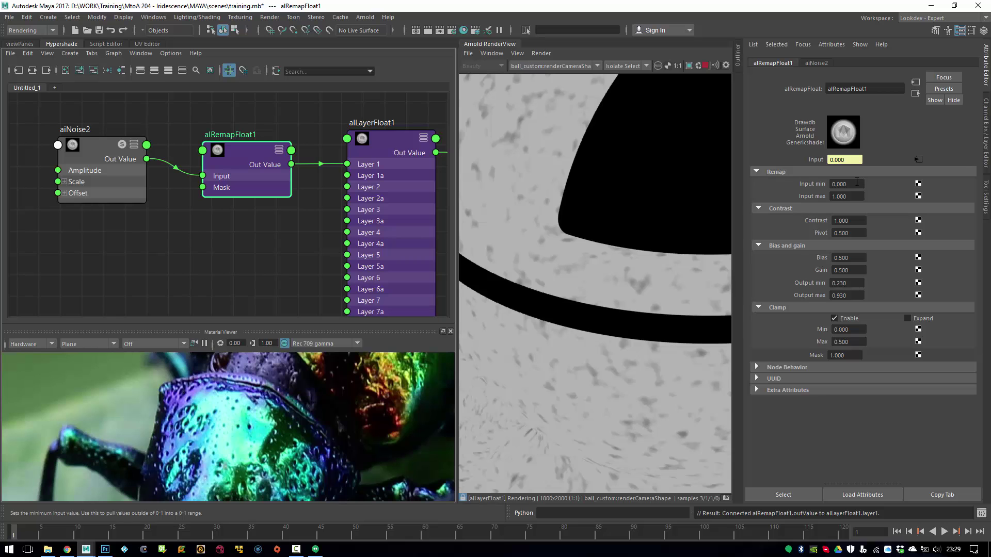
# - Set alRemapFloat1's Input min to 0.330 and aiNoise2's Octaves to 1
pyautogui.moveTo(856, 182)
pyautogui.keyDown('ctrl'); pyautogui.mouseDown()
pyautogui.moveTo(874, 183)
pyautogui.moveTo(866, 182)
pyautogui.mouseUp(); pyautogui.keyUp('ctrl')
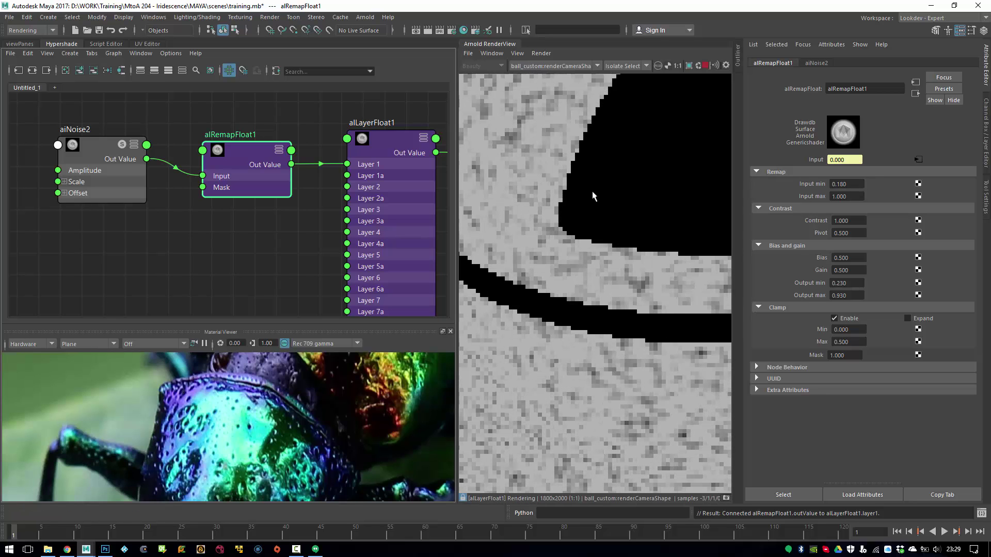
pyautogui.moveTo(594, 193); pyautogui.dragTo(685, 259, button='middle')
pyautogui.keyDown('ctrl'); pyautogui.moveTo(855, 186); pyautogui.dragTo(859, 190); pyautogui.keyUp('ctrl')
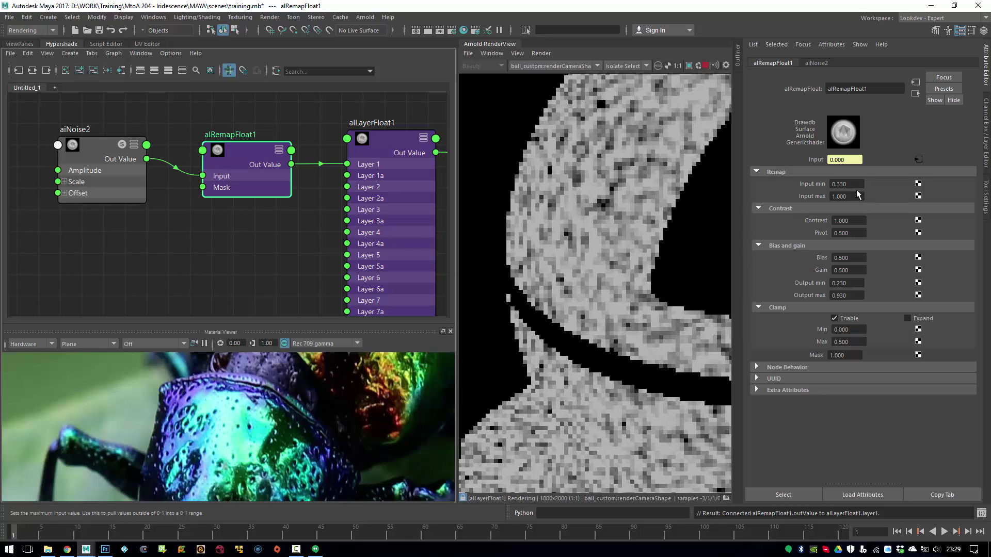
pyautogui.click(100, 155)
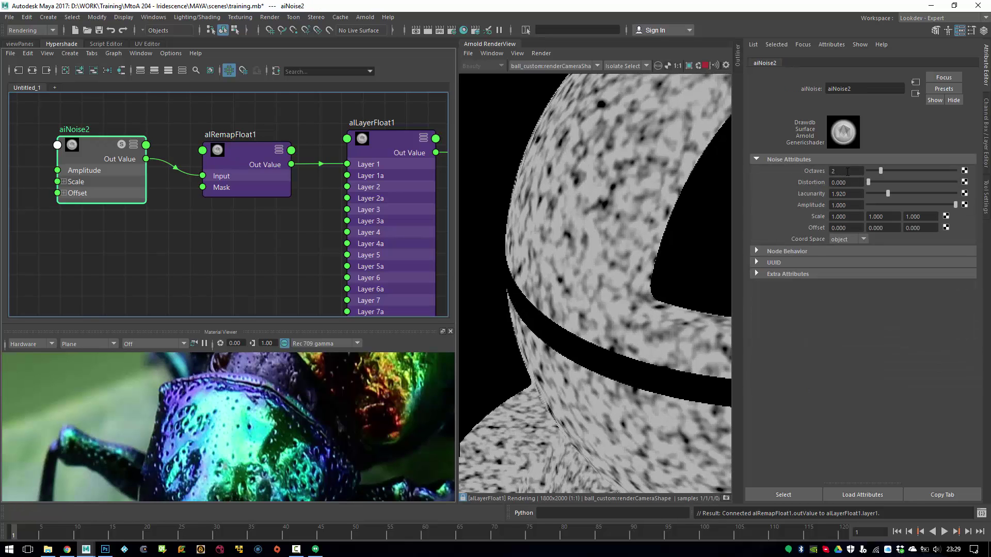
pyautogui.keyDown('ctrl'); pyautogui.moveTo(847, 171); pyautogui.dragTo(797, 168); pyautogui.keyUp('ctrl')
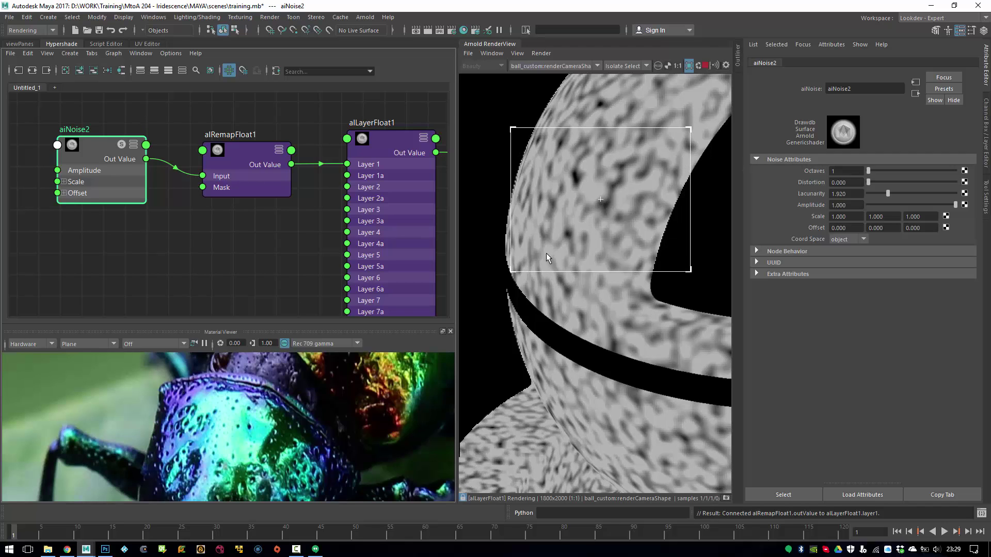
# - Set alRemapFloat1's Output min to 0.340, Output max to 1.130 and Input min to 0.380
pyautogui.click(224, 164)
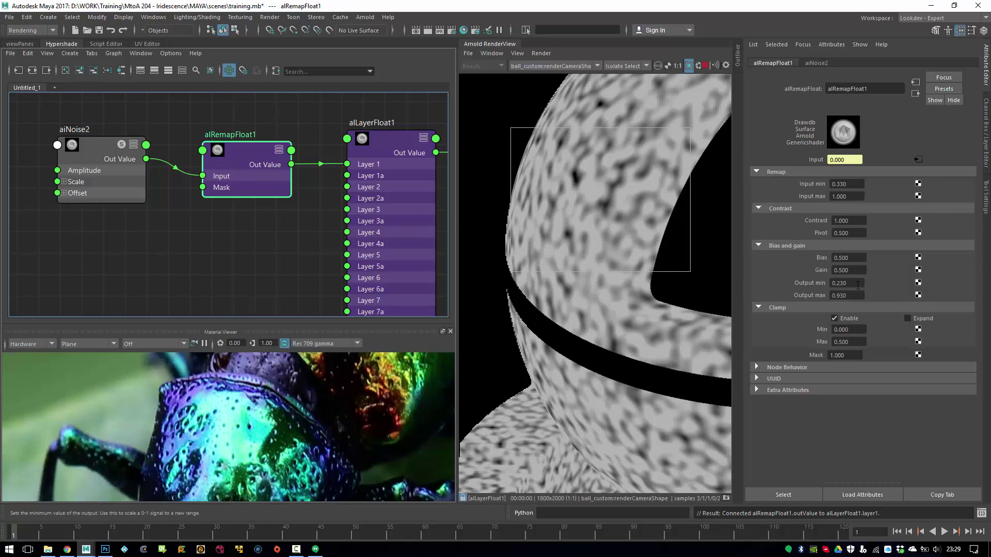
pyautogui.moveTo(858, 284)
pyautogui.keyDown('ctrl'); pyautogui.mouseDown()
pyautogui.moveTo(845, 298)
pyautogui.moveTo(871, 300)
pyautogui.moveTo(840, 284)
pyautogui.mouseUp(); pyautogui.keyUp('ctrl')
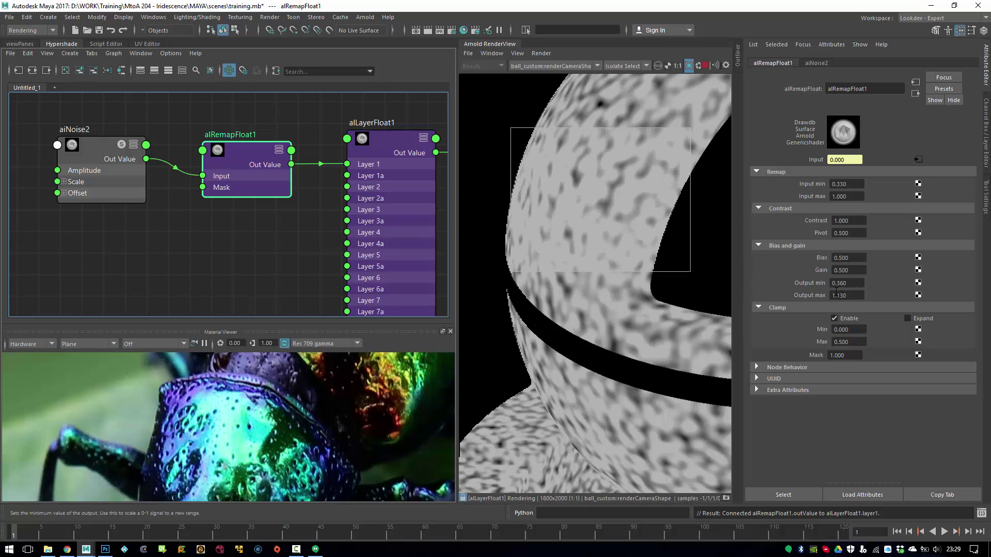
pyautogui.keyDown('ctrl'); pyautogui.moveTo(847, 184); pyautogui.dragTo(851, 184); pyautogui.keyUp('ctrl')
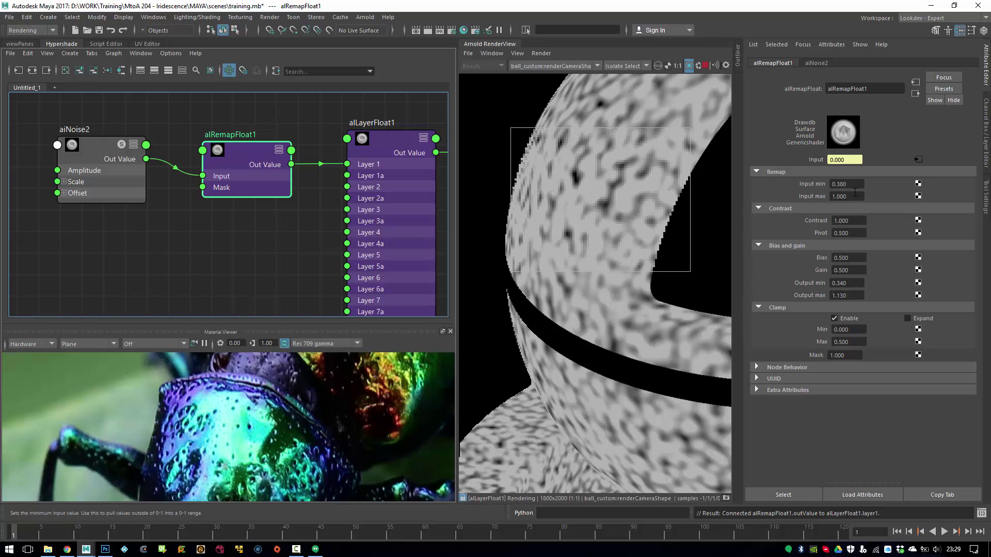
# - Set the Octaves of aiNoise2 to 3
pyautogui.click(93, 152)
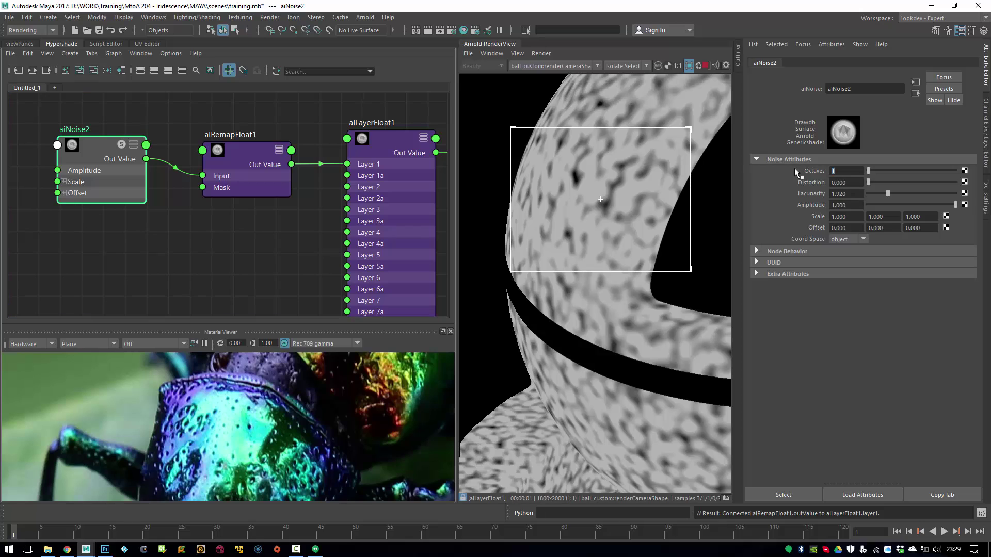
pyautogui.write('3')
pyautogui.press('Return')
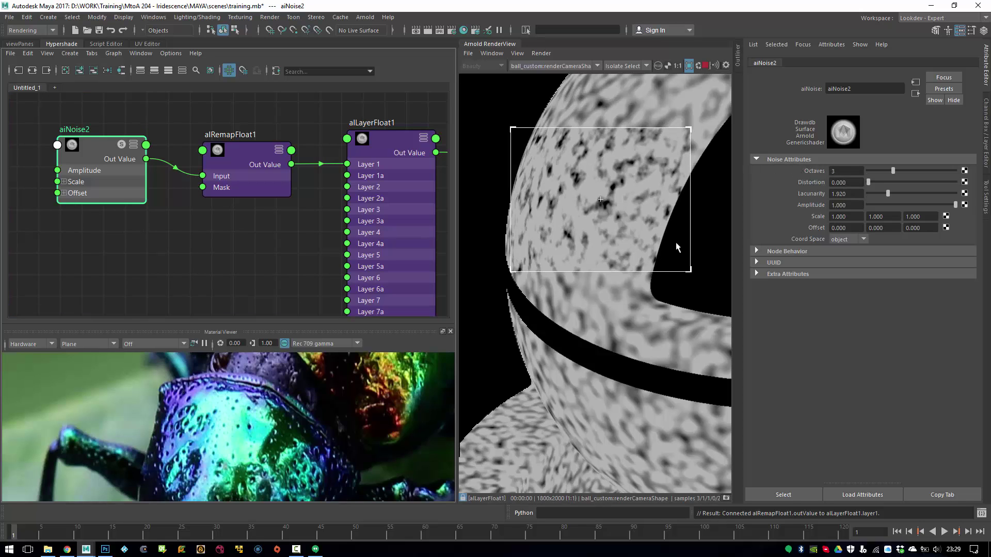
# - Set alRemapFloat1's Output min to 0.520 and save the scene
pyautogui.moveTo(249, 155); pyautogui.dragTo(251, 157)
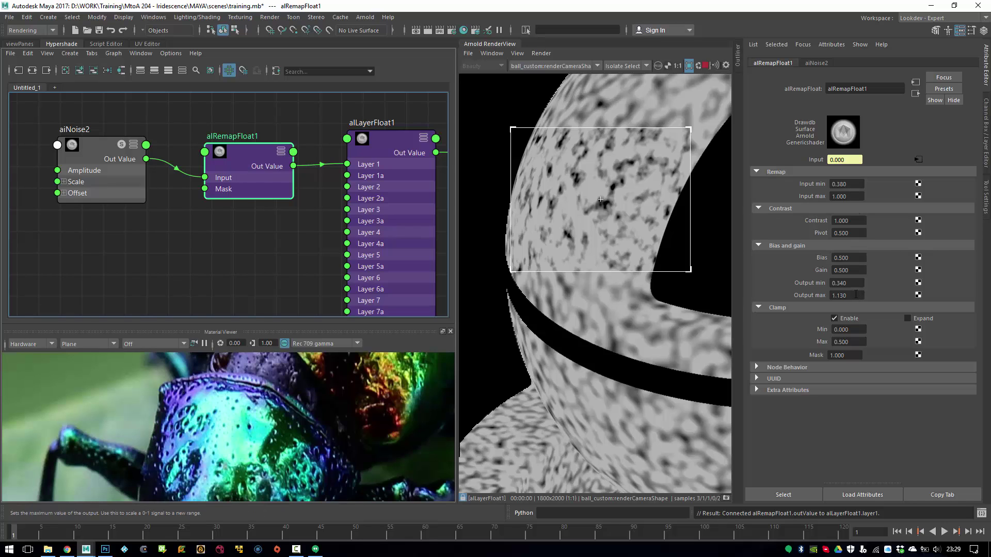
pyautogui.keyDown('ctrl'); pyautogui.moveTo(851, 283); pyautogui.dragTo(862, 286); pyautogui.keyUp('ctrl')
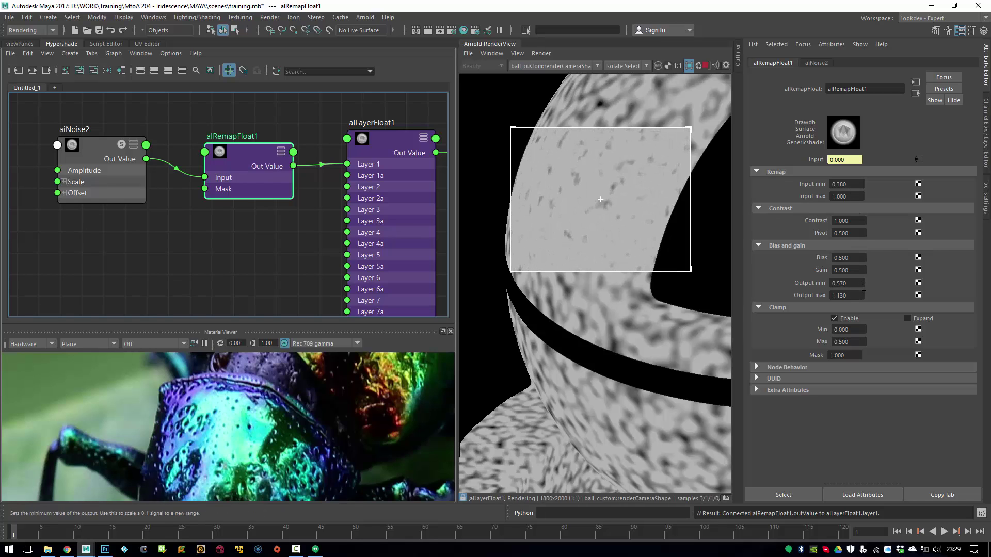
pyautogui.hotkey('ctrl', 's')
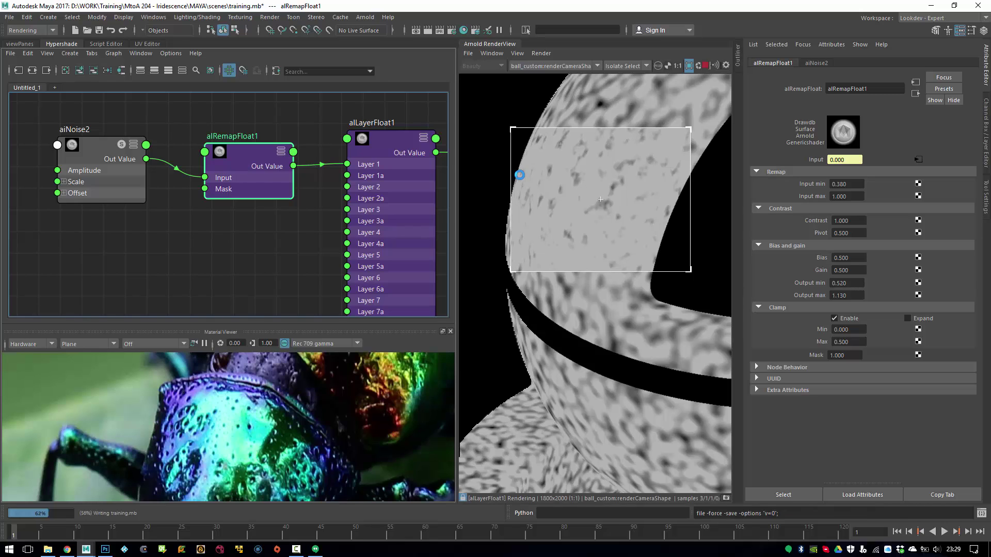
# - Create a bump2d node and connect alLayerFloat1's Out Value to its Bump Value
pyautogui.keyDown('alt'); pyautogui.moveTo(376, 154); pyautogui.dragTo(166, 182, button='middle'); pyautogui.keyUp('alt')
pyautogui.click(271, 224)
pyautogui.press('Tab')
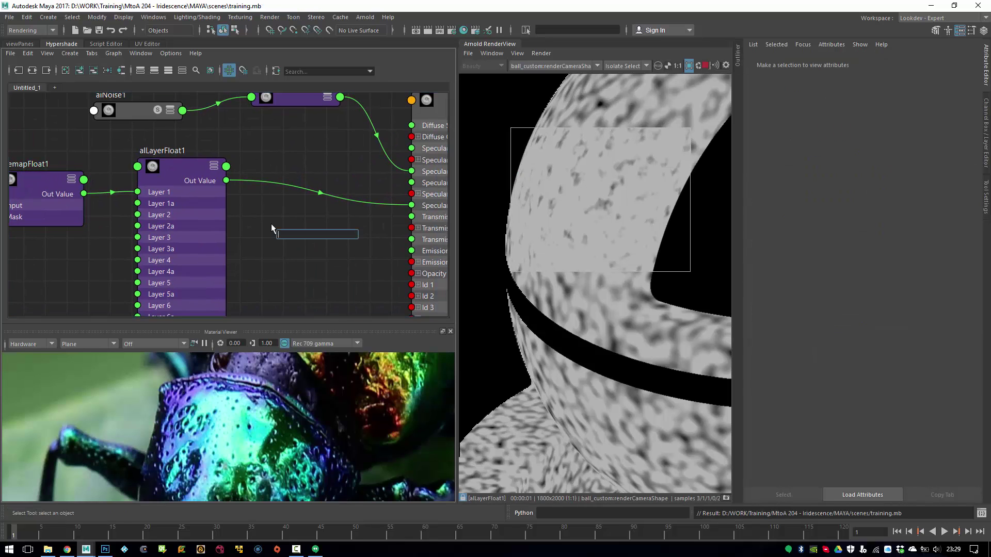
pyautogui.write('ai')
pyautogui.press('BackSpace')
pyautogui.press('BackSpace')
pyautogui.write('2d')
pyautogui.press('Down')
pyautogui.press('Down')
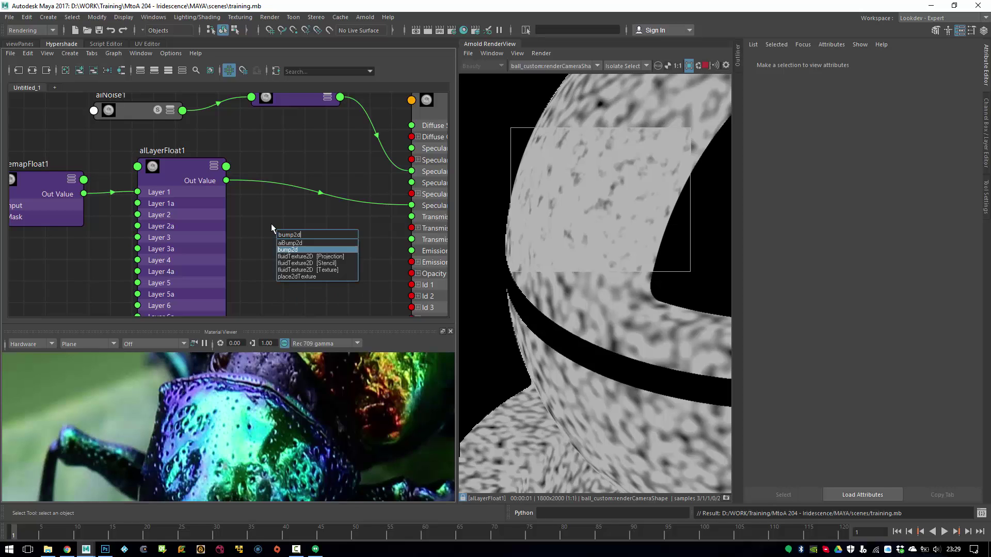
pyautogui.press('Return')
pyautogui.moveTo(231, 180); pyautogui.dragTo(277, 266)
# - Refresh the Arnold render and save the scene
pyautogui.click(540, 53)
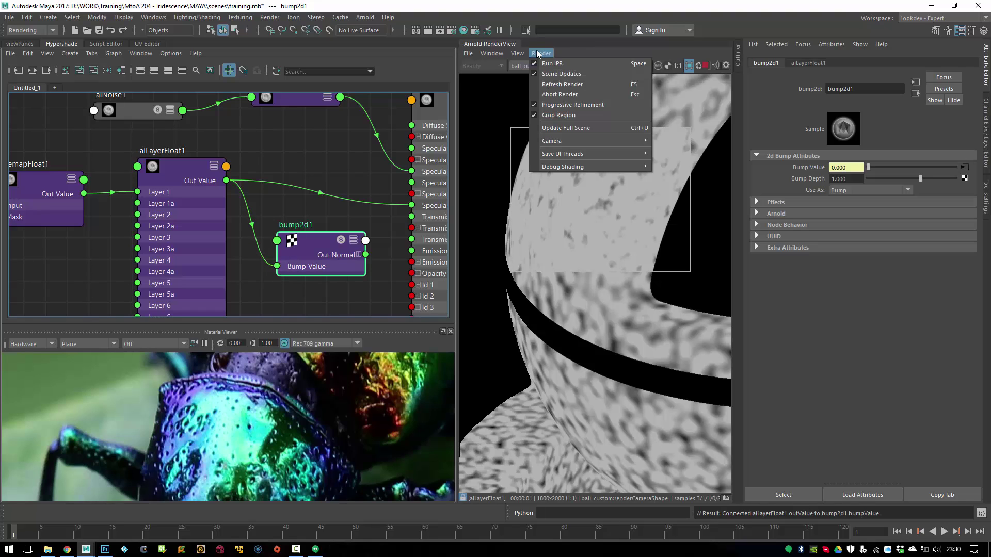
pyautogui.click(563, 85)
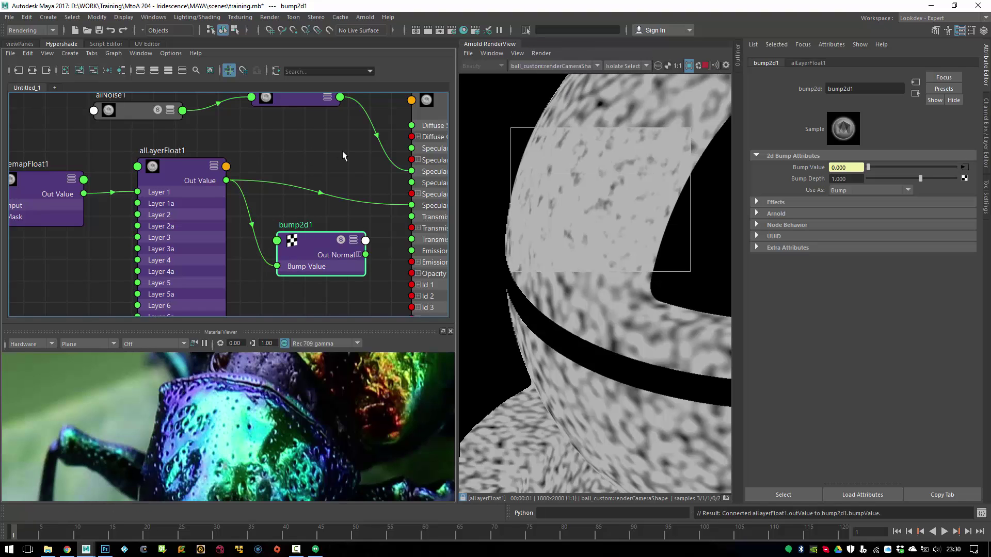
pyautogui.keyDown('alt'); pyautogui.moveTo(335, 154); pyautogui.dragTo(291, 162, button='middle'); pyautogui.keyUp('alt')
pyautogui.hotkey('ctrl', 's')
# - Connect the bump2d1 node to the Bump Mapping attribute of al_iridescence
pyautogui.keyDown('alt'); pyautogui.moveTo(364, 199); pyautogui.dragTo(327, 190, button='right'); pyautogui.keyUp('alt')
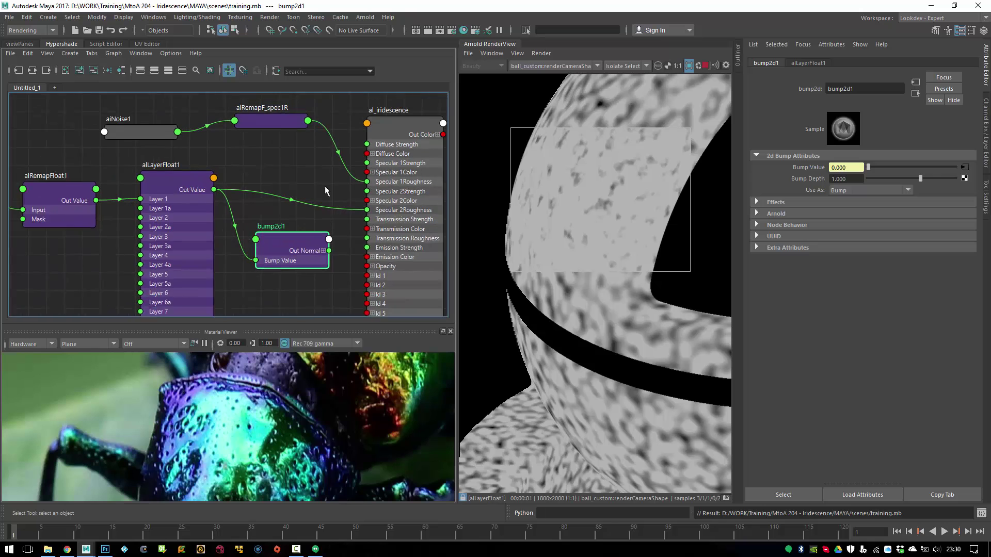
pyautogui.keyDown('alt'); pyautogui.moveTo(327, 191); pyautogui.dragTo(252, 153, button='middle'); pyautogui.keyUp('alt')
pyautogui.click(325, 134)
pyautogui.scroll(-3, 818, 382)
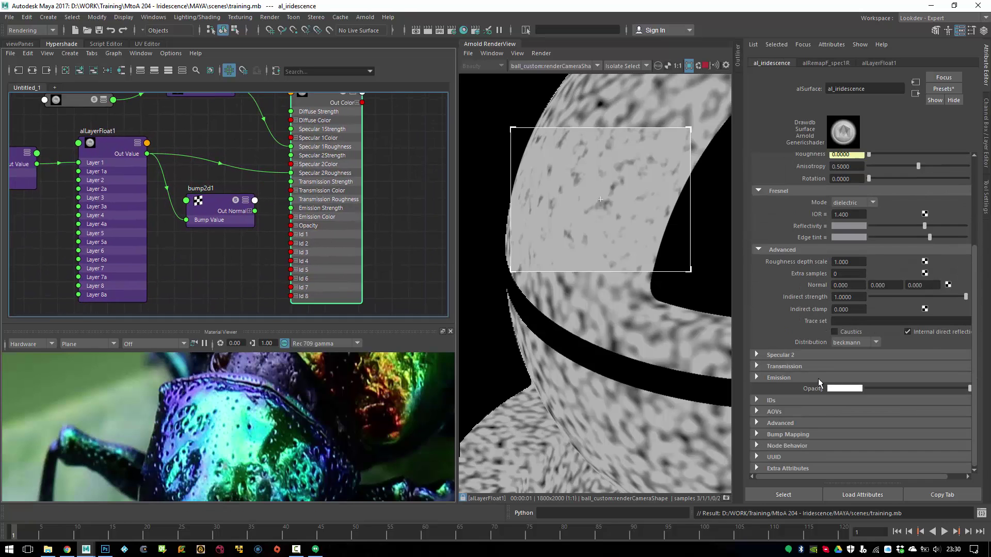
pyautogui.click(780, 436)
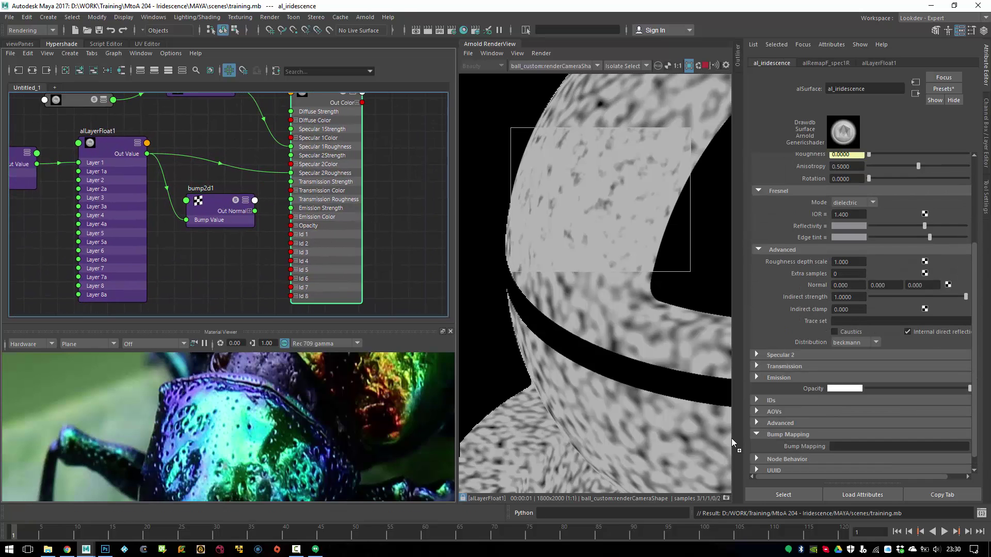
pyautogui.moveTo(732, 442); pyautogui.dragTo(808, 446, button='middle')
pyautogui.keyDown('alt'); pyautogui.moveTo(223, 169); pyautogui.dragTo(254, 193, button='middle'); pyautogui.keyUp('alt')
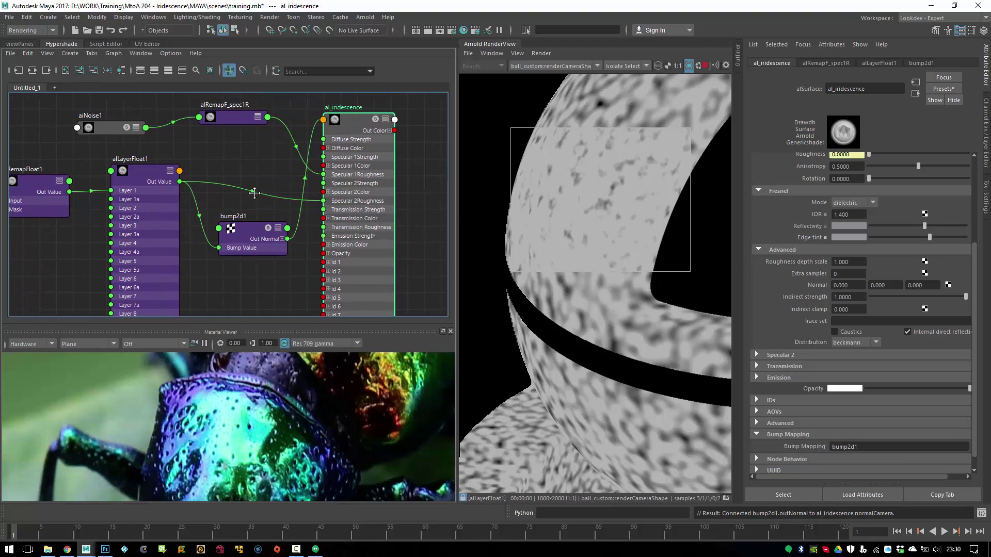
# - Switch the render's debug shading mode from Isolate Selected to Shading
pyautogui.click(621, 66)
pyautogui.click(620, 67)
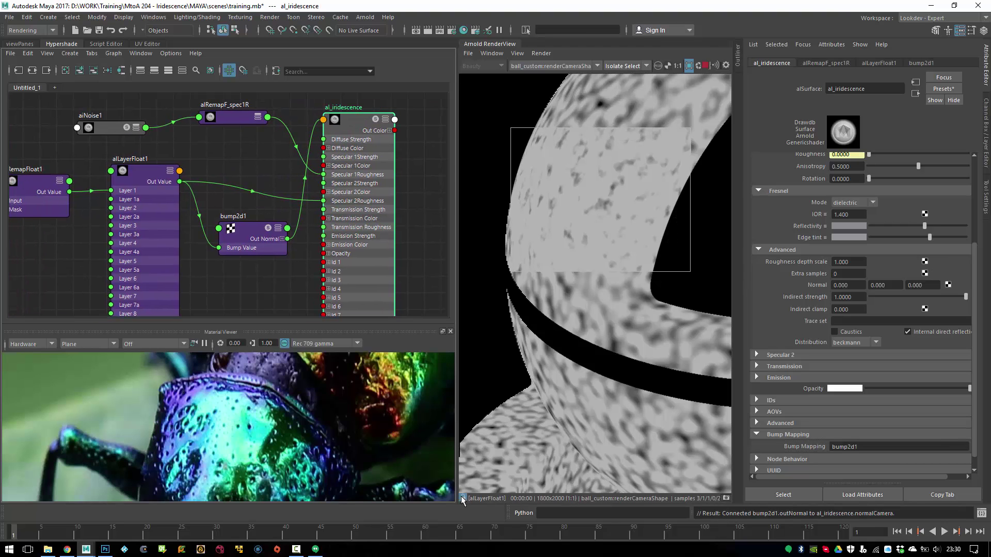
pyautogui.click(621, 66)
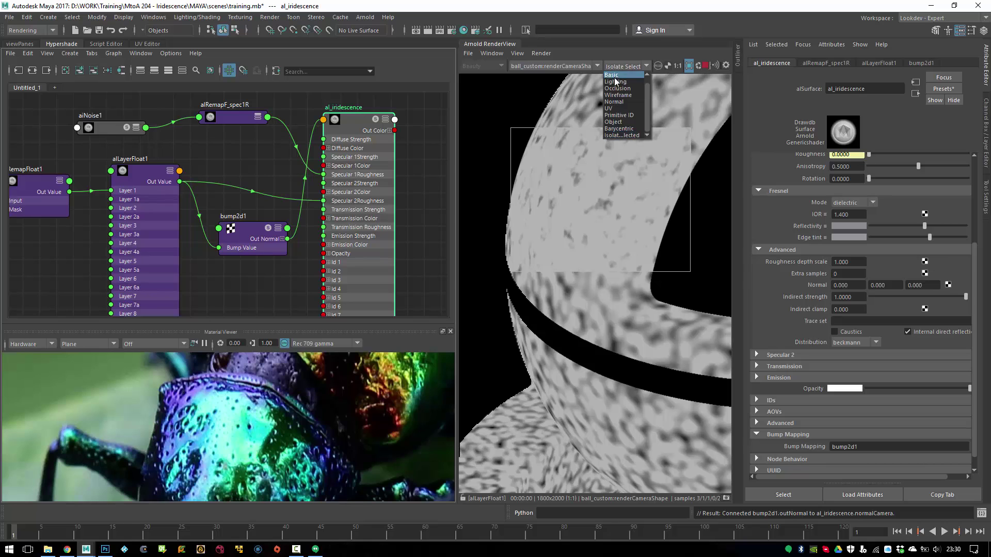
pyautogui.click(620, 74)
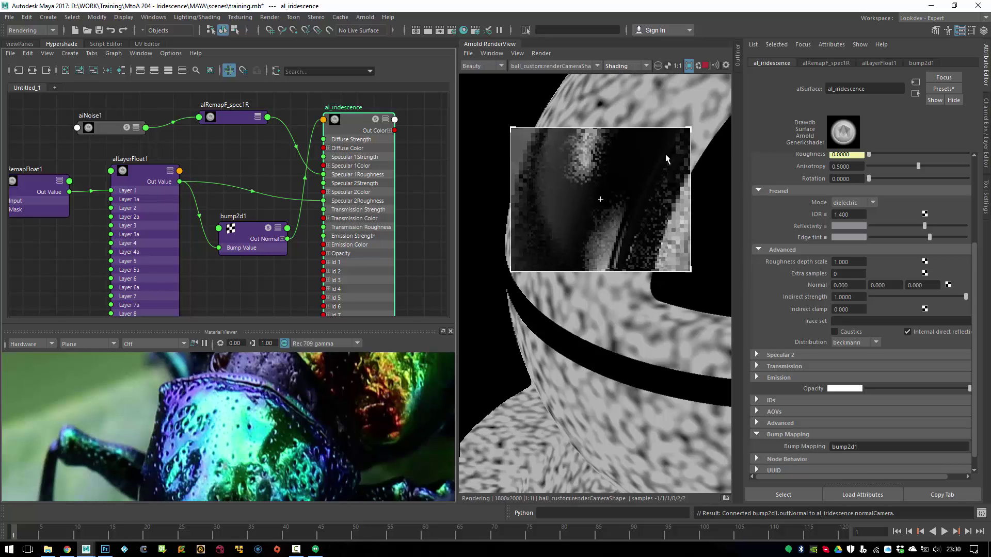
# - Draw a crop region over the ball's curved shell beside the triangular opening and update the full render scene
pyautogui.click(688, 66)
pyautogui.keyDown('alt'); pyautogui.moveTo(644, 106); pyautogui.dragTo(608, 193, button='middle'); pyautogui.keyUp('alt')
pyautogui.keyDown('shift'); pyautogui.moveTo(496, 109); pyautogui.dragTo(652, 312); pyautogui.keyUp('shift')
pyautogui.click(541, 53)
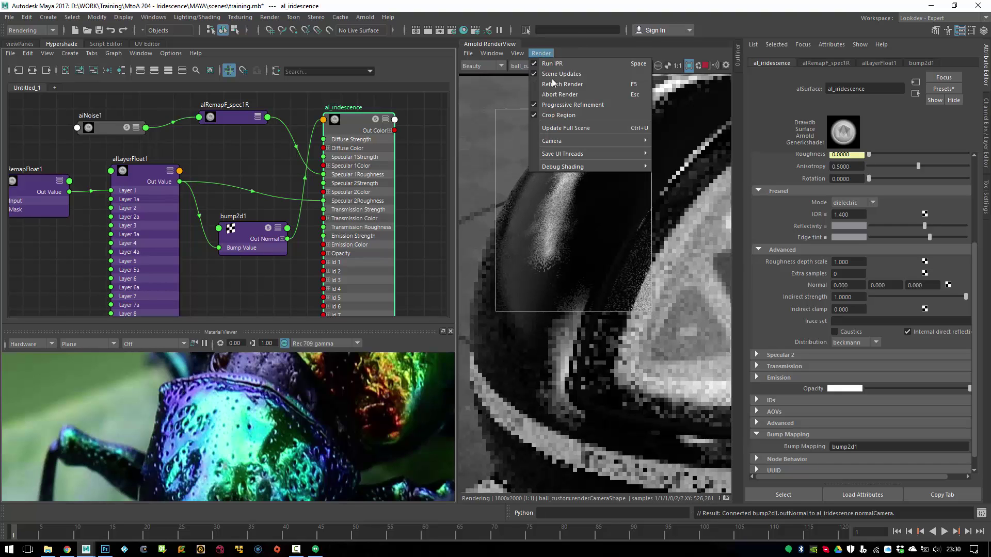
pyautogui.click(572, 128)
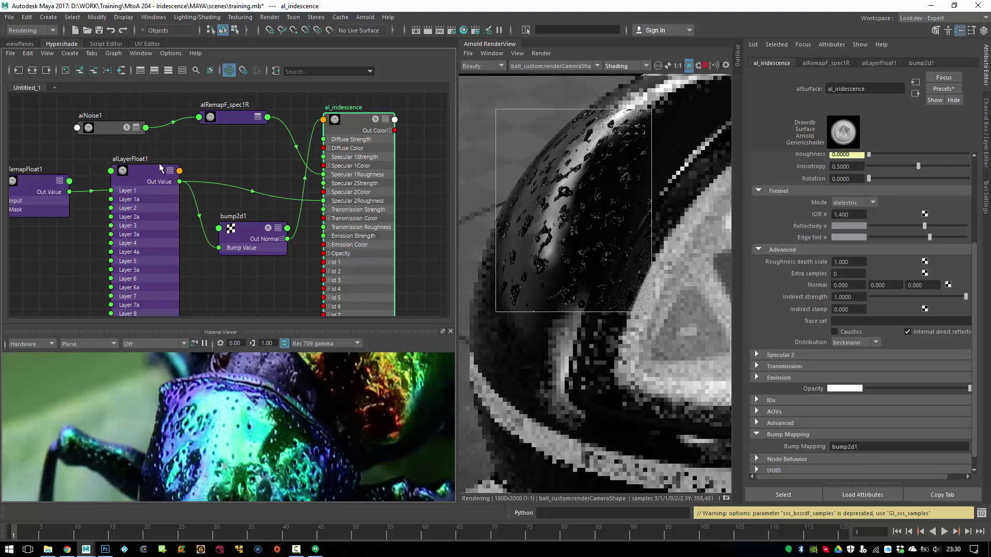
# - Set alRemapFloat1's Output min to 0.560 and update the full render scene
pyautogui.keyDown('alt'); pyautogui.moveTo(109, 165); pyautogui.dragTo(159, 171, button='middle'); pyautogui.keyUp('alt')
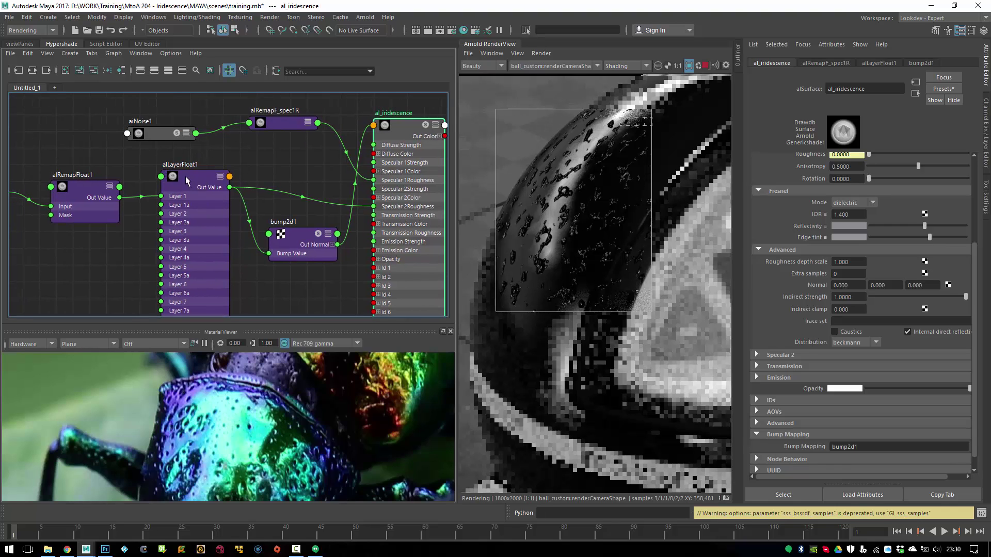
pyautogui.click(74, 187)
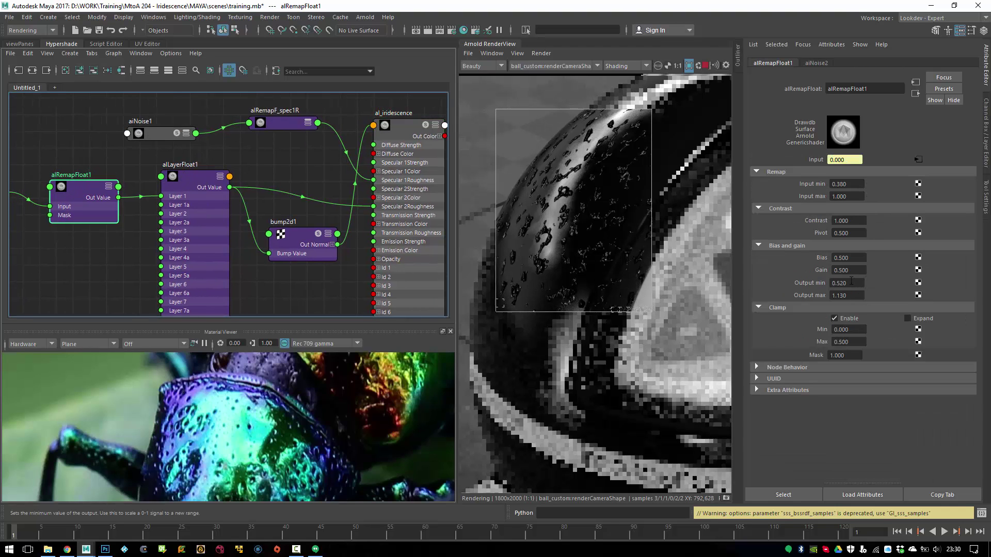
pyautogui.keyDown('ctrl'); pyautogui.moveTo(855, 283); pyautogui.dragTo(868, 283); pyautogui.keyUp('ctrl')
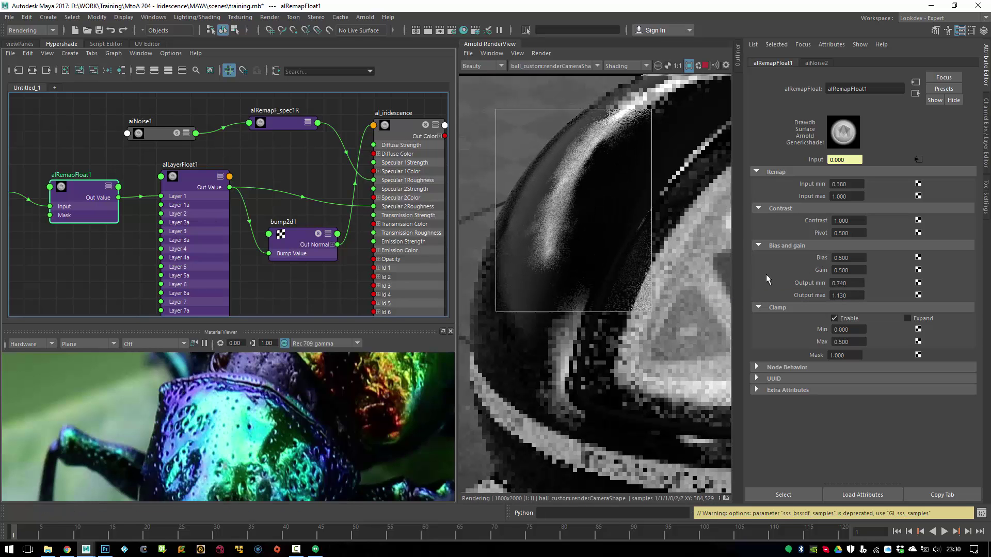
pyautogui.click(540, 53)
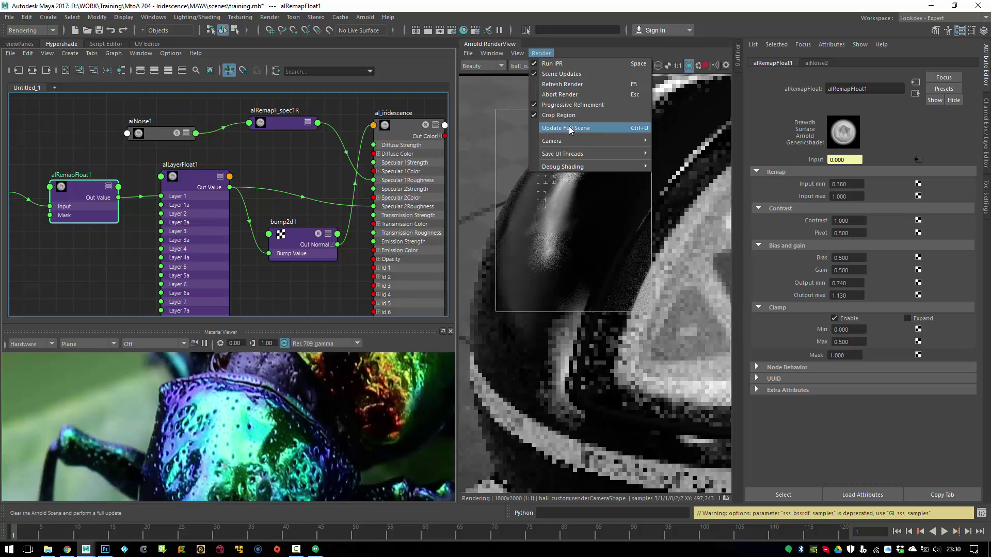
pyautogui.click(586, 149)
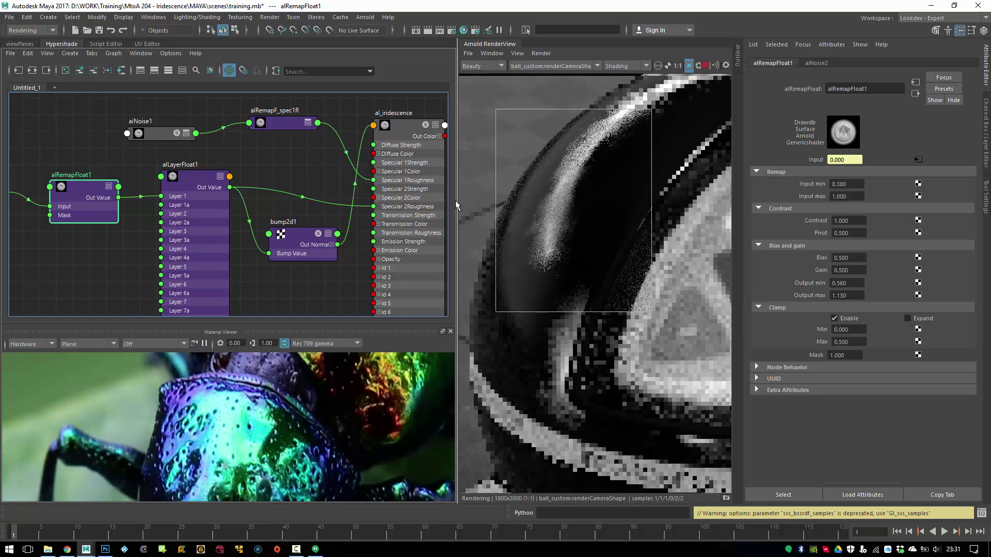
pyautogui.moveTo(452, 200); pyautogui.dragTo(448, 201)
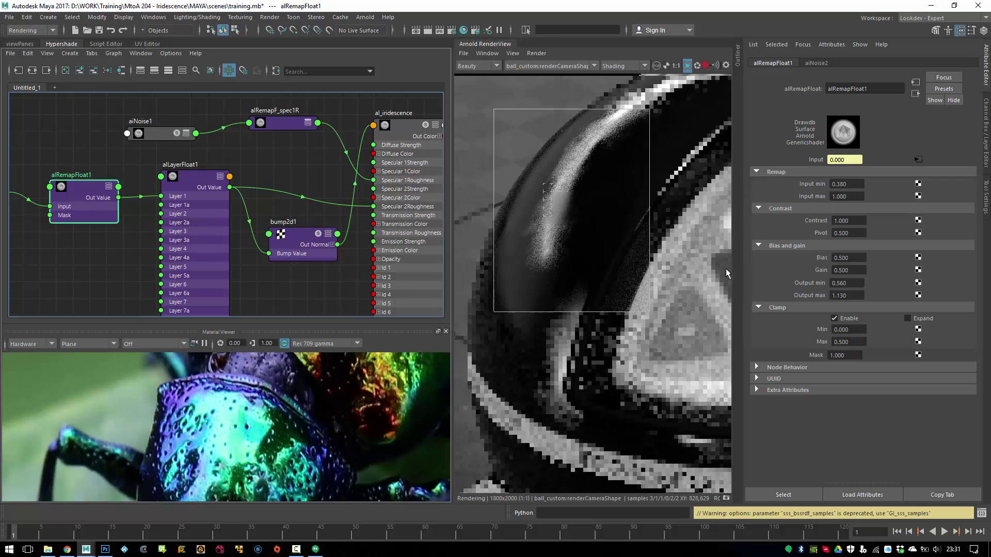
pyautogui.click(539, 54)
pyautogui.click(583, 129)
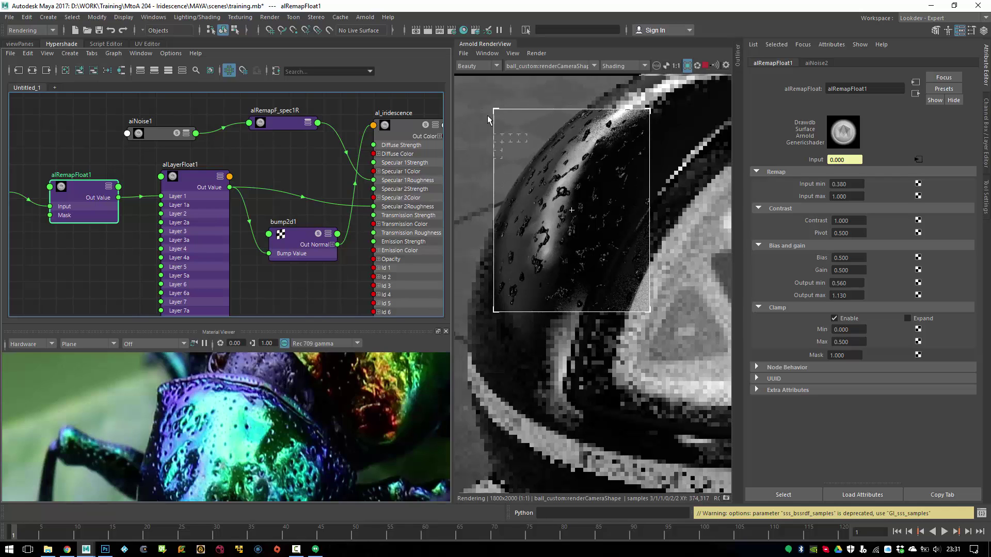
# - Disconnect bump2d1 from al_iridescence and render alLayerFloat1 alone with the Isolate Selected debug shading mode
pyautogui.click(345, 213)
pyautogui.press('Delete')
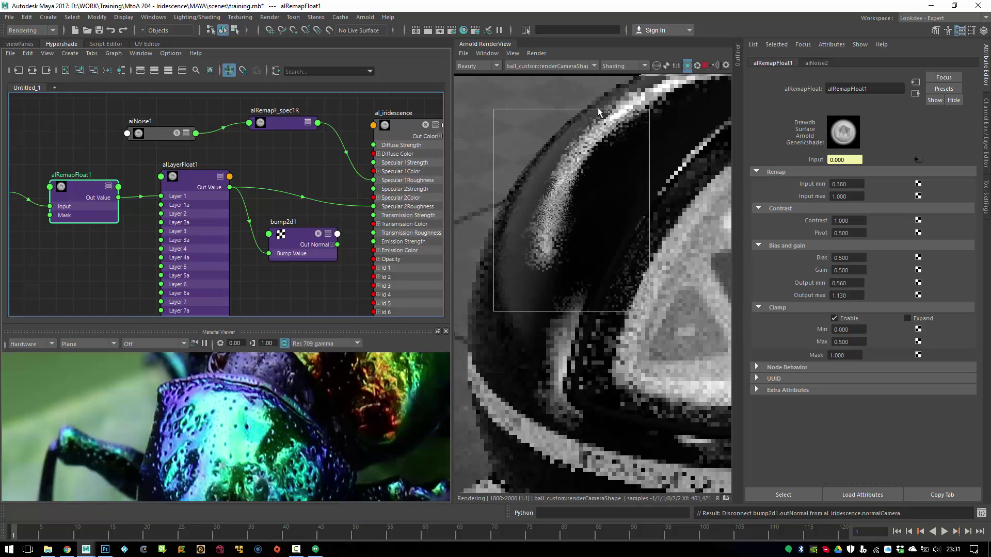
pyautogui.keyDown('alt'); pyautogui.moveTo(280, 186); pyautogui.dragTo(367, 165, button='middle'); pyautogui.keyUp('alt')
pyautogui.click(275, 157)
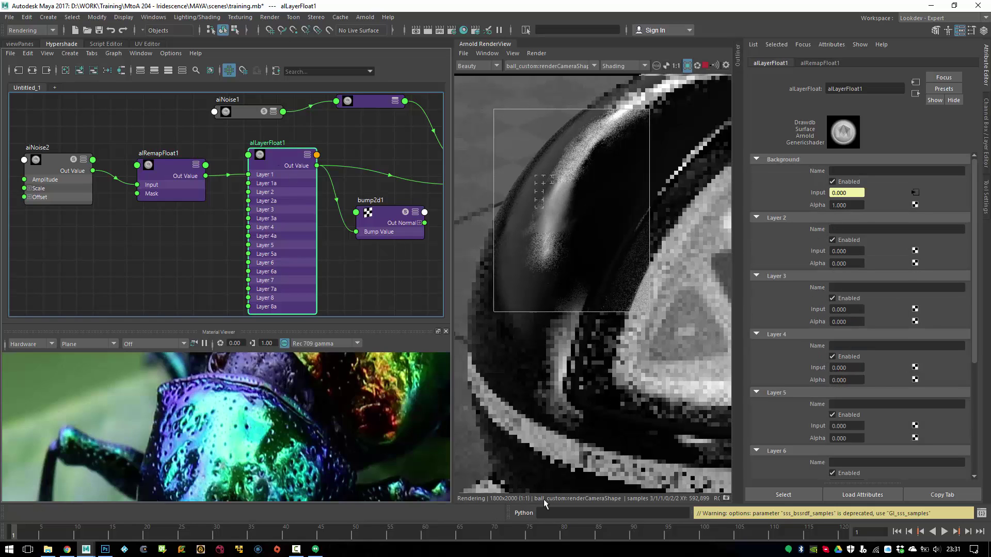
pyautogui.click(619, 66)
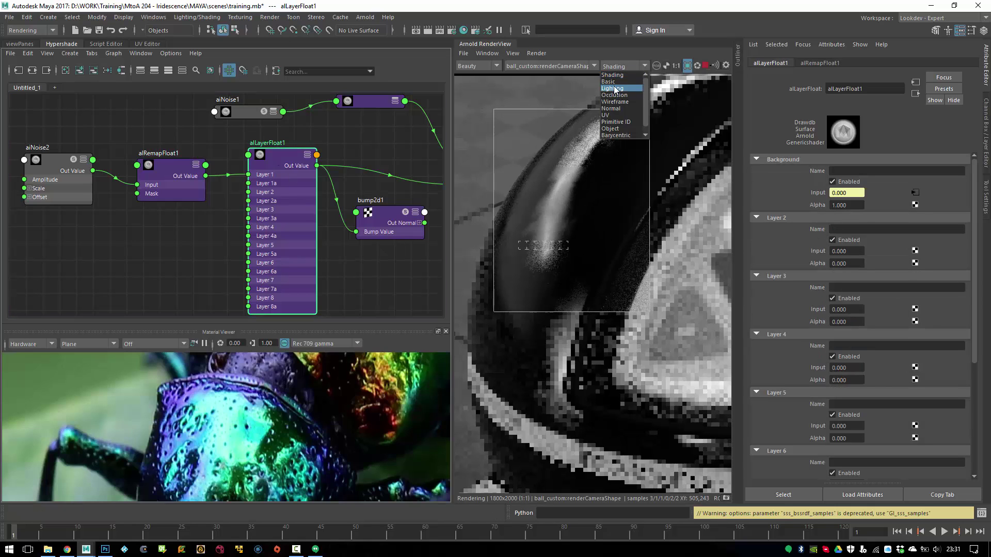
pyautogui.click(616, 135)
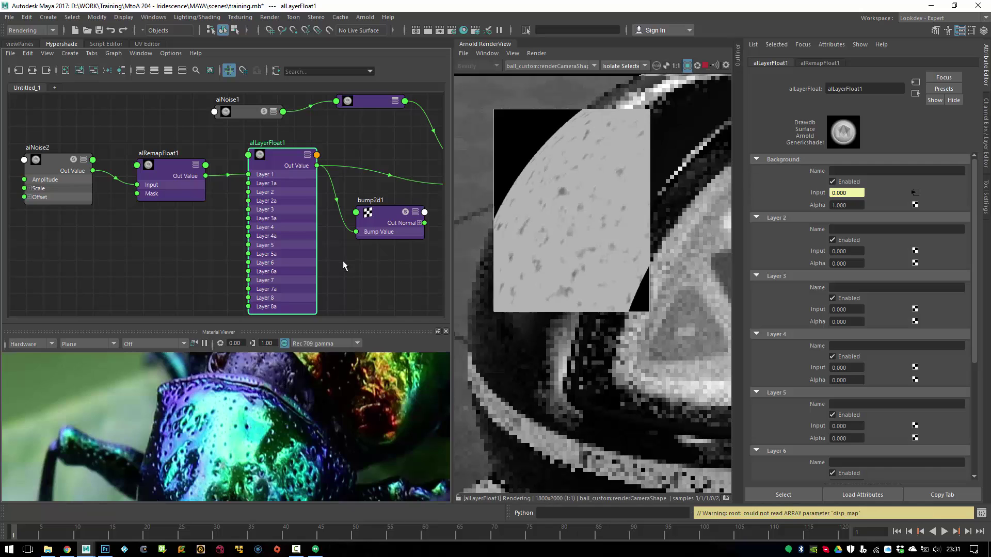
pyautogui.click(218, 264)
pyautogui.click(285, 206)
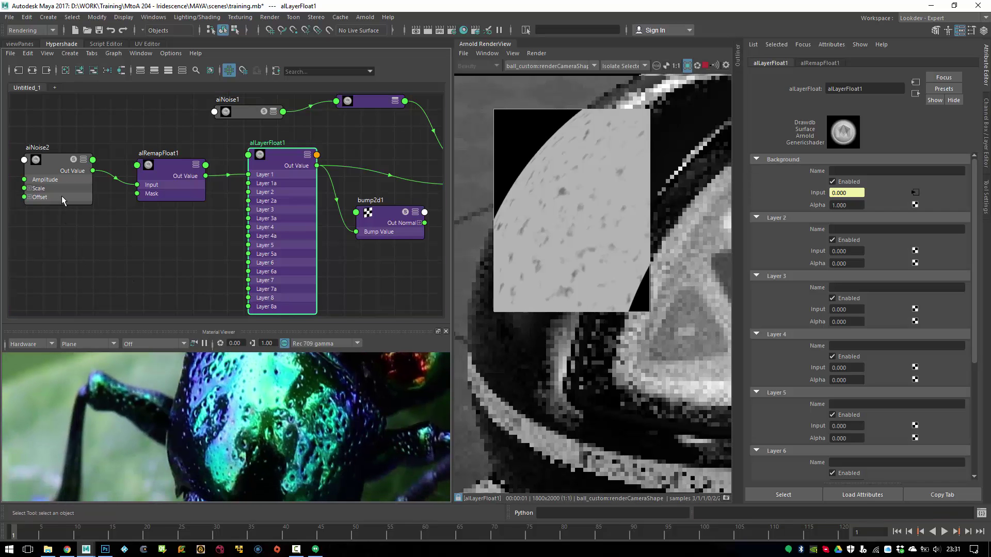
# - Create another aiNoise node and connect its Out Value to Layer 2 of alLayerFloat1
pyautogui.click(54, 272)
pyautogui.press('Tab')
pyautogui.write('aiNoise')
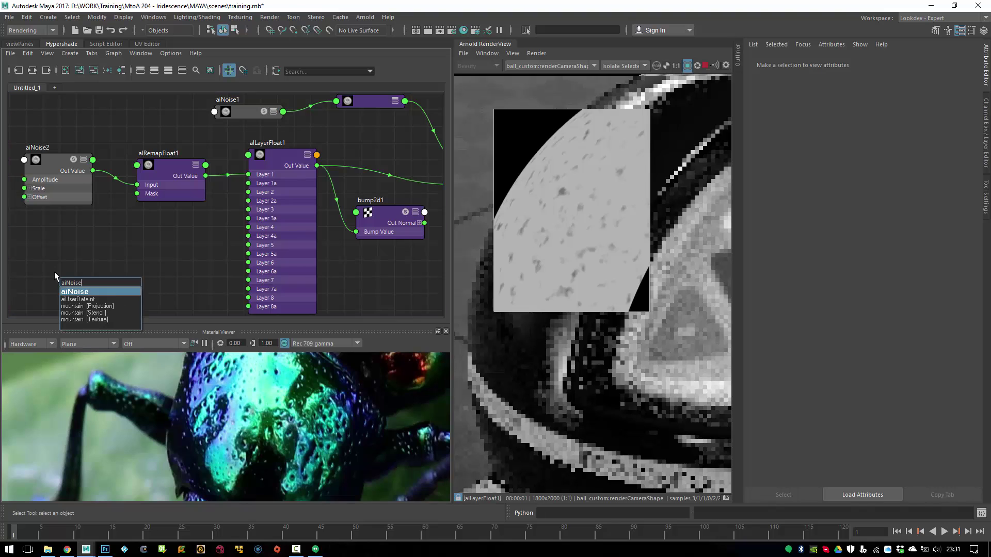
pyautogui.press('Return')
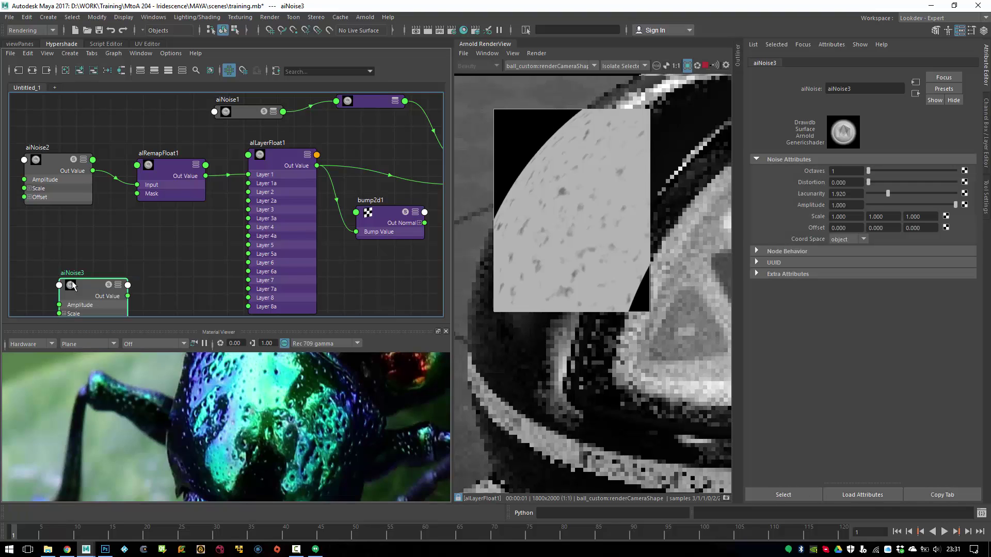
pyautogui.moveTo(98, 297); pyautogui.dragTo(255, 191)
# - Set the Alpha of Layer 2 on alLayerFloat1 to 1
pyautogui.click(290, 158)
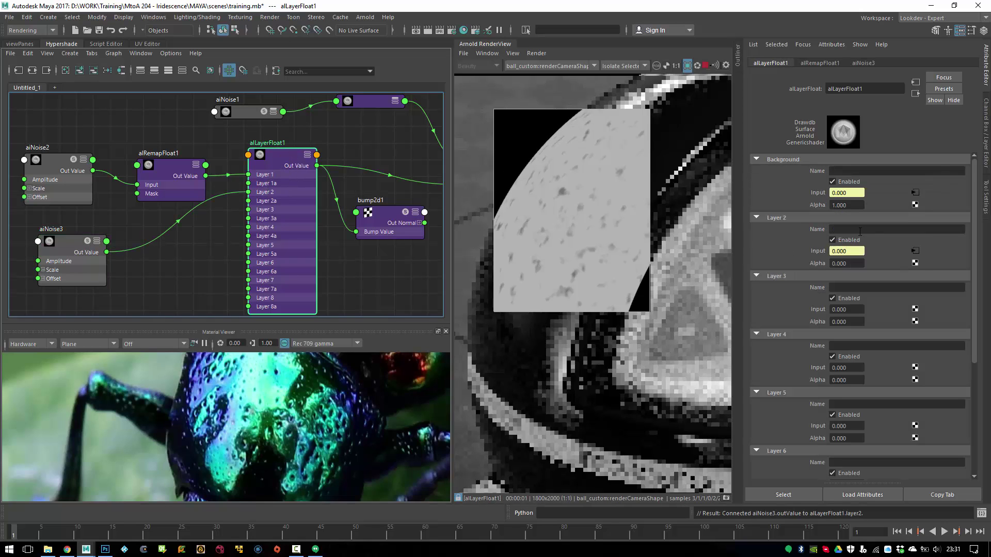
pyautogui.moveTo(852, 262); pyautogui.dragTo(798, 257)
pyautogui.write('1')
pyautogui.press('Return')
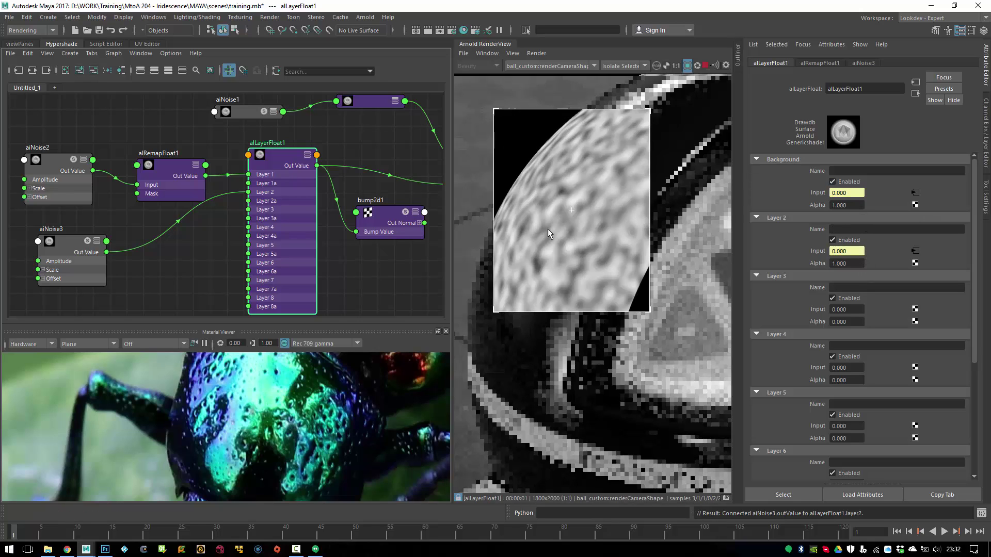
# - Set all three Scale values of aiNoise3 to 0.2
pyautogui.click(75, 243)
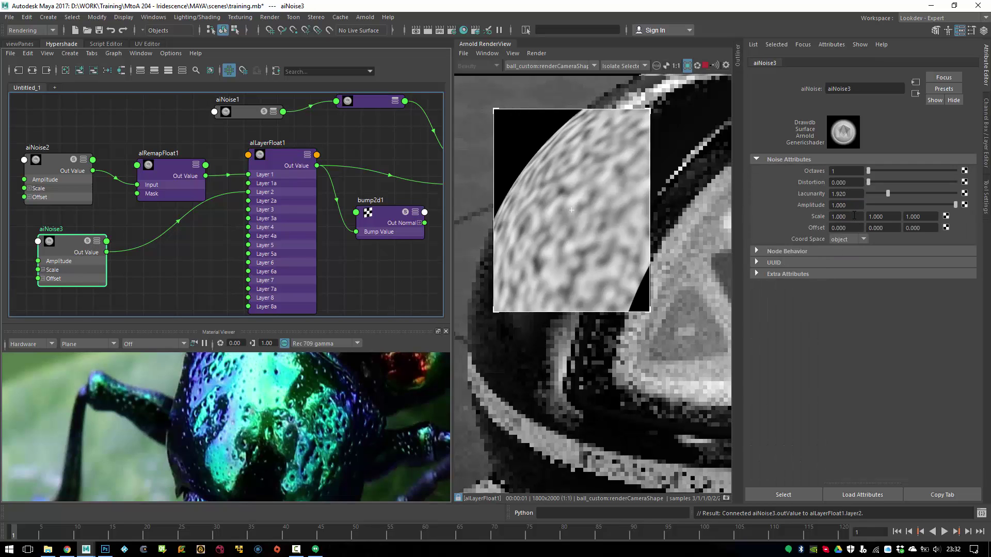
pyautogui.keyDown('ctrl'); pyautogui.moveTo(854, 216); pyautogui.dragTo(816, 228); pyautogui.keyUp('ctrl')
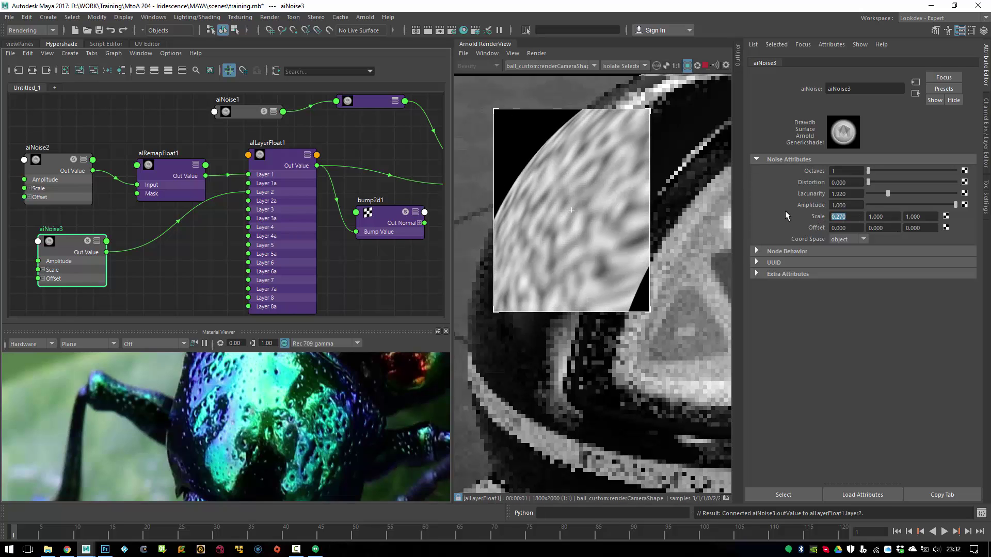
pyautogui.write('0.2')
pyautogui.press('Tab')
pyautogui.write('0.2')
pyautogui.press('Tab')
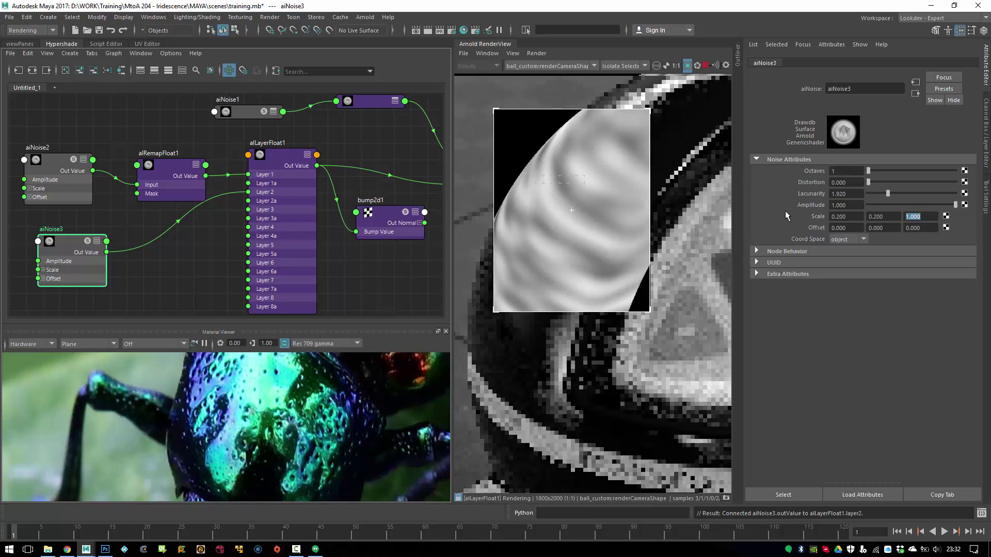
pyautogui.write('0.2')
pyautogui.press('Return')
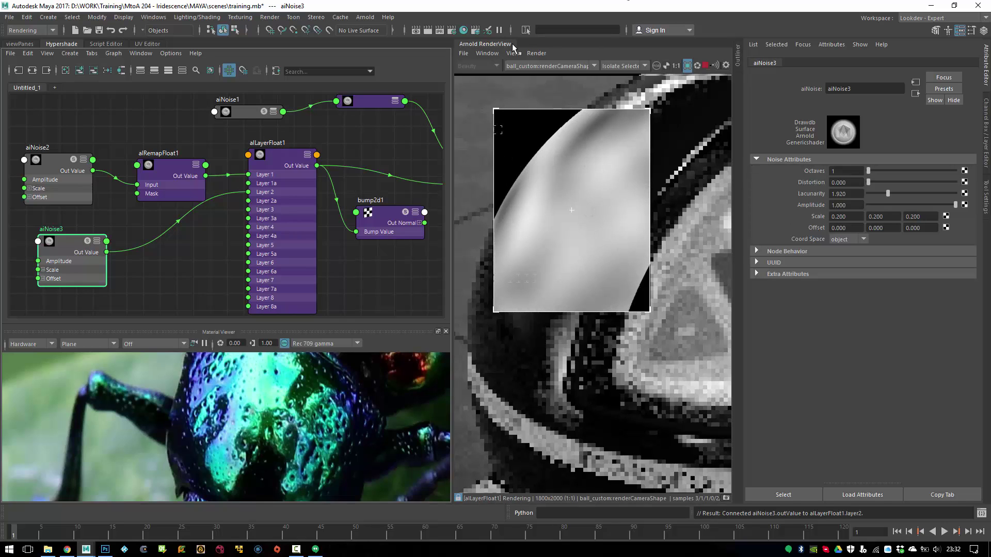
# - Set the render's test resolution to 100% and frame the whole image without the crop region
pyautogui.click(512, 52)
pyautogui.moveTo(552, 151)
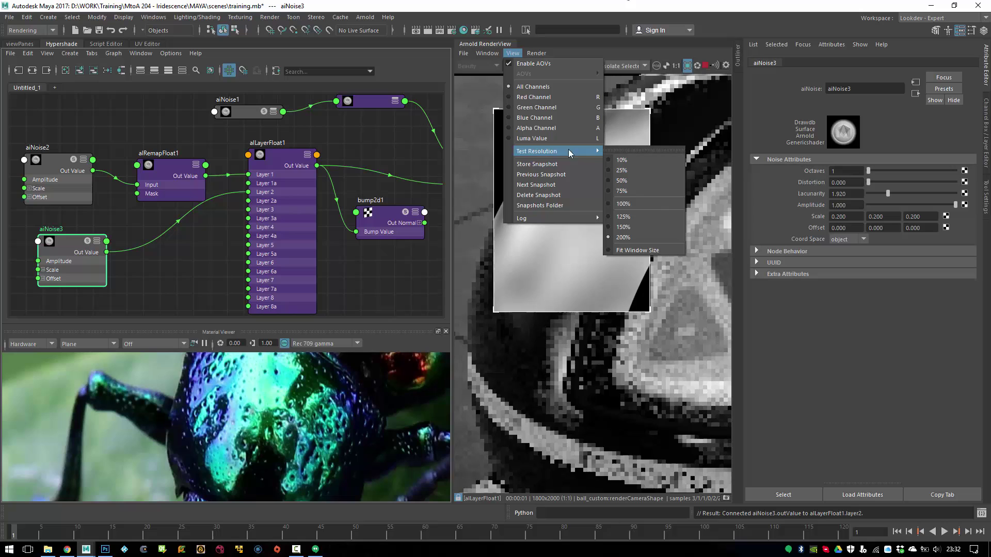
pyautogui.click(652, 203)
pyautogui.click(592, 185)
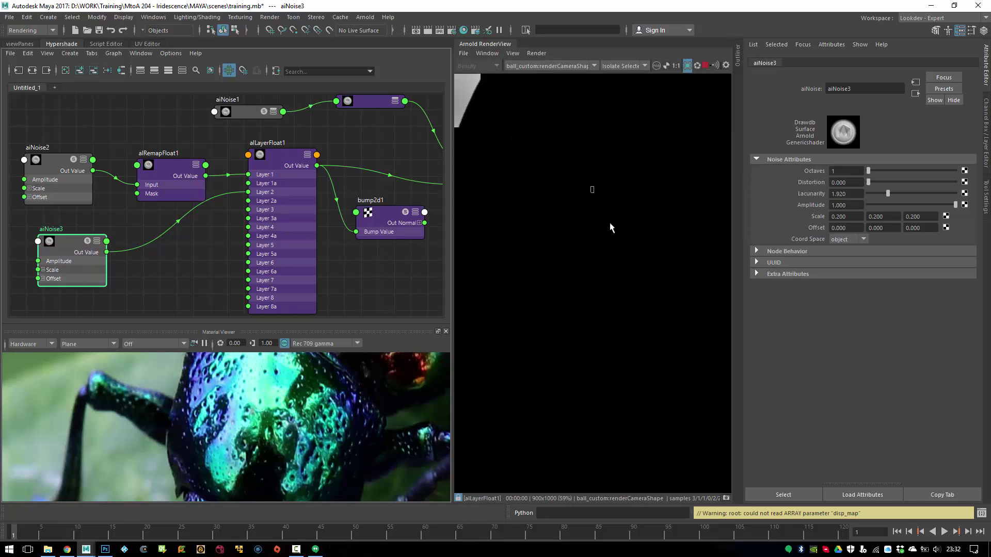
pyautogui.press('f')
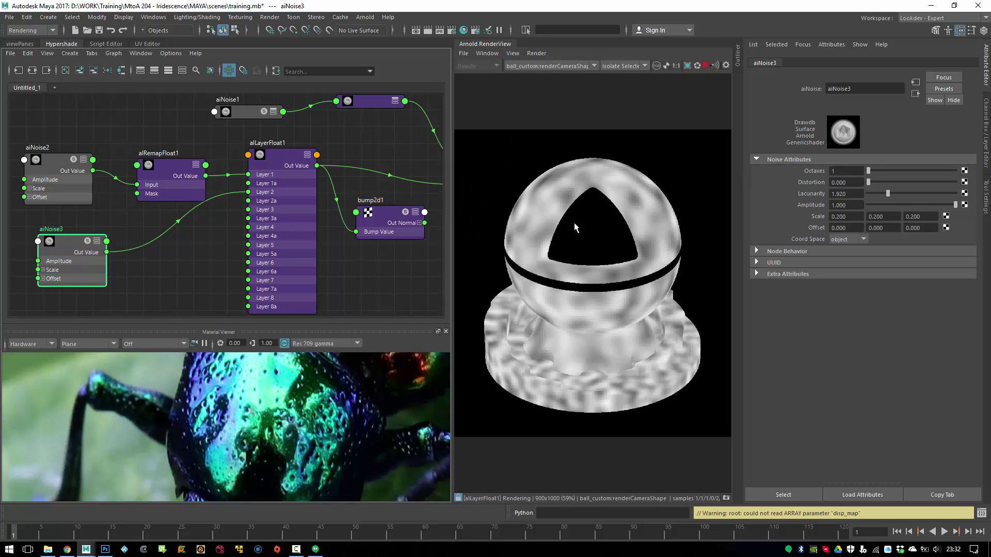
# - Set aiNoise3's Coord Space to world and its Octaves to 4
pyautogui.click(847, 239)
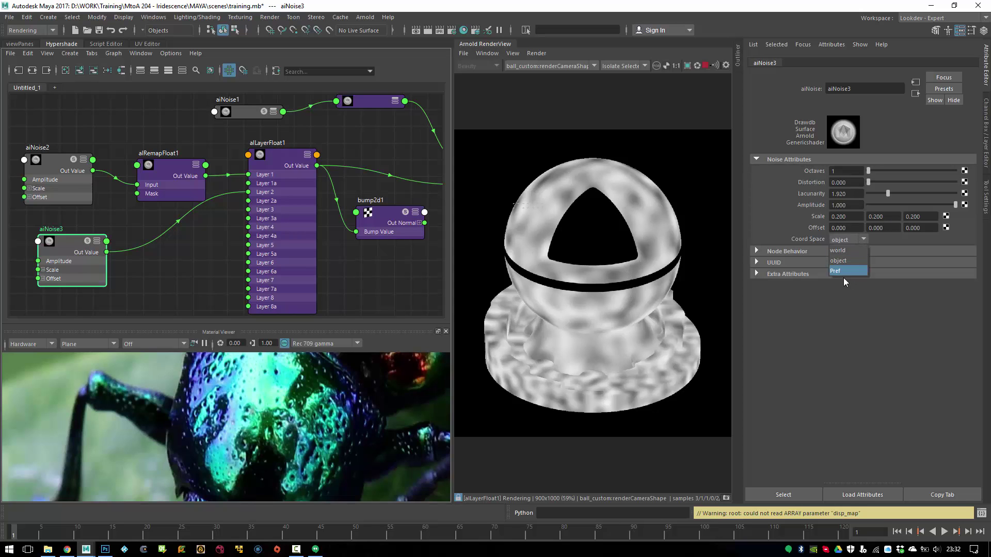
pyautogui.click(839, 253)
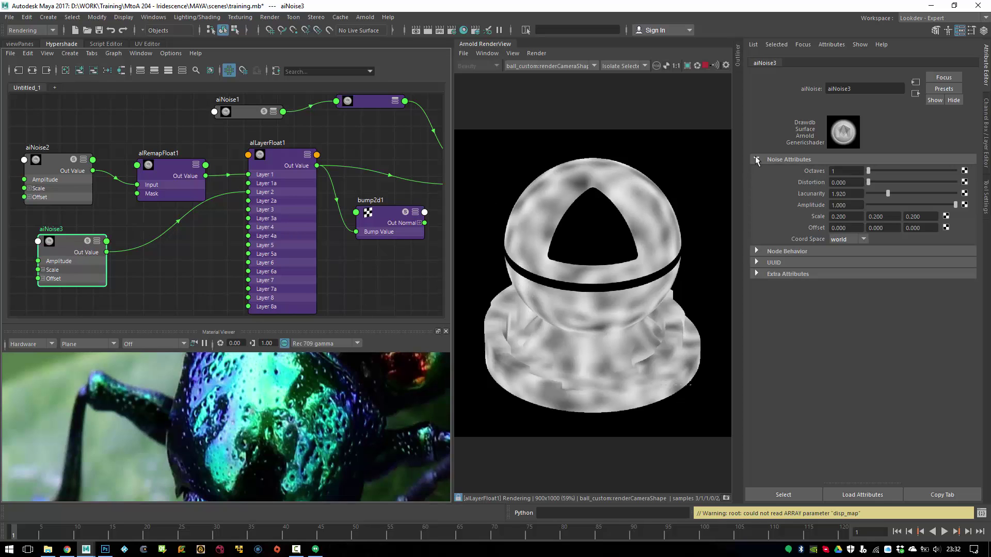
pyautogui.moveTo(869, 170); pyautogui.dragTo(911, 169)
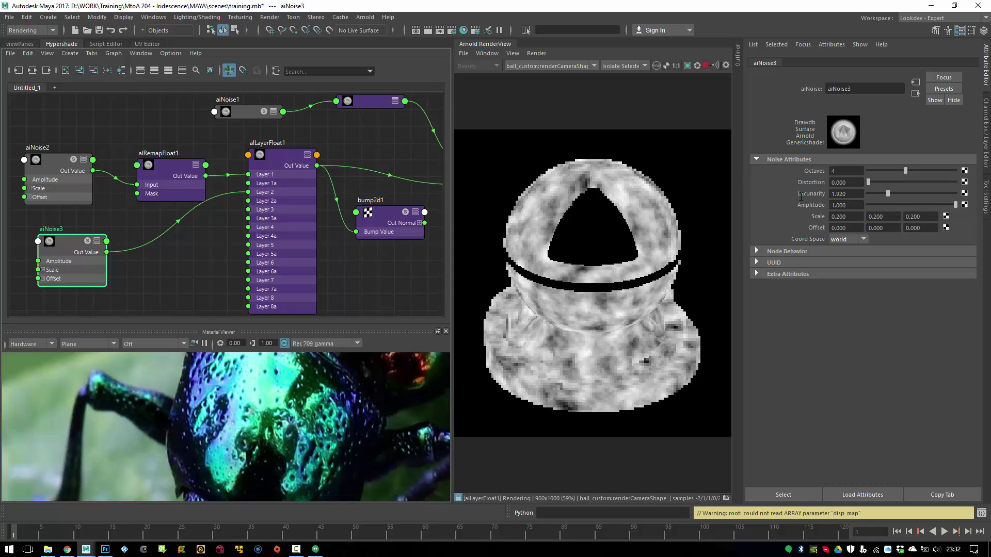
# - Lower the Alpha of Layer 2 on alLayerFloat1 to 0.4 and check the blended noise on the ball
pyautogui.click(290, 169)
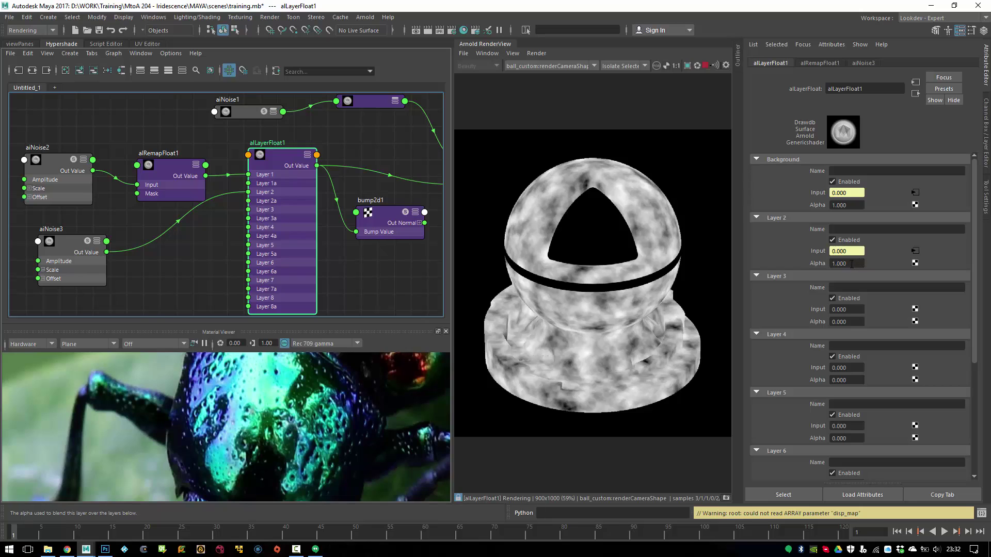
pyautogui.keyDown('ctrl'); pyautogui.moveTo(852, 263); pyautogui.dragTo(851, 261); pyautogui.keyUp('ctrl')
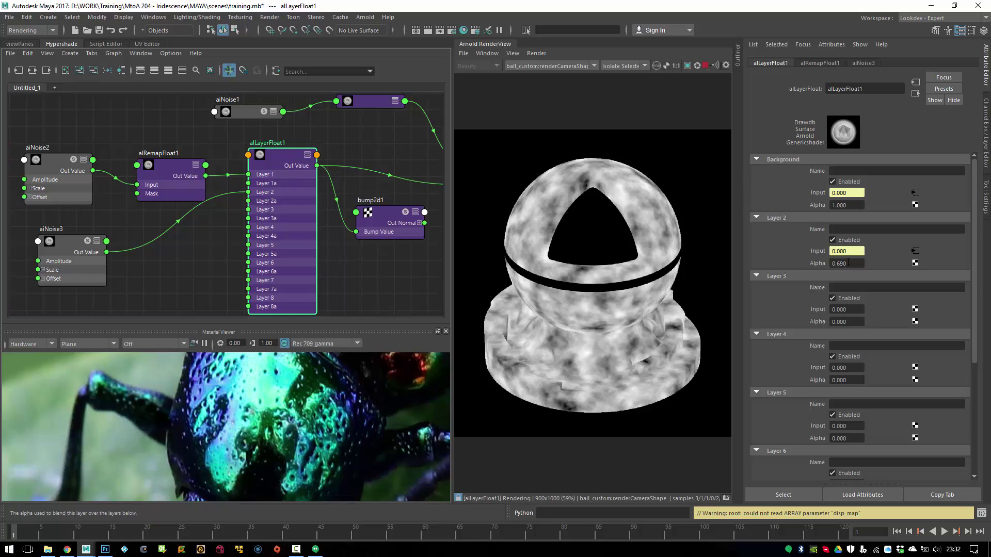
pyautogui.click(851, 264)
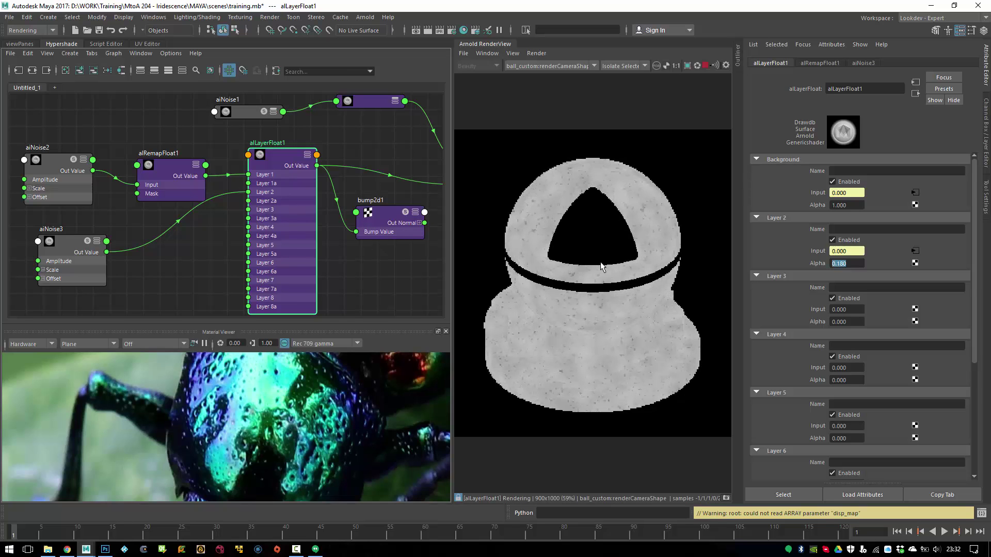
pyautogui.scroll(3, 534, 234)
pyautogui.moveTo(586, 239); pyautogui.dragTo(634, 197, button='middle')
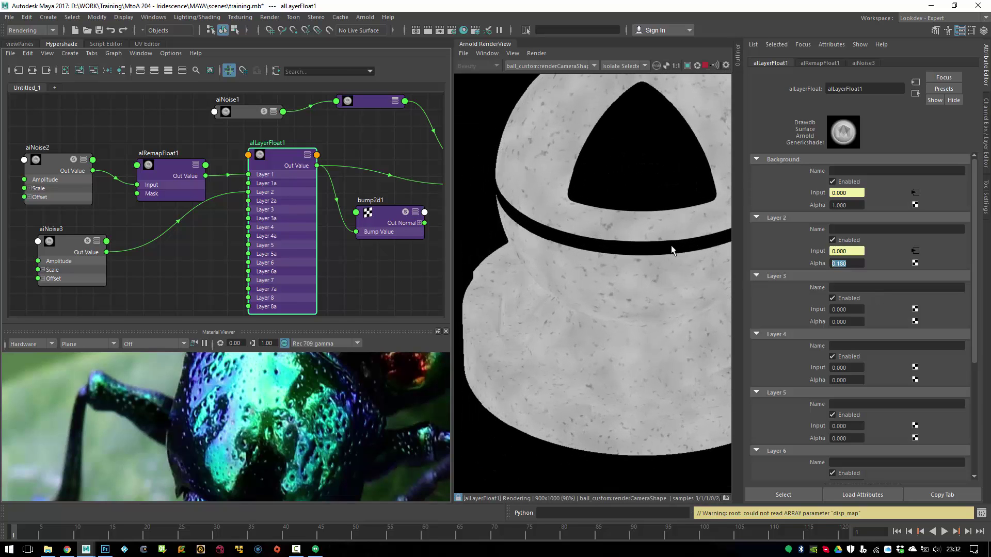
pyautogui.scroll(4, 555, 212)
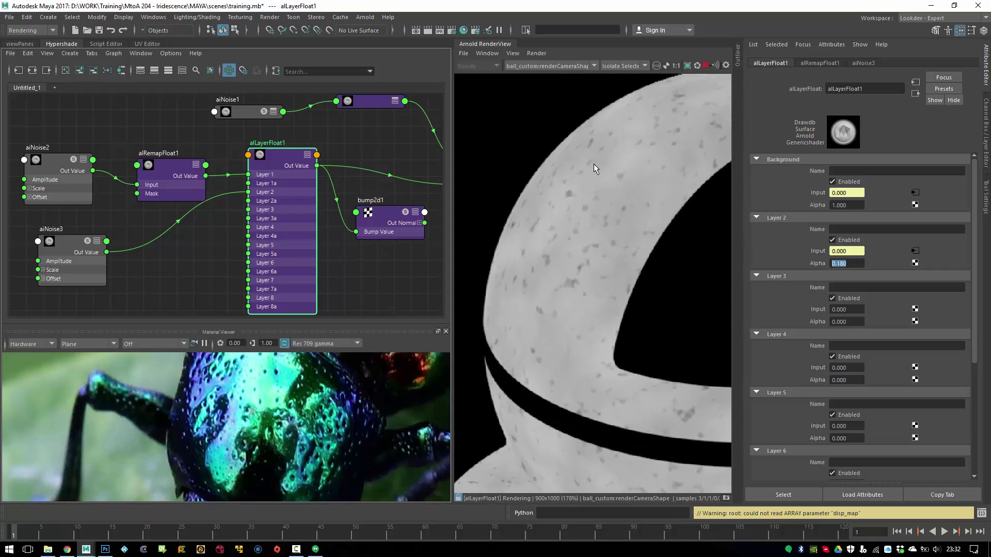
pyautogui.write('0.4')
pyautogui.press('Return')
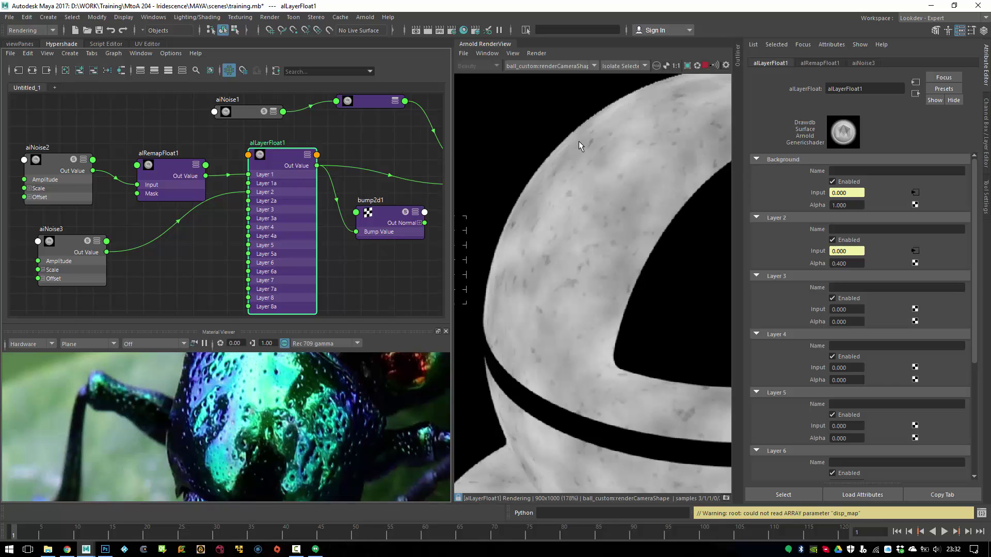
pyautogui.scroll(-1, 609, 202)
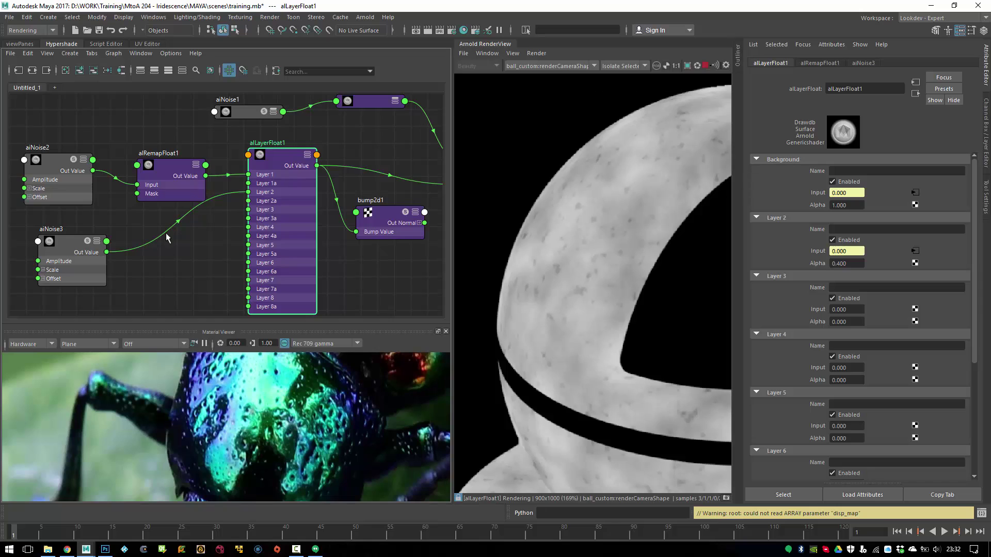
# - Duplicate aiNoise3 and feed the copy into Layer 3 of alLayerFloat1 with an Alpha of 1
pyautogui.keyDown('alt'); pyautogui.moveTo(165, 233); pyautogui.dragTo(218, 199, button='middle'); pyautogui.keyUp('alt')
pyautogui.moveTo(109, 199); pyautogui.dragTo(86, 175)
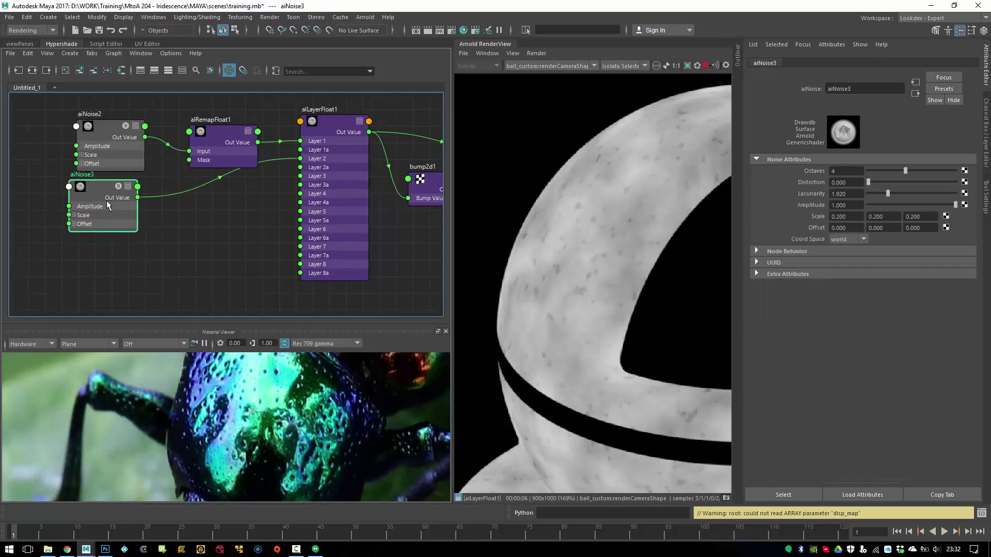
pyautogui.hotkey('ctrl', 'd')
pyautogui.moveTo(164, 276); pyautogui.dragTo(300, 176)
pyautogui.click(254, 261)
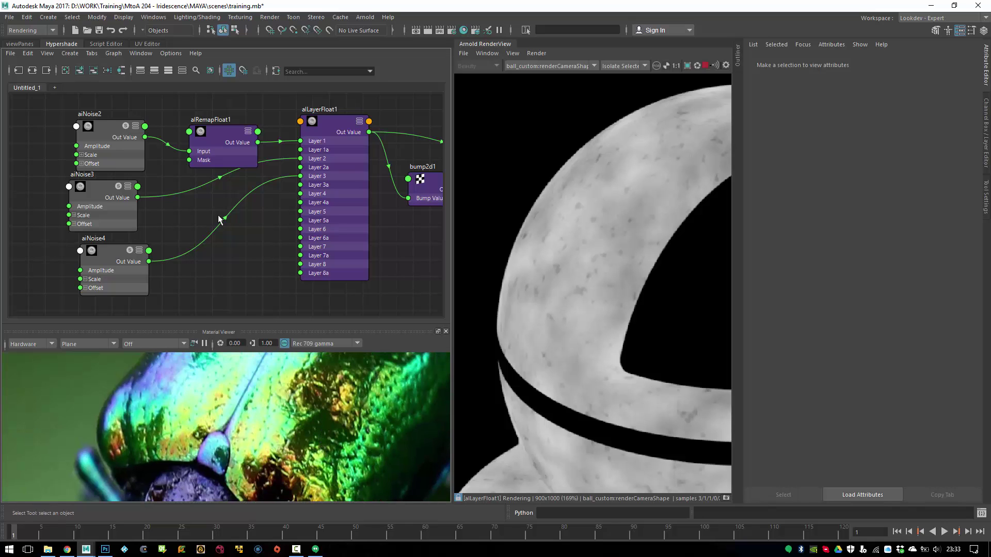
pyautogui.click(320, 205)
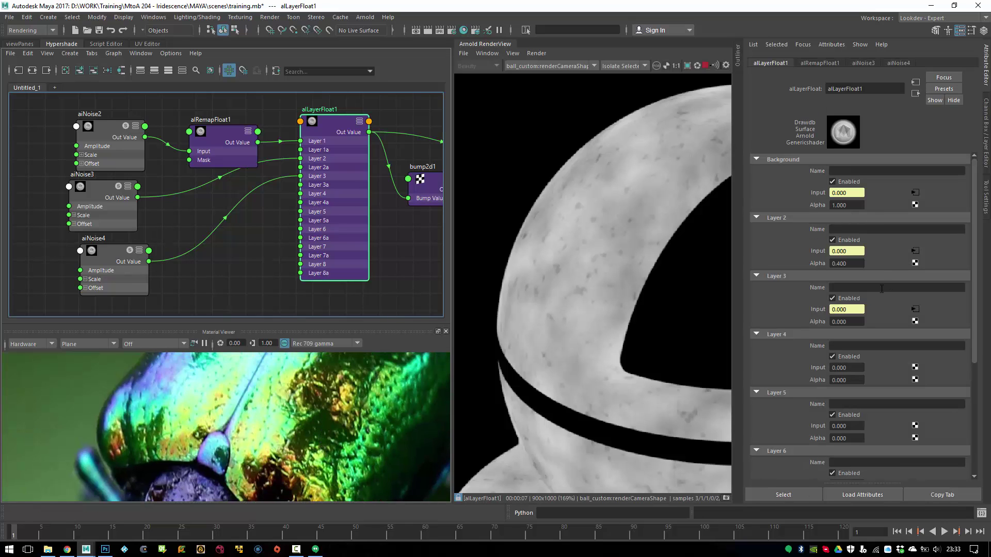
pyautogui.click(856, 321)
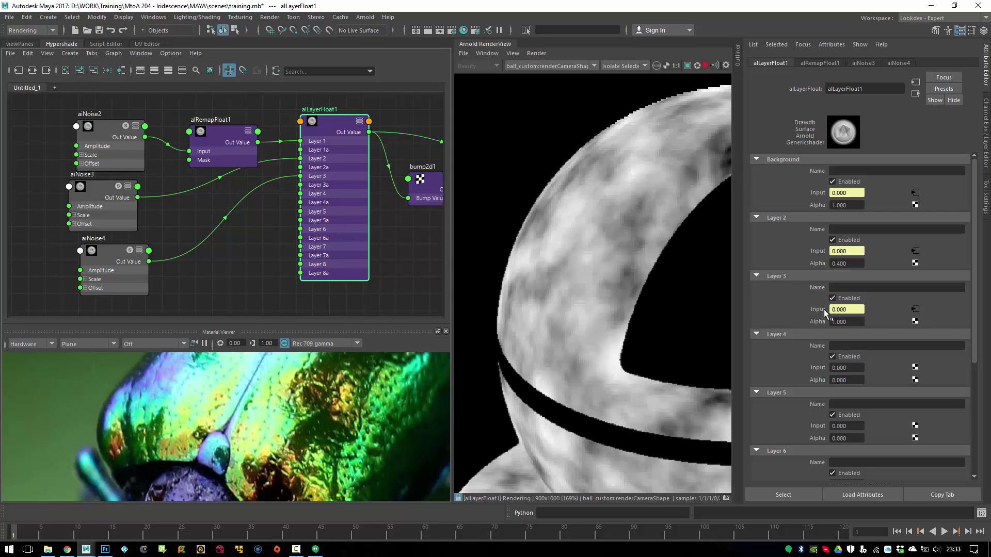
# - Save the scene, set aiNoise4's Distortion to 3.593 and inspect the pattern on the ball
pyautogui.click(132, 216)
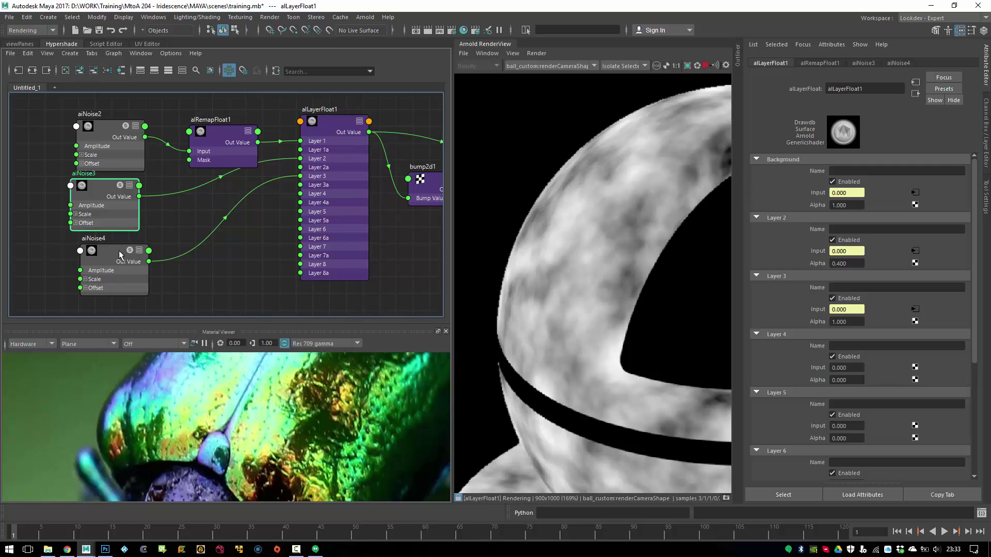
pyautogui.click(125, 248)
pyautogui.hotkey('ctrl', 's')
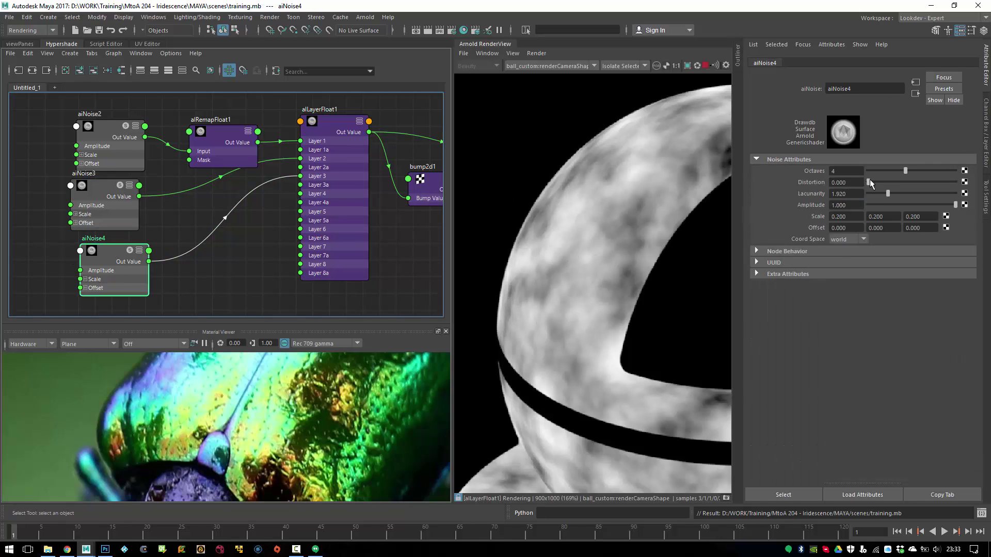
pyautogui.moveTo(884, 183); pyautogui.dragTo(898, 184)
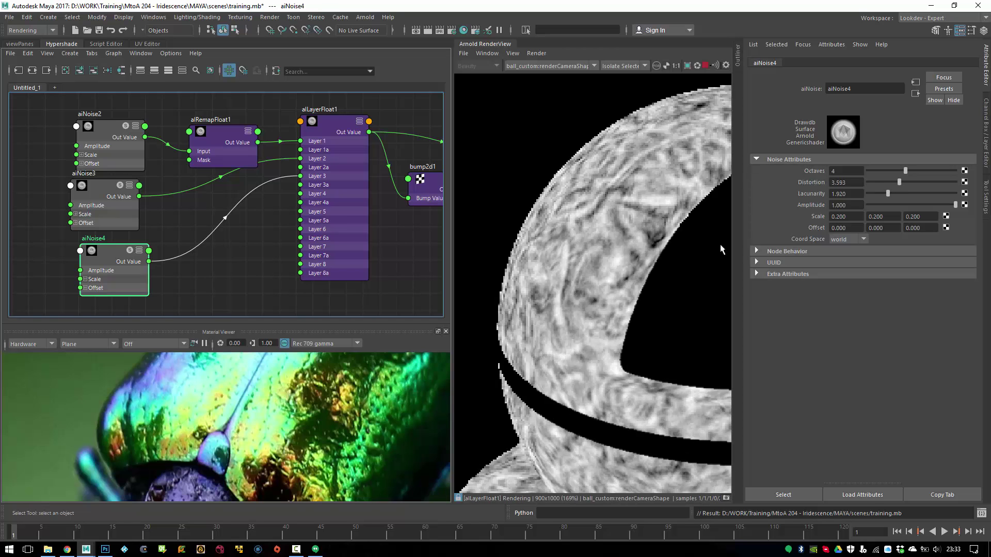
pyautogui.click(658, 242)
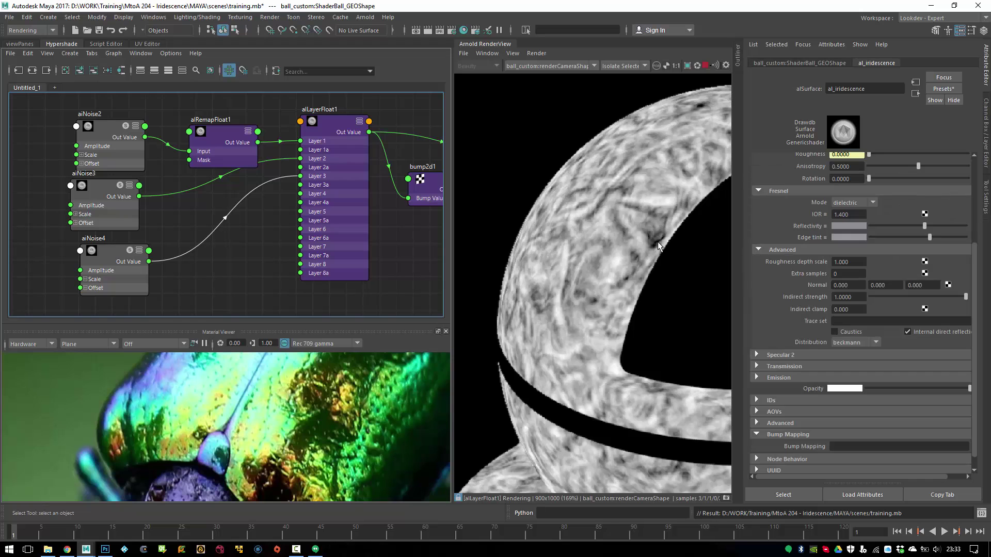
pyautogui.scroll(-1, 622, 200)
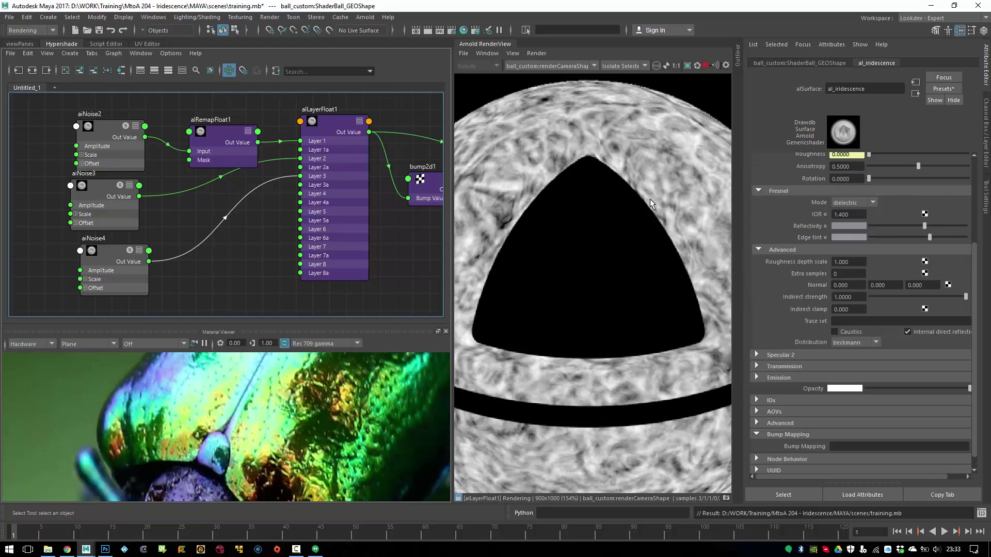
pyautogui.moveTo(586, 308); pyautogui.dragTo(632, 113, button='middle')
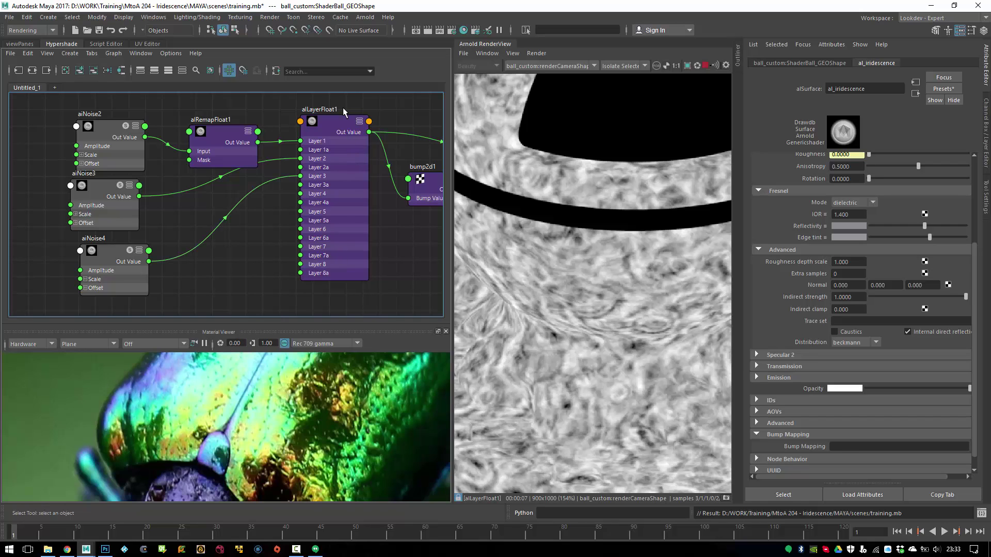
# - Lower the Alpha of Layer 3 on alLayerFloat1 to 0.28 and check the blend on the ball
pyautogui.moveTo(342, 120); pyautogui.dragTo(351, 126)
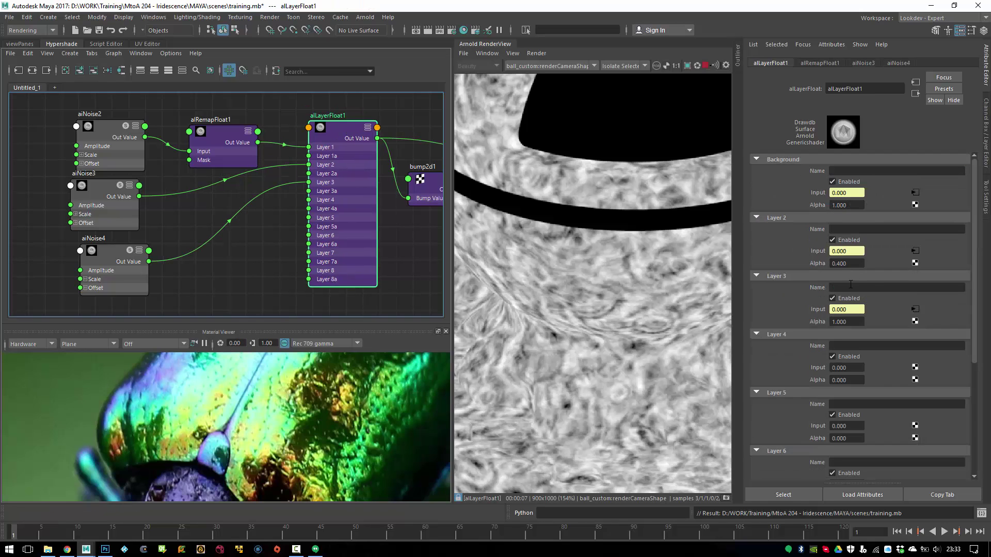
pyautogui.keyDown('ctrl'); pyautogui.moveTo(858, 319); pyautogui.dragTo(822, 324); pyautogui.keyUp('ctrl')
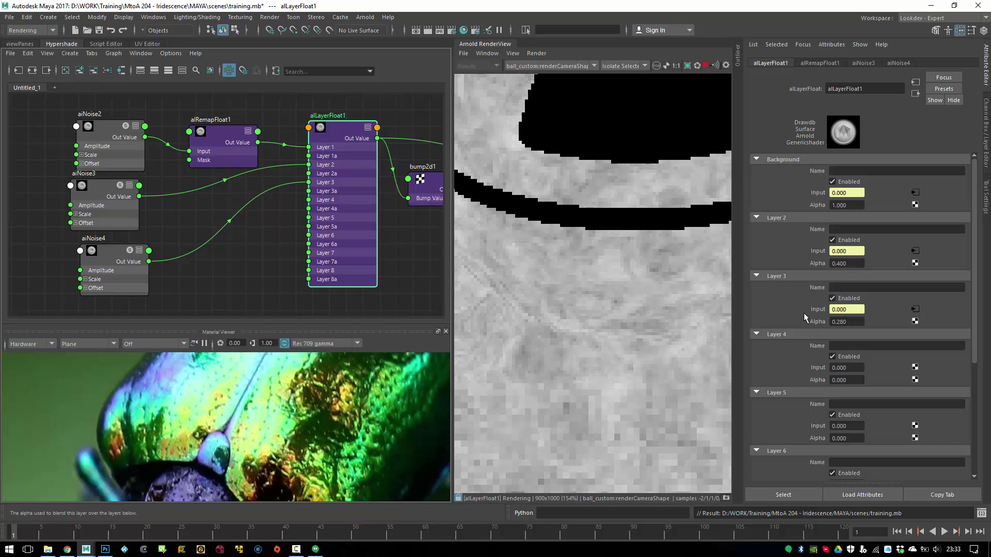
pyautogui.moveTo(537, 116); pyautogui.dragTo(628, 258, button='middle')
pyautogui.scroll(-1, 627, 259)
pyautogui.moveTo(625, 136); pyautogui.dragTo(648, 210, button='middle')
pyautogui.scroll(3, 674, 192)
pyautogui.scroll(2, 699, 279)
pyautogui.moveTo(568, 176); pyautogui.dragTo(655, 243, button='middle')
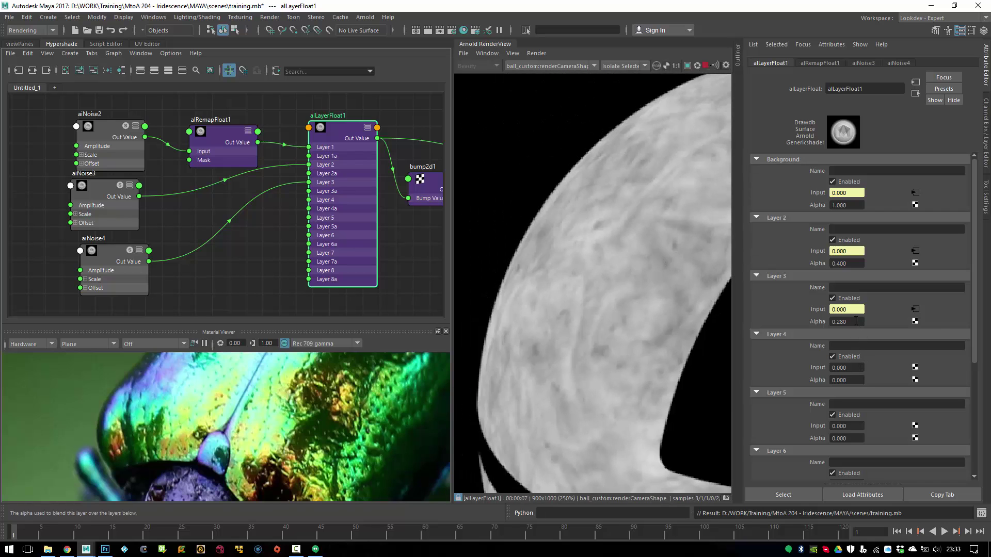
# - Reduce the Alpha of Layer 3 to 0.14 and inspect the ball's surface around the triangular opening
pyautogui.keyDown('ctrl'); pyautogui.moveTo(857, 320); pyautogui.dragTo(849, 320); pyautogui.keyUp('ctrl')
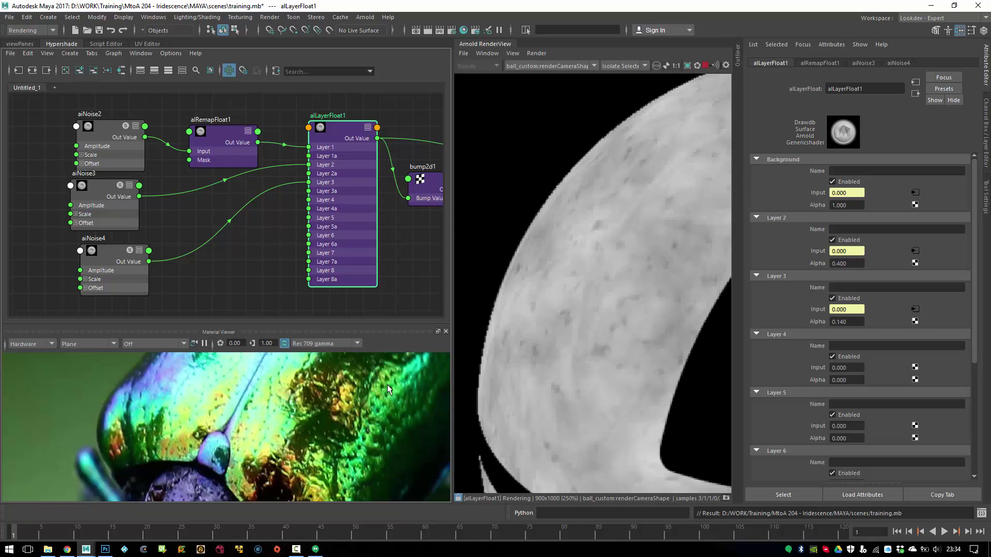
pyautogui.keyDown('alt'); pyautogui.moveTo(691, 157); pyautogui.dragTo(599, 163); pyautogui.keyUp('alt')
pyautogui.keyDown('alt'); pyautogui.moveTo(646, 233); pyautogui.dragTo(646, 195); pyautogui.keyUp('alt')
# - Disable the three connected layers of alLayerFloat1, then re-enable them one at a time to compare each noise's contribution
pyautogui.click(848, 181)
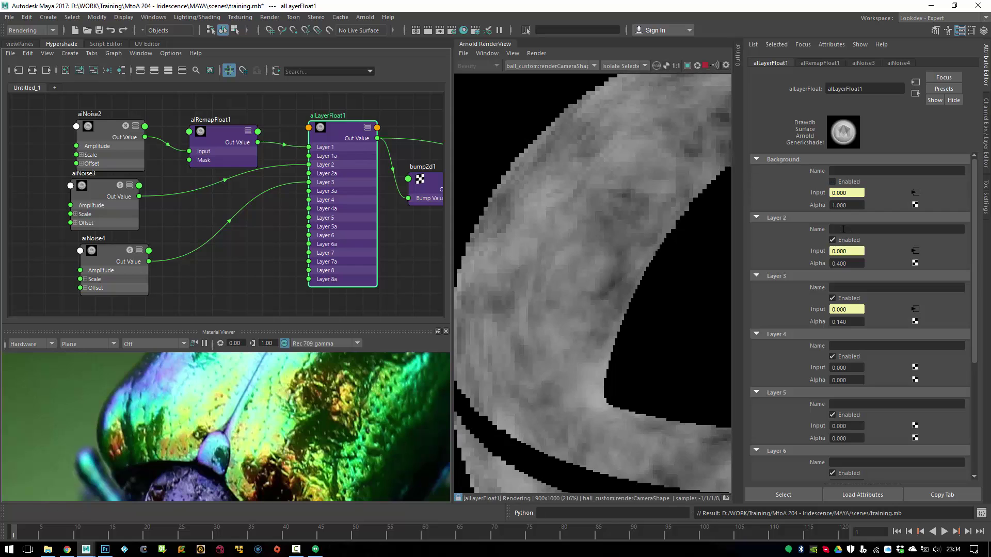
pyautogui.click(841, 240)
pyautogui.click(844, 296)
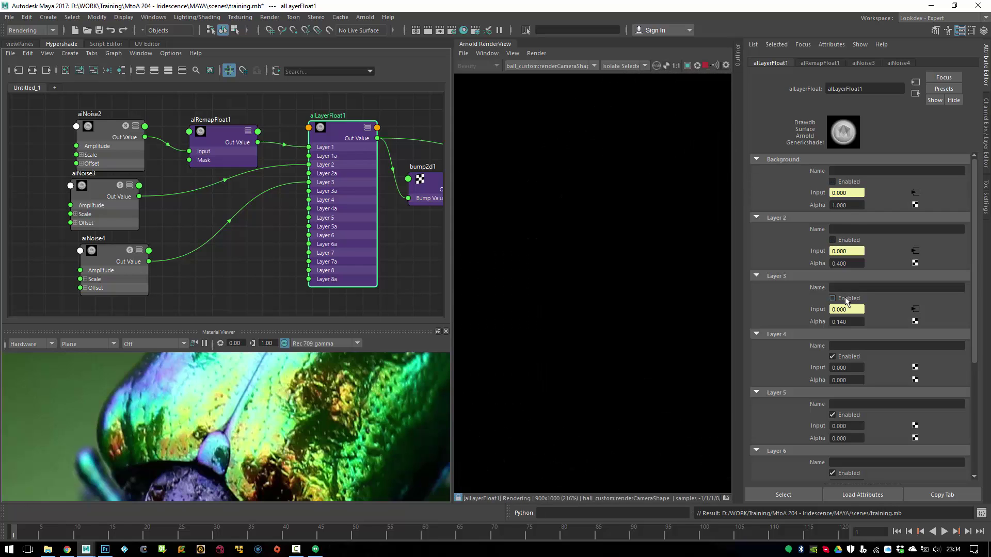
pyautogui.click(836, 181)
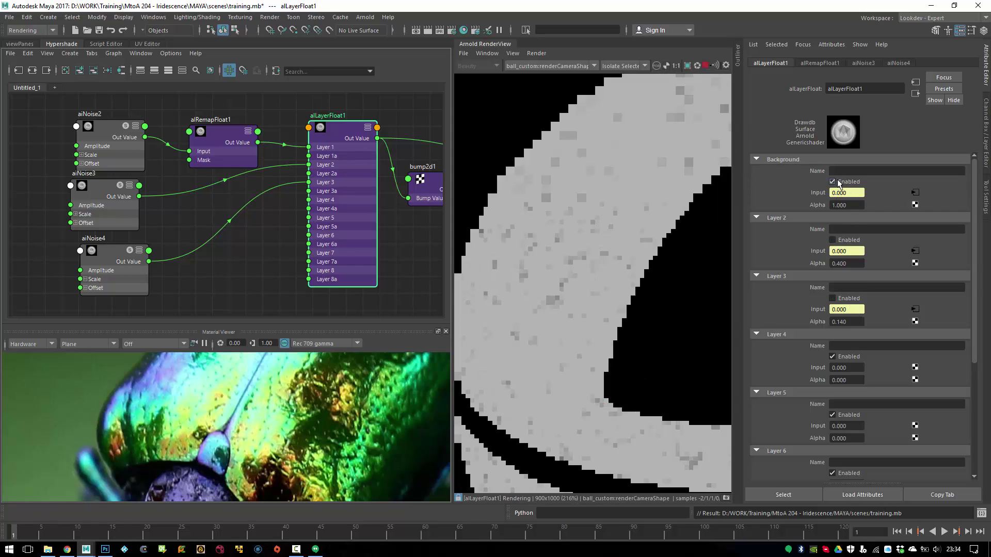
pyautogui.click(844, 241)
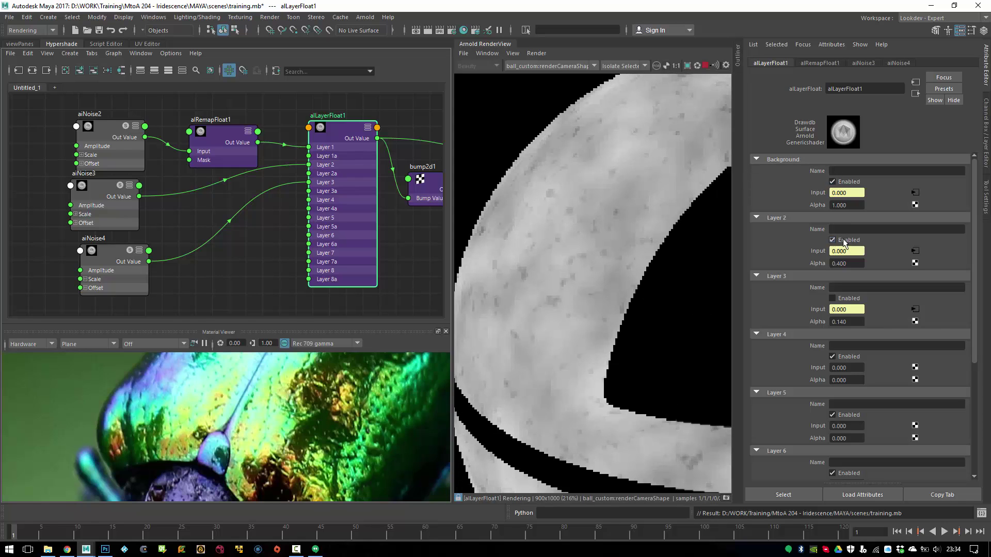
pyautogui.click(850, 299)
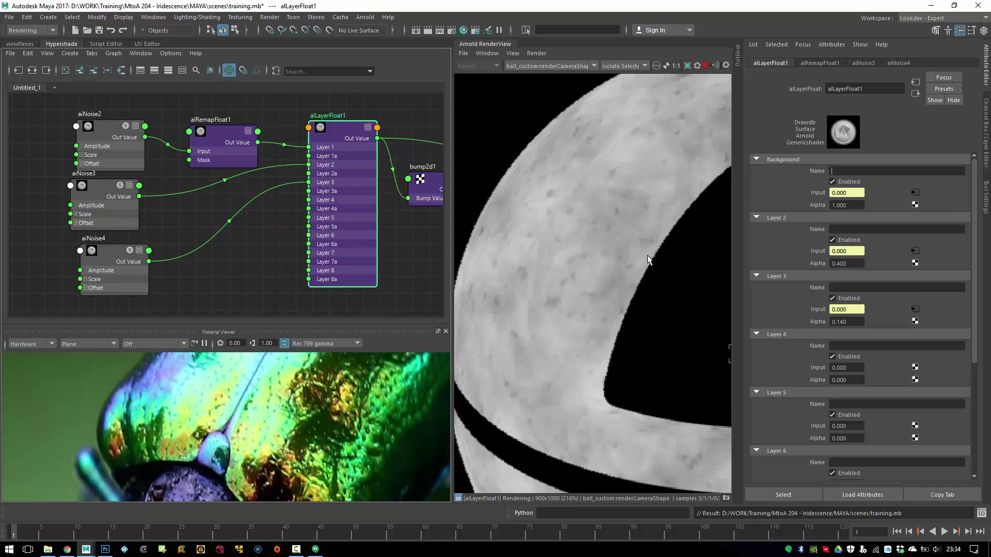
pyautogui.scroll(-2, 580, 189)
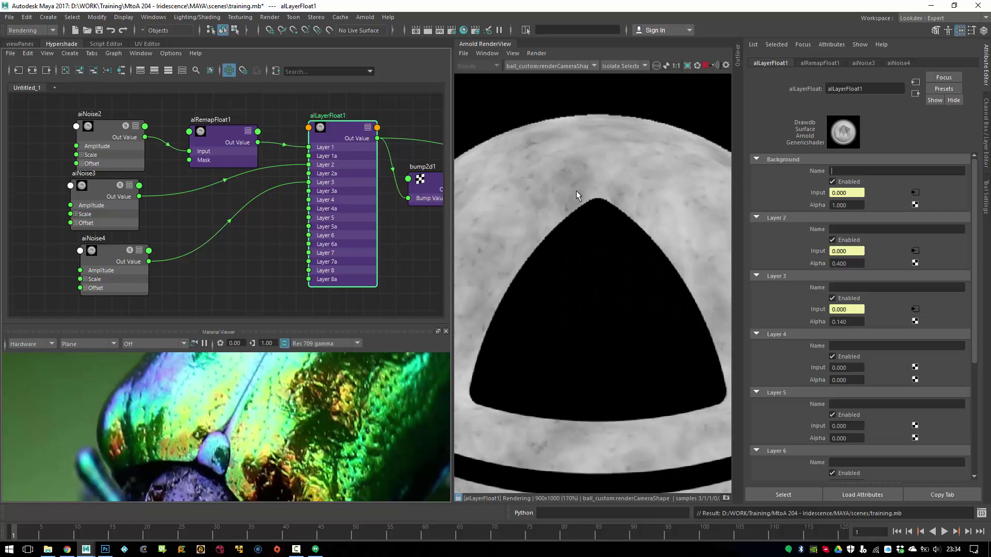
# - Switch the render from the isolated node back to Shading mode and show it at 1:1 size
pyautogui.click(624, 63)
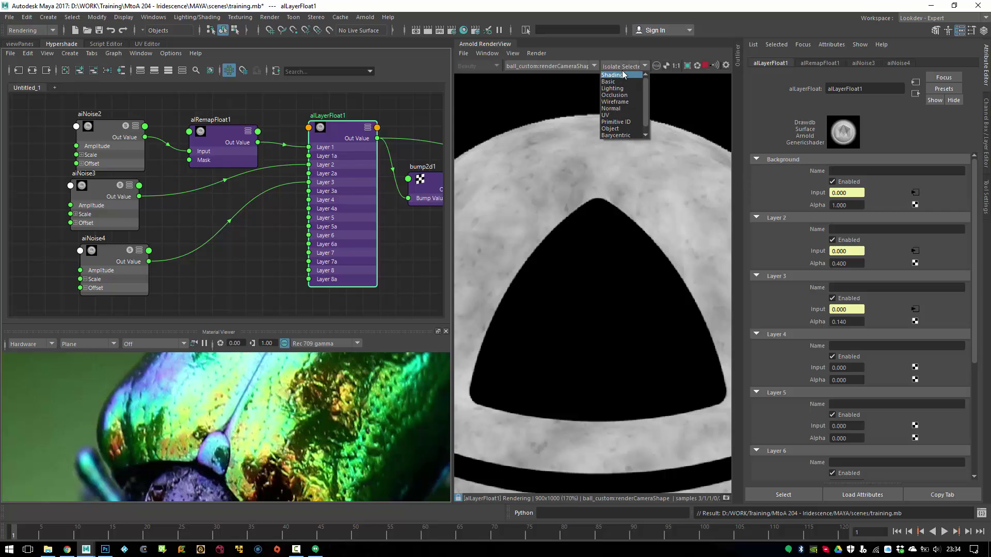
pyautogui.click(619, 125)
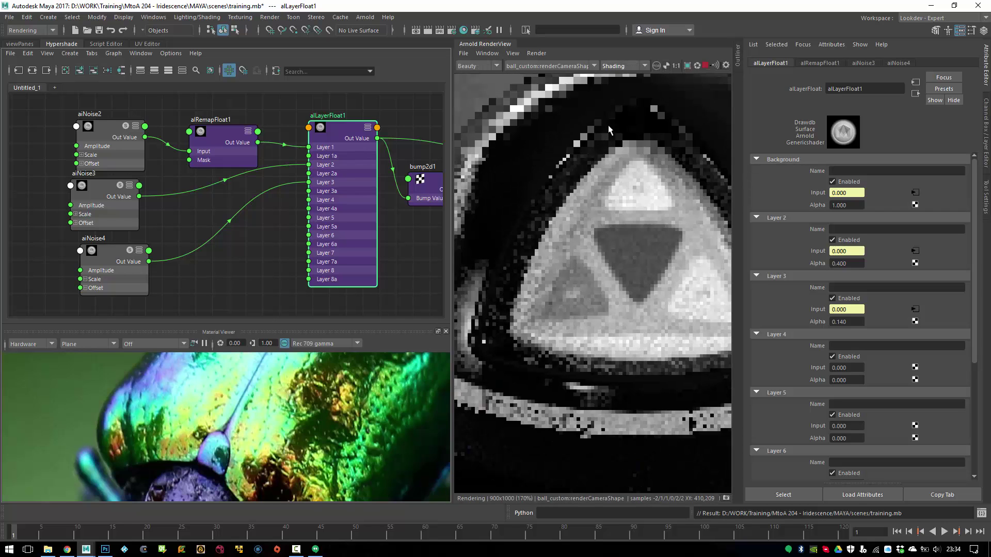
pyautogui.click(675, 66)
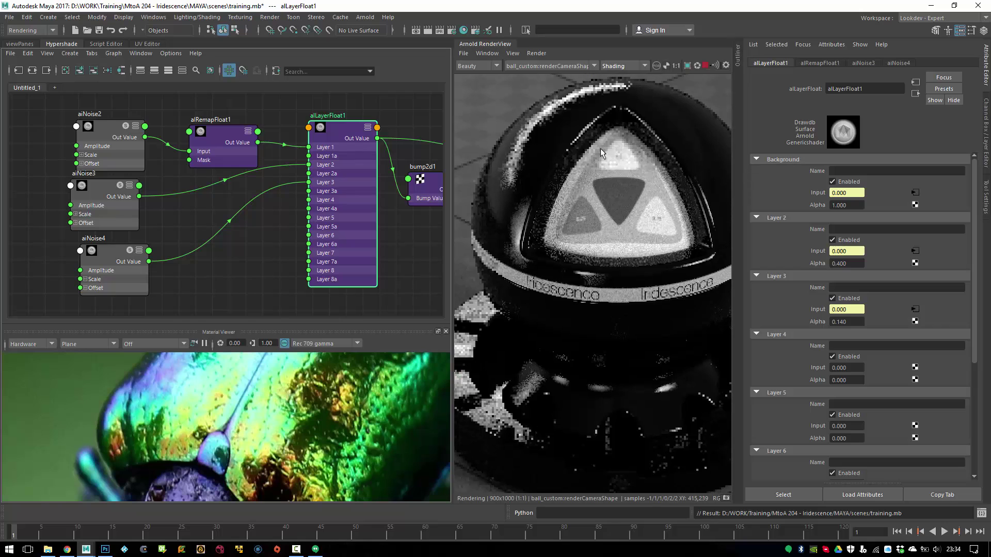
pyautogui.click(404, 250)
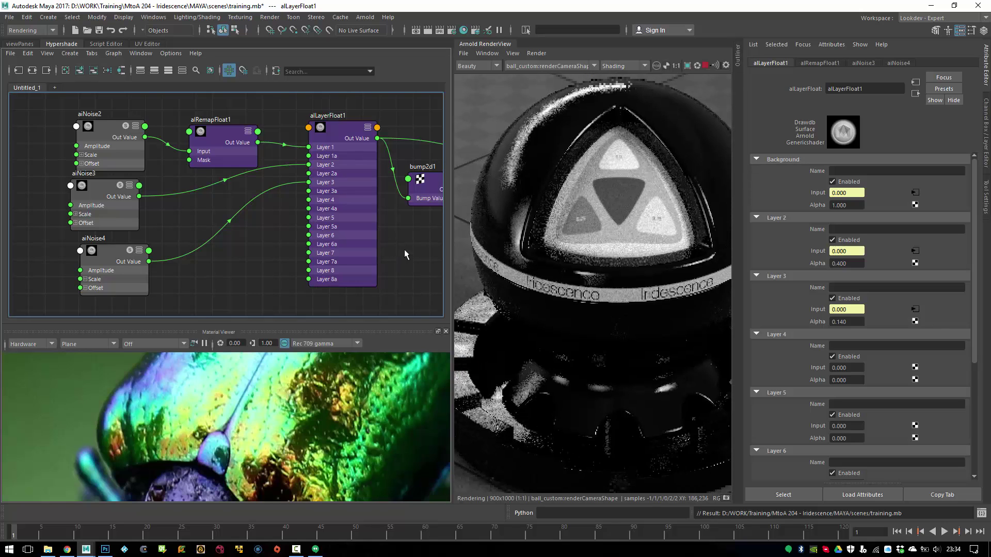
pyautogui.click(537, 54)
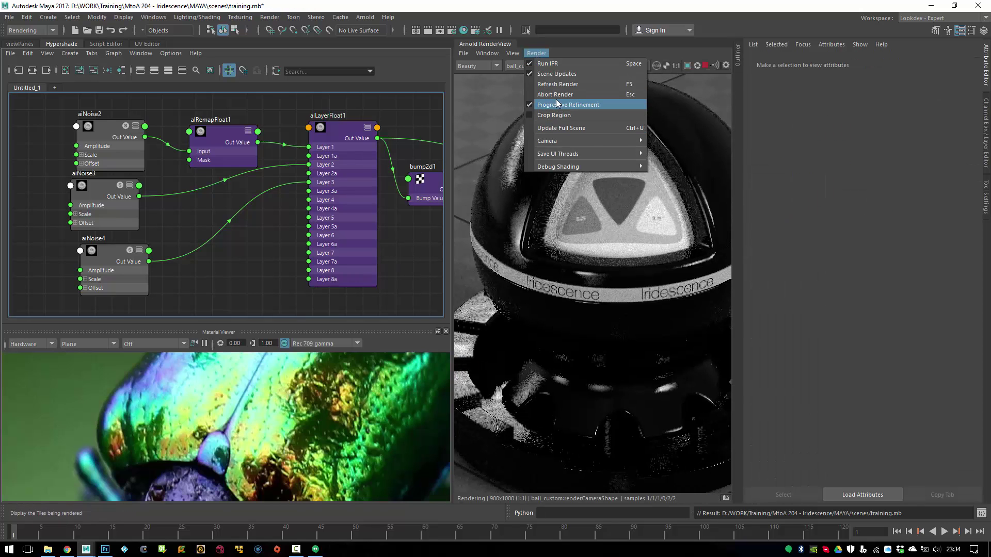
pyautogui.click(554, 98)
# - Connect bump2d1 to the Bump Mapping attribute of the al_iridescence shader
pyautogui.keyDown('alt'); pyautogui.moveTo(333, 246); pyautogui.dragTo(224, 254, button='middle'); pyautogui.keyUp('alt')
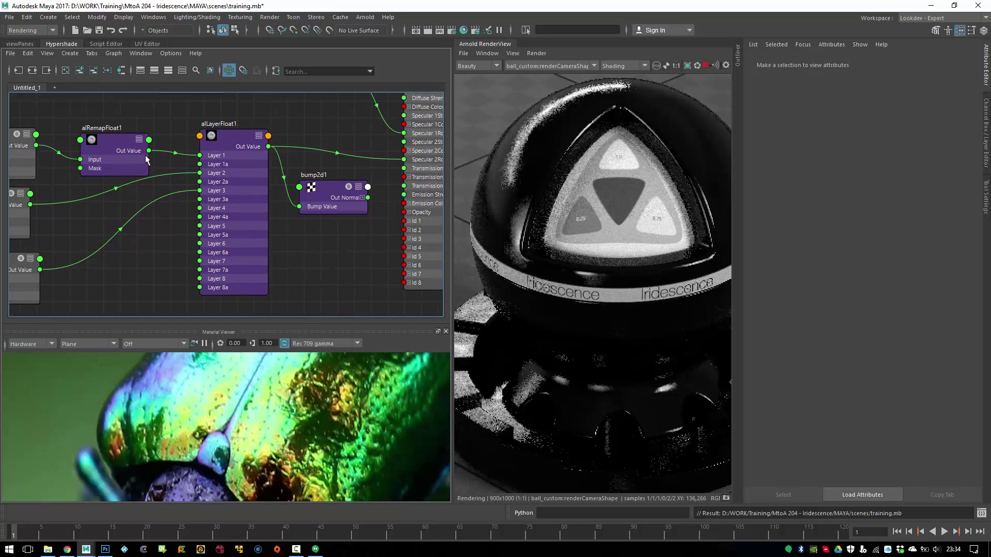
pyautogui.keyDown('alt'); pyautogui.moveTo(234, 172); pyautogui.dragTo(130, 171, button='middle'); pyautogui.keyUp('alt')
pyautogui.keyDown('alt'); pyautogui.moveTo(253, 192); pyautogui.dragTo(215, 187, button='middle'); pyautogui.keyUp('alt')
pyautogui.click(281, 201)
pyautogui.scroll(-1, 815, 361)
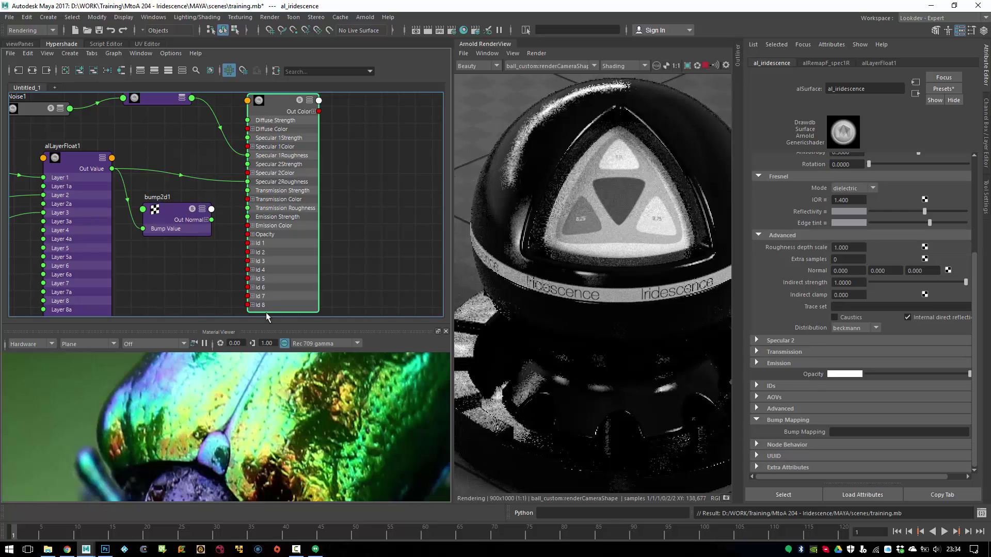
pyautogui.moveTo(174, 217); pyautogui.dragTo(794, 430, button='middle')
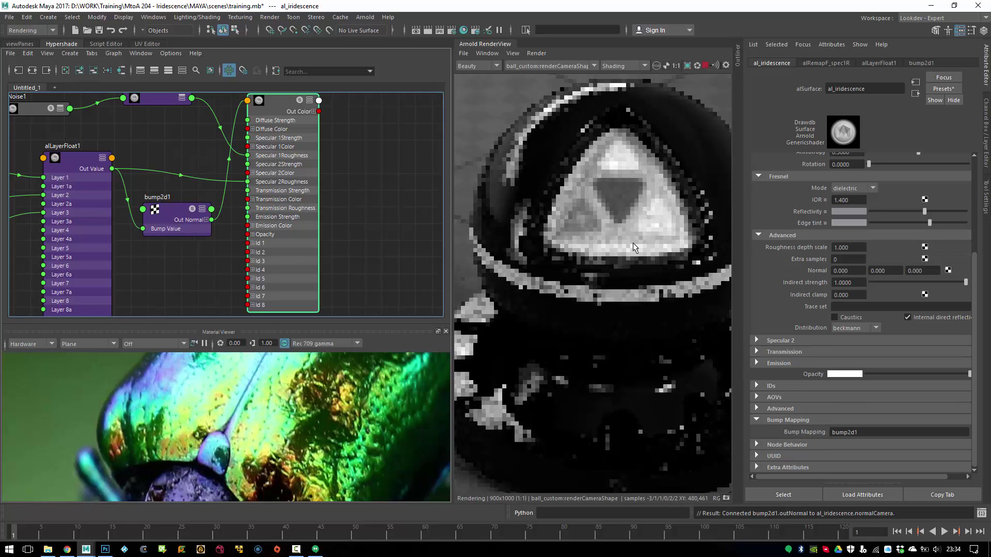
# - Update the full scene and restrict the render to a crop region on the upper-left part of the ball
pyautogui.click(536, 54)
pyautogui.click(559, 129)
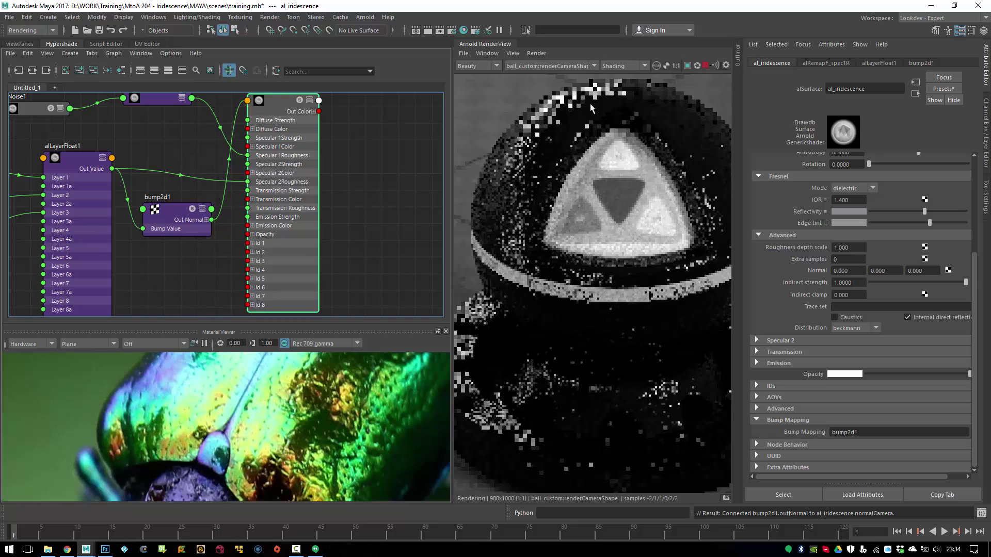
pyautogui.moveTo(523, 148); pyautogui.dragTo(579, 171, button='middle')
pyautogui.keyDown('shift'); pyautogui.moveTo(512, 115); pyautogui.dragTo(631, 256); pyautogui.keyUp('shift')
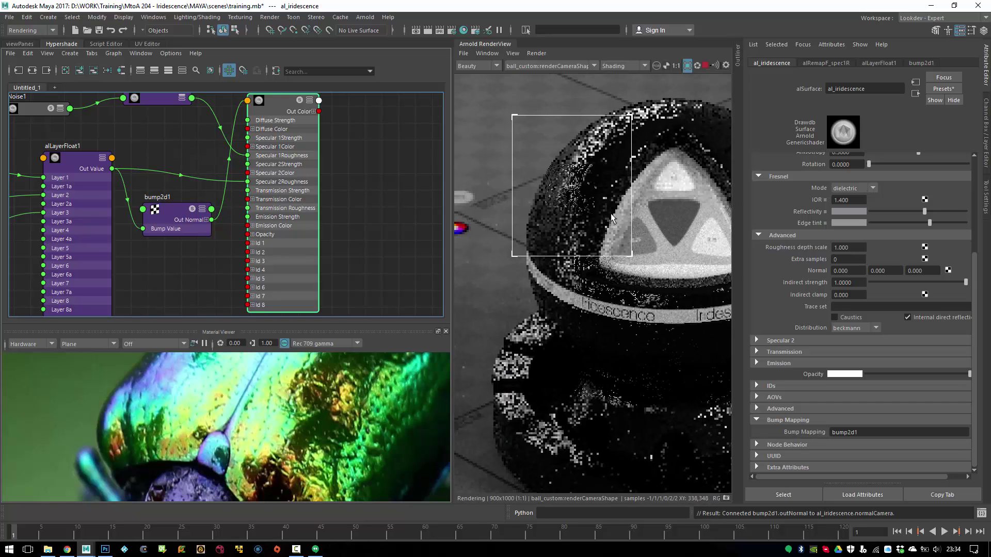
pyautogui.click(676, 67)
pyautogui.moveTo(536, 151); pyautogui.dragTo(616, 227, button='middle')
pyautogui.scroll(2, 652, 181)
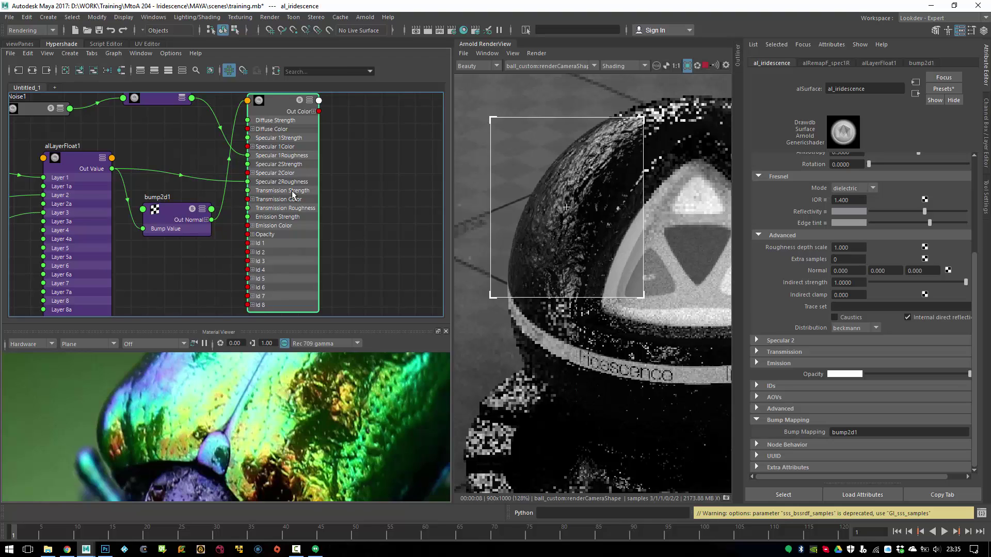
# - Set the Alpha of Layer 2 on alLayerFloat1 to 0.2
pyautogui.click(166, 230)
pyautogui.moveTo(856, 177); pyautogui.dragTo(784, 160)
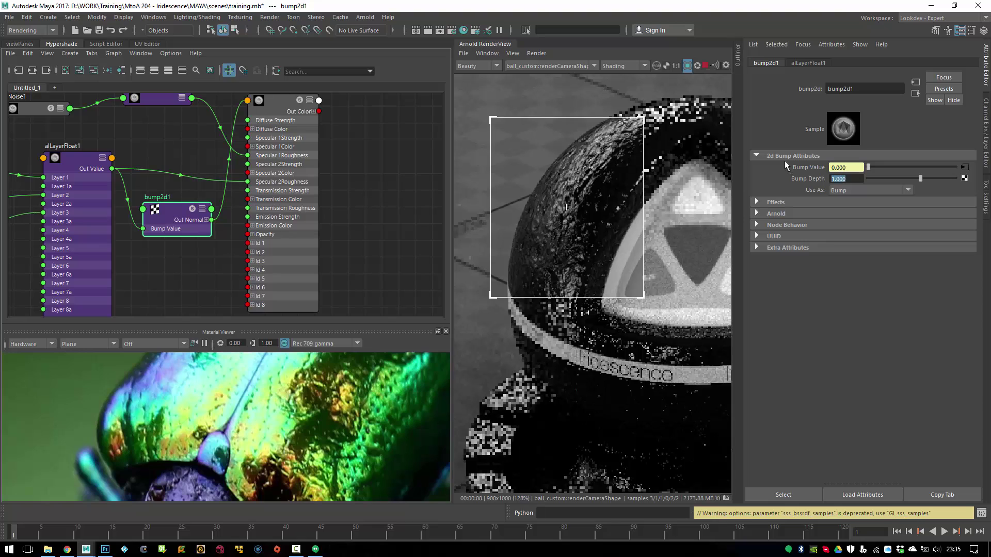
pyautogui.click(83, 171)
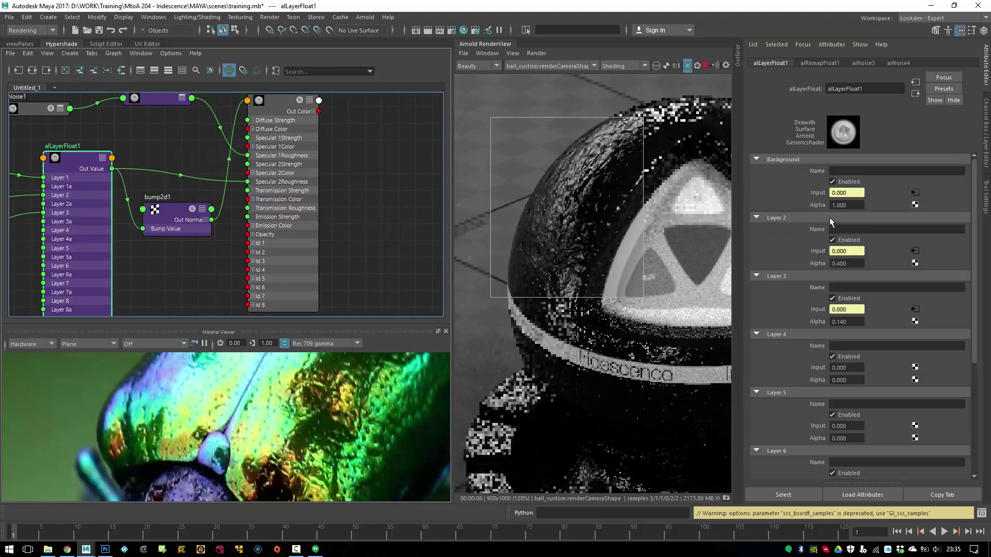
pyautogui.moveTo(838, 263); pyautogui.dragTo(857, 263)
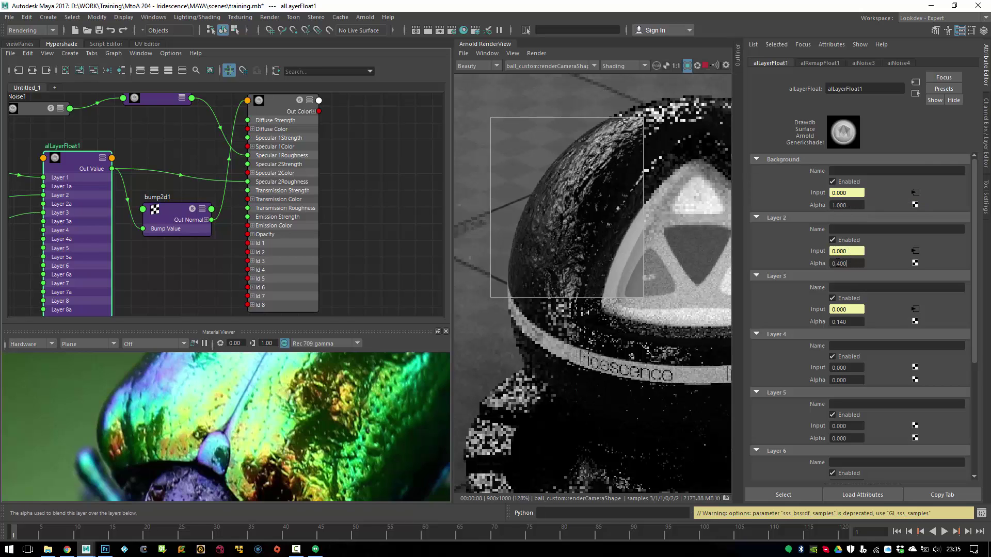
pyautogui.press('Return')
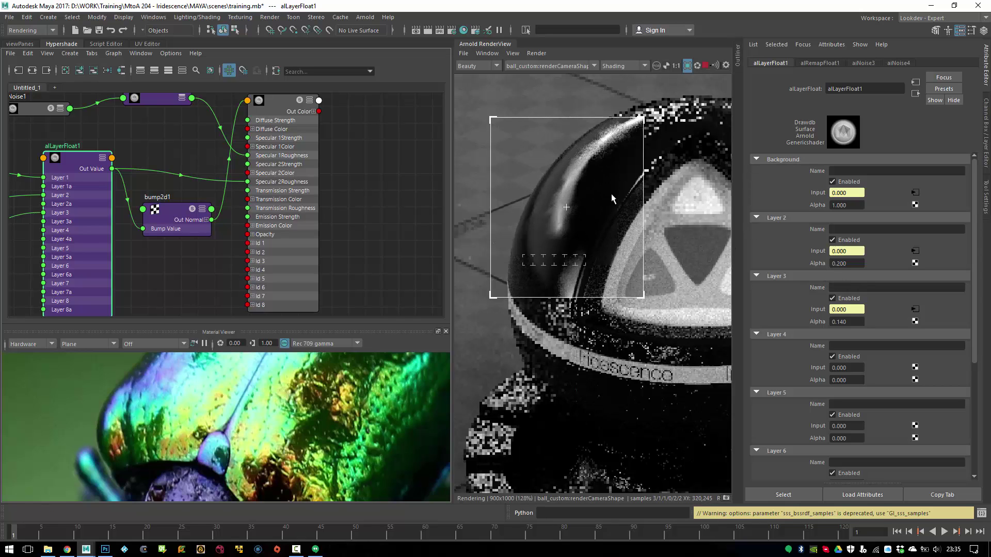
# - Set the Alpha of Layer 3 on alLayerFloat1 to 0.1 and update the full scene in the render
pyautogui.moveTo(840, 322); pyautogui.dragTo(860, 323)
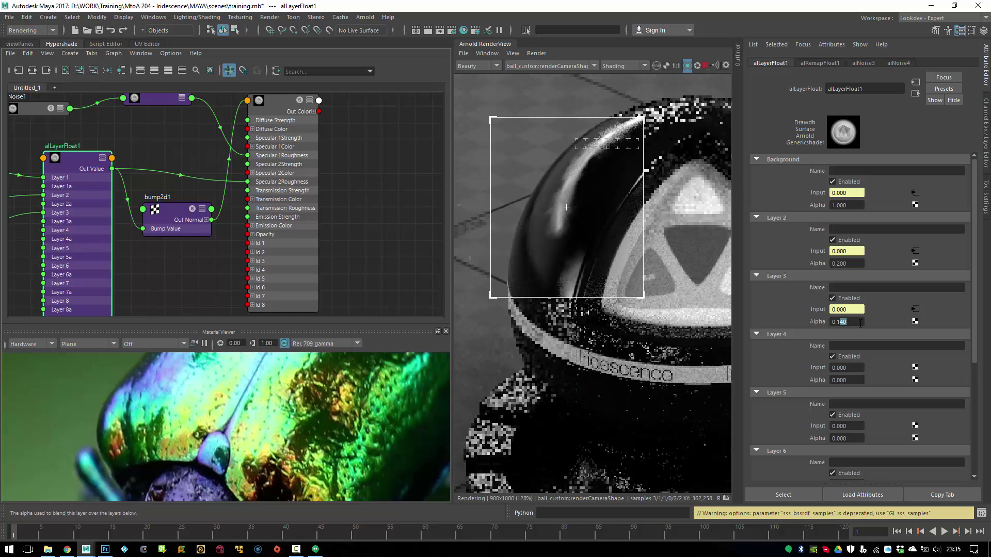
pyautogui.press('Return')
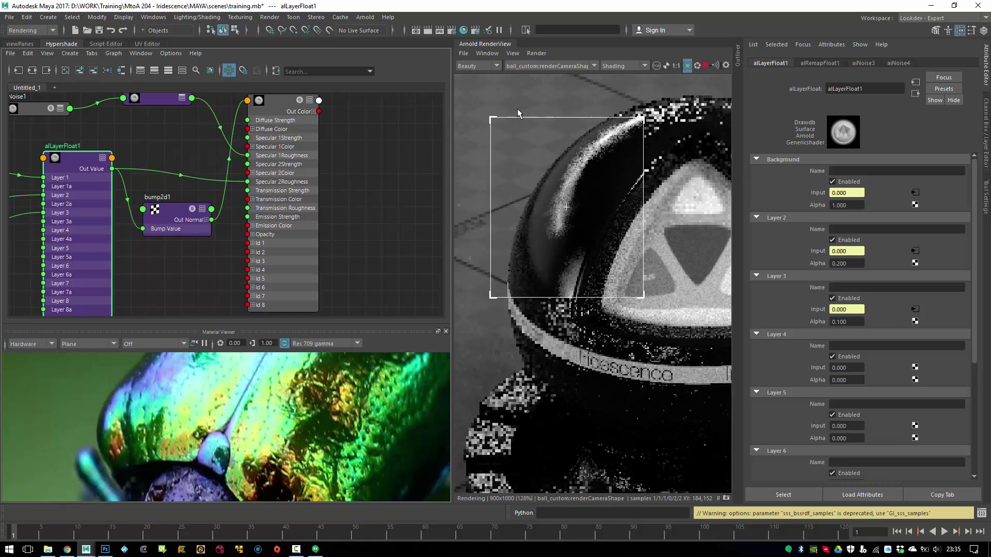
pyautogui.click(536, 53)
pyautogui.click(551, 128)
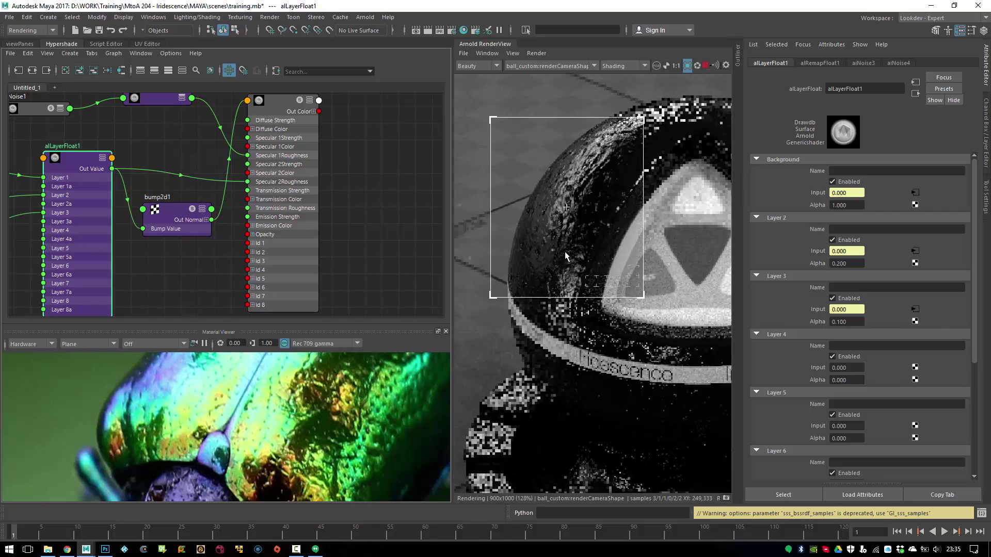
# - Check the bump on the ball's base in the render, then place the crop region over the upper-left part of the ball
pyautogui.moveTo(602, 298); pyautogui.dragTo(522, 181, button='middle')
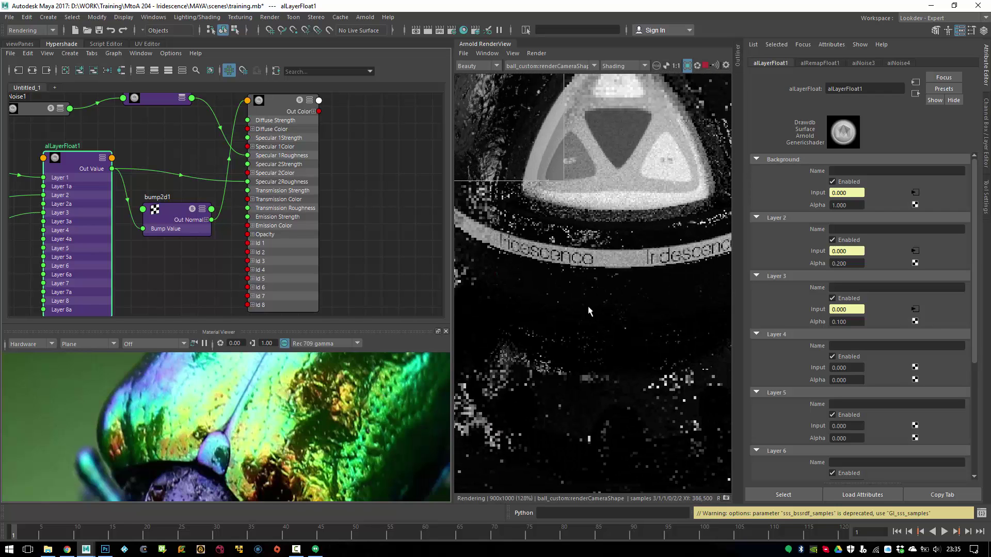
pyautogui.moveTo(589, 311); pyautogui.dragTo(727, 219, button='middle')
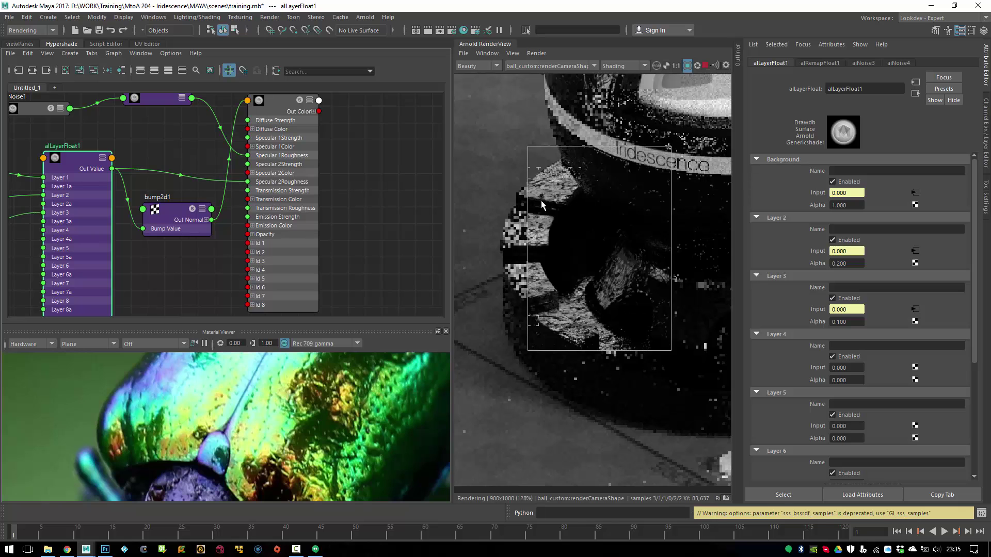
pyautogui.moveTo(693, 86); pyautogui.dragTo(621, 274, button='middle')
pyautogui.moveTo(585, 124); pyautogui.dragTo(454, 365)
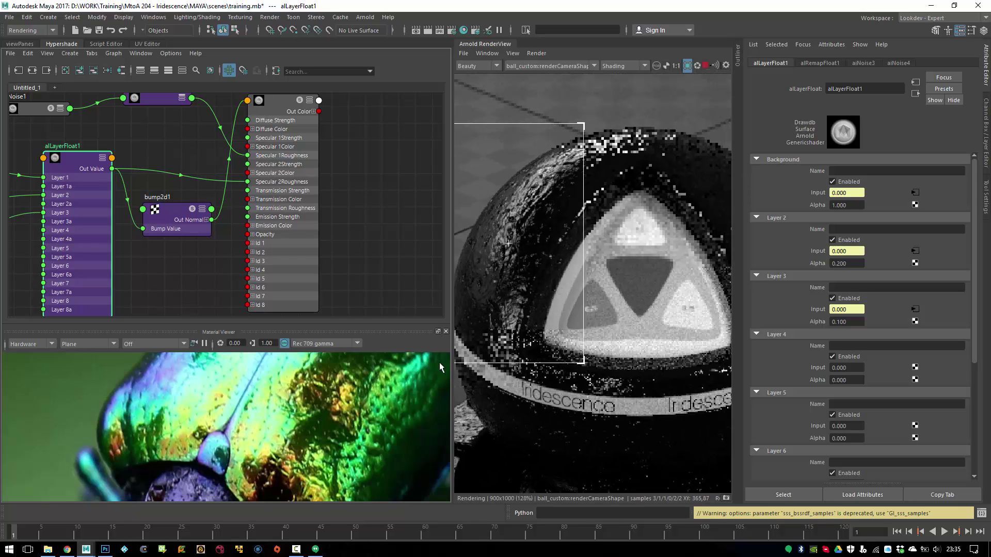
# - Deselect all nodes in the shading graph and save the scene
pyautogui.press('a')
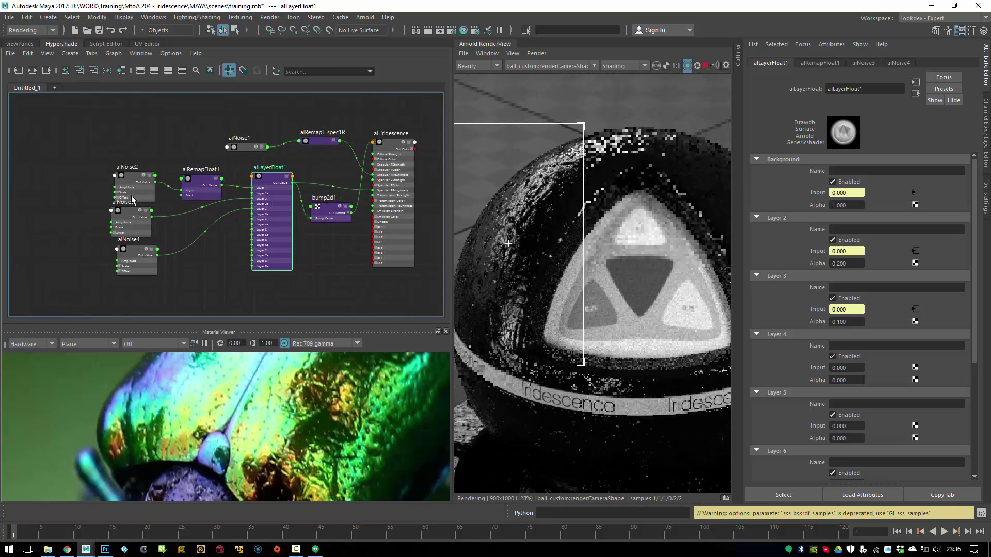
pyautogui.click(331, 259)
pyautogui.hotkey('ctrl', 's')
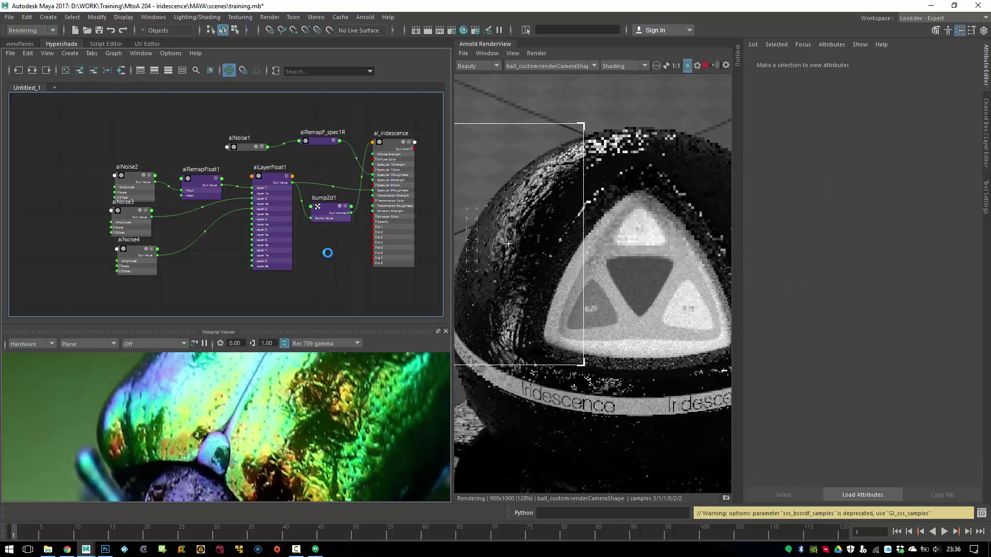
# - Create an aiThinFilm node in the empty graph area above the al_iridescence network
pyautogui.keyDown('alt'); pyautogui.moveTo(320, 191); pyautogui.dragTo(296, 278, button='middle'); pyautogui.keyUp('alt')
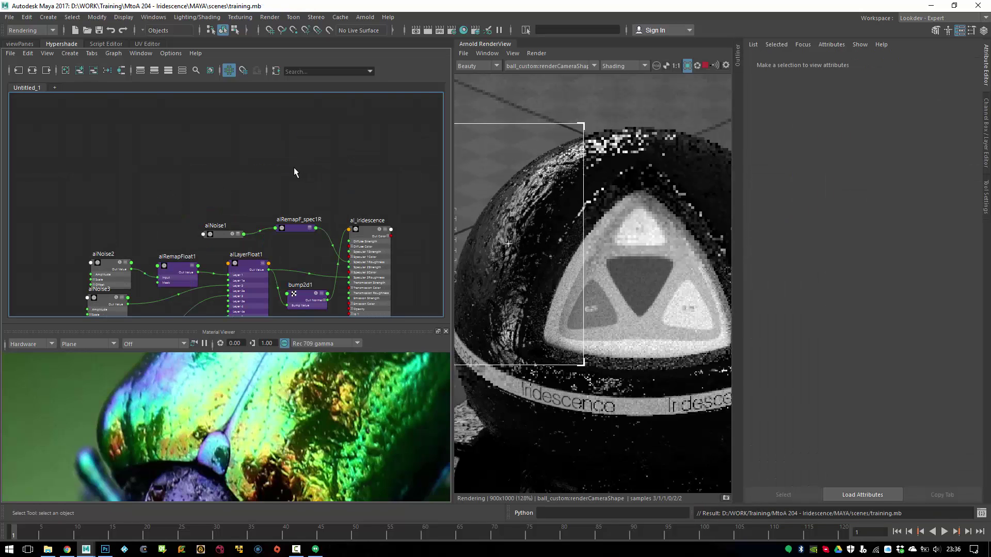
pyautogui.press('Tab')
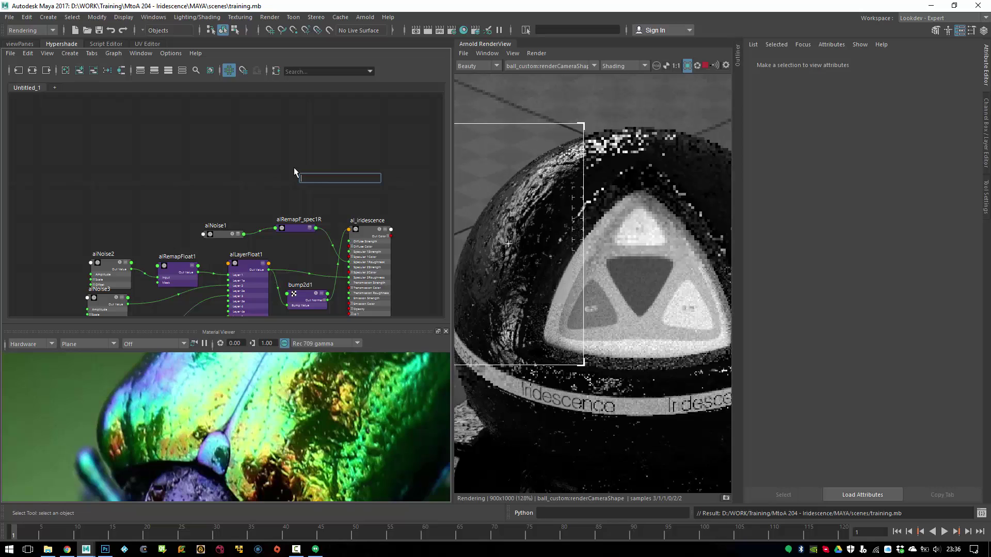
pyautogui.write('thin')
pyautogui.press('Down')
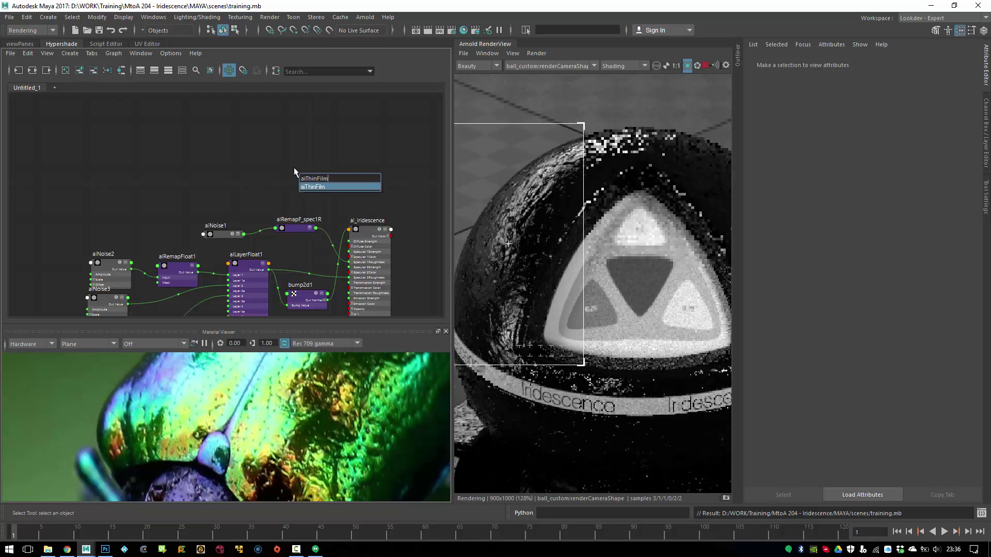
pyautogui.press('Return')
pyautogui.keyDown('alt'); pyautogui.moveTo(411, 183); pyautogui.dragTo(413, 182, button='right'); pyautogui.keyUp('alt')
pyautogui.keyDown('alt'); pyautogui.moveTo(413, 182); pyautogui.dragTo(371, 198, button='middle'); pyautogui.keyUp('alt')
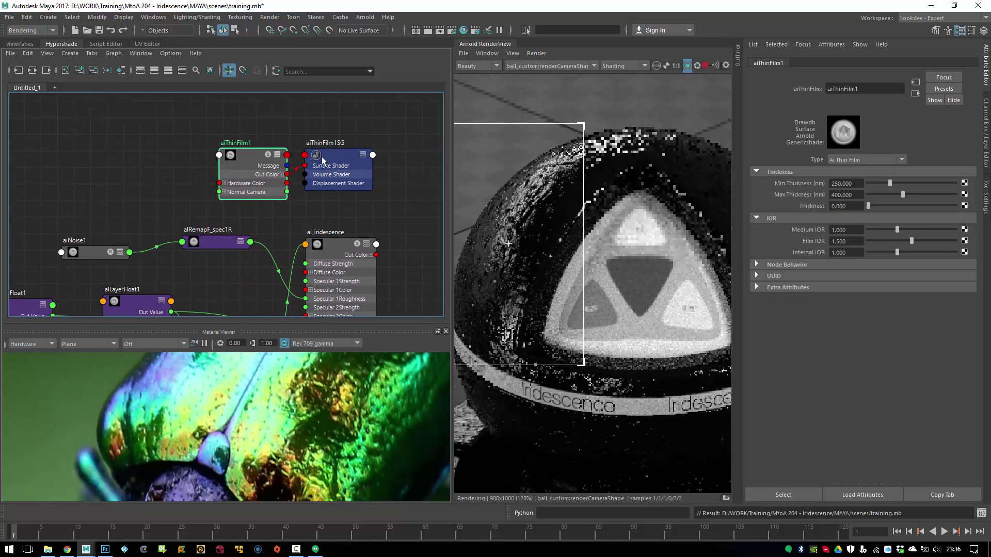
# - Delete the aiThinFilm1SG shading group and shift the aiThinFilm1 node slightly upward
pyautogui.click(341, 155)
pyautogui.press('Delete')
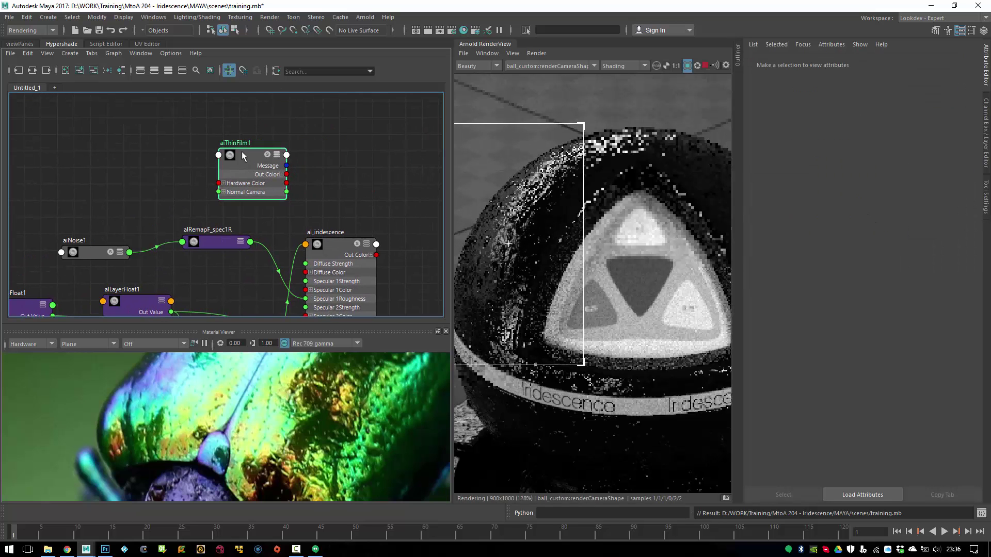
pyautogui.moveTo(242, 151); pyautogui.dragTo(245, 146)
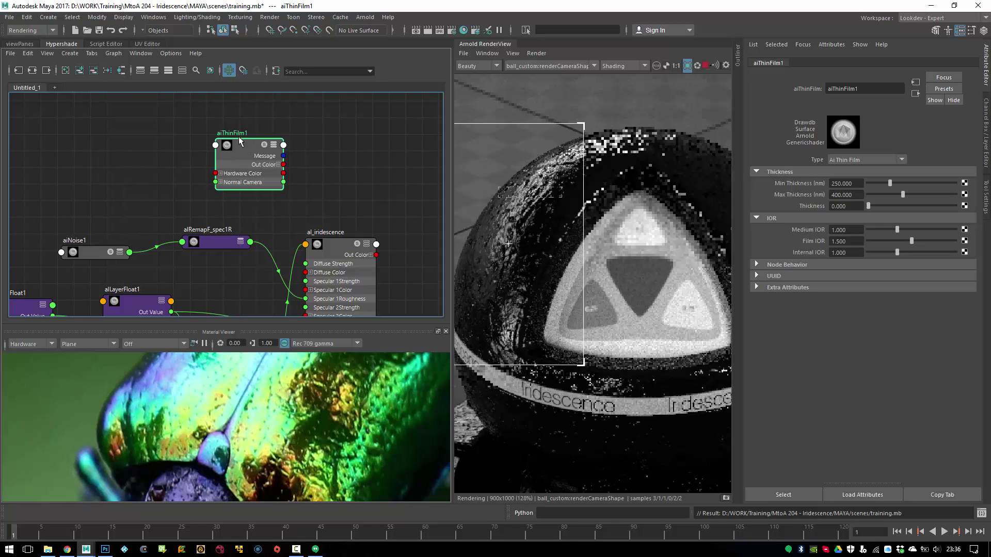
# - Set the render's test resolution to 50% and show the image at 1:1 size
pyautogui.click(513, 53)
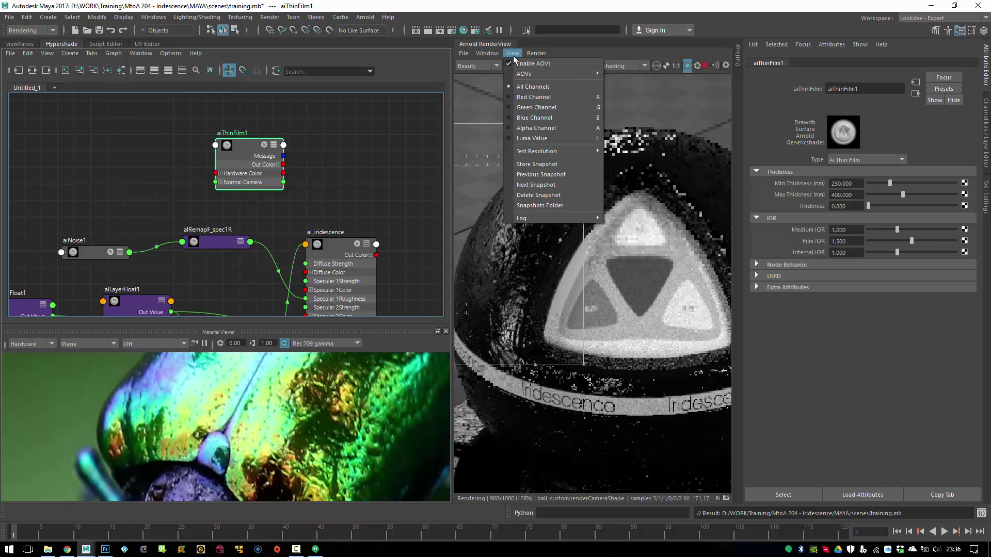
pyautogui.click(537, 53)
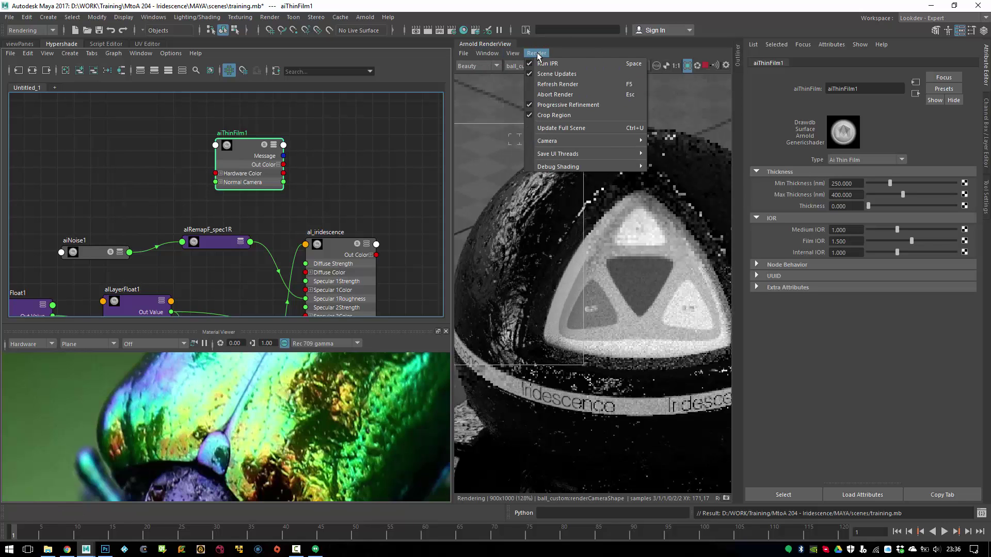
pyautogui.moveTo(513, 54)
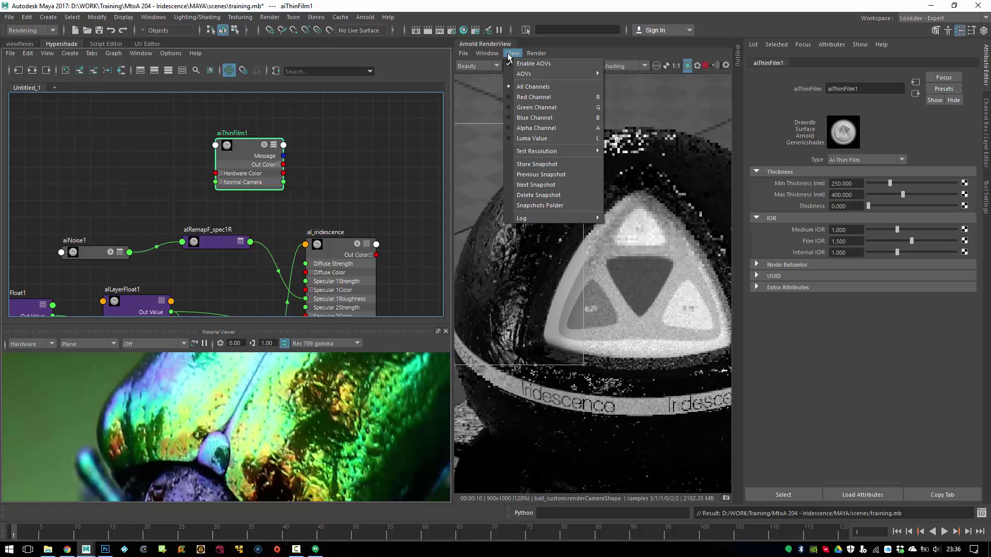
pyautogui.moveTo(588, 151)
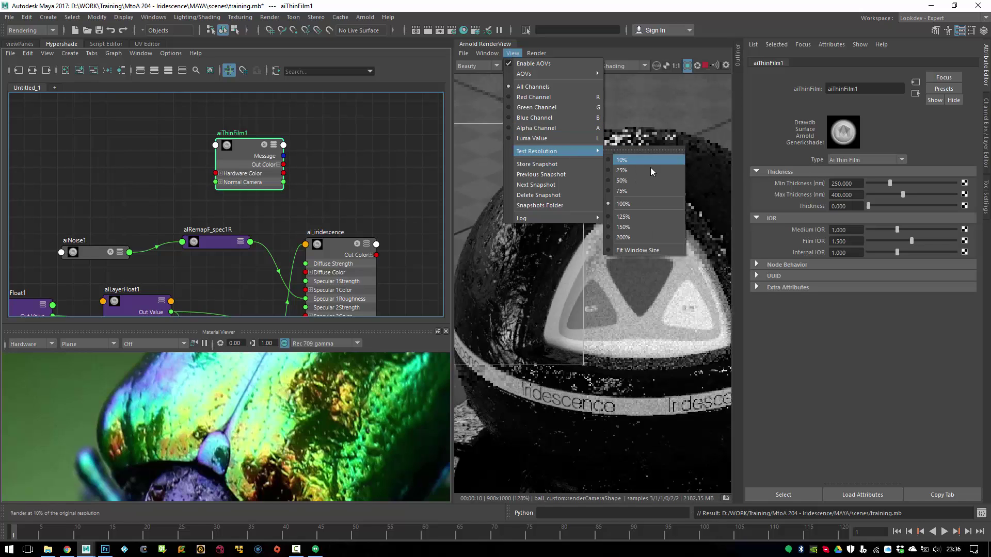
pyautogui.click(648, 179)
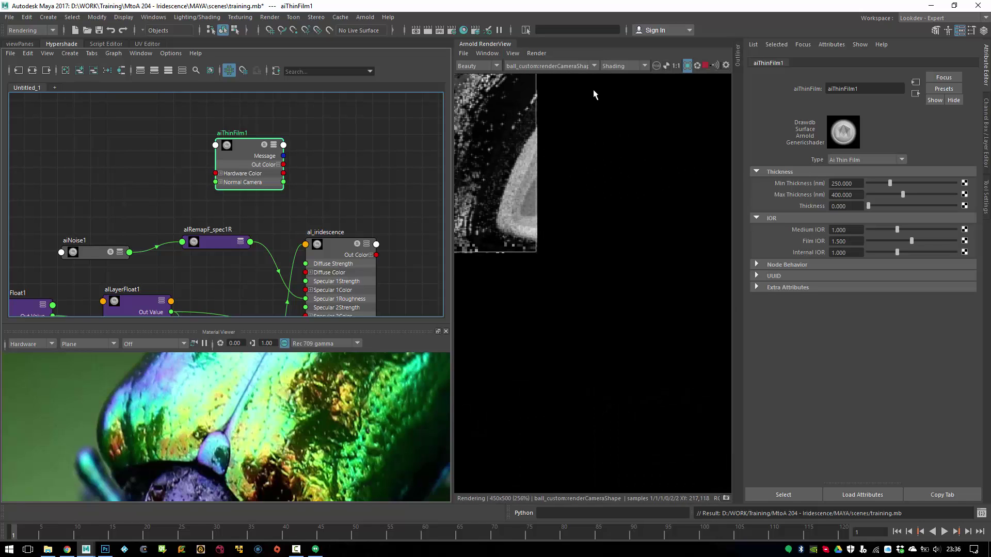
pyautogui.click(676, 66)
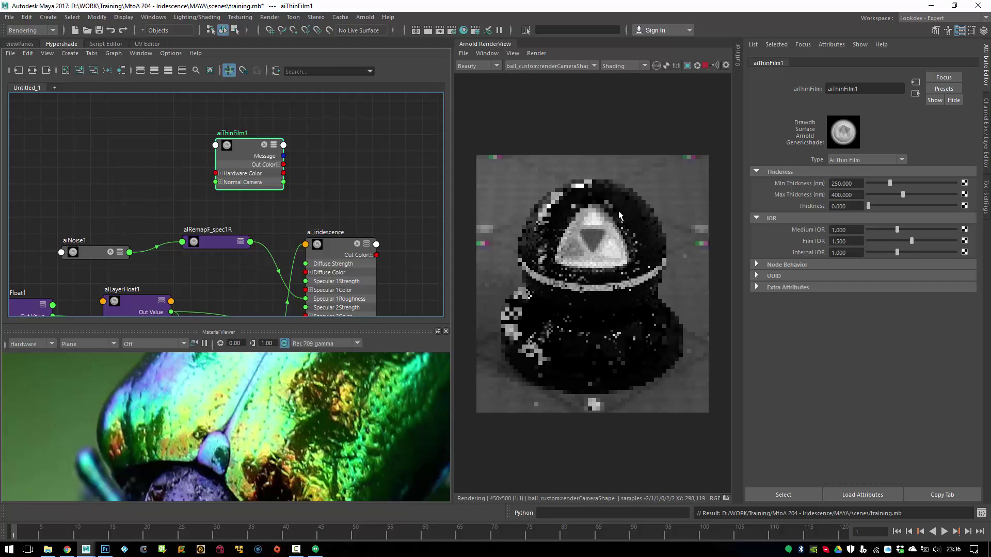
# - Try to select the al_shader_ballSG shading group by following the output connection of al_iridescence
pyautogui.keyDown('alt'); pyautogui.moveTo(356, 184); pyautogui.dragTo(199, 116, button='middle'); pyautogui.keyUp('alt')
pyautogui.click(181, 203)
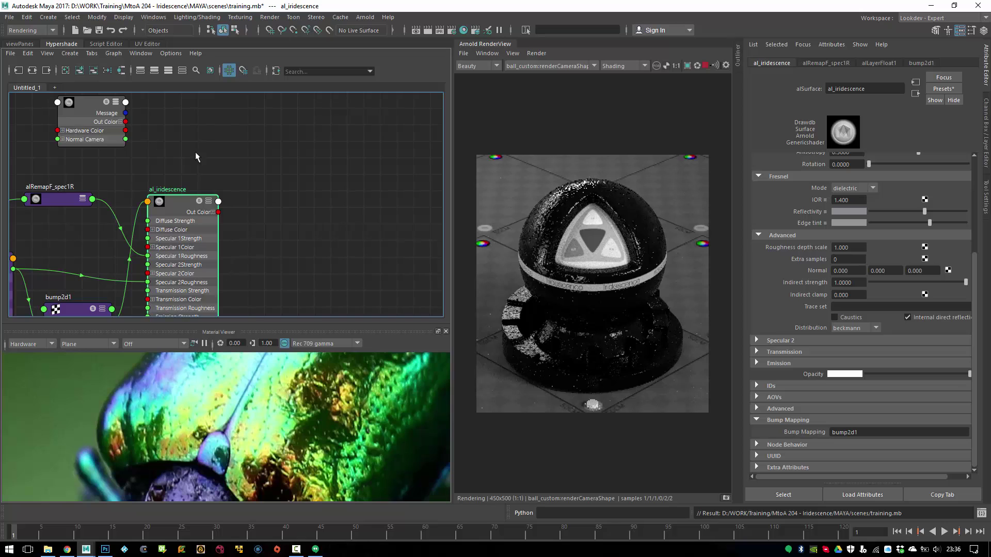
pyautogui.keyDown('alt'); pyautogui.moveTo(287, 137); pyautogui.dragTo(370, 115, button='middle'); pyautogui.keyUp('alt')
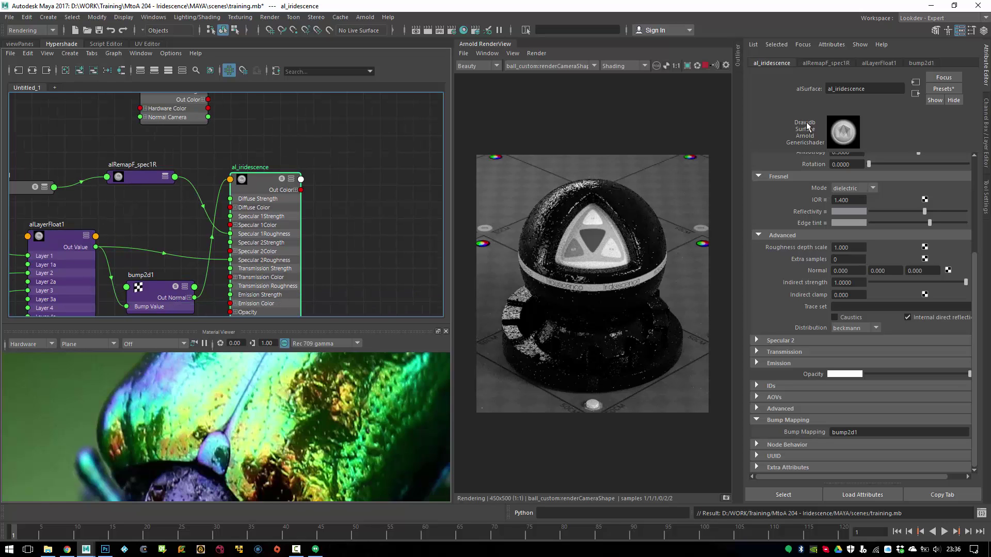
pyautogui.click(915, 93)
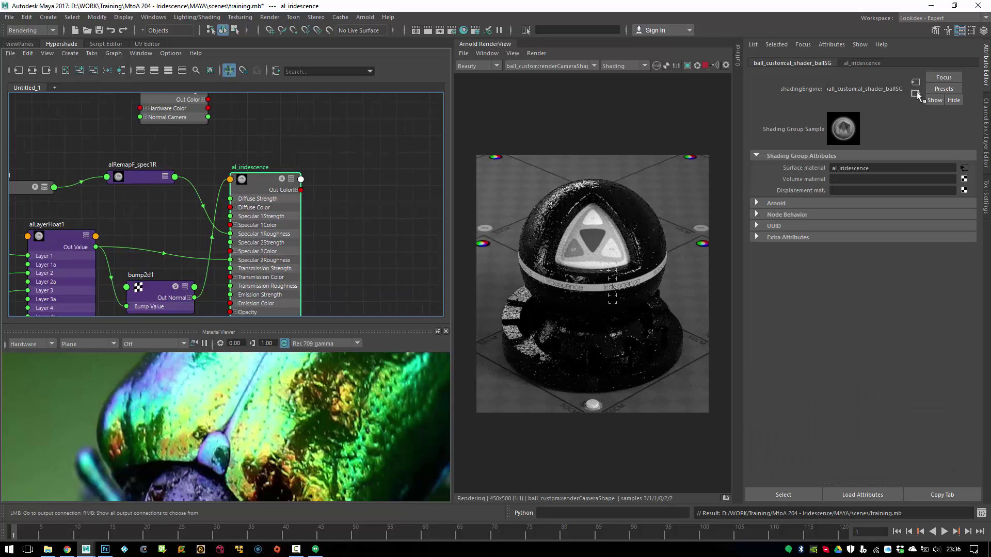
pyautogui.click(782, 495)
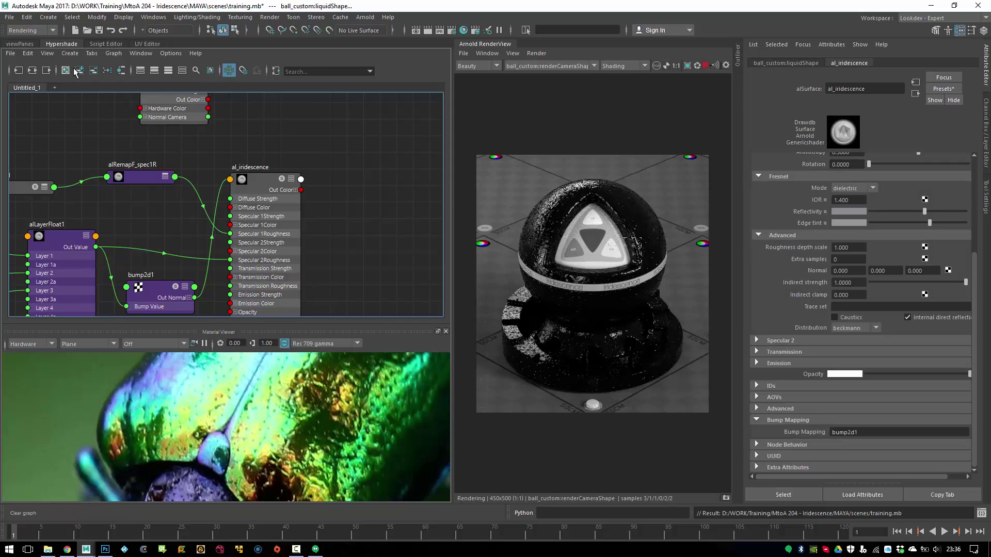
pyautogui.press('a')
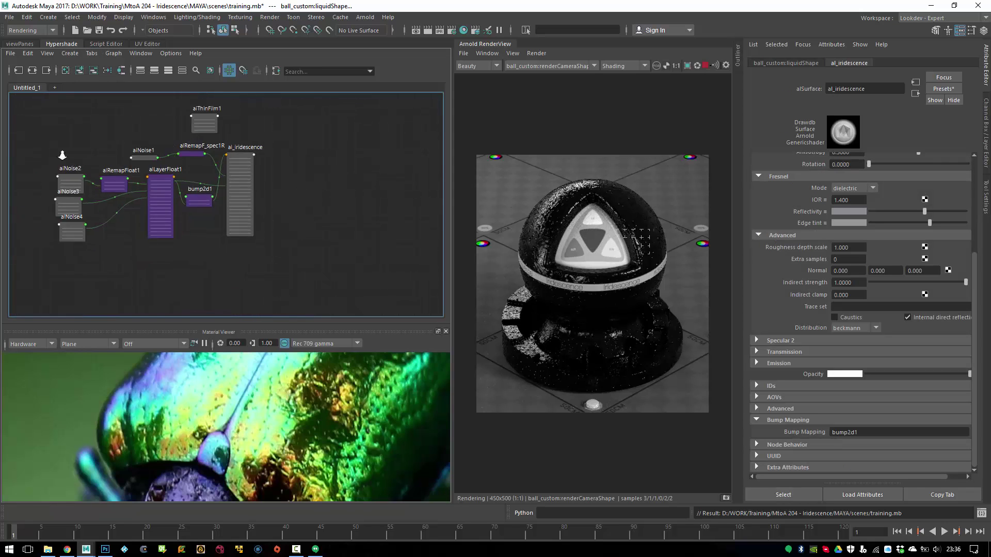
pyautogui.click(791, 62)
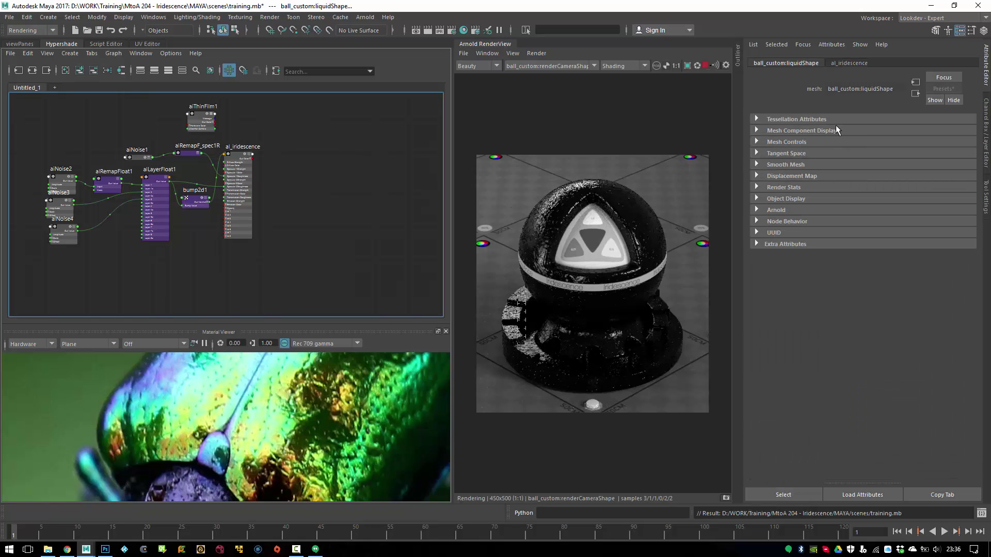
pyautogui.click(867, 64)
pyautogui.click(915, 94)
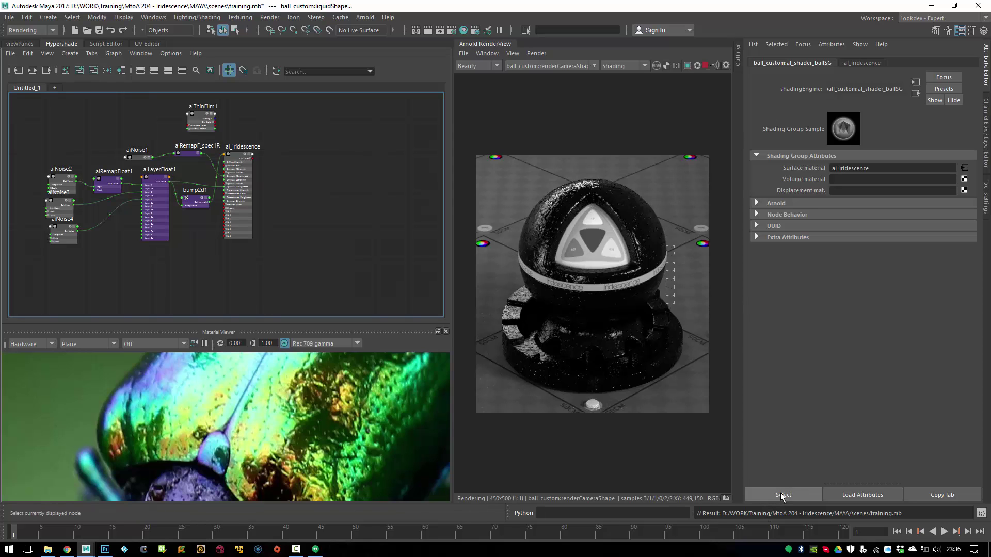
pyautogui.click(792, 496)
pyautogui.click(793, 496)
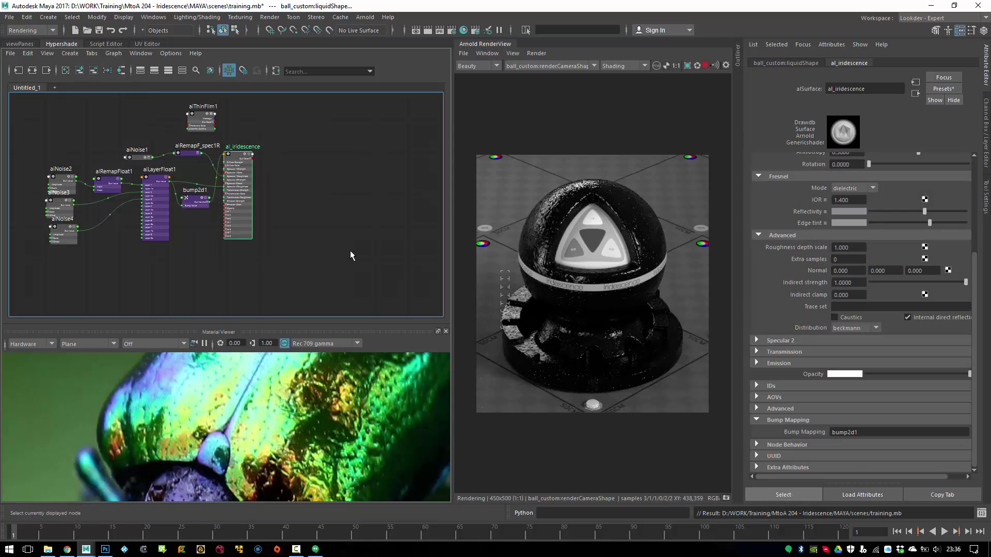
# - Select aiThinFilm1 and al_iridescence together and graph their input and output connections to bring in the shading group
pyautogui.keyDown('alt'); pyautogui.moveTo(303, 161); pyautogui.dragTo(330, 164, button='right'); pyautogui.keyUp('alt')
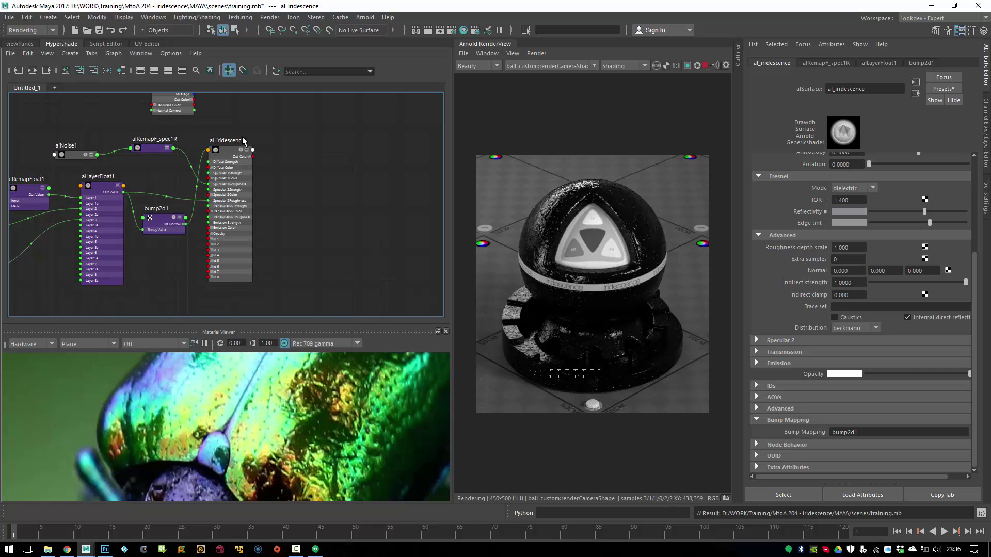
pyautogui.click(221, 109)
pyautogui.keyDown('alt'); pyautogui.moveTo(216, 109); pyautogui.dragTo(299, 155, button='middle'); pyautogui.keyUp('alt')
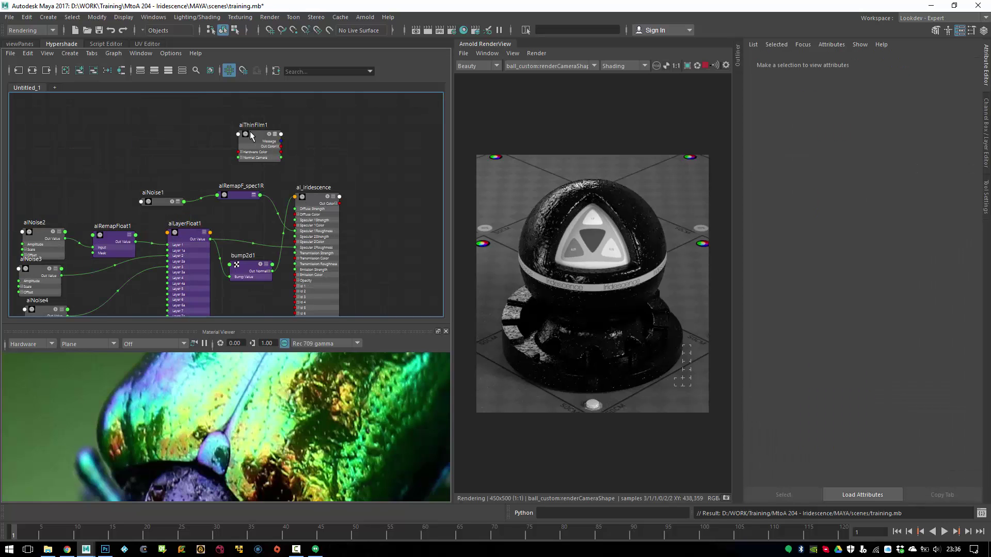
pyautogui.click(251, 136)
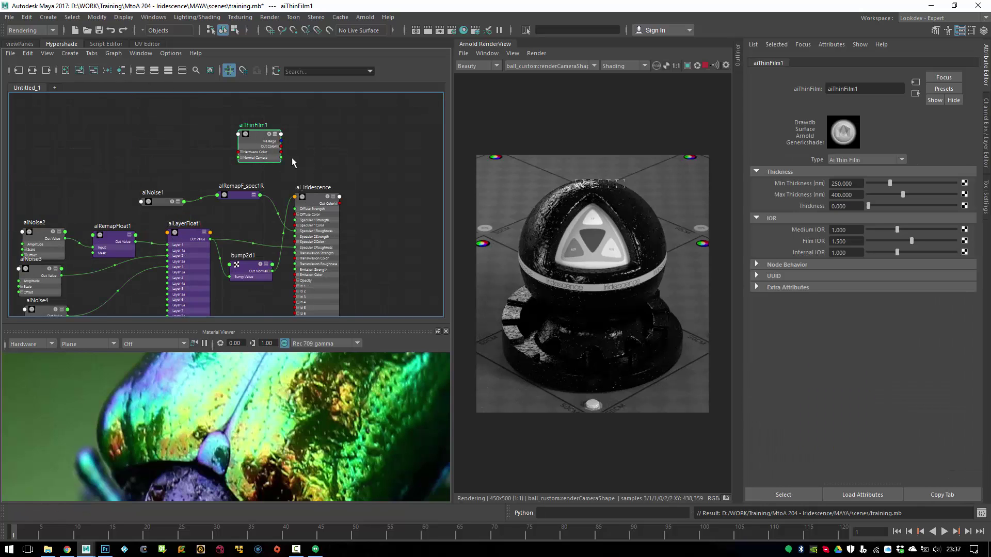
pyautogui.click(320, 210)
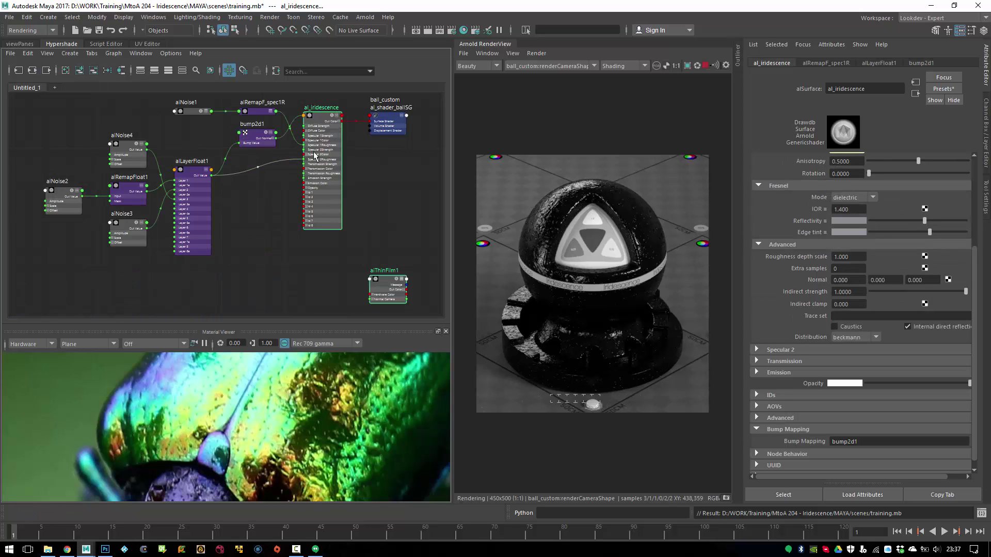
# - Rearrange the graph with aiThinFilm1 below al_iridescence and the al_shader_ballSG node farther to their right
pyautogui.keyDown('alt'); pyautogui.moveTo(313, 153); pyautogui.dragTo(267, 186, button='middle'); pyautogui.keyUp('alt')
pyautogui.moveTo(341, 313); pyautogui.dragTo(314, 214)
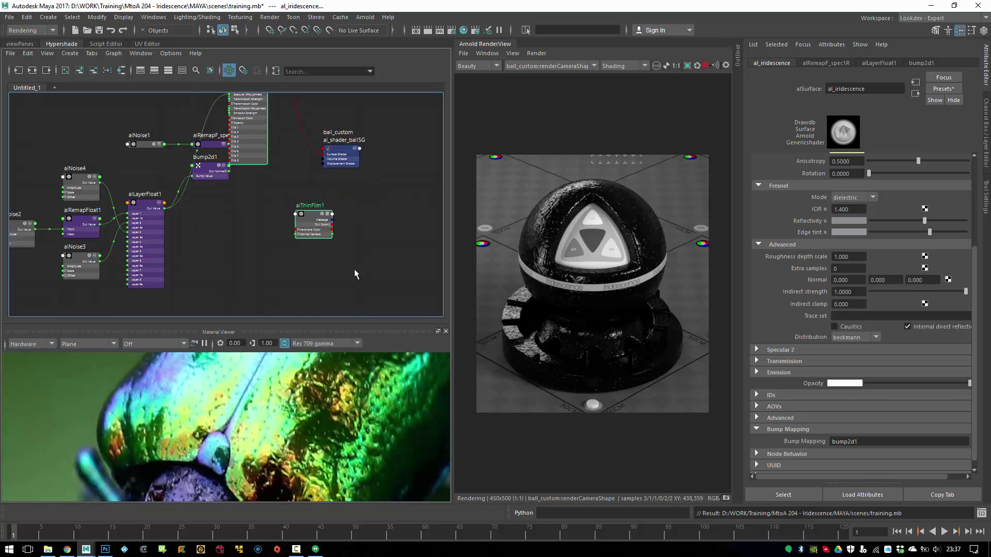
pyautogui.click(369, 256)
pyautogui.moveTo(354, 269); pyautogui.dragTo(302, 245)
pyautogui.moveTo(338, 156); pyautogui.dragTo(409, 143)
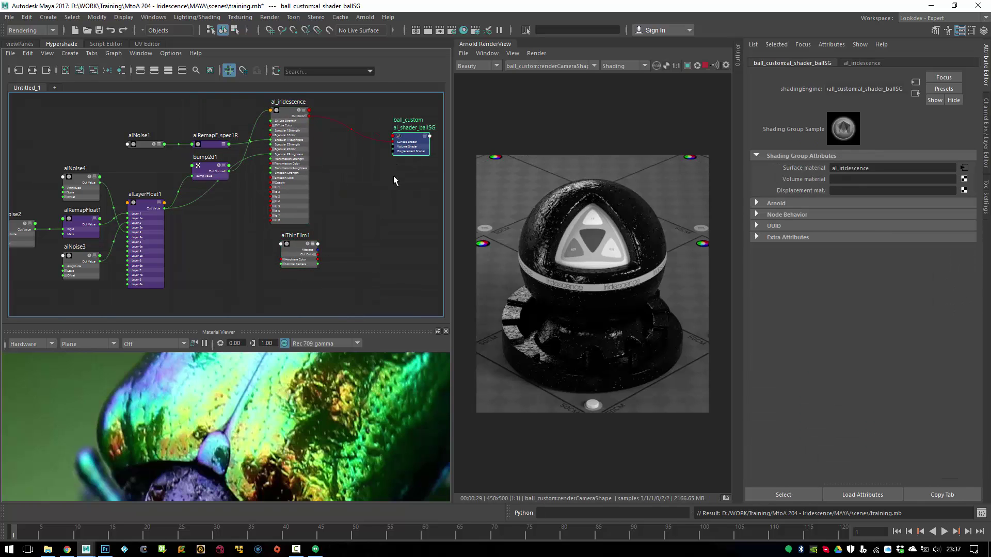
# - Place the aiThinFilm1 node just below and to the left of the al_shader_ballSG shading group
pyautogui.scroll(2, 394, 177)
pyautogui.keyDown('alt'); pyautogui.moveTo(394, 178); pyautogui.dragTo(337, 193, button='middle'); pyautogui.keyUp('alt')
pyautogui.moveTo(217, 276); pyautogui.dragTo(291, 166)
pyautogui.keyDown('alt'); pyautogui.moveTo(293, 181); pyautogui.dragTo(460, 170, button='right'); pyautogui.keyUp('alt')
pyautogui.keyDown('alt'); pyautogui.moveTo(387, 144); pyautogui.dragTo(232, 186, button='middle'); pyautogui.keyUp('alt')
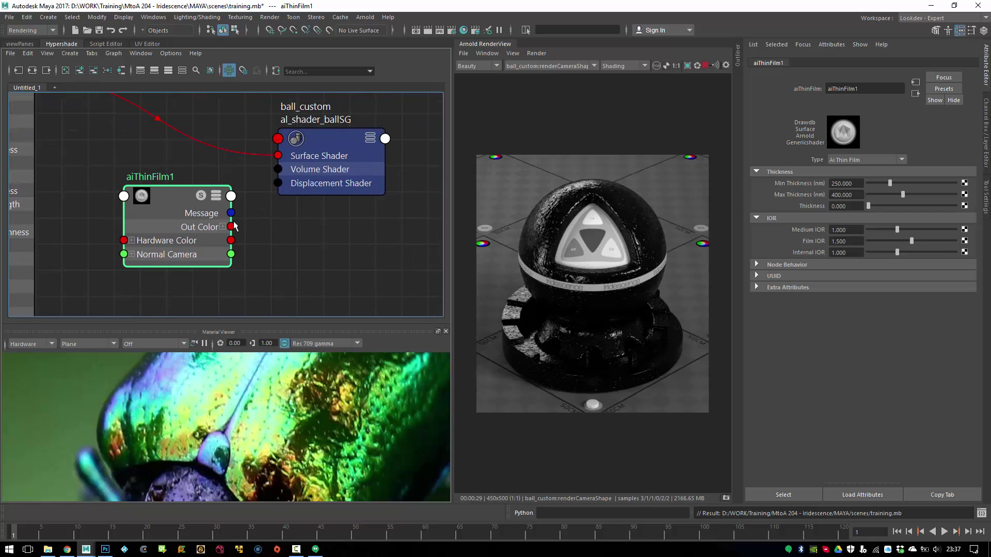
# - Connect aiThinFilm1's Out Color to the Surface Shader input of al_shader_ballSG and shift the aiThinFilm1 node slightly down and left
pyautogui.moveTo(278, 155); pyautogui.dragTo(278, 155)
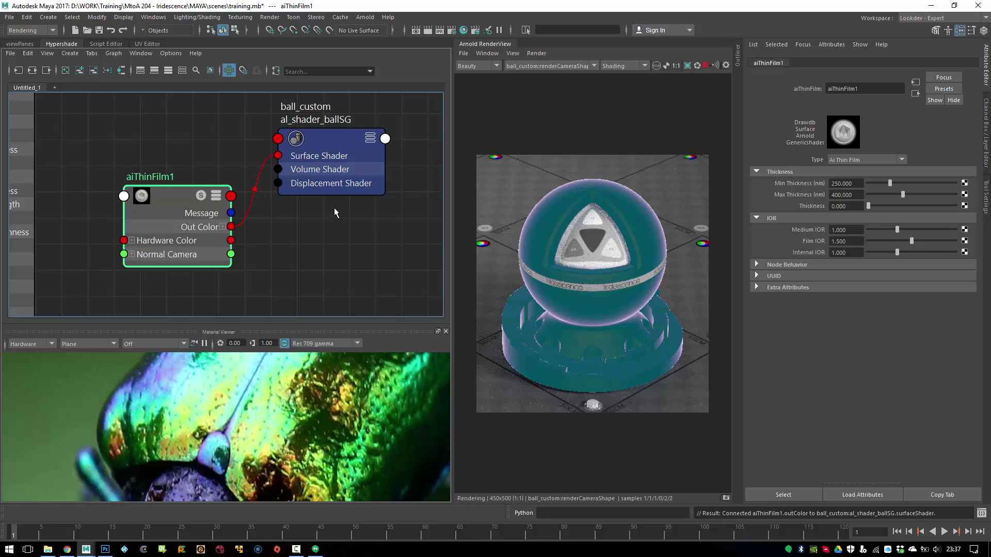
pyautogui.moveTo(171, 196); pyautogui.dragTo(153, 208)
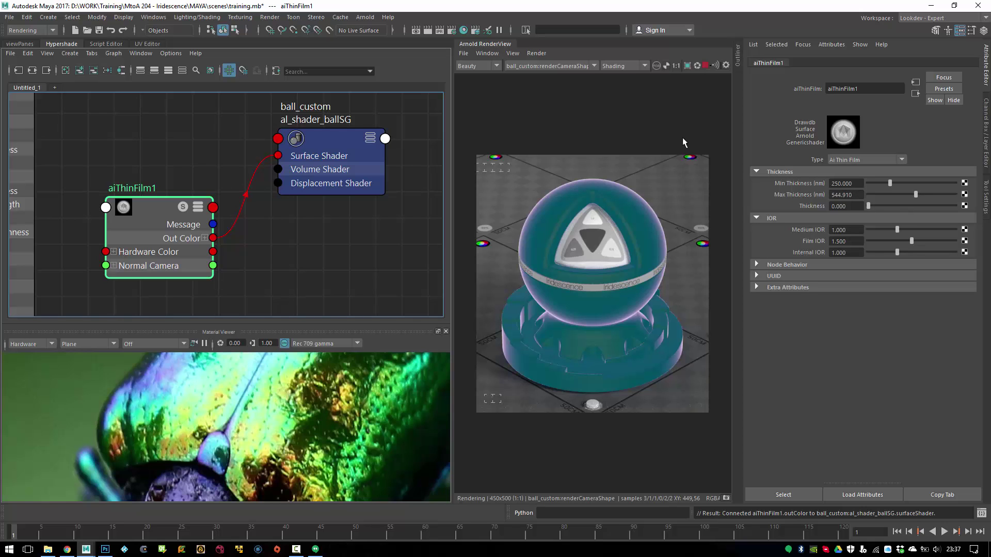
# - Enlarge the render view and set aiThinFilm1's Min Thickness to 221.557 nm, Max Thickness to 473.054 nm and Thickness to 0.521
pyautogui.moveTo(454, 153); pyautogui.dragTo(443, 153)
pyautogui.moveTo(915, 194)
pyautogui.mouseDown()
pyautogui.moveTo(934, 197)
pyautogui.moveTo(888, 187)
pyautogui.moveTo(930, 194)
pyautogui.moveTo(951, 214)
pyautogui.moveTo(856, 202)
pyautogui.moveTo(936, 214)
pyautogui.moveTo(923, 211)
pyautogui.mouseUp()
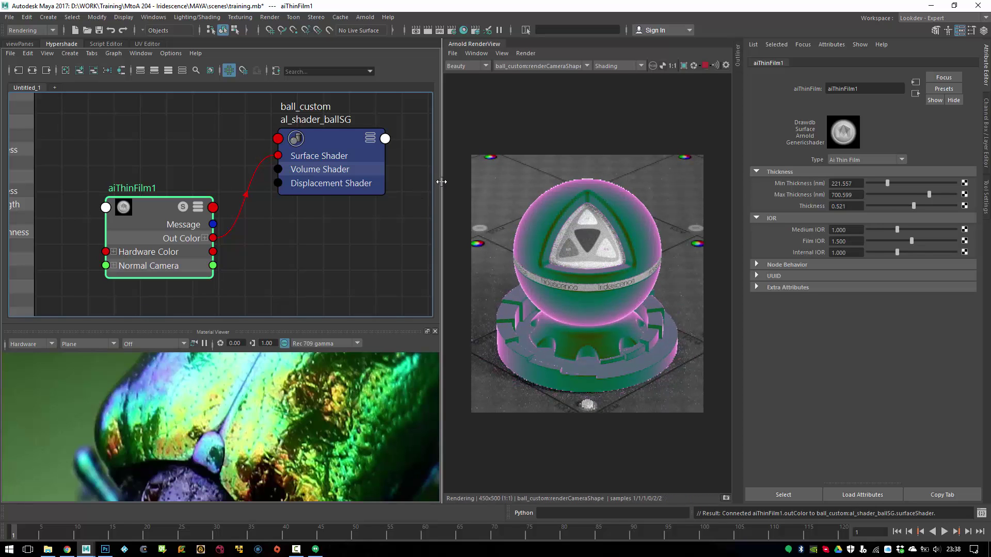
pyautogui.moveTo(442, 182); pyautogui.dragTo(432, 182)
pyautogui.moveTo(915, 198)
pyautogui.mouseDown()
pyautogui.moveTo(892, 202)
pyautogui.moveTo(906, 206)
pyautogui.mouseUp()
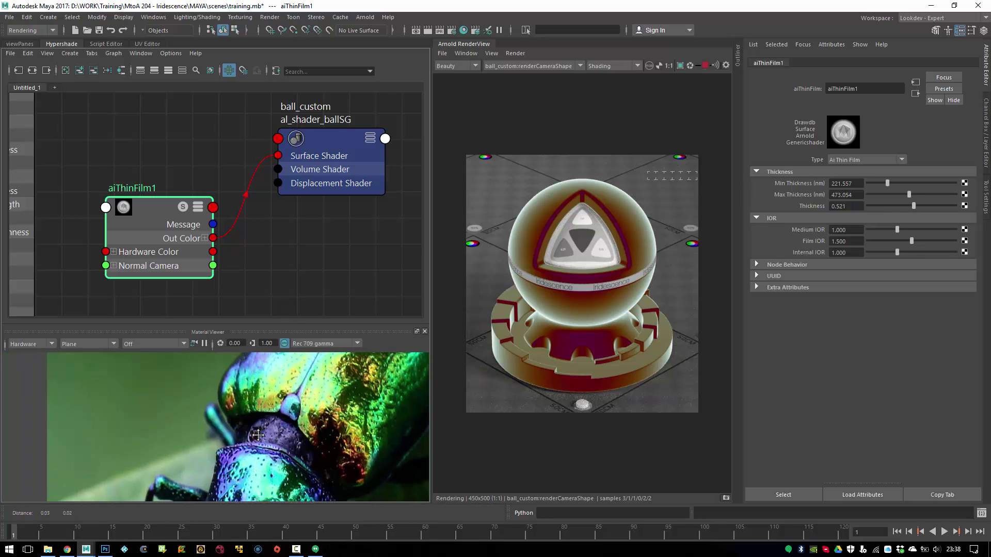
# - Set aiThinFilm1's Min Thickness to 287.425 nm, Max Thickness to 658.683 nm and Film IOR to 1.423
pyautogui.moveTo(891, 183); pyautogui.dragTo(926, 198)
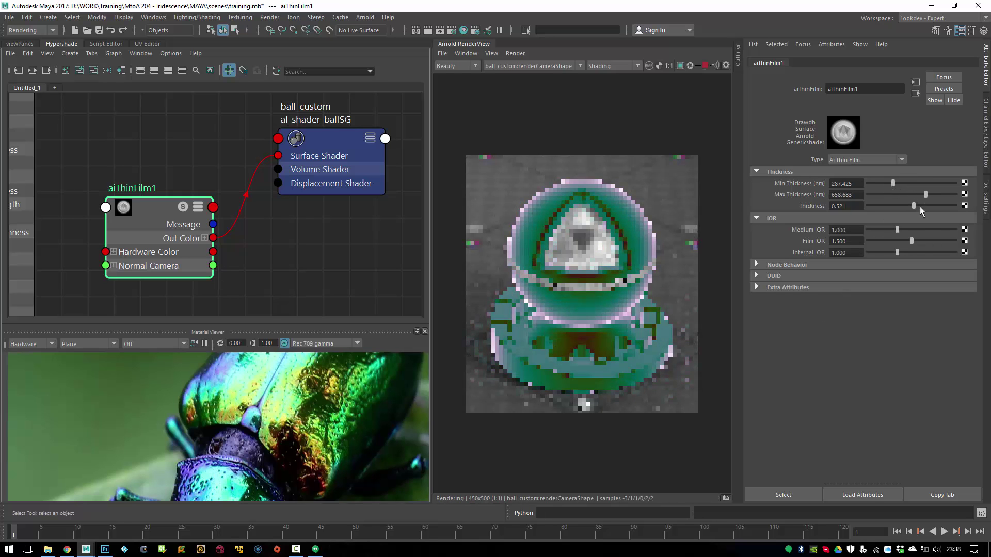
pyautogui.moveTo(909, 240); pyautogui.dragTo(855, 247)
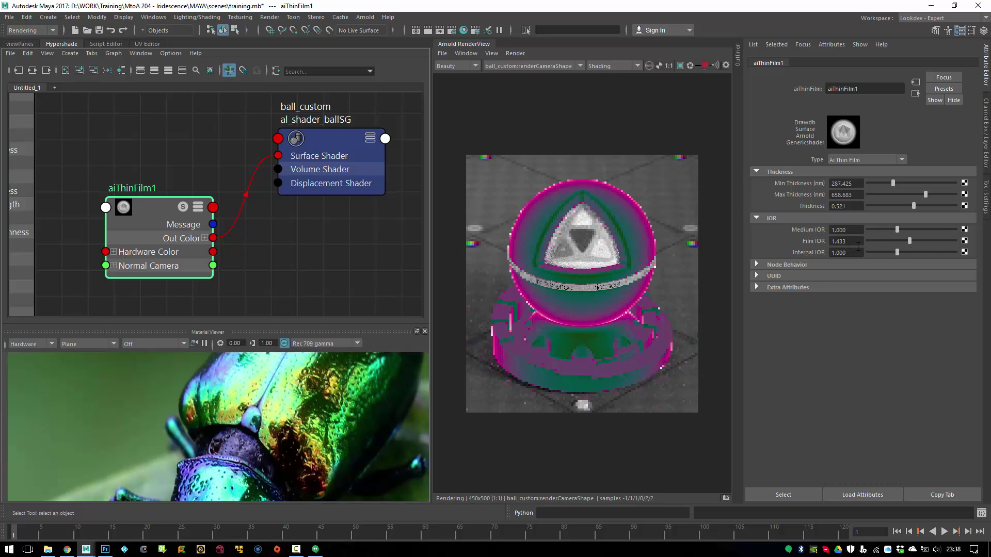
pyautogui.scroll(5, 565, 287)
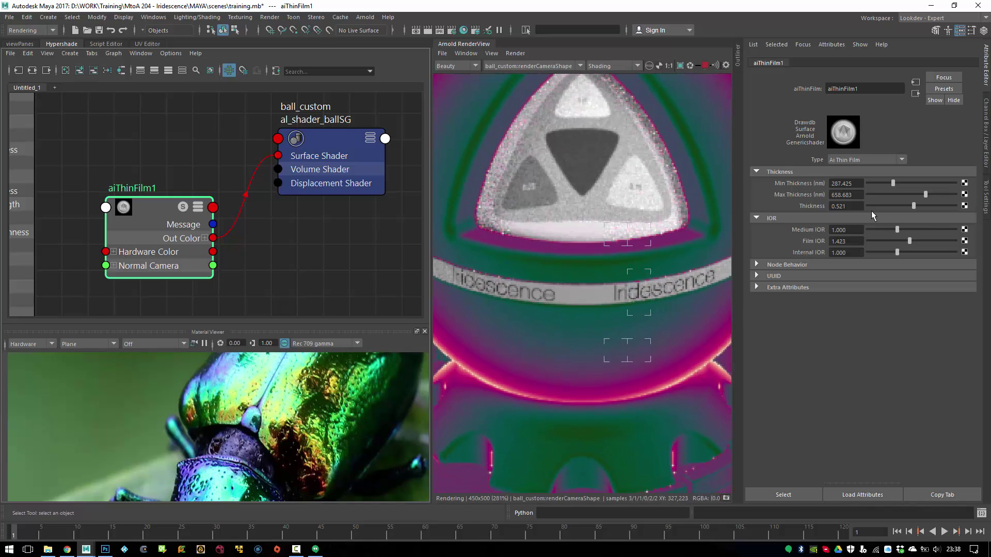
# - Set aiThinFilm1's Max Thickness to 407.186 nm, Thickness to 0.820 and Film IOR to 1.473
pyautogui.moveTo(925, 195)
pyautogui.mouseDown()
pyautogui.moveTo(902, 211)
pyautogui.moveTo(887, 204)
pyautogui.moveTo(949, 208)
pyautogui.moveTo(939, 207)
pyautogui.mouseUp()
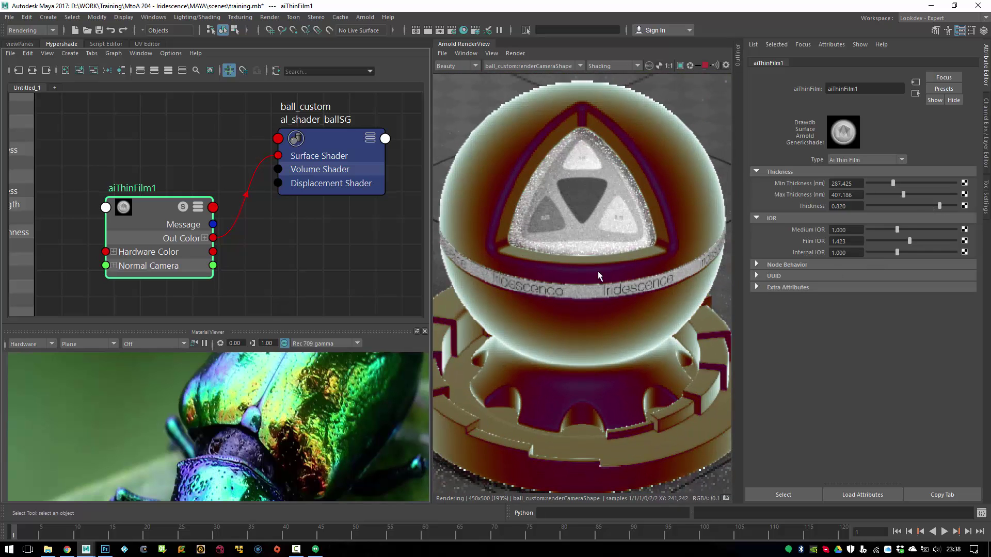
pyautogui.moveTo(909, 240); pyautogui.dragTo(910, 242)
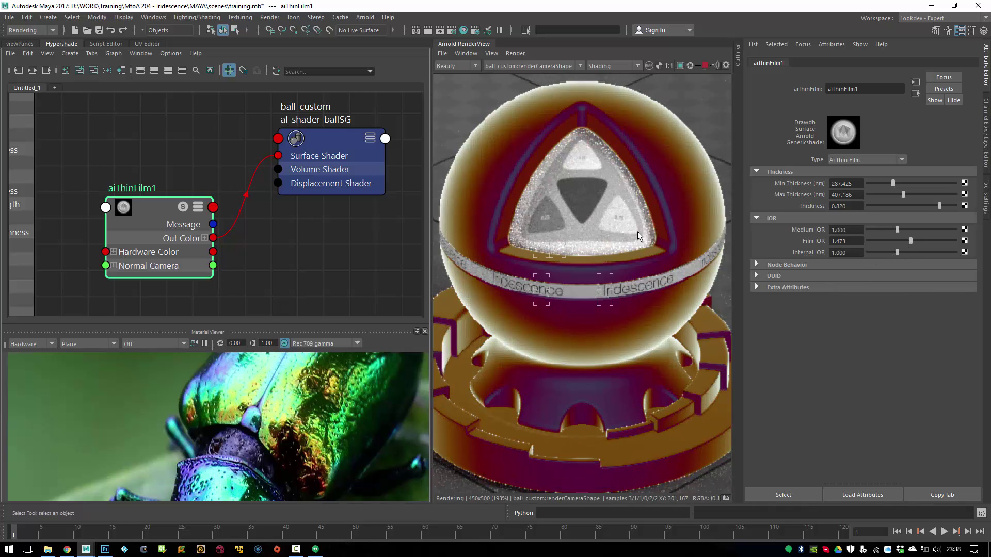
pyautogui.scroll(-2, 637, 231)
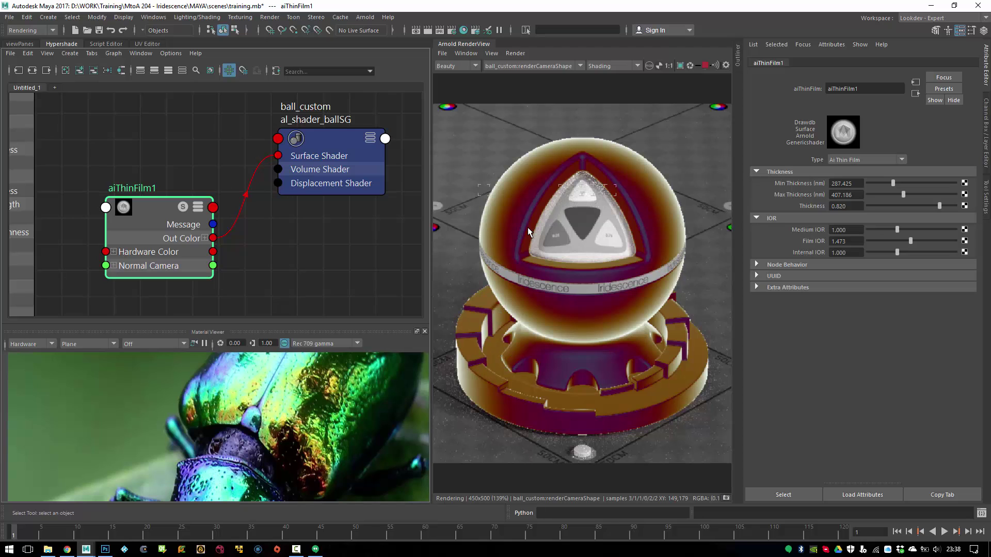
# - Move aiThinFilm1 below al_iridescence and connect alLayerFloat1's Out Value to its Thickness attribute
pyautogui.keyDown('alt'); pyautogui.moveTo(152, 166); pyautogui.dragTo(327, 173, button='middle'); pyautogui.keyUp('alt')
pyautogui.scroll(-5, 326, 173)
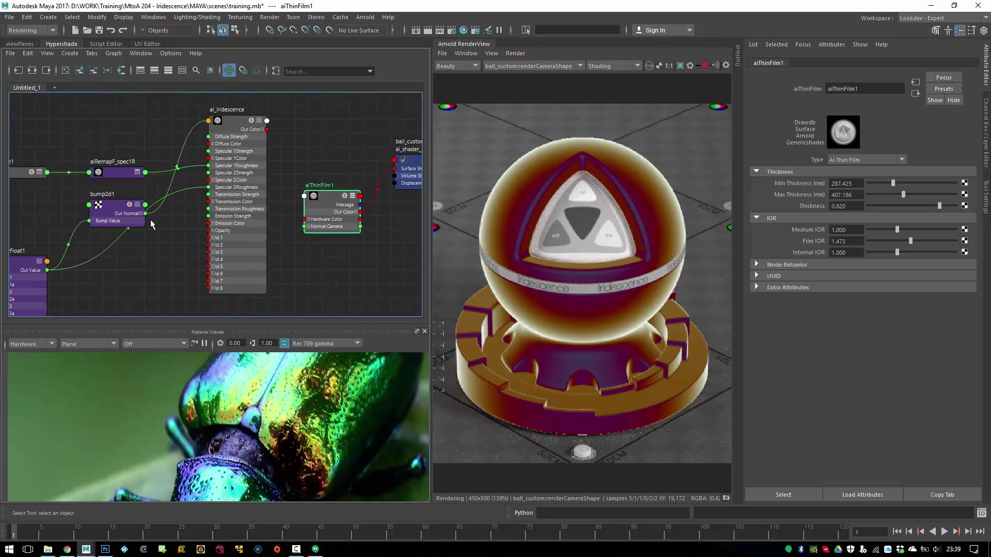
pyautogui.keyDown('alt'); pyautogui.moveTo(28, 286); pyautogui.dragTo(89, 214, button='middle'); pyautogui.keyUp('alt')
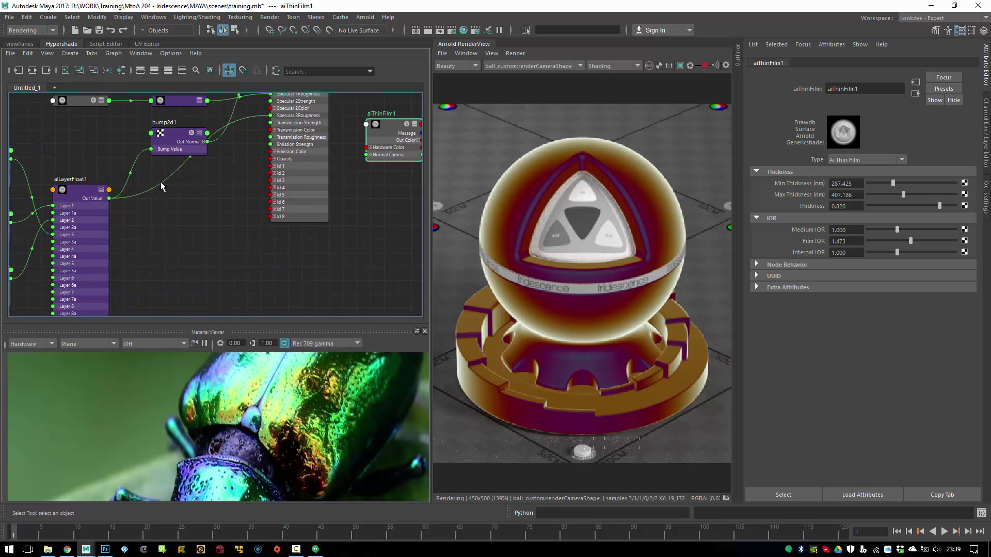
pyautogui.moveTo(384, 152); pyautogui.dragTo(386, 176)
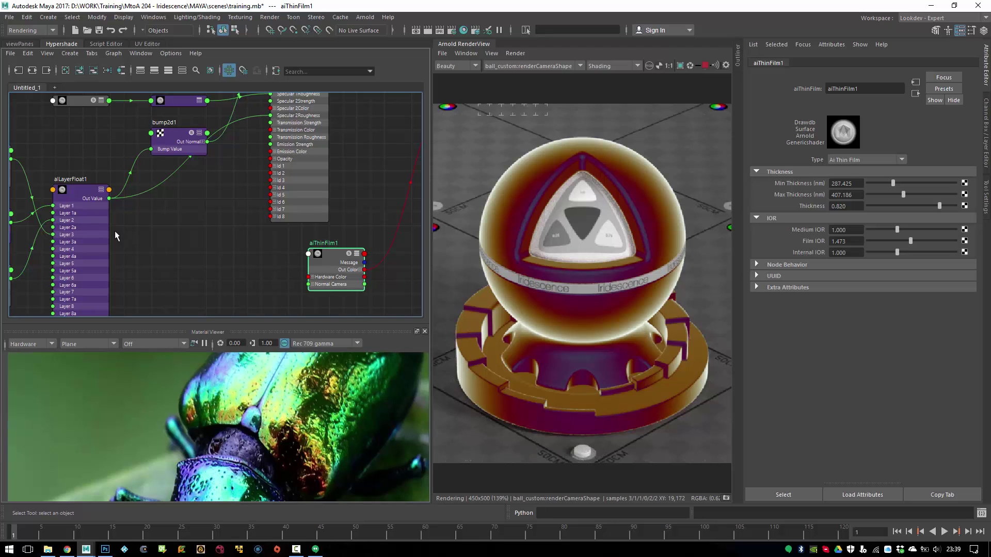
pyautogui.moveTo(72, 193); pyautogui.dragTo(801, 205, button='middle')
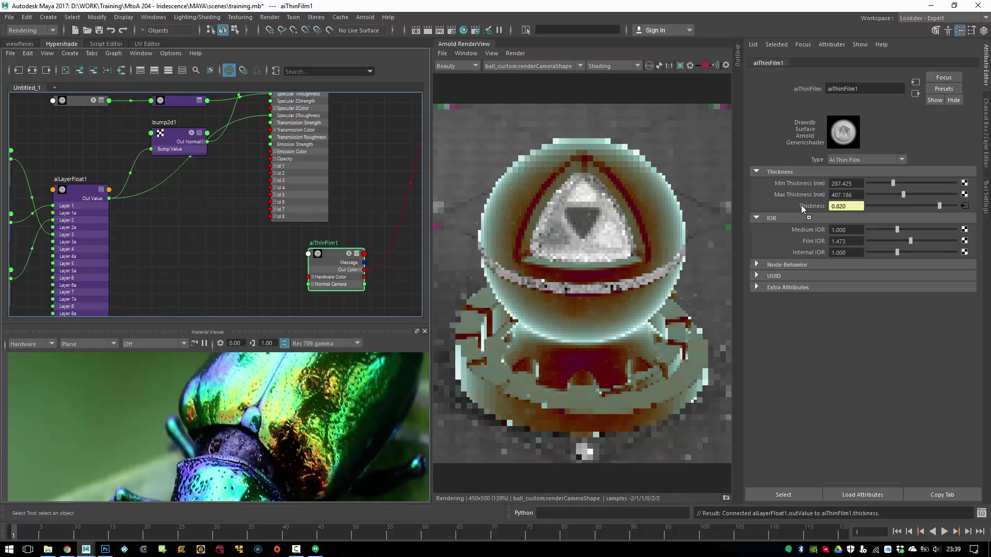
pyautogui.scroll(2, 546, 169)
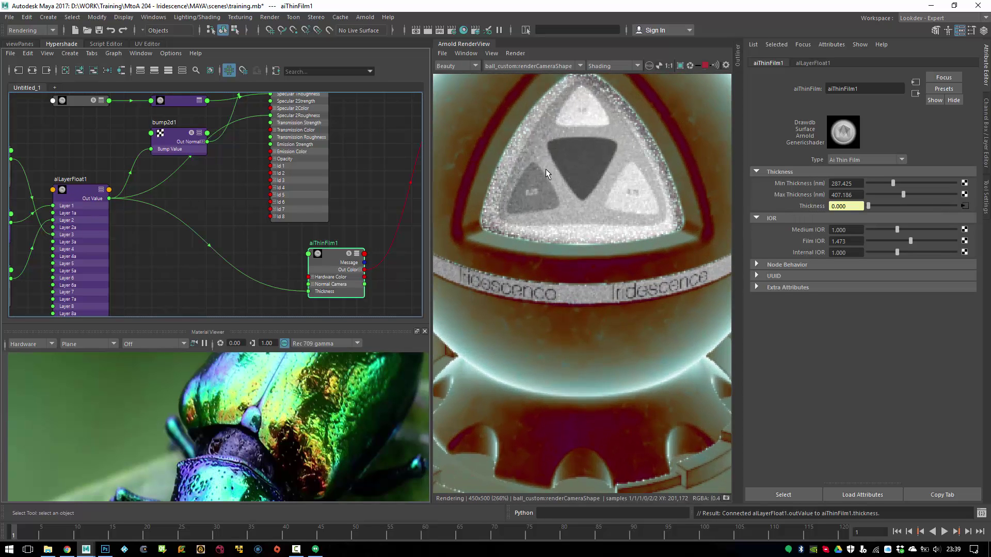
pyautogui.scroll(2, 501, 234)
pyautogui.moveTo(635, 283); pyautogui.dragTo(643, 249, button='middle')
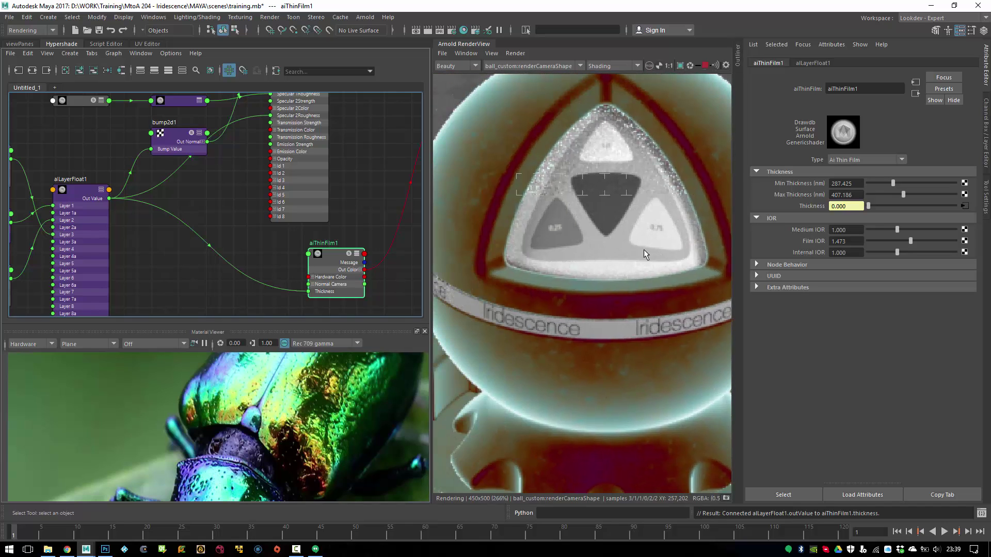
# - Create an alRemapFloat node in the empty graph area between alLayerFloat1 and aiThinFilm1
pyautogui.keyDown('alt'); pyautogui.moveTo(197, 288); pyautogui.dragTo(217, 265, button='middle'); pyautogui.keyUp('alt')
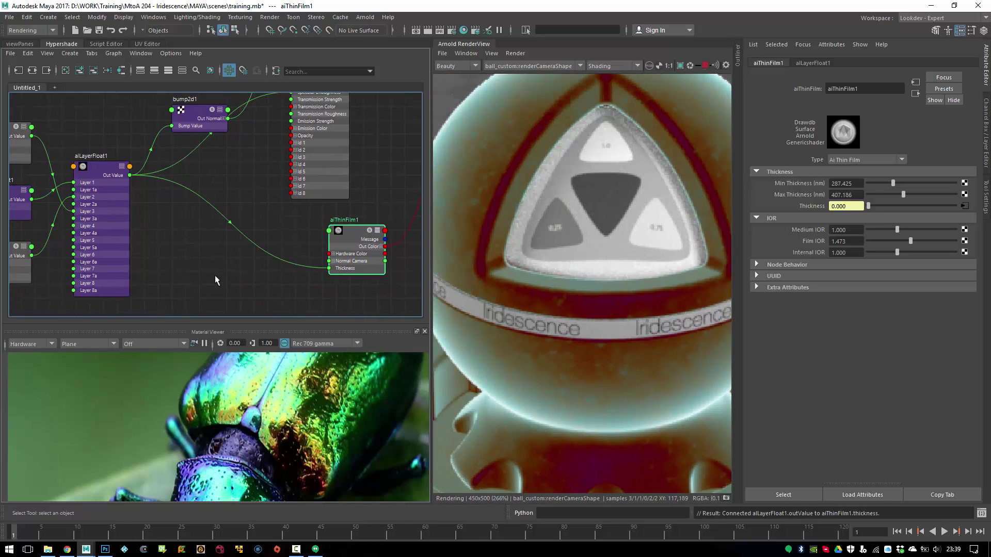
pyautogui.click(212, 276)
pyautogui.press('Tab')
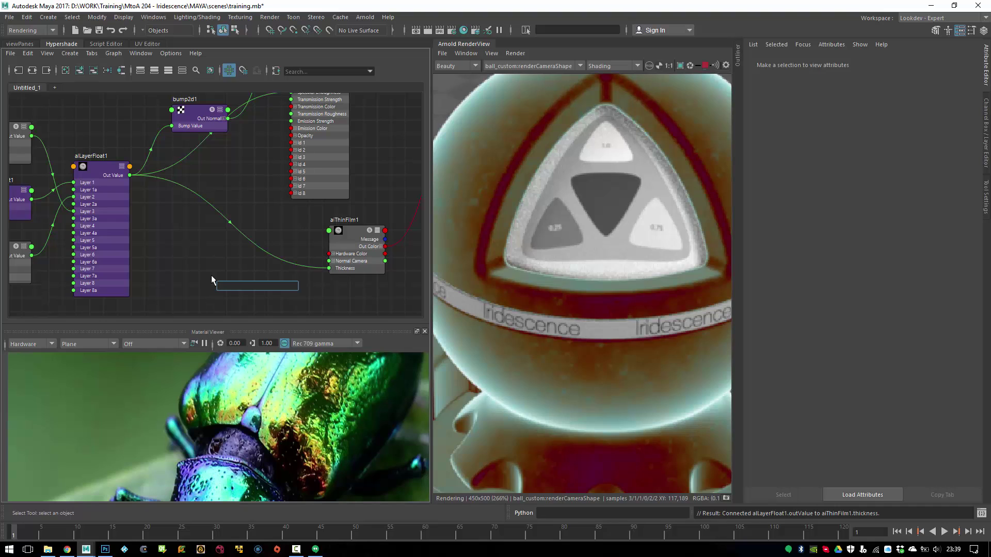
pyautogui.write('al')
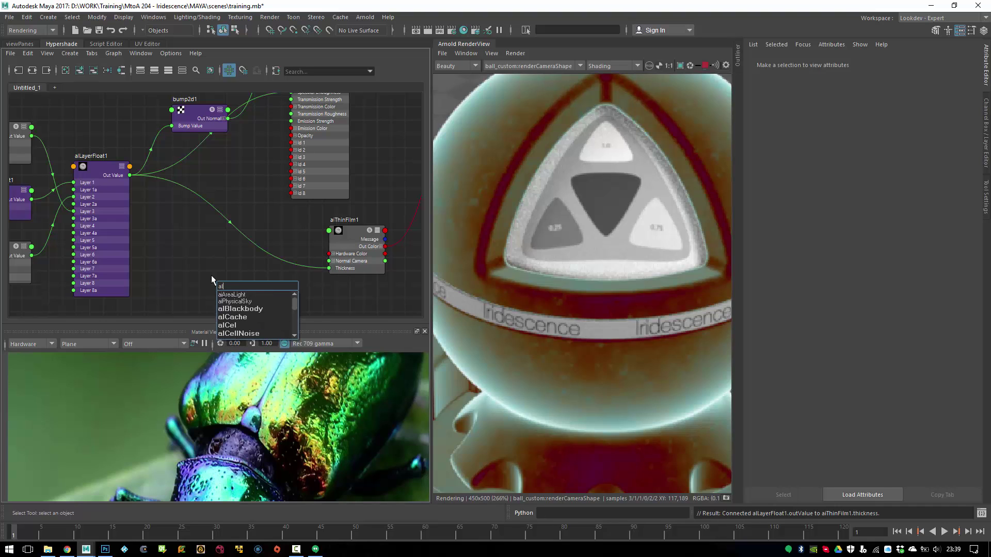
pyautogui.write('Remap')
pyautogui.press('Down')
pyautogui.press('Return')
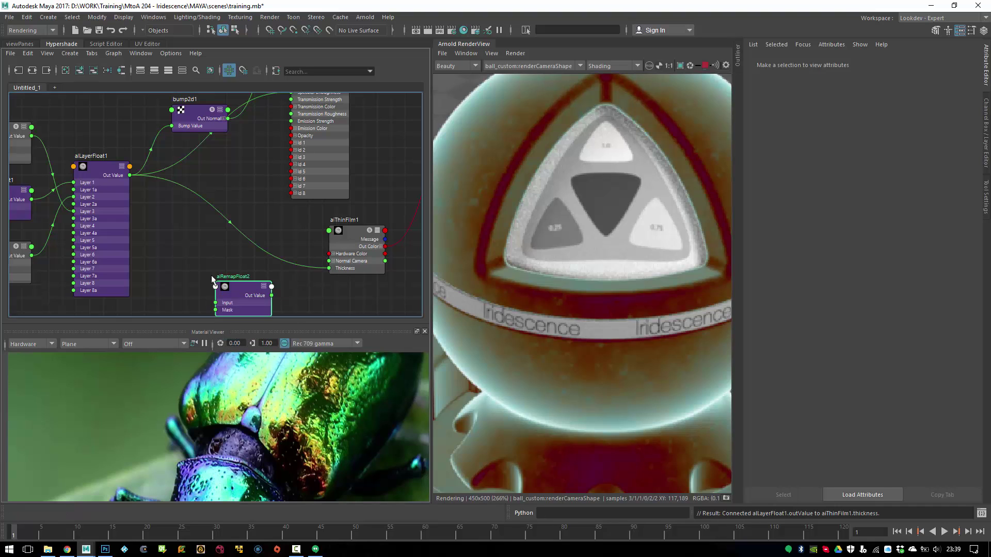
# - Insert the new alRemapFloat node between alLayerFloat1's Out Value and aiThinFilm1's Thickness, and position it between the two nodes
pyautogui.moveTo(235, 289); pyautogui.dragTo(207, 257)
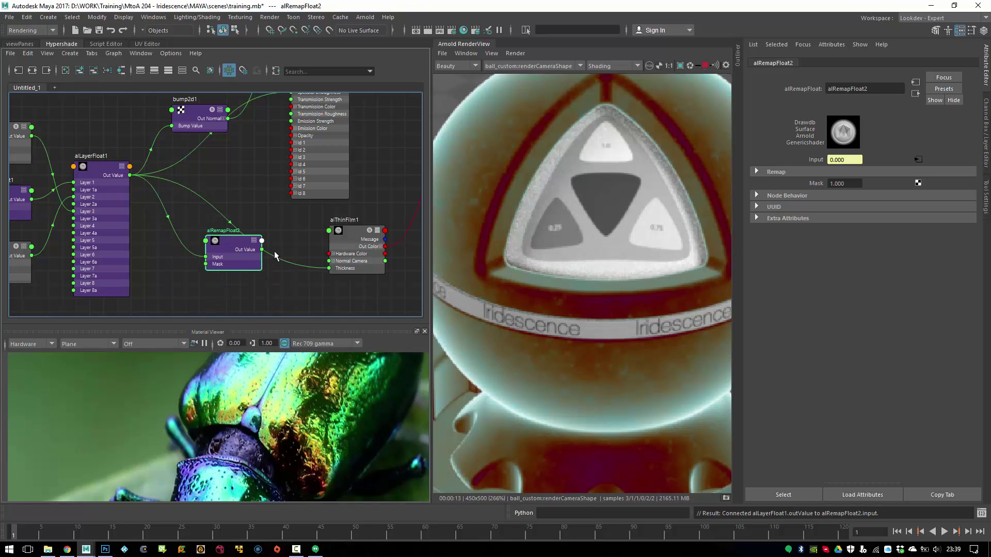
pyautogui.moveTo(329, 268); pyautogui.dragTo(329, 268)
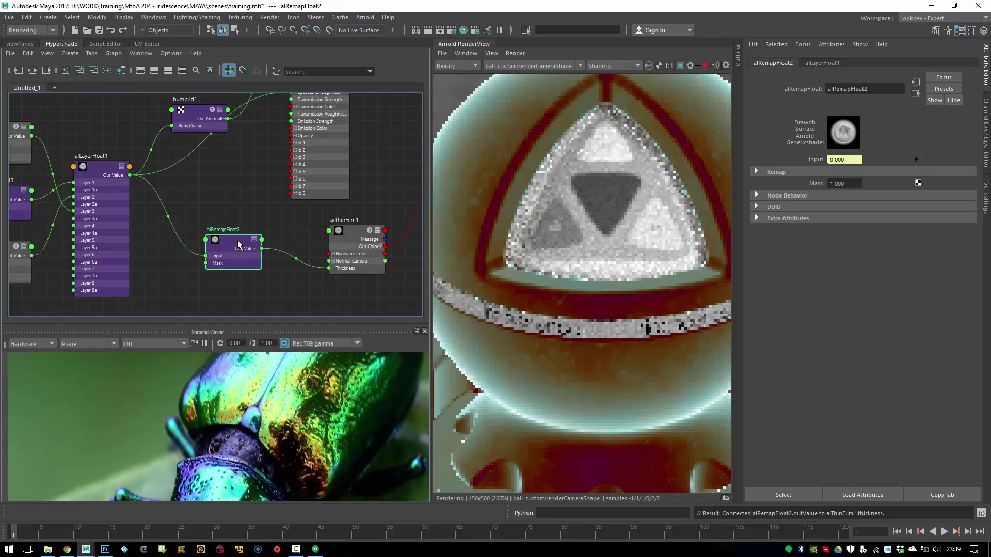
pyautogui.moveTo(232, 231); pyautogui.dragTo(240, 231)
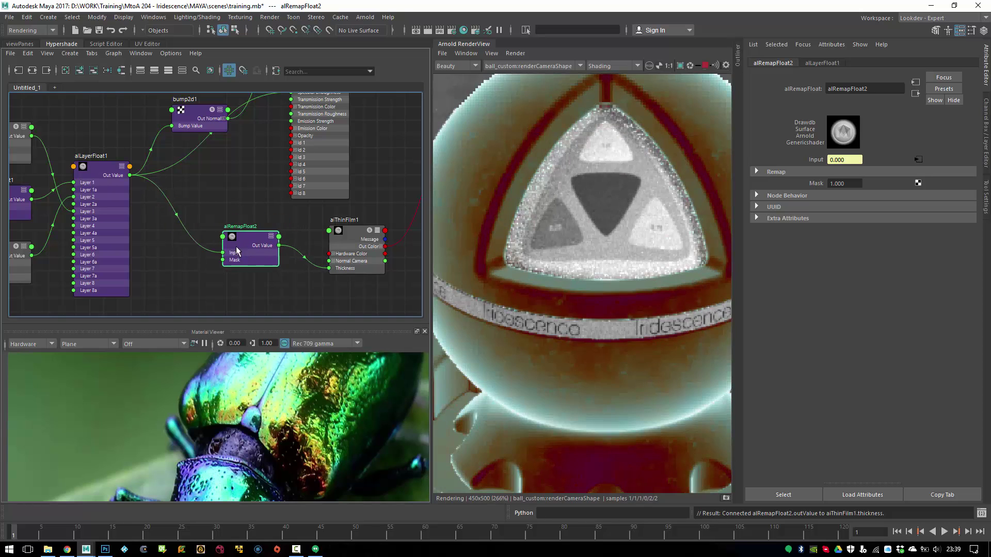
# - Disable clamping and set Output max to 1.570 on the new alRemapFloat node, and save the scene
pyautogui.click(779, 172)
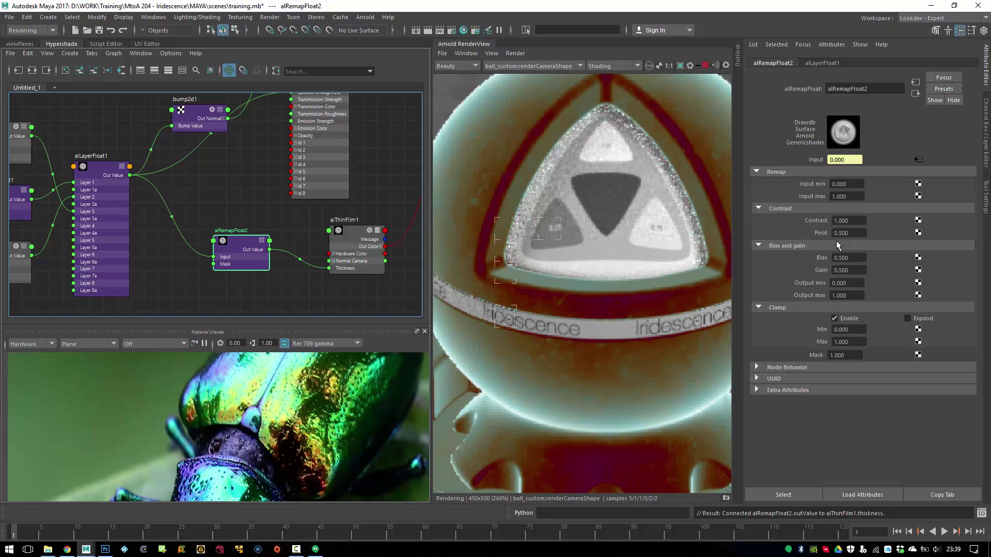
pyautogui.click(842, 318)
pyautogui.keyDown('ctrl'); pyautogui.moveTo(858, 297); pyautogui.dragTo(888, 302); pyautogui.keyUp('ctrl')
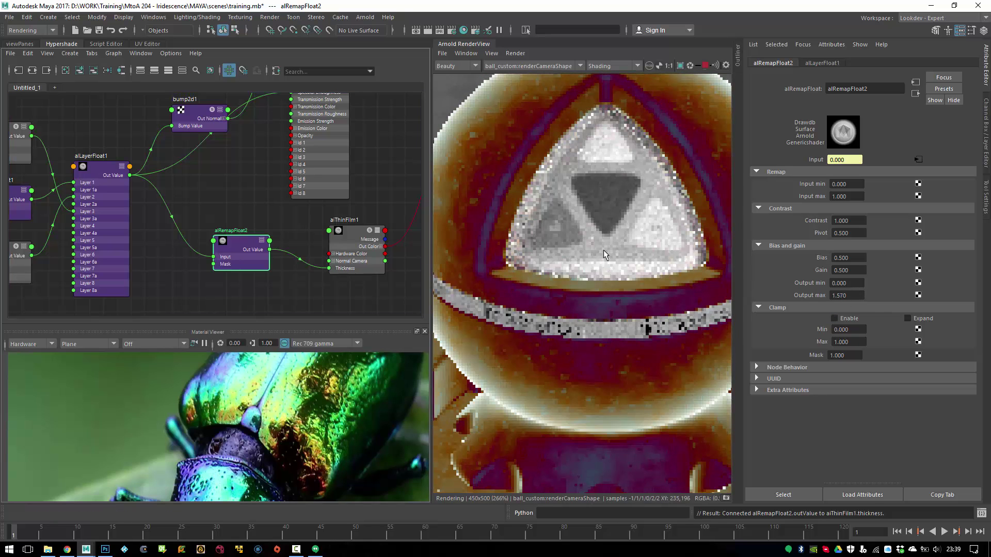
pyautogui.scroll(-2, 618, 318)
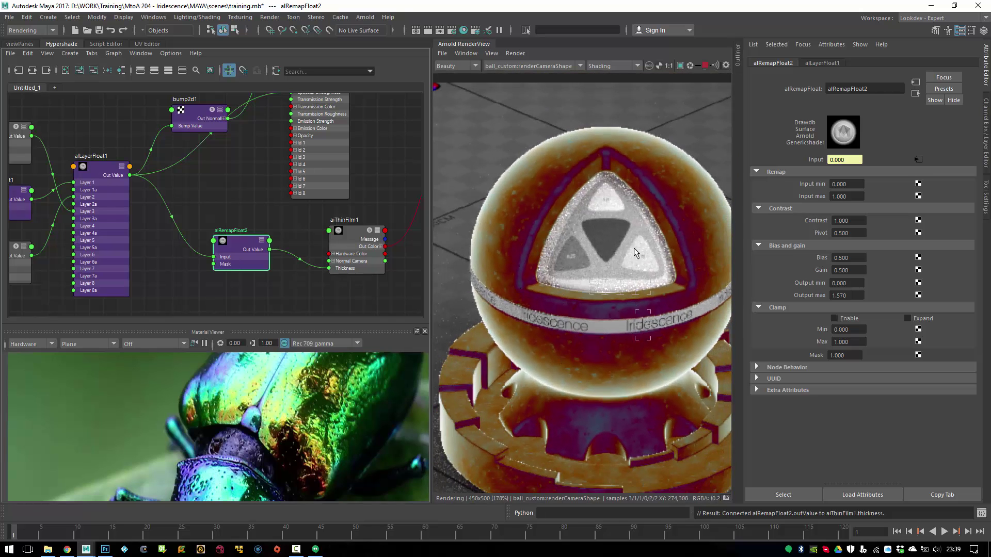
pyautogui.moveTo(629, 253); pyautogui.dragTo(633, 316, button='middle')
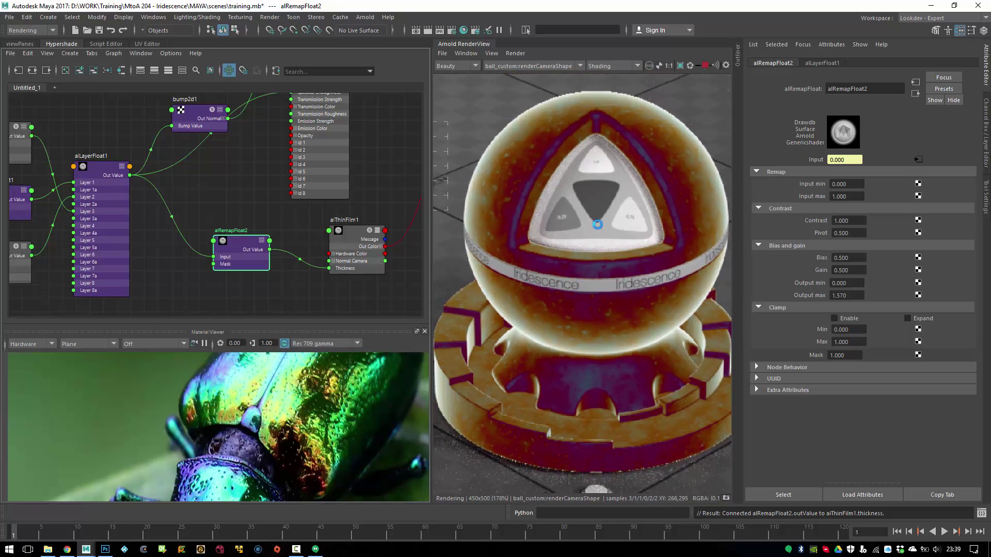
pyautogui.hotkey('ctrl', 's')
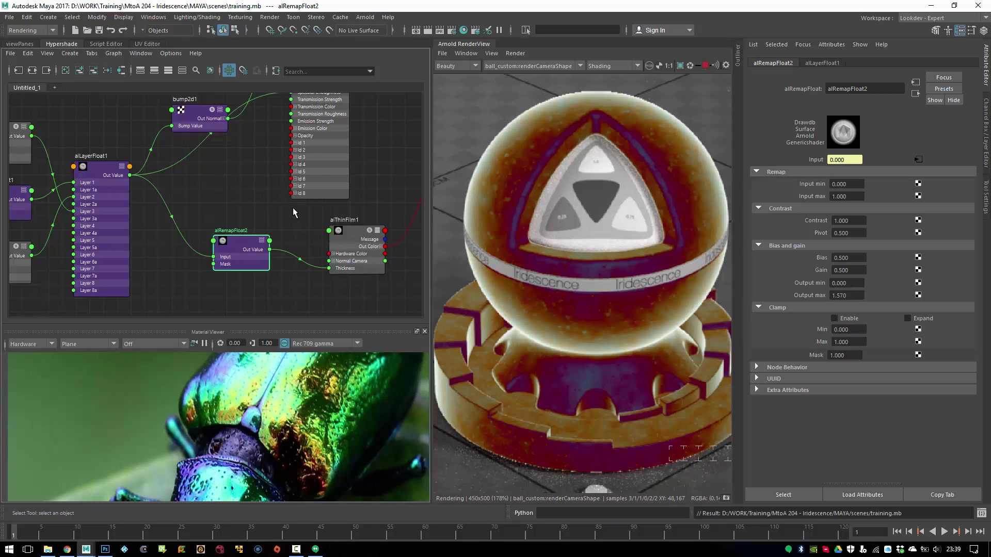
# - Shift the alRemapFloat2 and aiThinFilm1 nodes slightly to the left in the graph
pyautogui.keyDown('alt'); pyautogui.moveTo(293, 213); pyautogui.dragTo(242, 222, button='middle'); pyautogui.keyUp('alt')
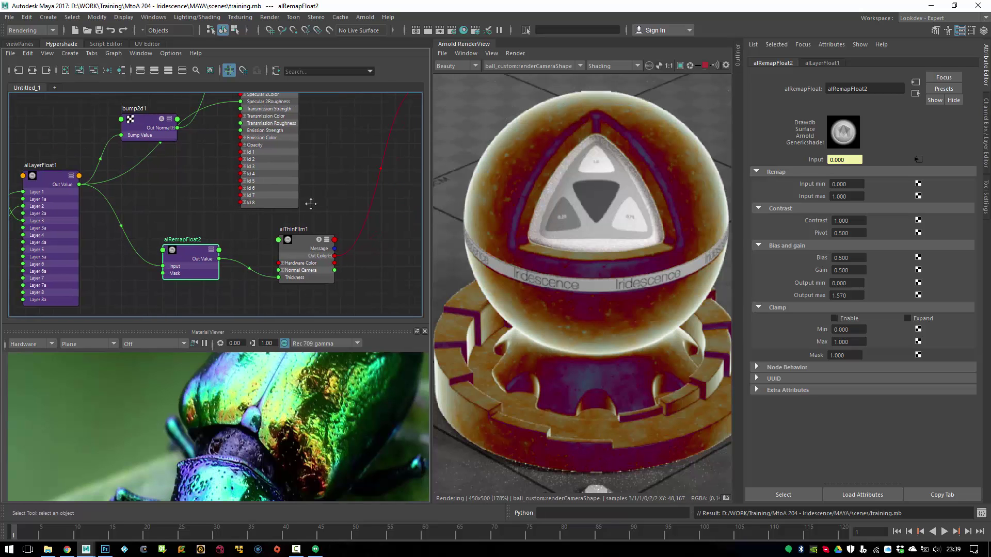
pyautogui.keyDown('alt'); pyautogui.moveTo(311, 203); pyautogui.dragTo(279, 175, button='middle'); pyautogui.keyUp('alt')
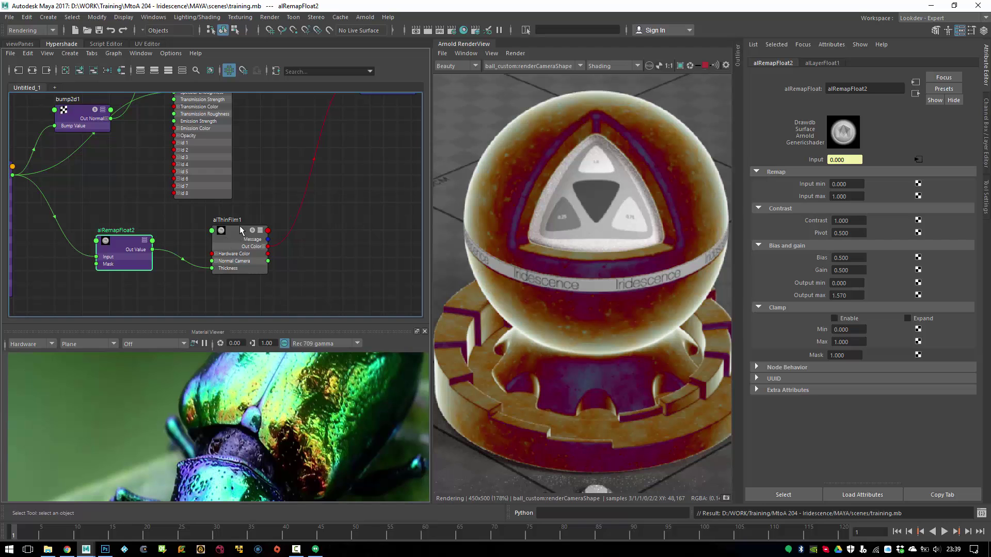
pyautogui.keyDown('alt'); pyautogui.moveTo(236, 211); pyautogui.dragTo(306, 205, button='middle'); pyautogui.keyUp('alt')
pyautogui.moveTo(196, 242); pyautogui.dragTo(169, 241)
pyautogui.click(287, 245)
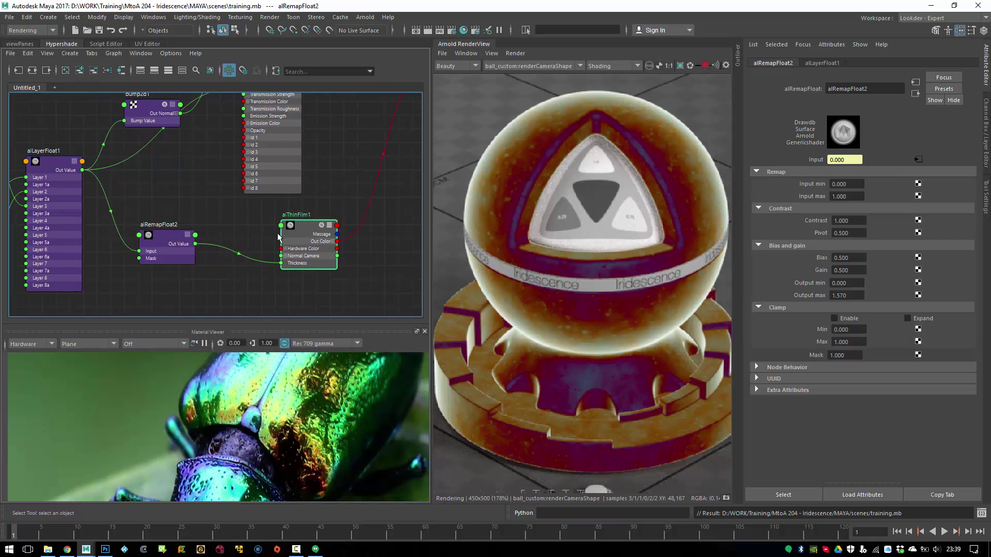
pyautogui.moveTo(278, 234); pyautogui.dragTo(260, 237)
# - Reconnect al_iridescence's Out Color to al_shader_ballSG's Surface Shader, and rearrange the nodes so aiThinFilm1 sits just left of al_iridescence
pyautogui.keyDown('alt'); pyautogui.moveTo(377, 123); pyautogui.dragTo(245, 255, button='middle'); pyautogui.keyUp('alt')
pyautogui.click(307, 210)
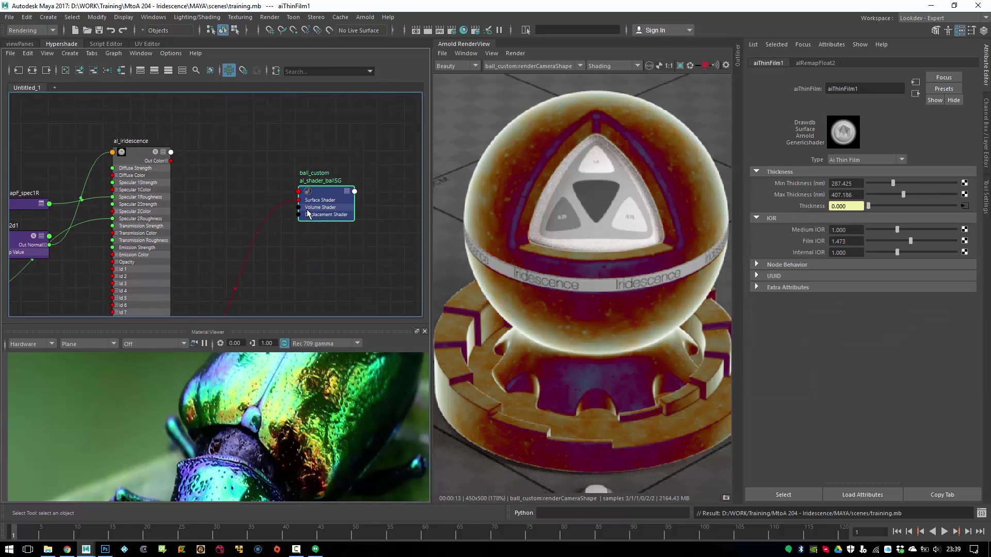
pyautogui.moveTo(308, 213)
pyautogui.mouseDown()
pyautogui.moveTo(283, 189)
pyautogui.moveTo(393, 195)
pyautogui.mouseUp()
pyautogui.moveTo(140, 159); pyautogui.dragTo(299, 175)
pyautogui.keyDown('alt'); pyautogui.moveTo(233, 221); pyautogui.dragTo(260, 97, button='middle'); pyautogui.keyUp('alt')
pyautogui.moveTo(187, 237); pyautogui.dragTo(232, 160)
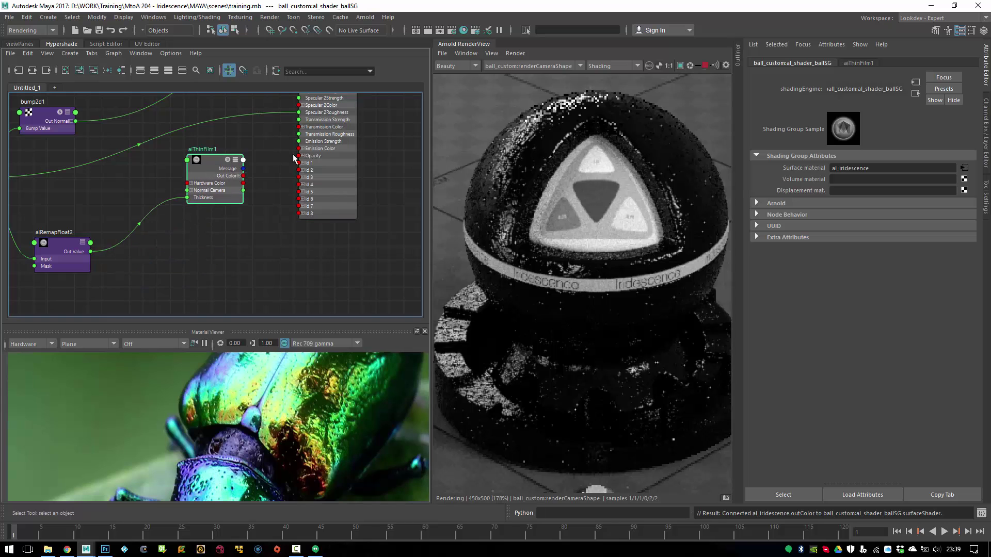
# - Set the Specular 1 distribution of the al_iridescence shader to ggx and collapse its Advanced settings
pyautogui.keyDown('alt'); pyautogui.moveTo(324, 151); pyautogui.dragTo(264, 256, button='middle'); pyautogui.keyUp('alt')
pyautogui.keyDown('alt'); pyautogui.moveTo(280, 231); pyautogui.dragTo(295, 230, button='right'); pyautogui.keyUp('alt')
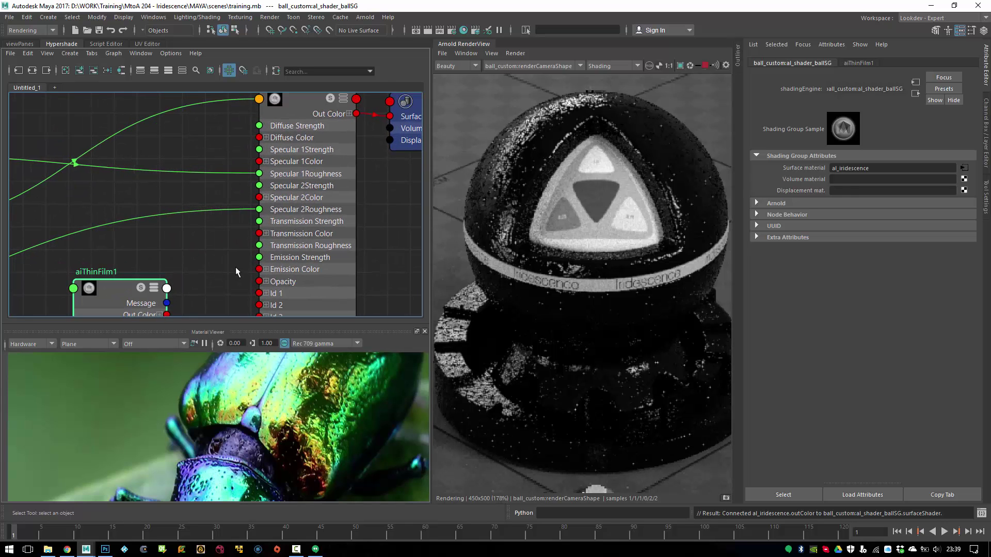
pyautogui.moveTo(273, 267); pyautogui.dragTo(273, 267)
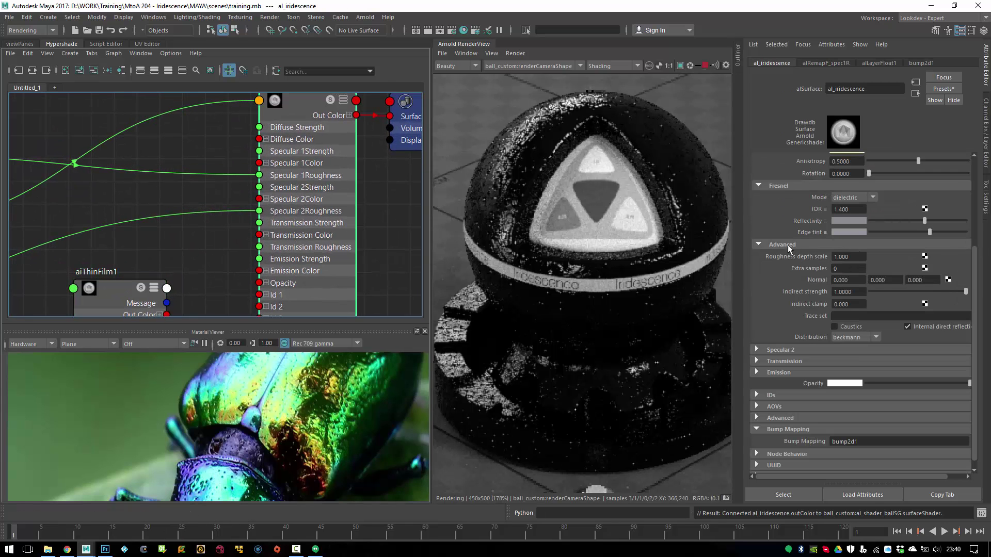
pyautogui.click(852, 338)
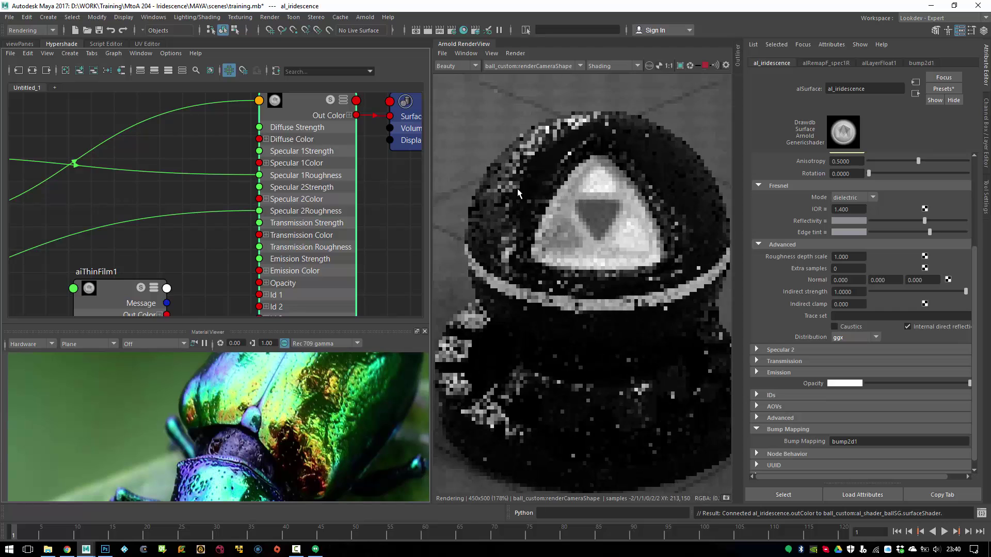
pyautogui.click(772, 246)
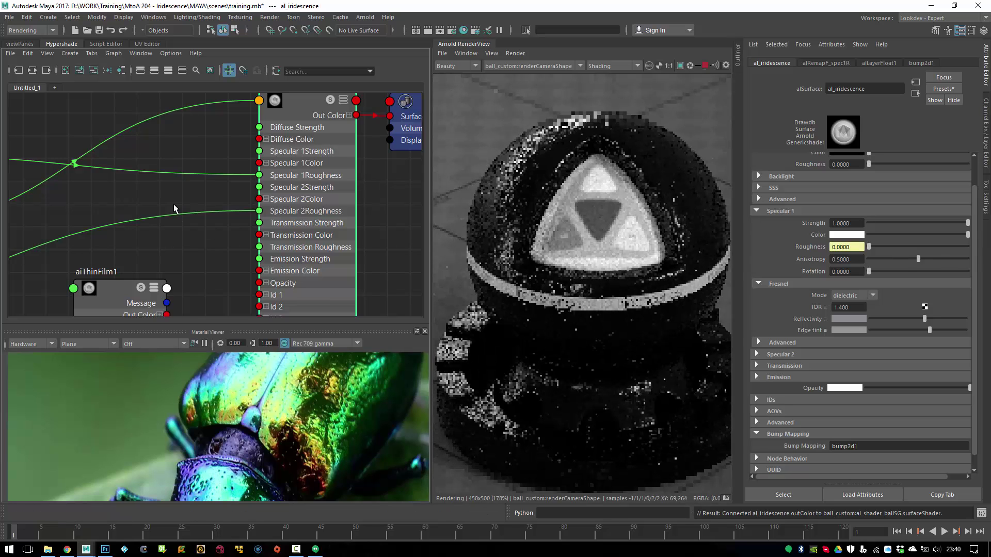
# - Connect aiThinFilm1's Out Color to al_iridescence's Specular 1 Color and move the aiThinFilm1 node slightly up
pyautogui.keyDown('alt'); pyautogui.moveTo(166, 282); pyautogui.dragTo(170, 252, button='middle'); pyautogui.keyUp('alt')
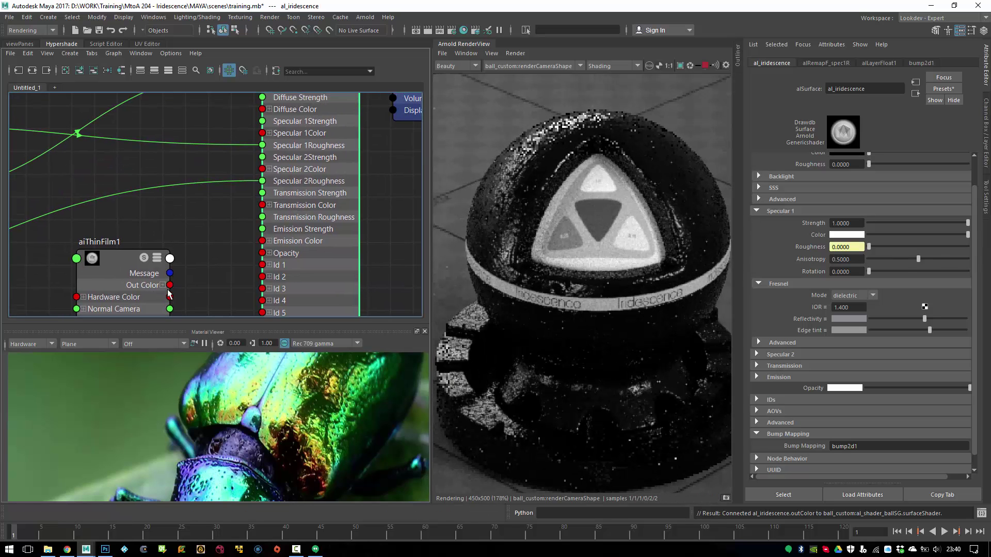
pyautogui.moveTo(229, 255); pyautogui.dragTo(287, 195)
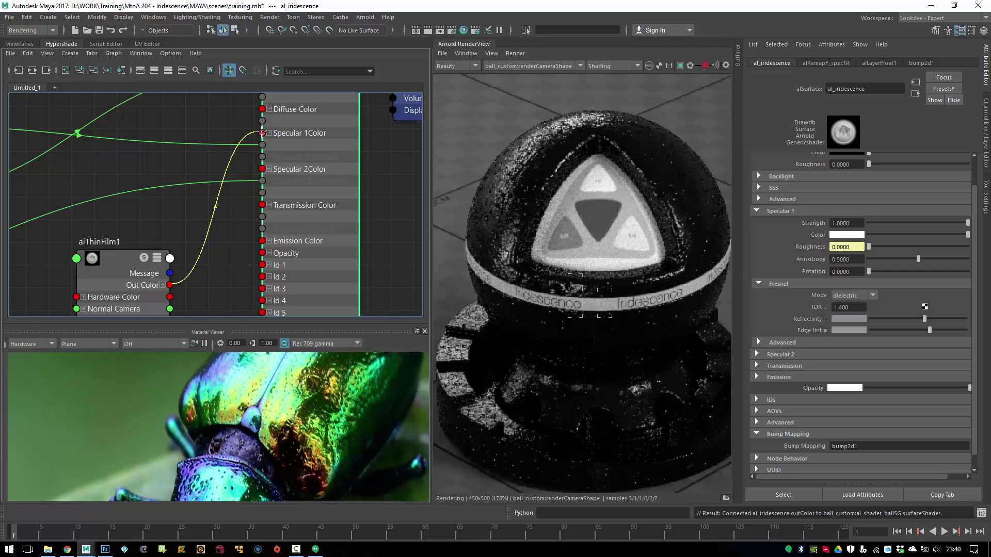
pyautogui.moveTo(262, 132); pyautogui.dragTo(262, 133)
pyautogui.moveTo(111, 246); pyautogui.dragTo(101, 210)
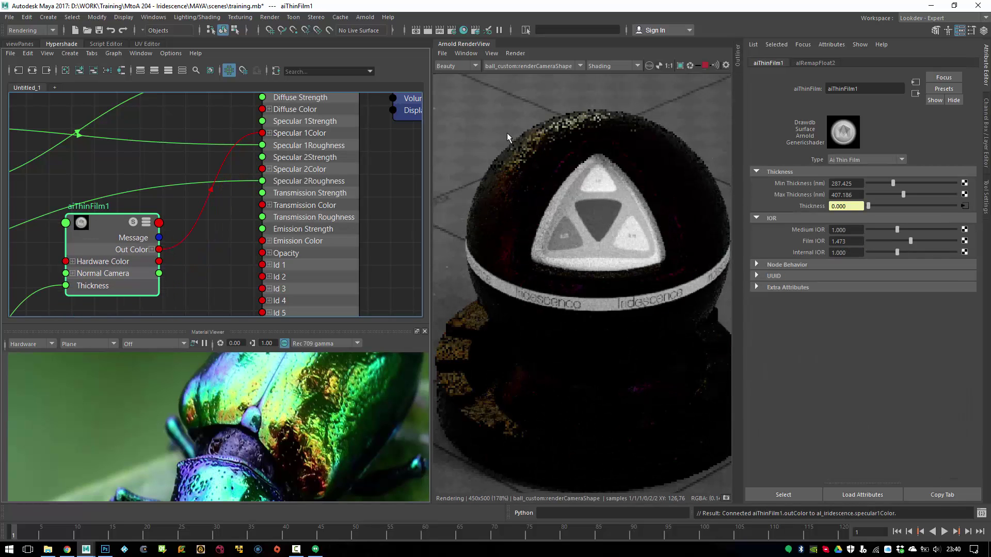
# - Restrict the render to a crop region over the shader ball's upper-left side and examine the film colours up close
pyautogui.keyDown('shift'); pyautogui.moveTo(454, 125); pyautogui.dragTo(559, 285); pyautogui.keyUp('shift')
pyautogui.moveTo(525, 182); pyautogui.dragTo(596, 144, button='middle')
pyautogui.scroll(3, 639, 159)
pyautogui.moveTo(524, 133); pyautogui.dragTo(605, 231, button='middle')
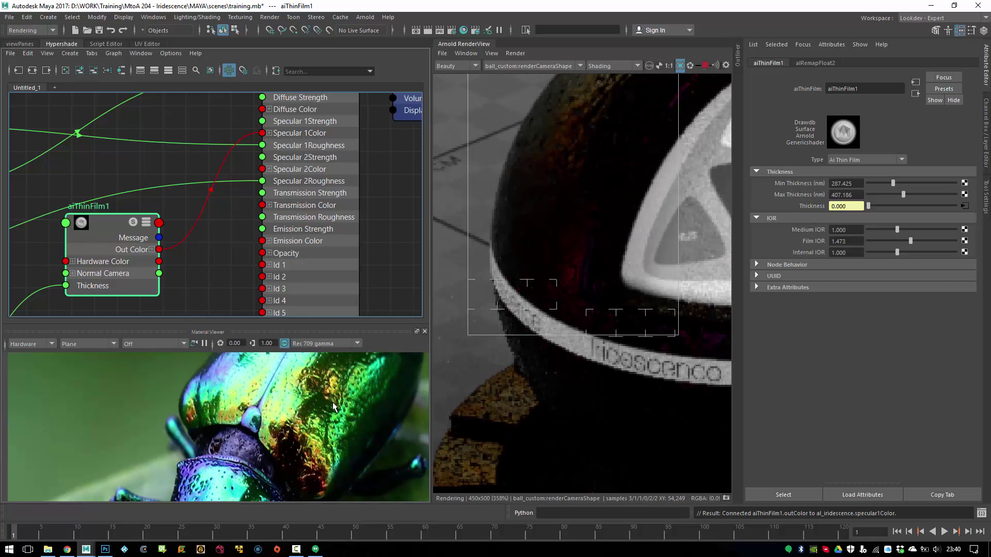
# - Raise al_iridescence's Specular 1 Fresnel IOR to 3.670 and restore the full-frame render
pyautogui.click(313, 200)
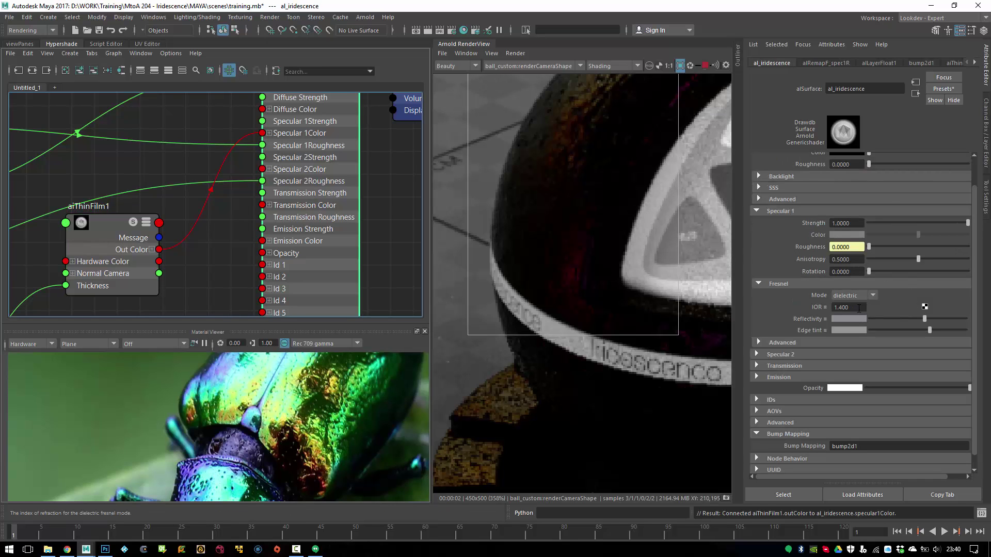
pyautogui.keyDown('ctrl'); pyautogui.moveTo(859, 308); pyautogui.dragTo(872, 309); pyautogui.keyUp('ctrl')
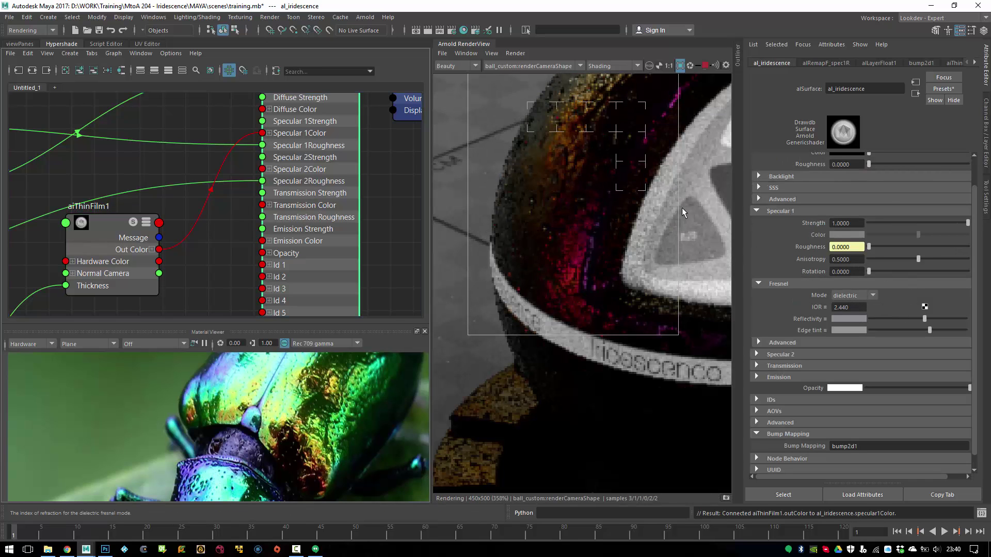
pyautogui.scroll(-3, 682, 211)
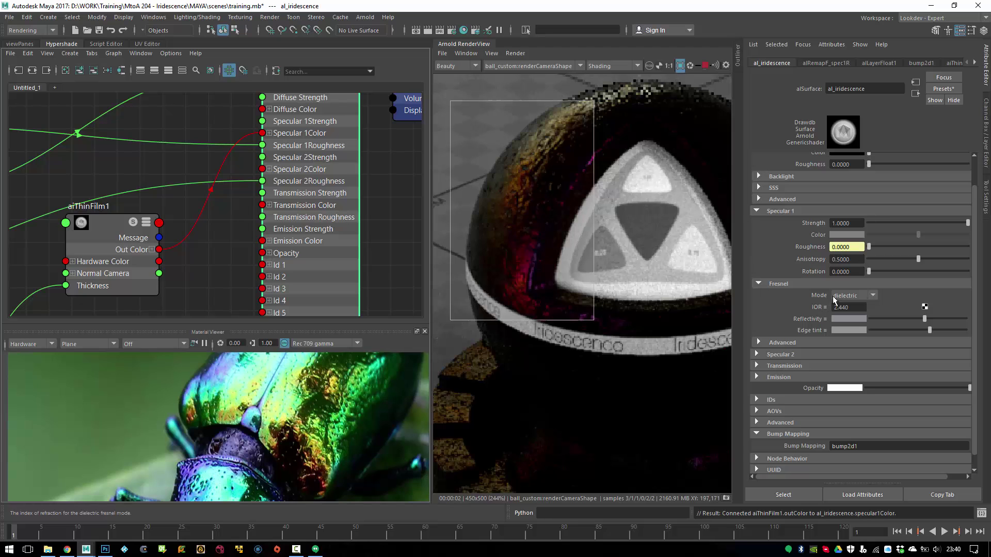
pyautogui.keyDown('ctrl'); pyautogui.moveTo(856, 309); pyautogui.dragTo(920, 309); pyautogui.keyUp('ctrl')
pyautogui.click(669, 352)
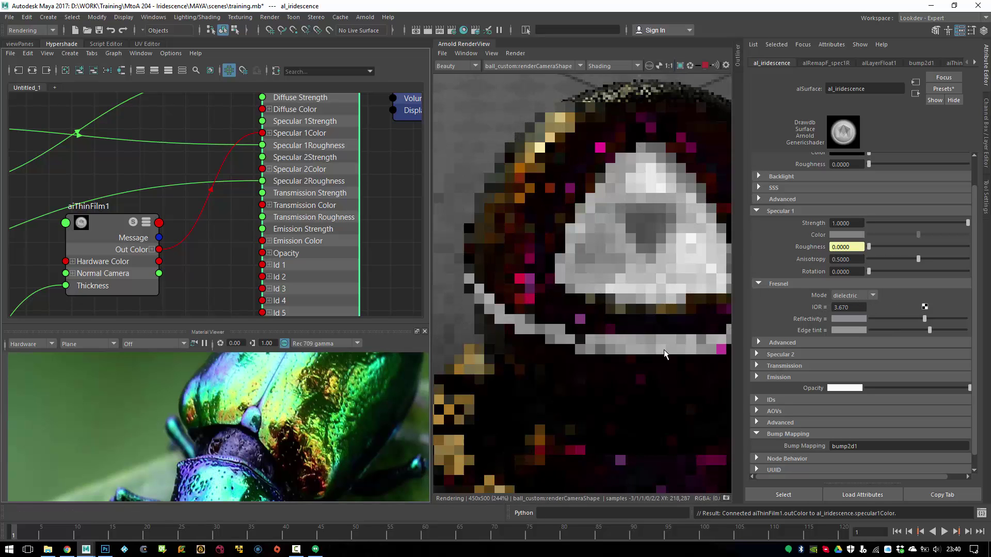
pyautogui.scroll(-3, 648, 336)
pyautogui.moveTo(636, 326); pyautogui.dragTo(549, 279, button='middle')
pyautogui.scroll(2, 548, 279)
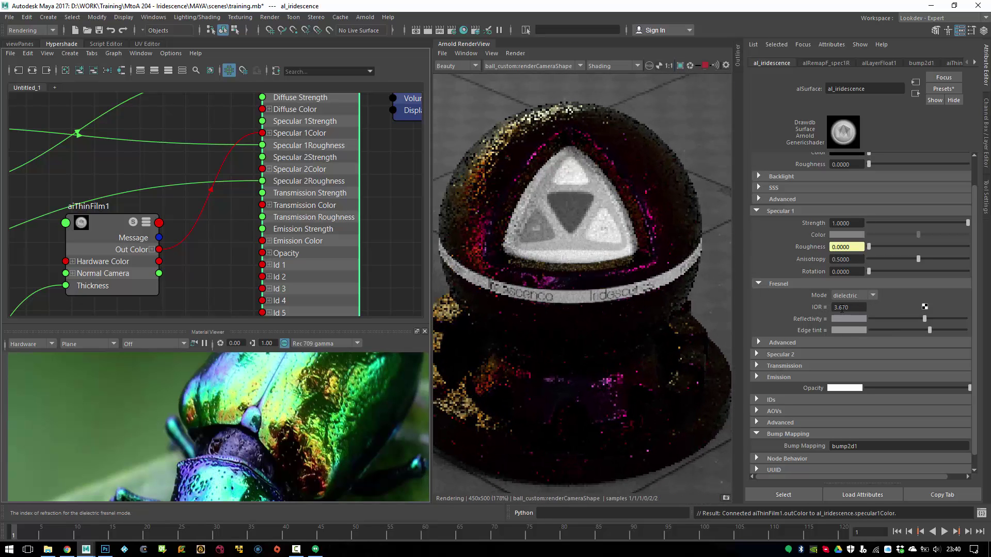
pyautogui.moveTo(580, 269); pyautogui.dragTo(612, 264, button='middle')
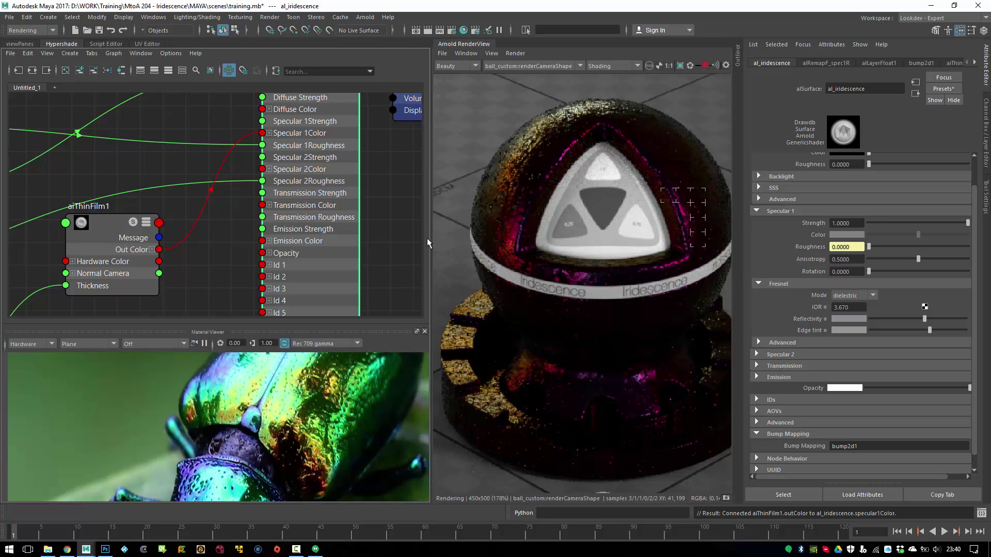
# - Raise aiThinFilm1's Max Thickness to 574.850 nm and compare the rendered ball with the beetle reference
pyautogui.click(109, 261)
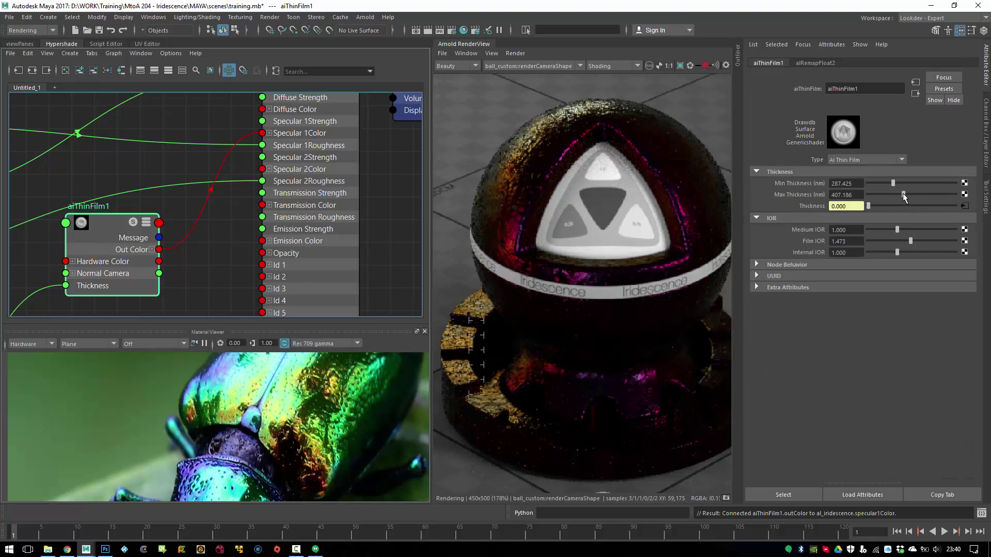
pyautogui.moveTo(903, 195); pyautogui.dragTo(912, 198)
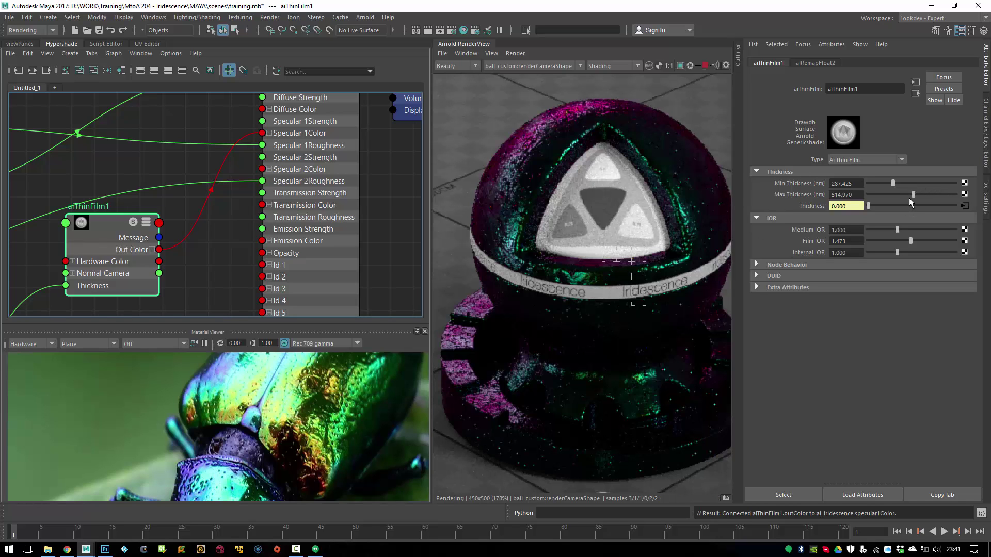
pyautogui.moveTo(912, 193); pyautogui.dragTo(917, 192)
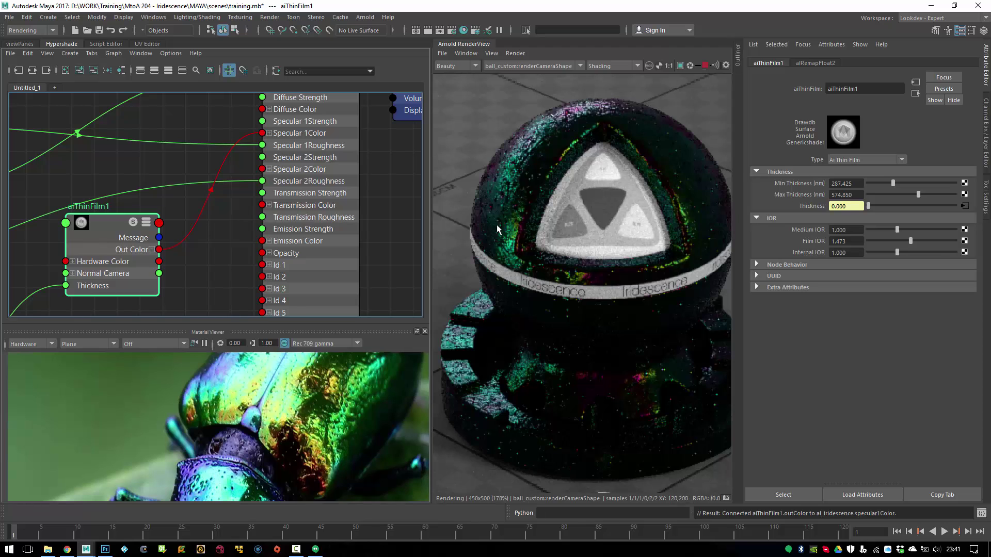
pyautogui.scroll(-4, 579, 222)
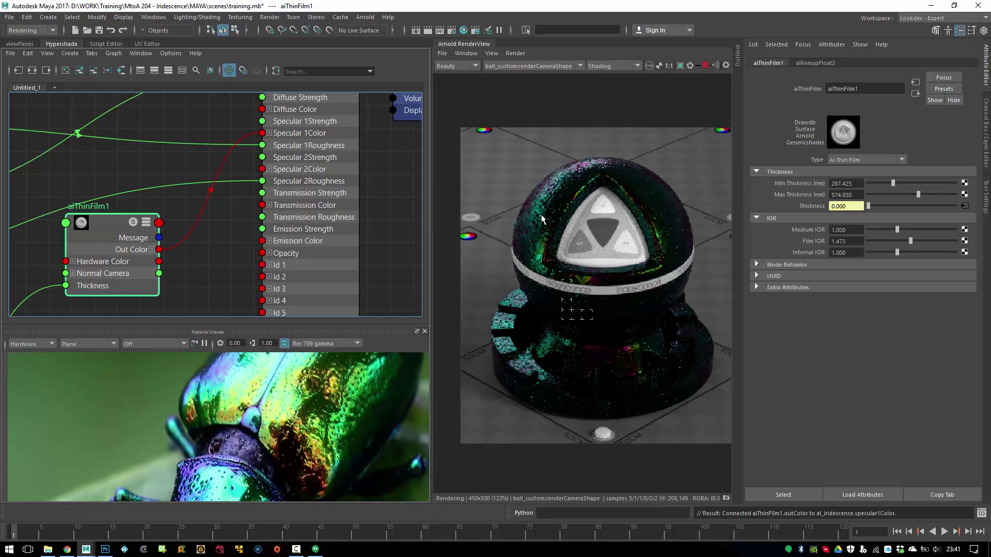
pyautogui.moveTo(544, 219); pyautogui.dragTo(541, 252, button='middle')
pyautogui.scroll(4, 493, 216)
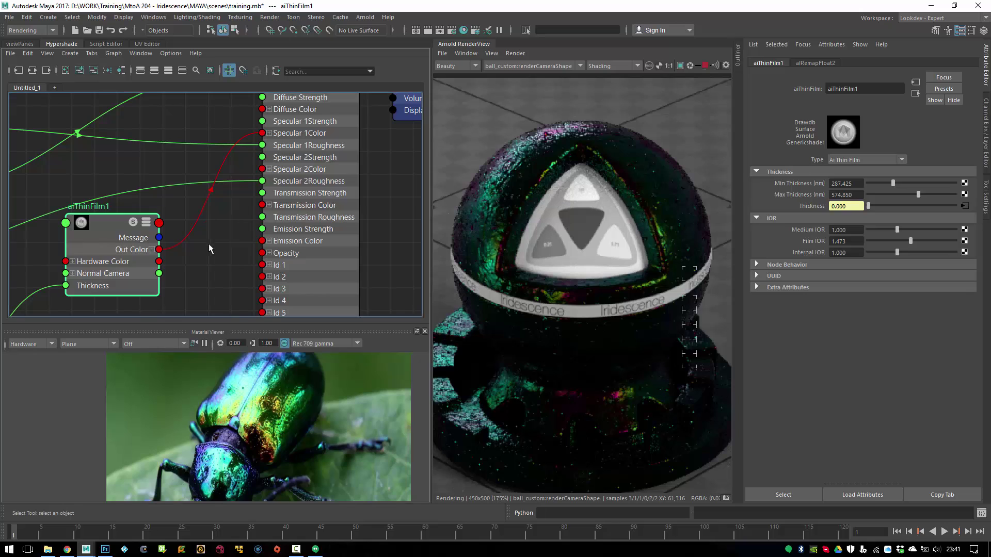
# - Create an alRemapColor node beside aiThinFilm1 and connect aiThinFilm1's Out Color to its Input
pyautogui.keyDown('alt'); pyautogui.moveTo(207, 238); pyautogui.dragTo(210, 219, button='middle'); pyautogui.keyUp('alt')
pyautogui.click(199, 257)
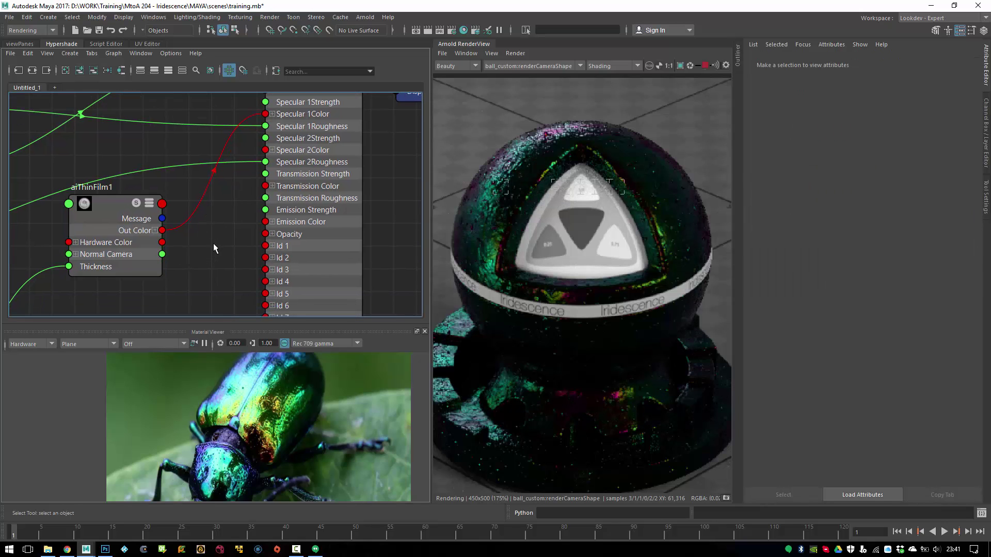
pyautogui.press('Tab')
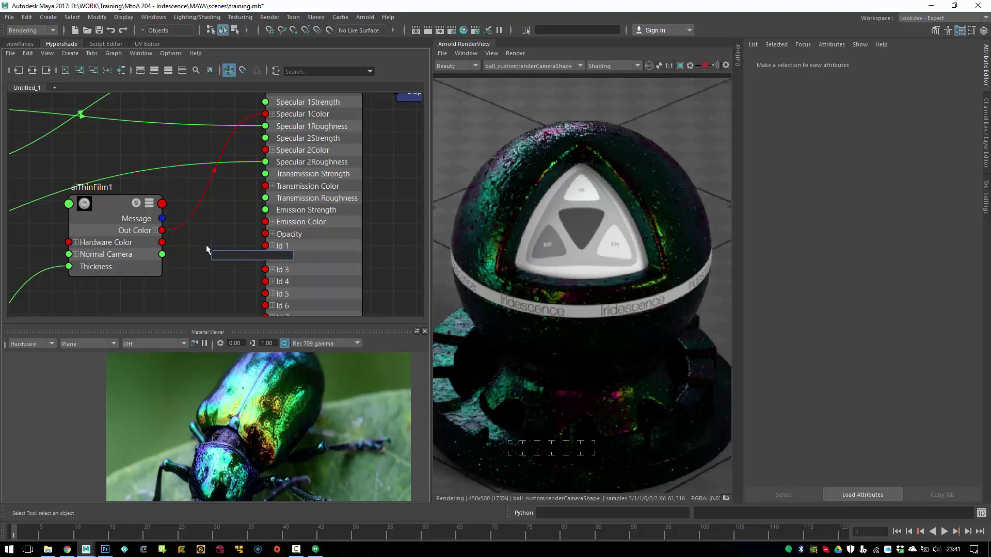
pyautogui.write('alre')
pyautogui.press('Down')
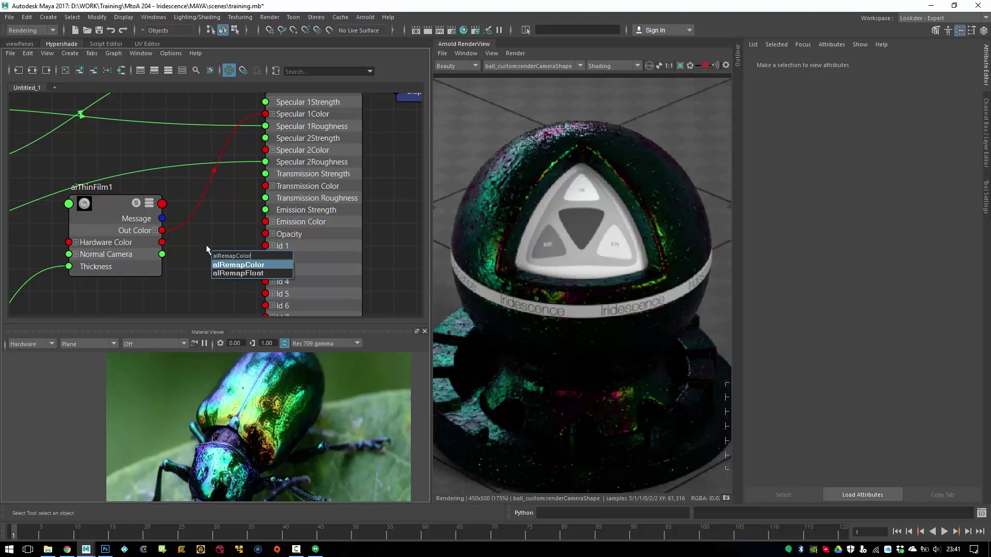
pyautogui.press('Return')
pyautogui.moveTo(104, 212); pyautogui.dragTo(58, 217)
pyautogui.moveTo(240, 275); pyautogui.dragTo(166, 263)
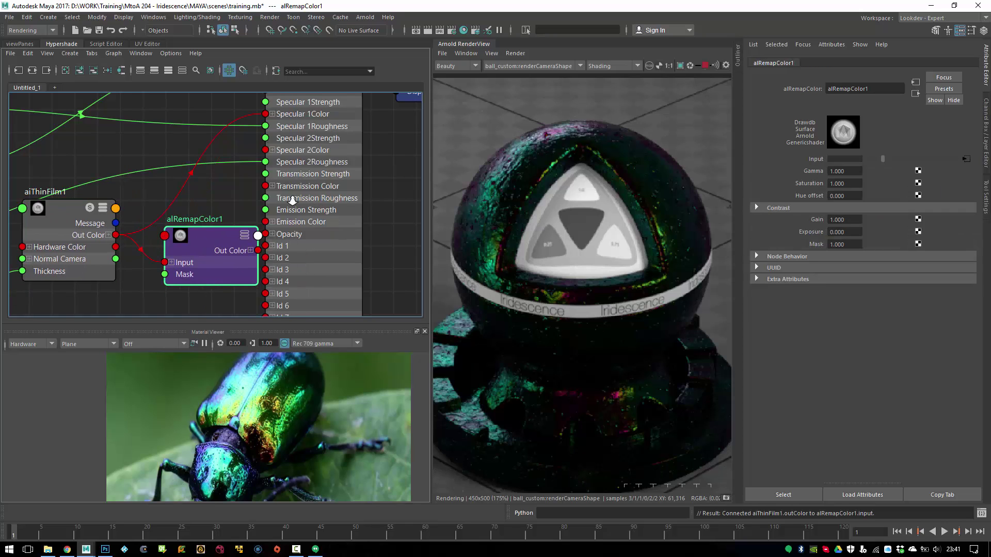
# - Space out the nodes, connect alRemapColor1's Out Color to al_iridescence's Specular 1 Color, and save the scene
pyautogui.scroll(-3, 292, 200)
pyautogui.keyDown('alt'); pyautogui.moveTo(162, 225); pyautogui.dragTo(258, 218, button='middle'); pyautogui.keyUp('alt')
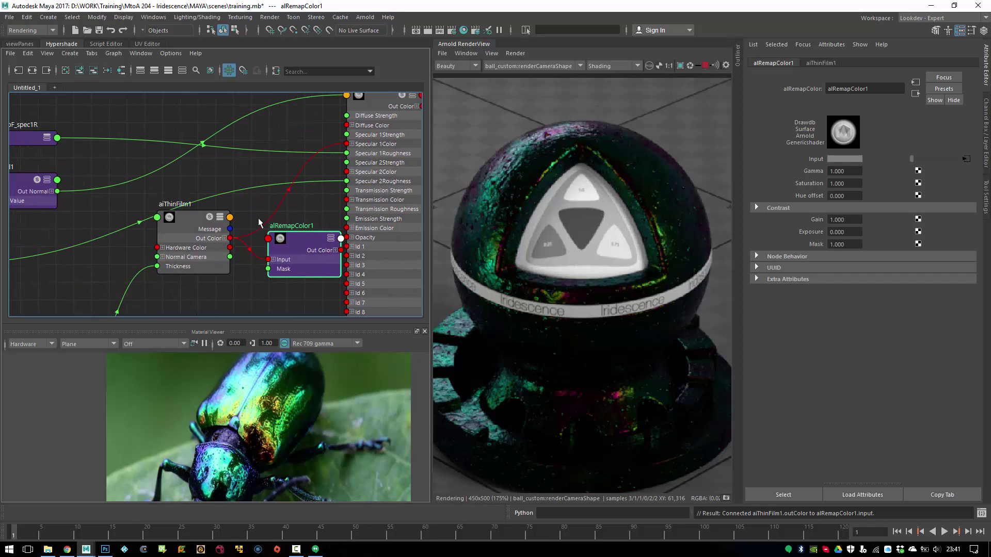
pyautogui.moveTo(166, 226); pyautogui.dragTo(107, 231)
pyautogui.moveTo(299, 241); pyautogui.dragTo(238, 231)
pyautogui.scroll(2, 270, 192)
pyautogui.keyDown('alt'); pyautogui.moveTo(250, 203); pyautogui.dragTo(250, 226, button='middle'); pyautogui.keyUp('alt')
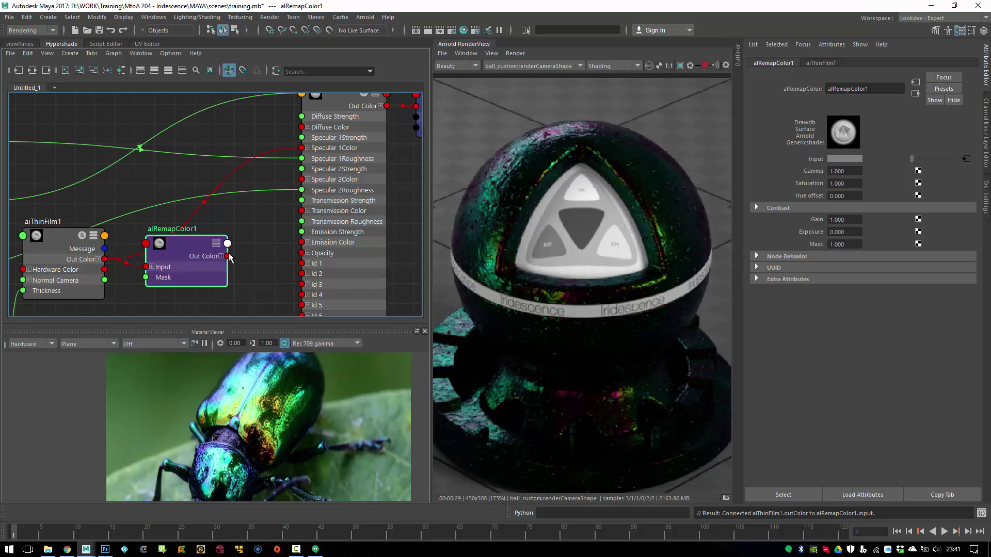
pyautogui.moveTo(292, 218); pyautogui.dragTo(315, 148)
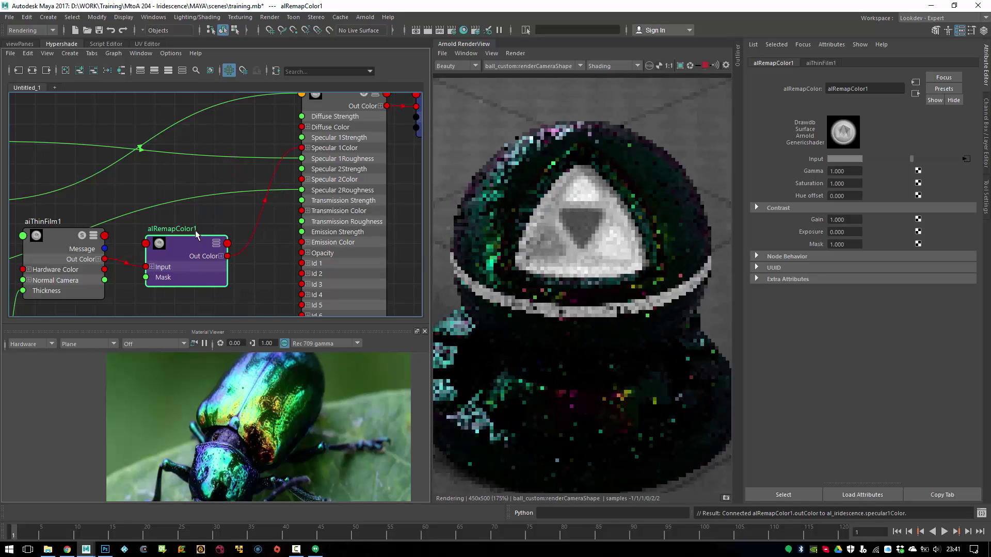
pyautogui.moveTo(178, 247); pyautogui.dragTo(185, 235)
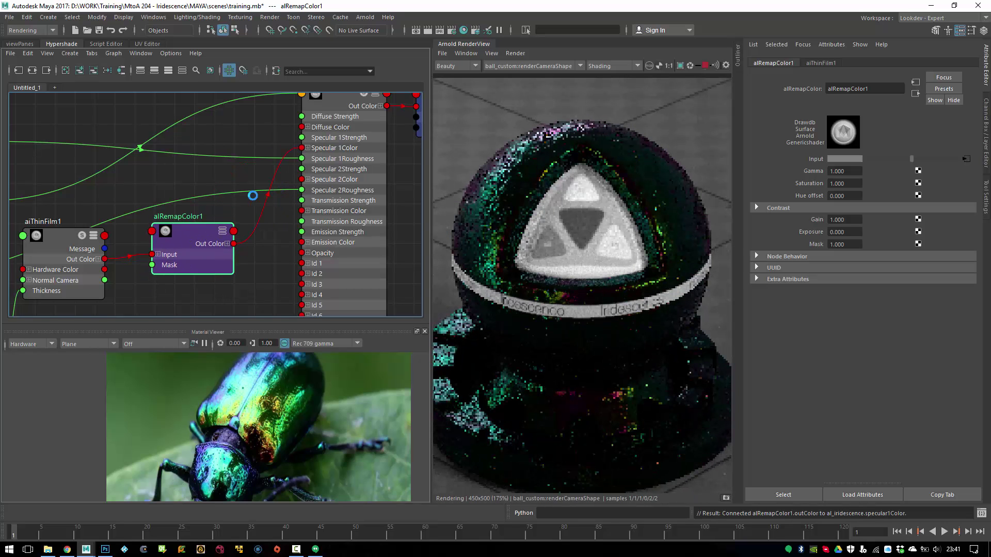
pyautogui.hotkey('ctrl', 's')
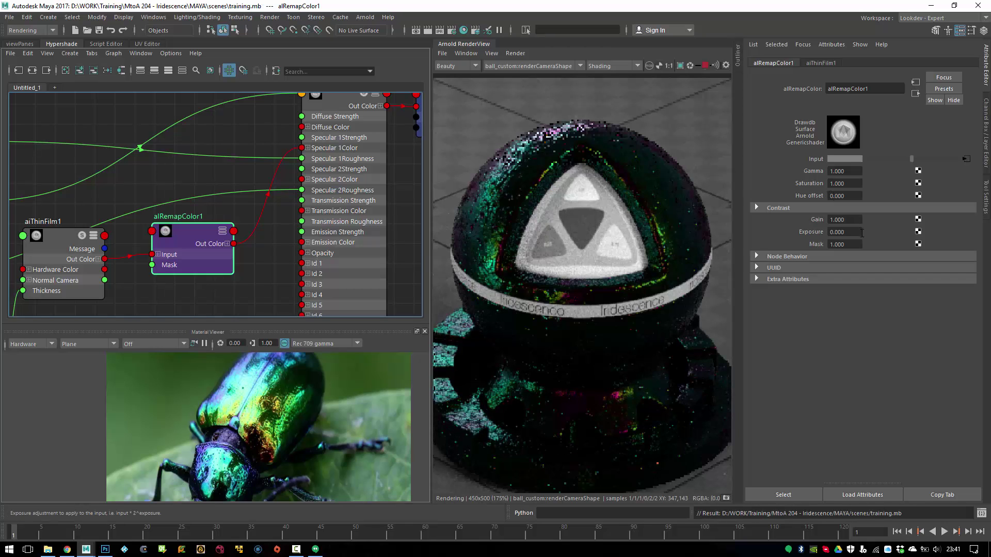
# - Set alRemapColor1's Exposure to 0.910, Hue offset to -0.050 and Saturation to 1.320
pyautogui.keyDown('ctrl'); pyautogui.moveTo(856, 232); pyautogui.dragTo(902, 233); pyautogui.keyUp('ctrl')
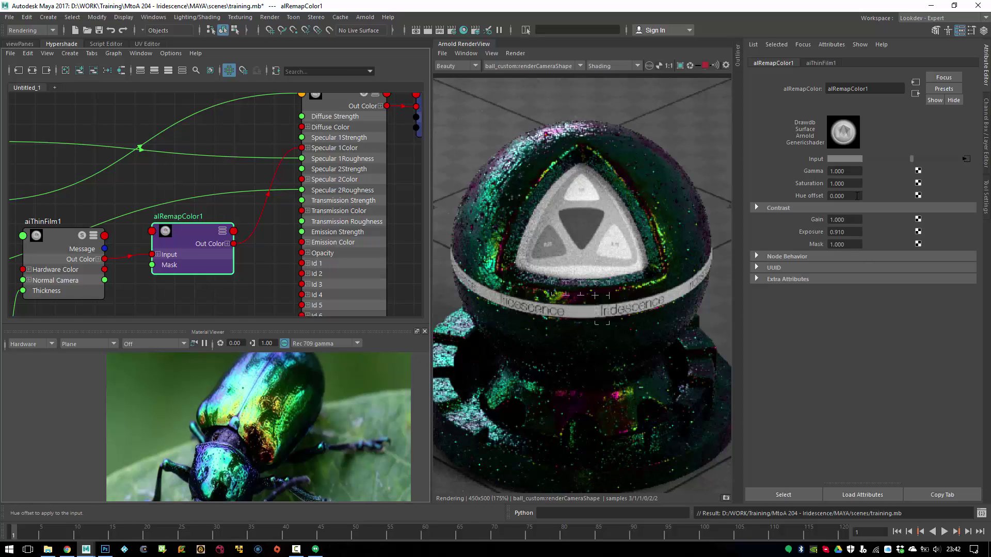
pyautogui.keyDown('ctrl'); pyautogui.moveTo(856, 196); pyautogui.dragTo(853, 199); pyautogui.keyUp('ctrl')
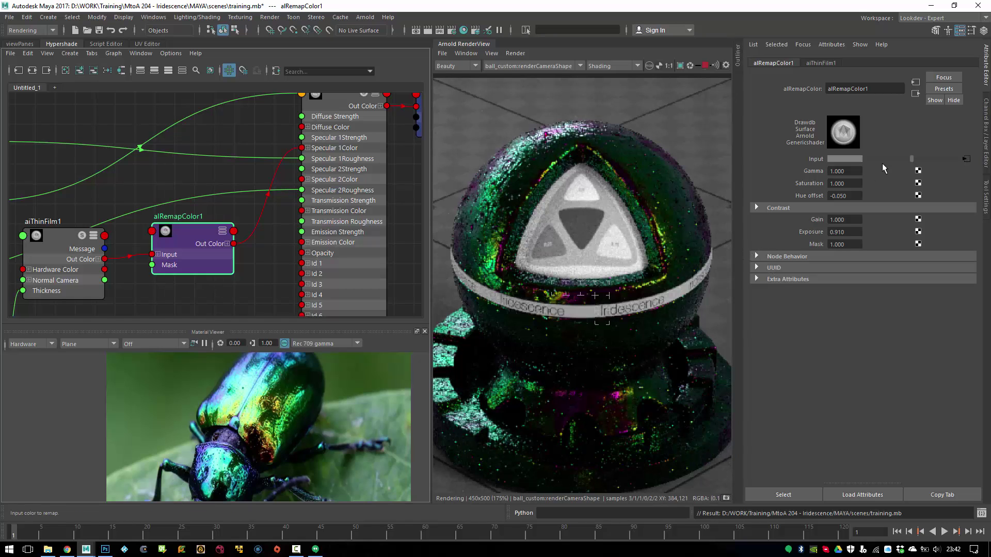
pyautogui.keyDown('ctrl'); pyautogui.moveTo(857, 184); pyautogui.dragTo(876, 185); pyautogui.keyUp('ctrl')
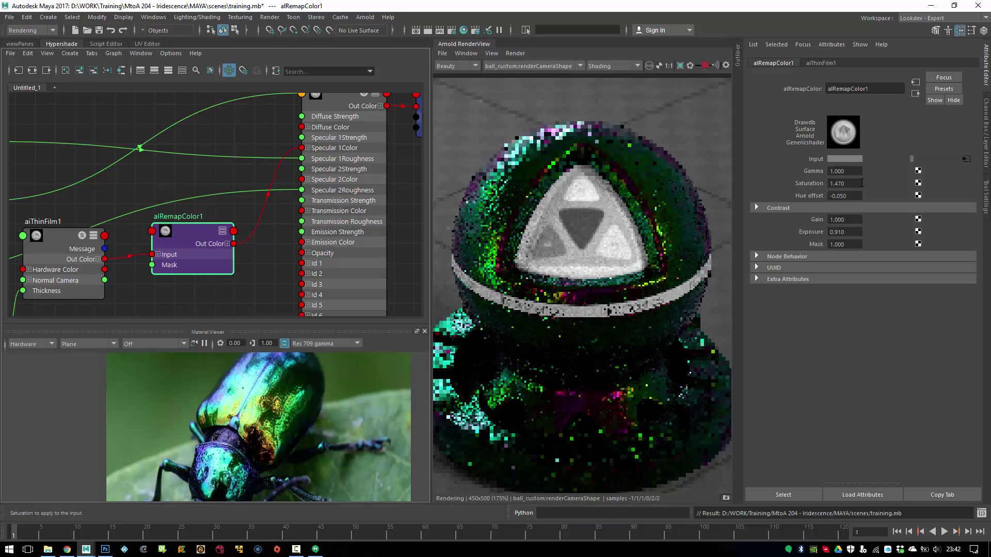
pyautogui.keyDown('ctrl'); pyautogui.moveTo(857, 185); pyautogui.dragTo(845, 184); pyautogui.keyUp('ctrl')
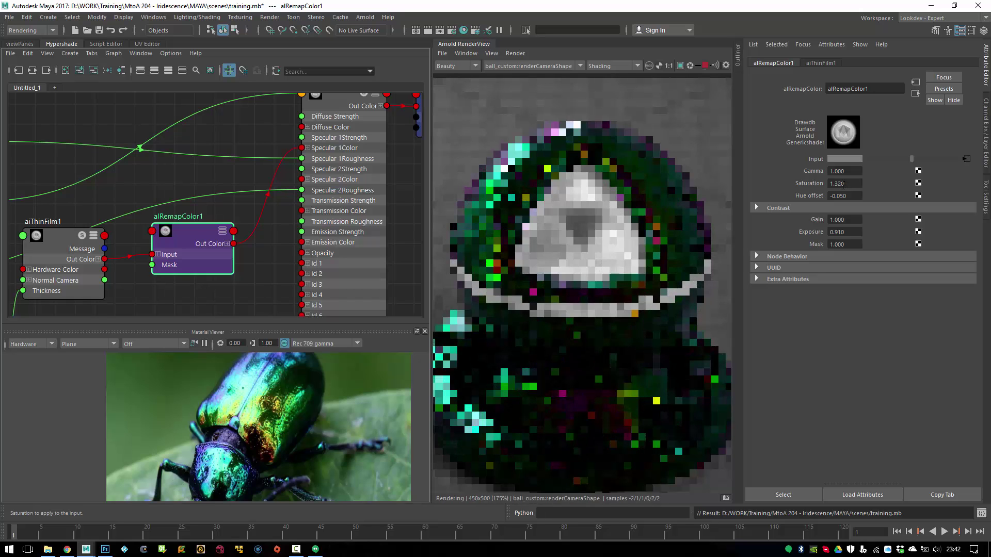
# - Show aiThinFilm1's attributes and view the whole shader ball in the render
pyautogui.click(57, 241)
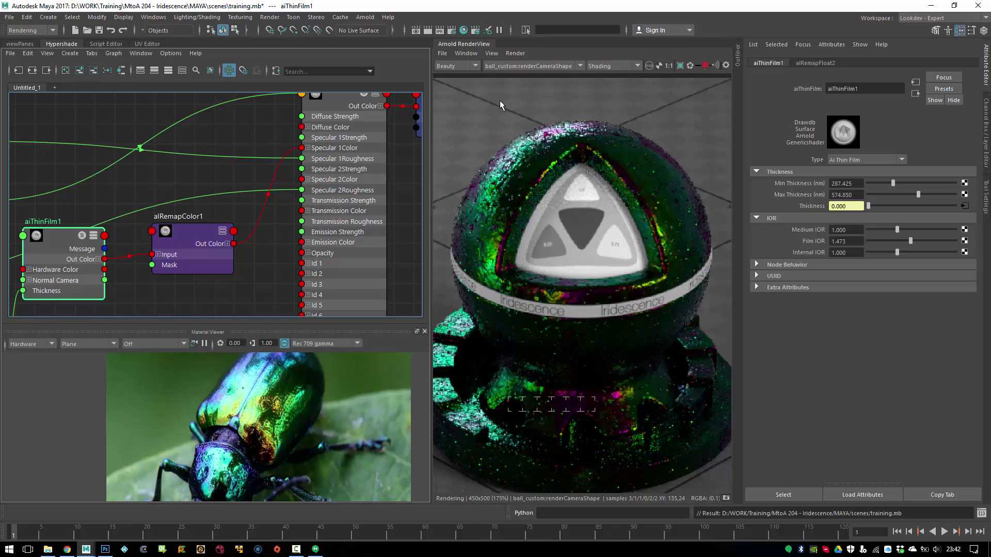
pyautogui.scroll(-2, 676, 215)
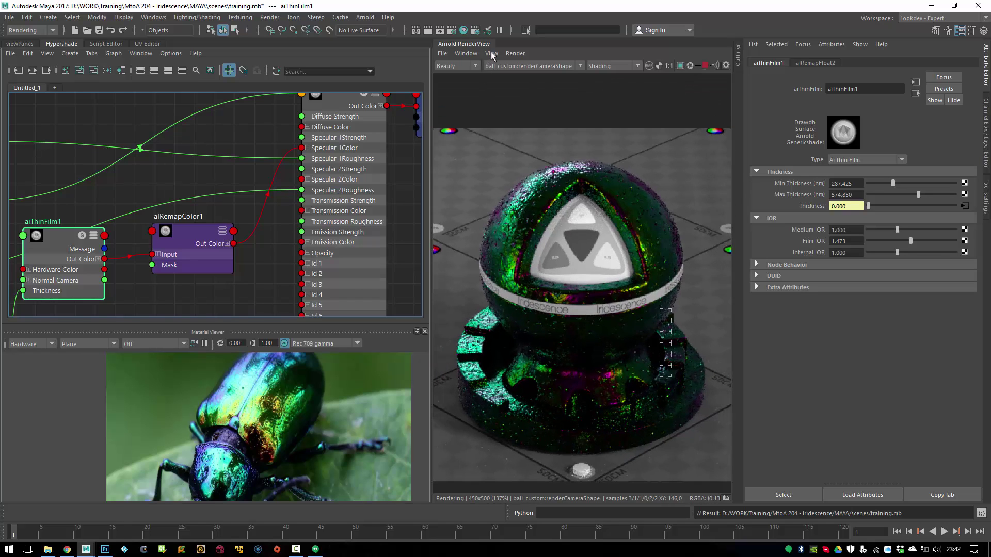
pyautogui.click(491, 54)
pyautogui.click(489, 53)
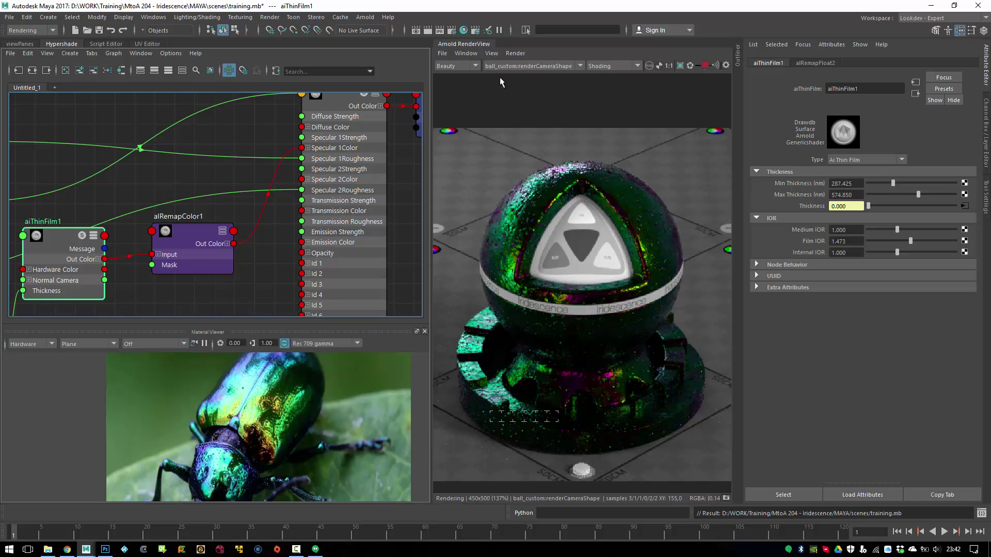
# - Inspect the shader ball's iridescent shell up close in the render and enable AOVs for the render view
pyautogui.scroll(4, 555, 246)
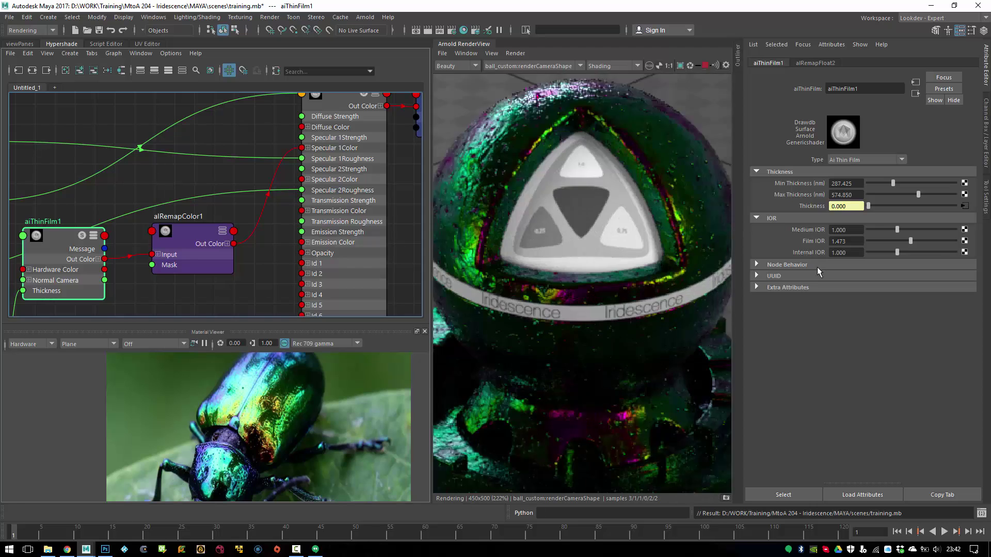
pyautogui.keyDown('alt'); pyautogui.moveTo(556, 246); pyautogui.dragTo(584, 219); pyautogui.keyUp('alt')
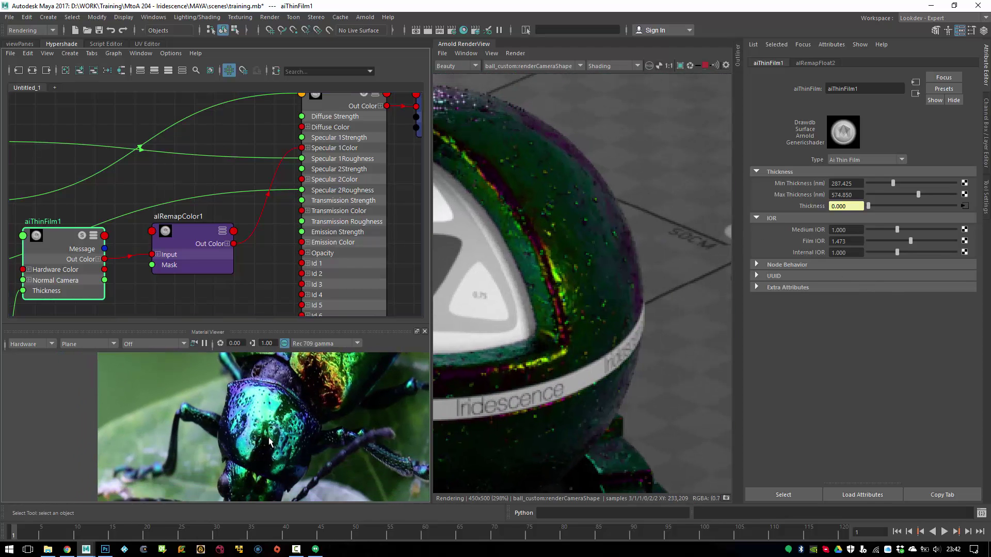
pyautogui.moveTo(514, 137); pyautogui.dragTo(571, 158, button='middle')
pyautogui.click(491, 54)
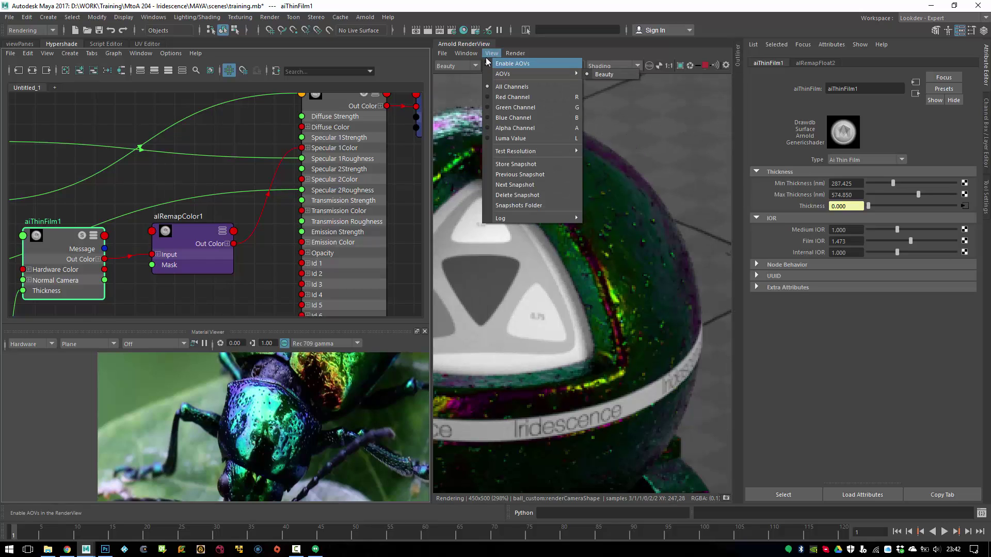
pyautogui.click(511, 63)
# - Set the render's test resolution to 200% and bring the shader ball back into view
pyautogui.click(490, 53)
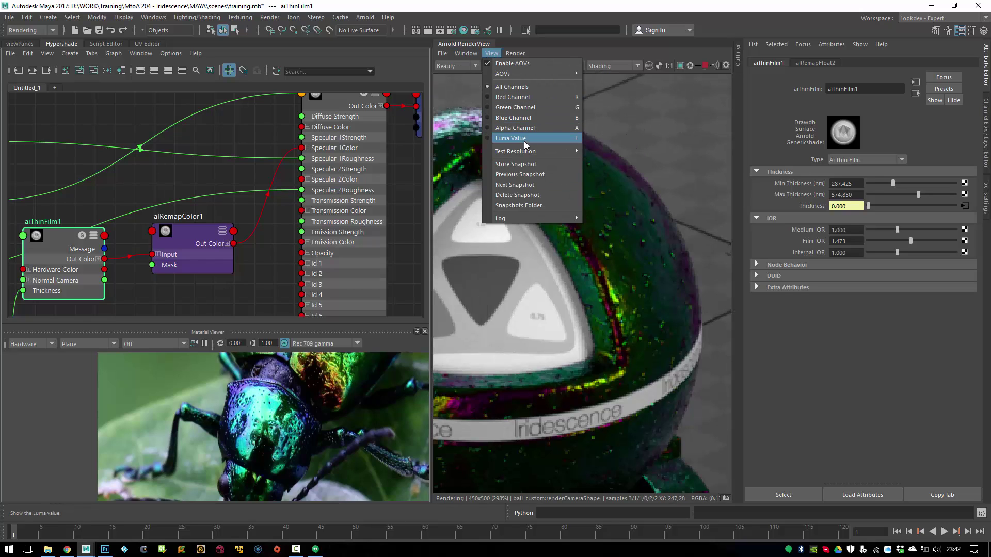
pyautogui.moveTo(474, 56)
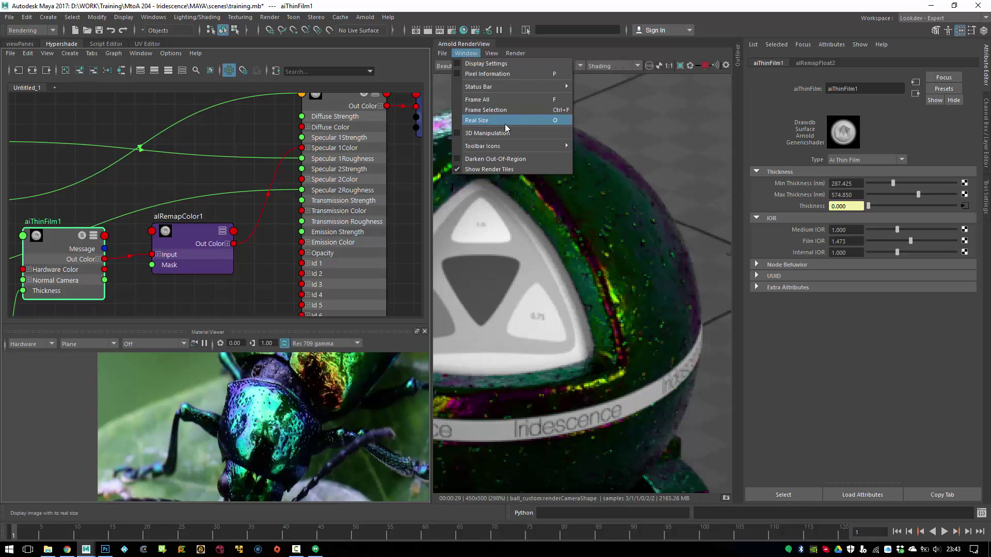
pyautogui.moveTo(532, 151)
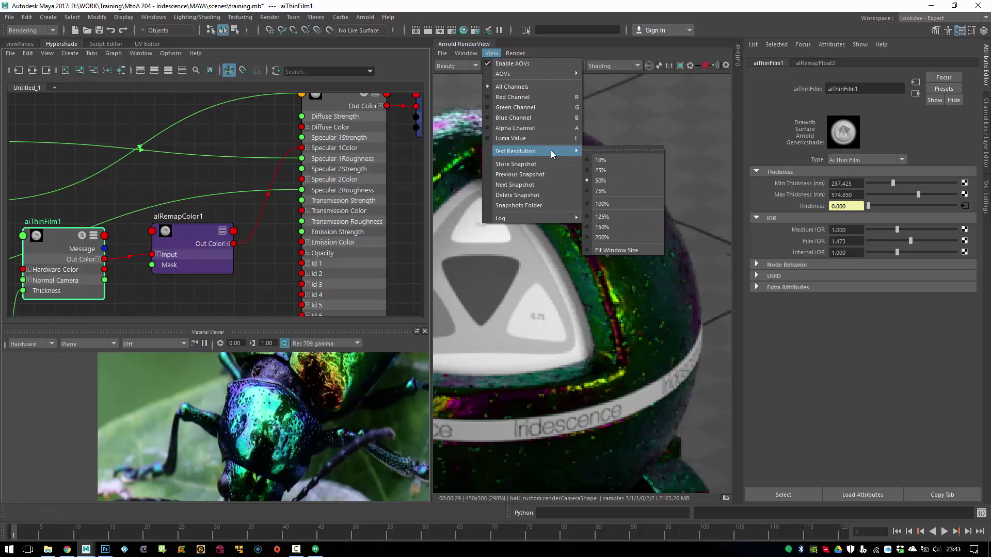
pyautogui.click(626, 237)
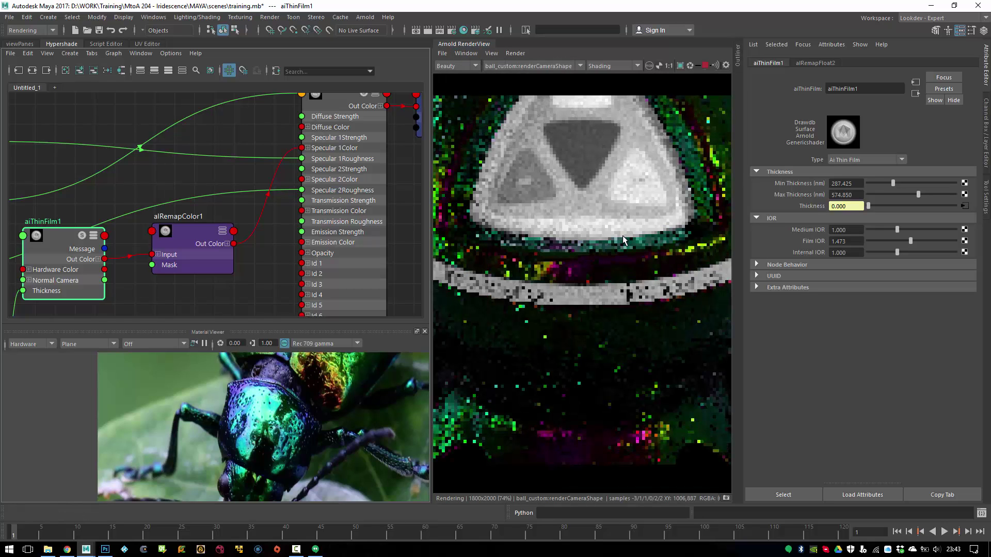
pyautogui.click(465, 53)
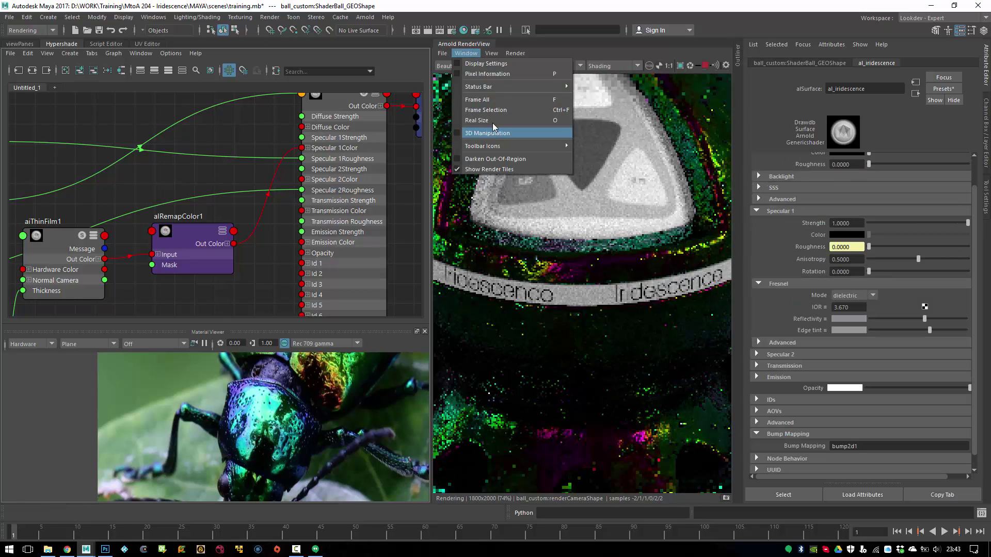
pyautogui.click(470, 54)
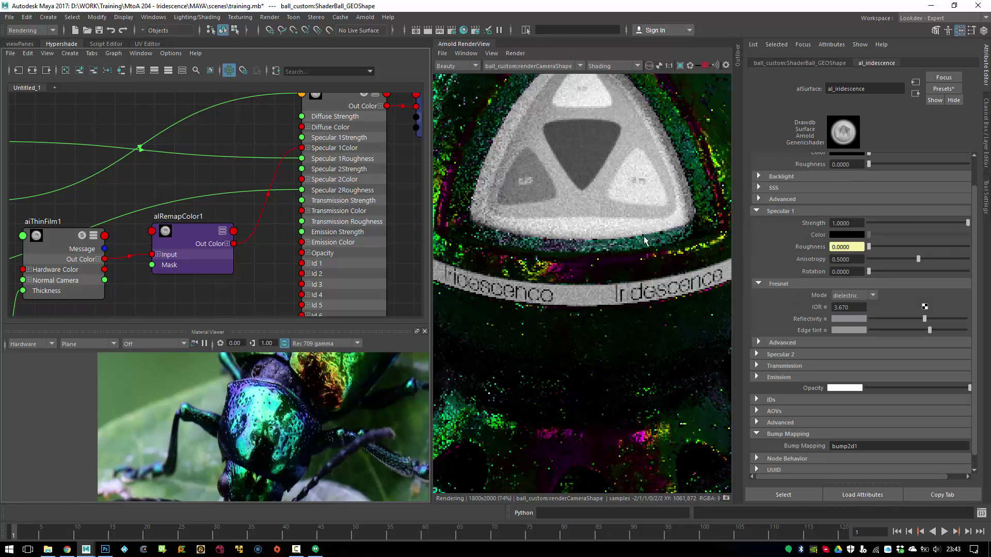
pyautogui.scroll(-2, 565, 244)
pyautogui.scroll(-3, 565, 243)
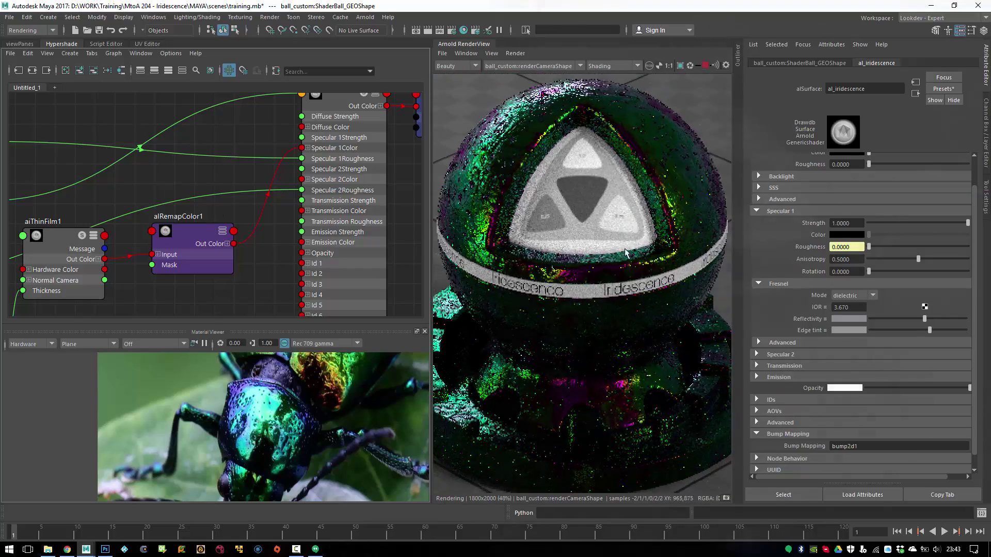